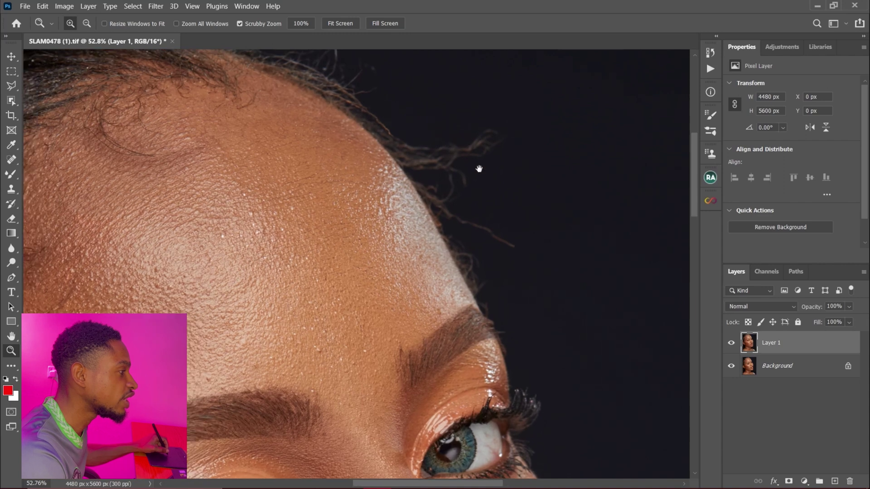
- Add an empty layer above Layer 1 and set up the regular Brush tool with the Soft Round preset
drag(434, 229, 257, 119)
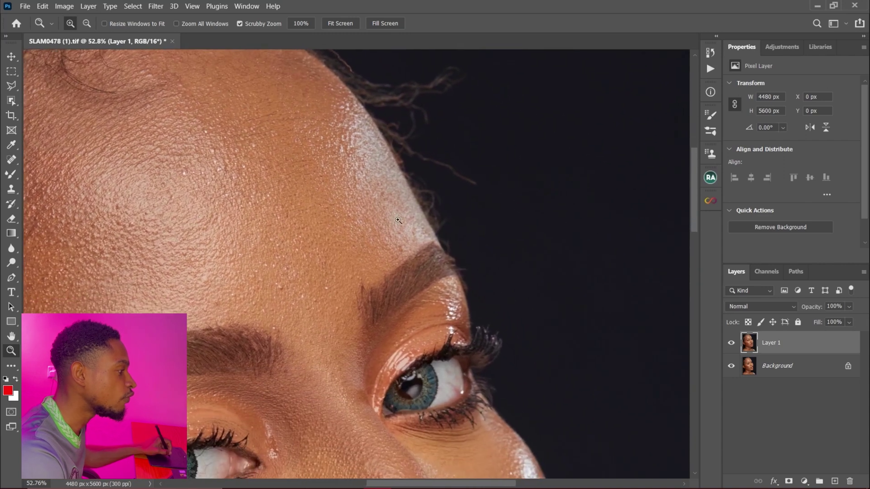
drag(408, 157, 432, 153)
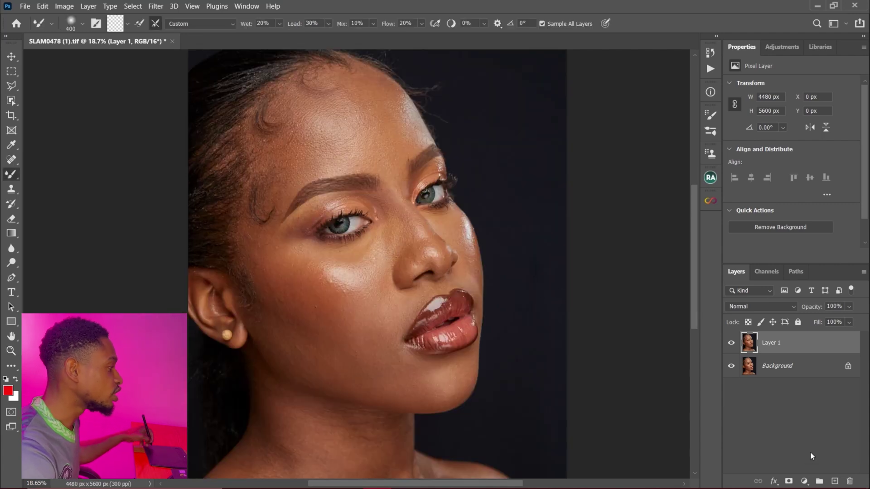
click(835, 481)
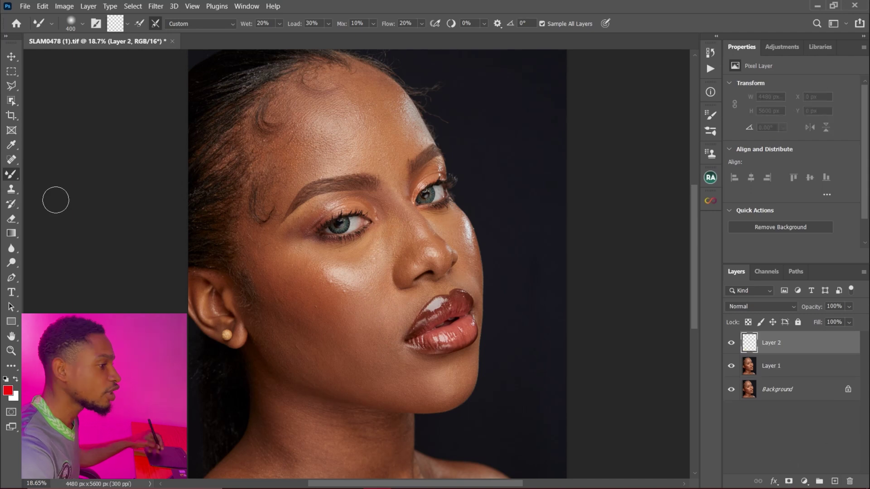
right_click(12, 178)
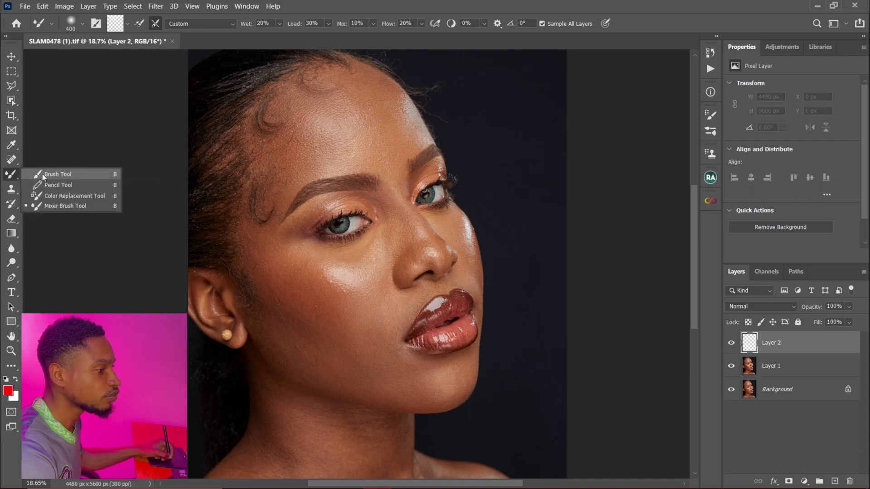
click(42, 174)
click(83, 25)
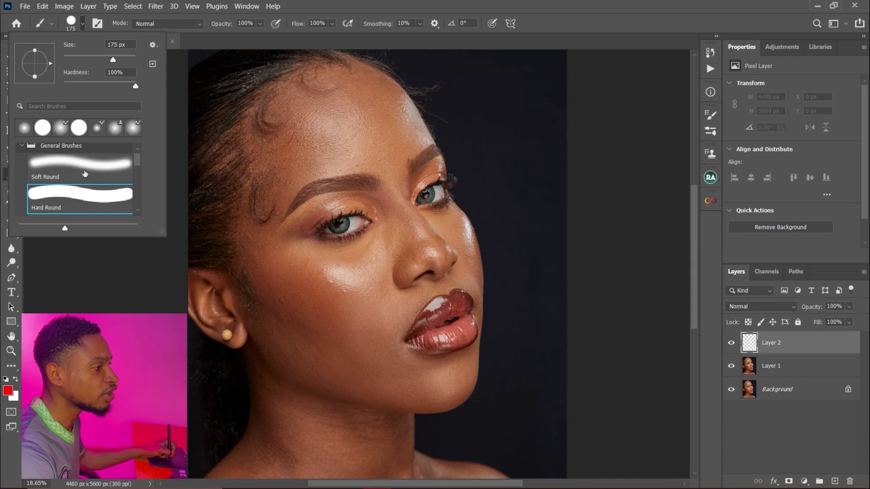
click(83, 168)
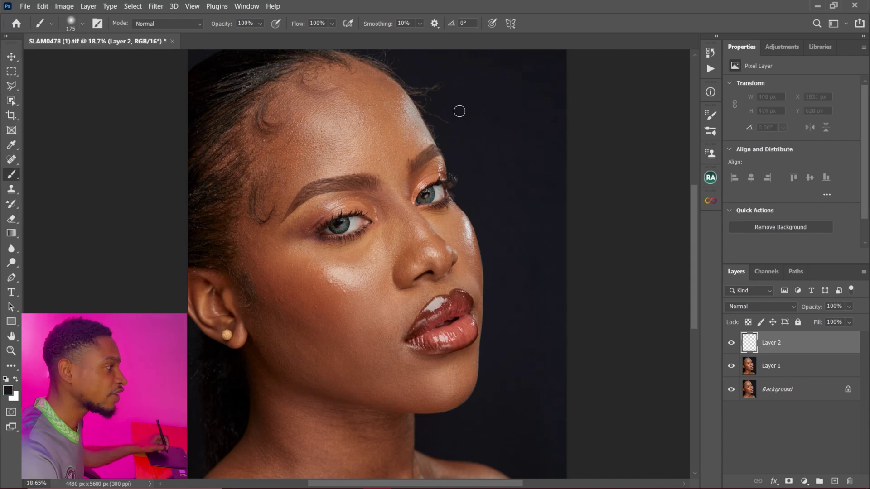
- Sample the dark backdrop colour beside the forehead and brush it over the nearby background on Layer 2
key(alt)
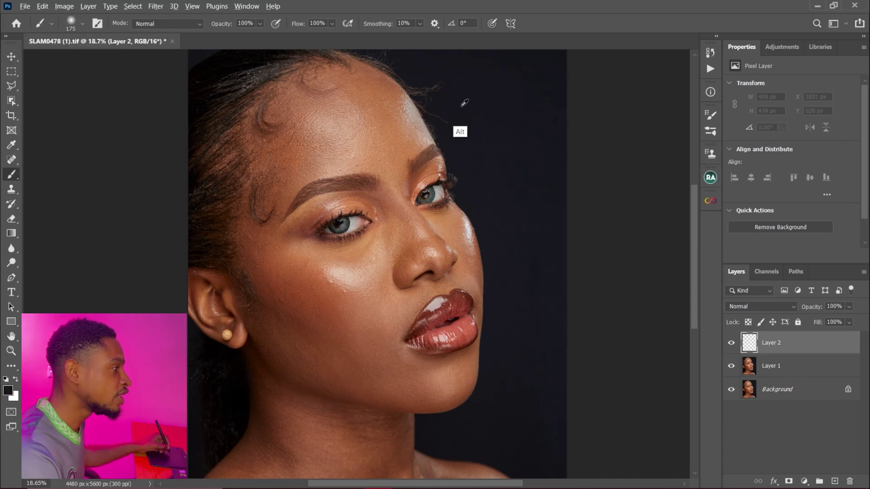
alt+click(458, 112)
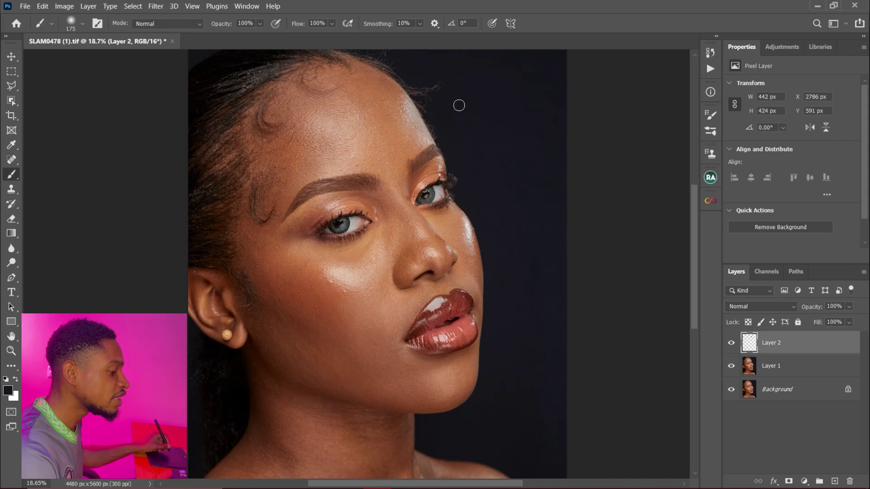
key(z)
drag(470, 107, 498, 122)
key(b)
mouse_move(430, 115)
mouse_down()
mouse_move(449, 175)
mouse_move(439, 173)
mouse_up()
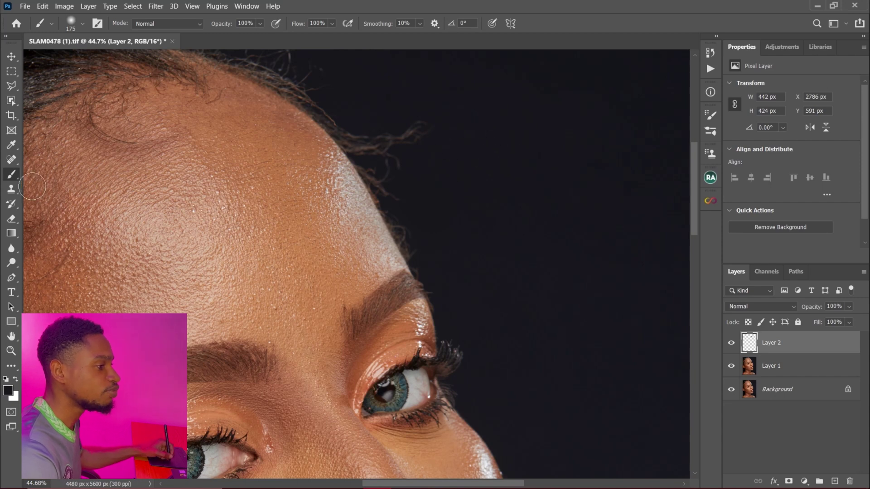
- Switch to the Clone Stamp tool and make it sample from Current & Below
click(11, 190)
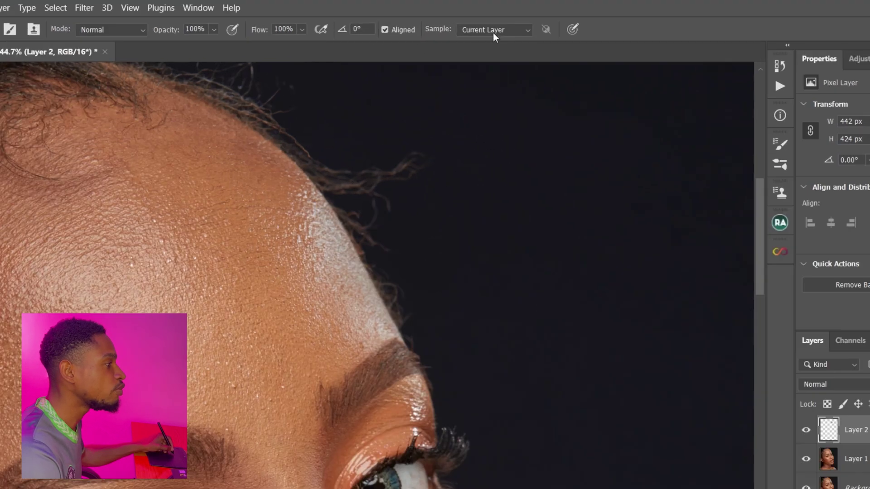
click(482, 23)
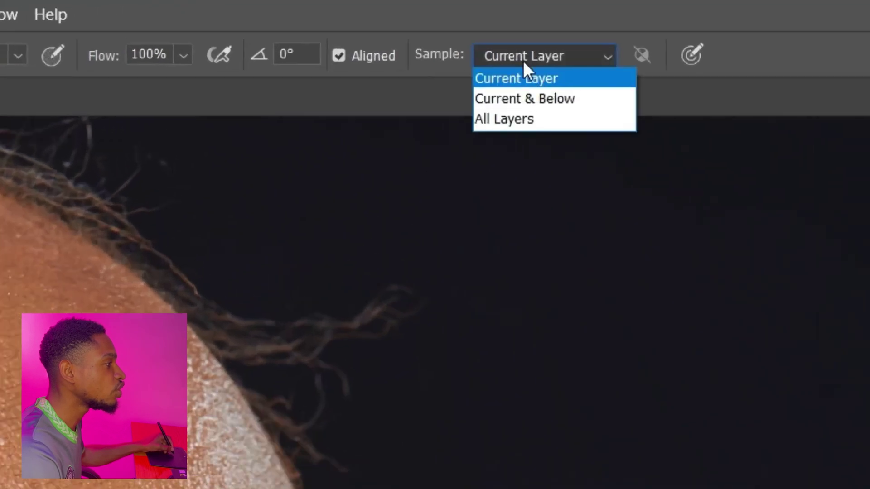
click(538, 98)
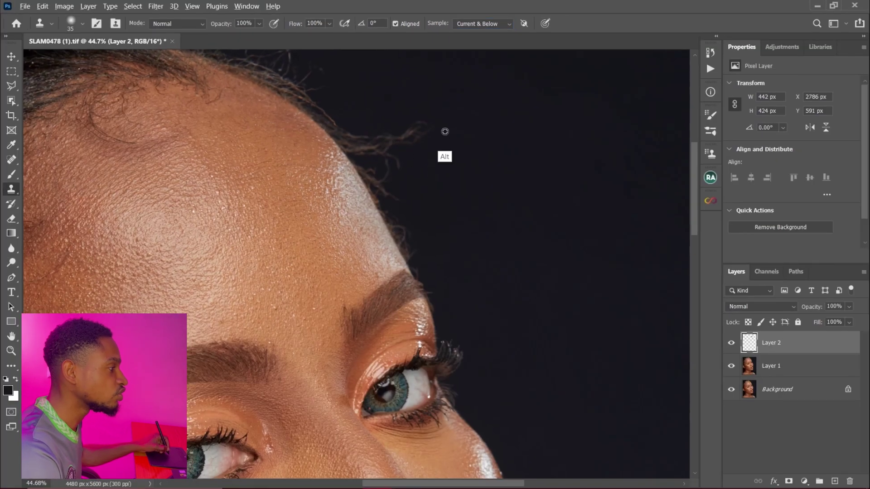
- Clone clean dark background over the tip of the long stray hair sticking out from the forehead
mouse_move(435, 135)
mouse_down()
mouse_move(431, 124)
mouse_move(410, 135)
mouse_up()
alt+click(455, 141)
alt+click(447, 131)
alt+click(446, 142)
alt+click(437, 144)
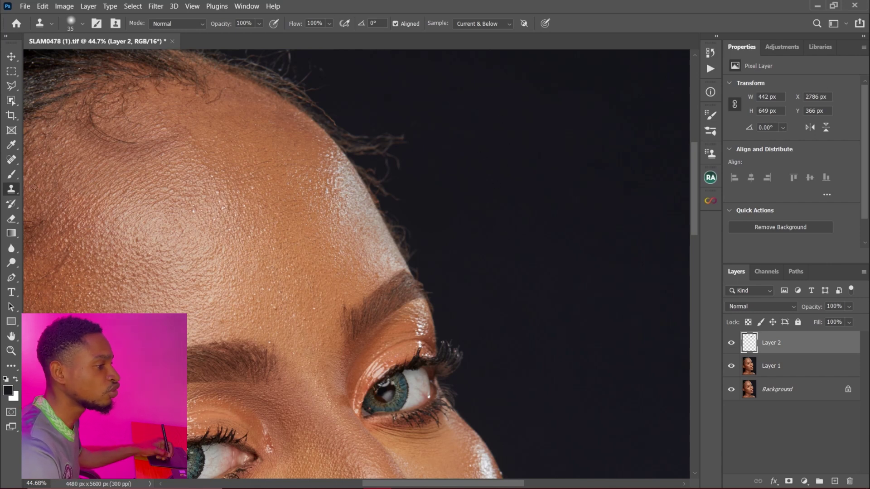
- Return to the Brush tool, sample the adjacent dark background, and paint over the stray hair's end, reducing the brush size to 50 px
key(b)
key(alt)
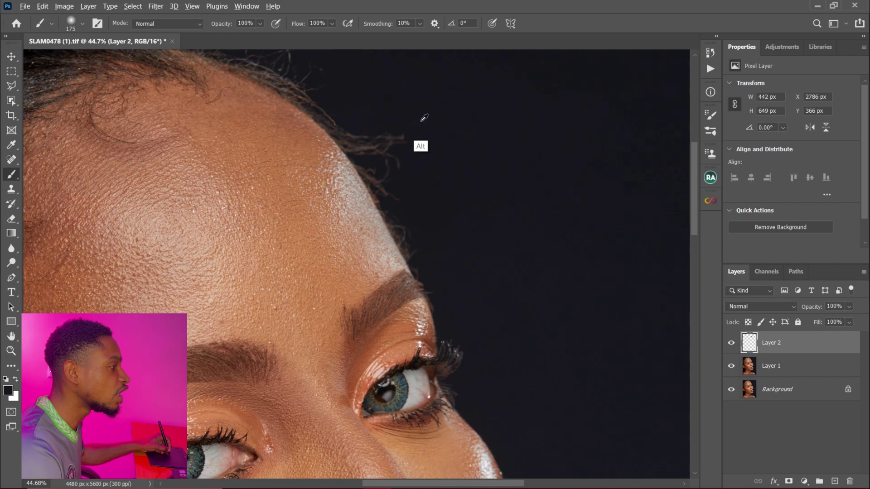
alt+click(426, 123)
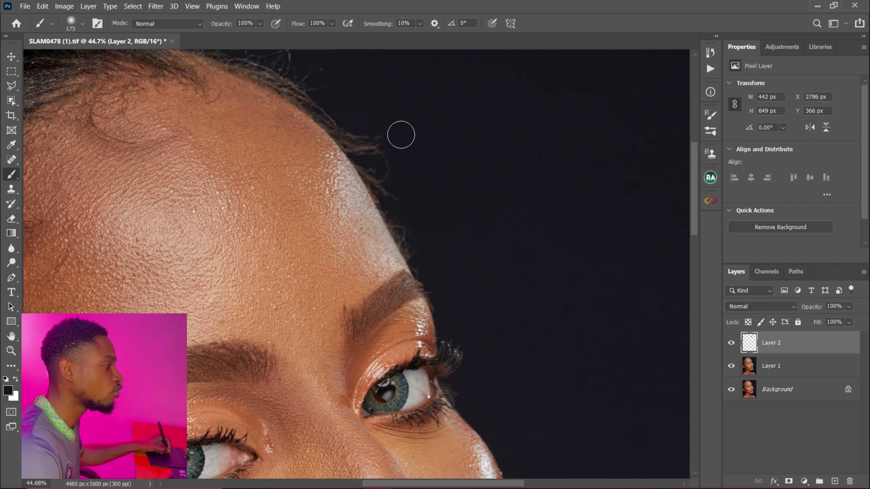
key(bracketleft)
key(bracketleft)
key(bracketleft)
key(bracketleft)
key(bracketleft)
key(bracketleft)
key(bracketleft)
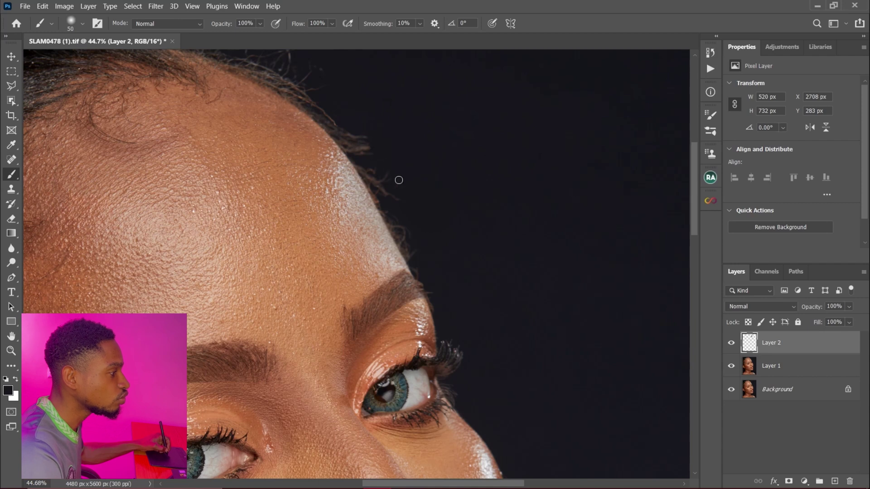
- Paint out the flyaway hairs along the forehead edge down toward the eyebrow, resampling the neighbouring background colour between strokes
alt+click(387, 130)
drag(366, 137, 401, 208)
alt+click(393, 171)
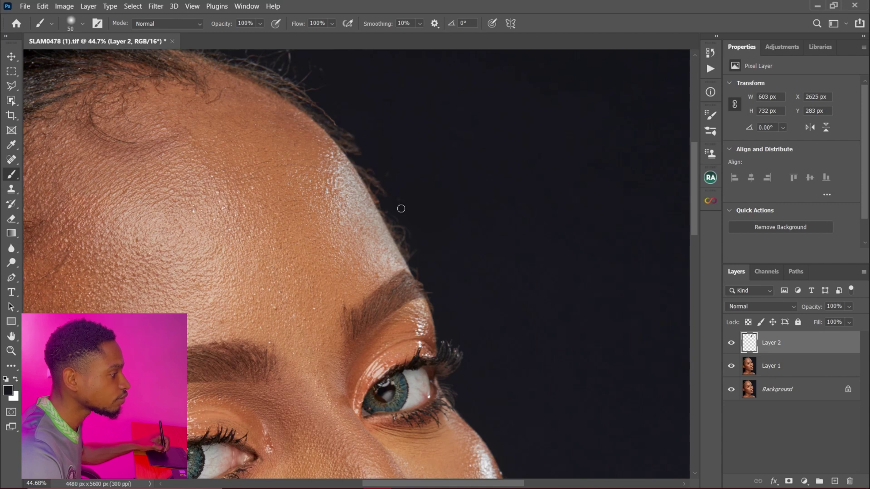
mouse_move(383, 176)
mouse_down()
mouse_move(416, 246)
mouse_move(410, 255)
mouse_up()
alt+click(410, 173)
alt+click(419, 234)
alt+click(422, 246)
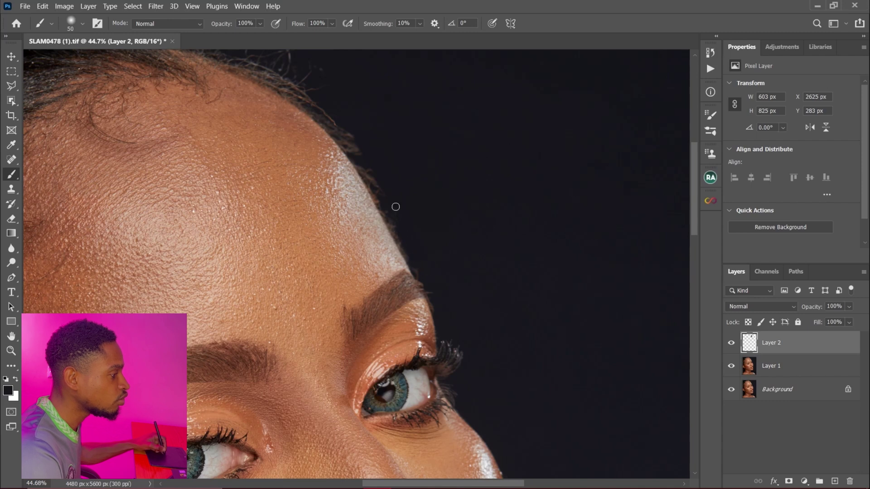
drag(395, 206, 395, 212)
- Try painting a sampled forehead skin tone over the background beside the hairline, and undo the stroke
key(alt)
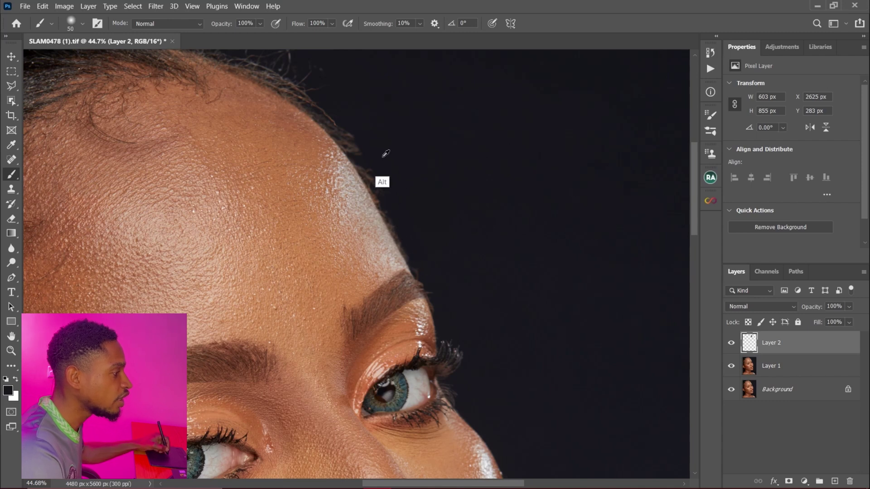
alt+click(307, 171)
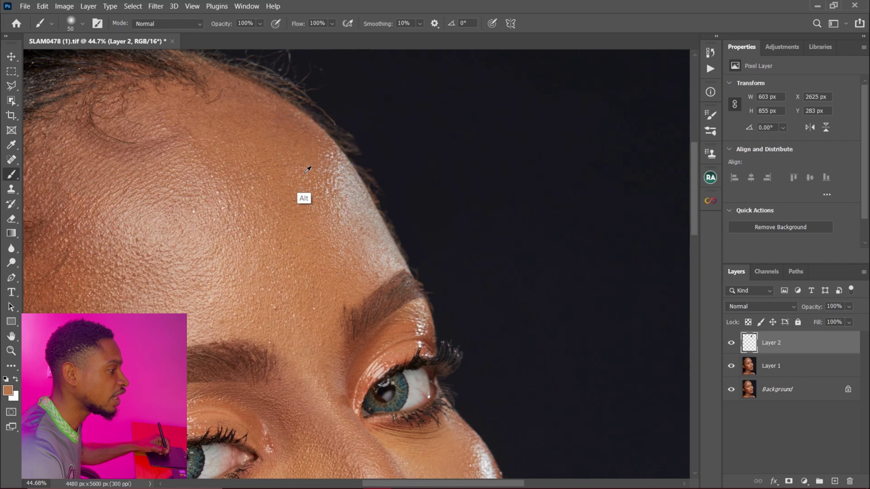
alt+click(307, 172)
drag(350, 122, 358, 148)
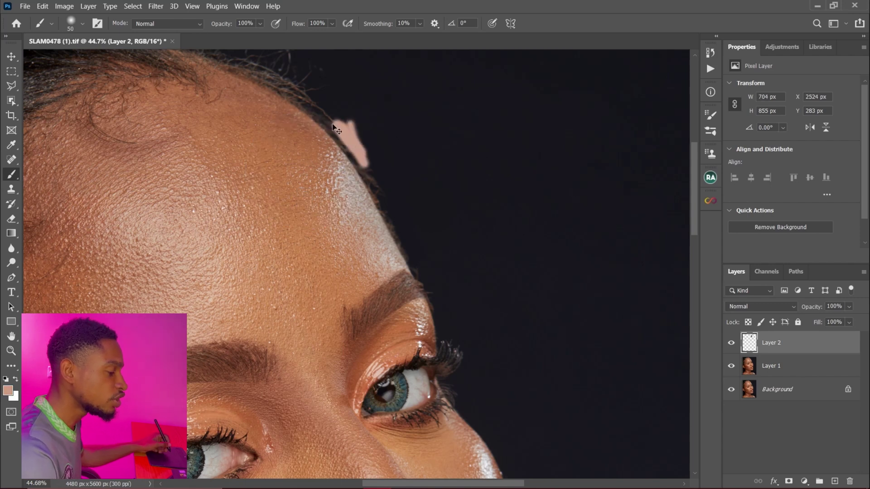
key(ctrl+z)
- Paint sampled dark background over the stray hairs along the upper forehead and hairline
alt+click(380, 142)
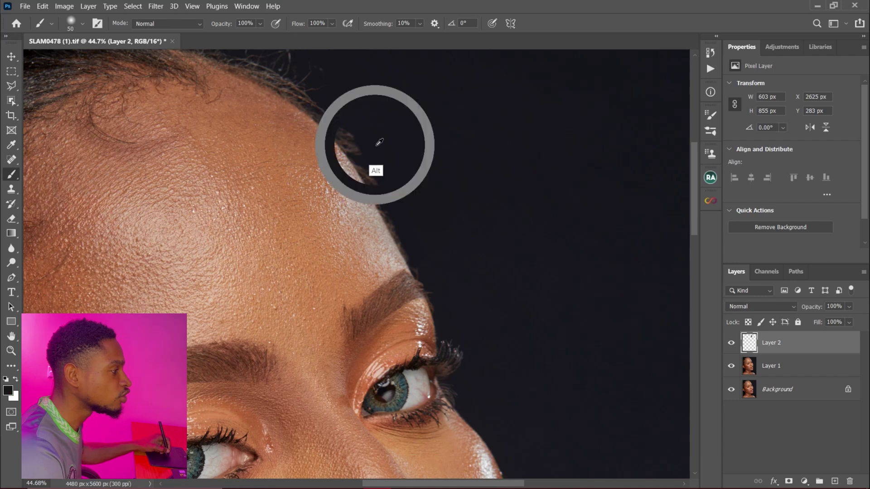
drag(360, 154, 336, 120)
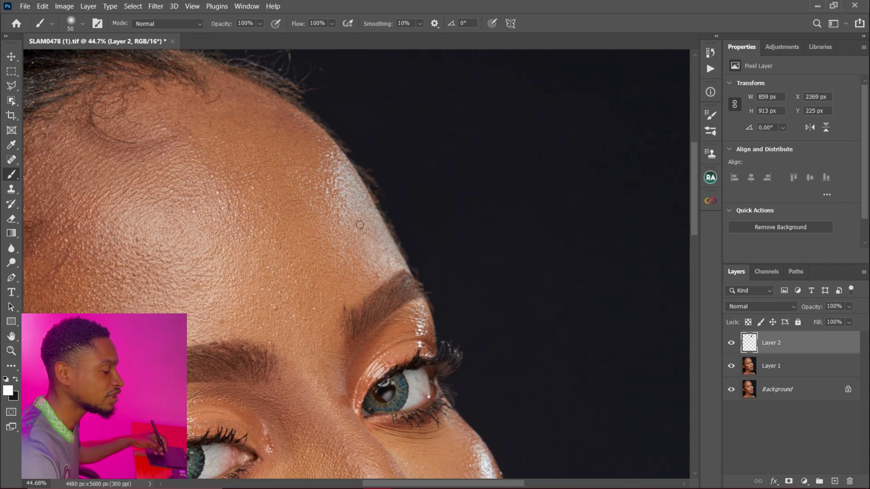
alt+click(358, 109)
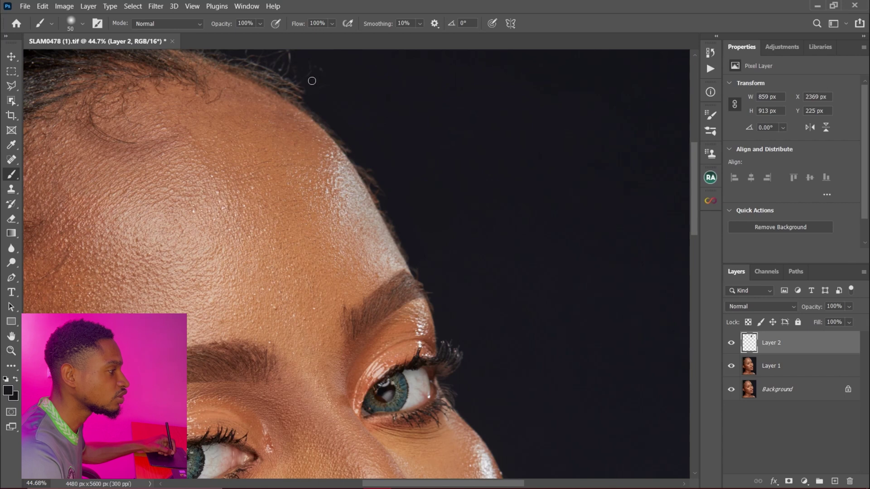
drag(310, 67, 330, 108)
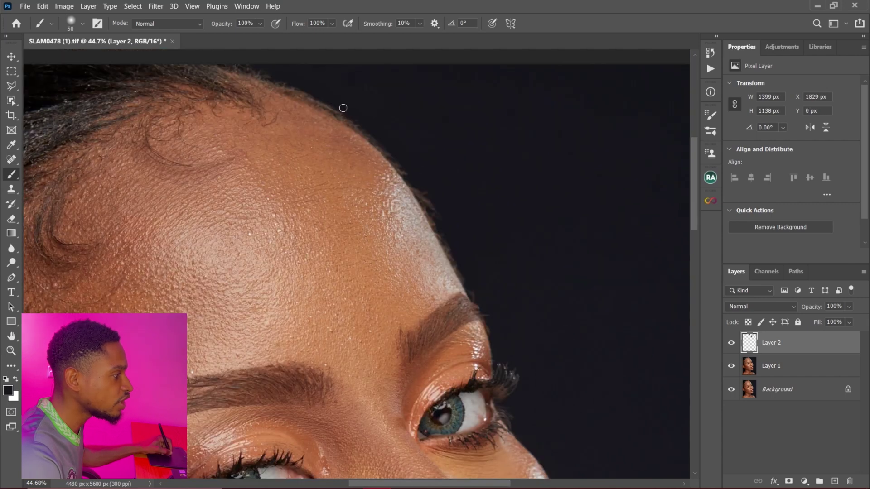
drag(343, 108, 396, 155)
alt+click(396, 129)
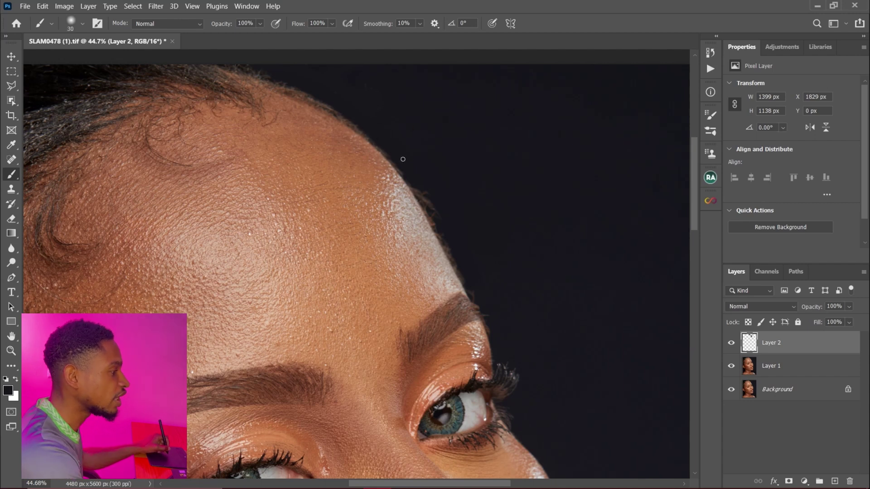
- Clean up the remaining short hairs on the forehead edge above the eyebrow with a smaller brush in sampled background colour
key(bracketleft)
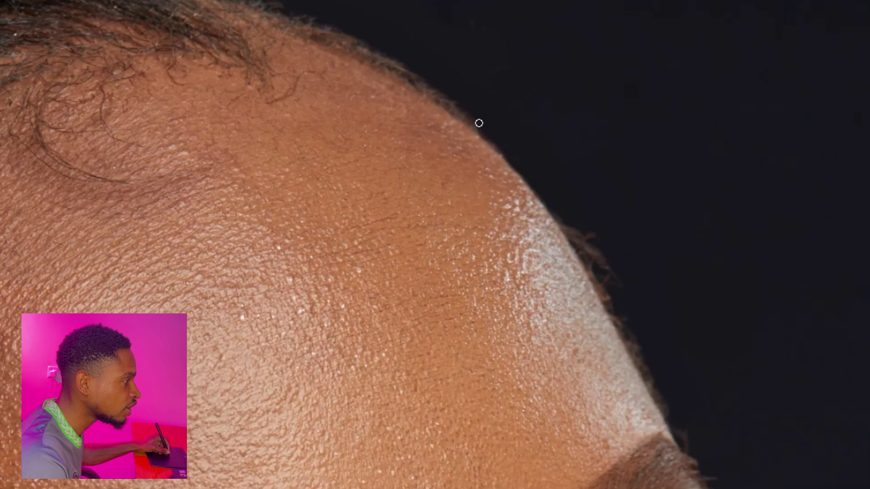
alt+click(628, 232)
drag(590, 228, 618, 290)
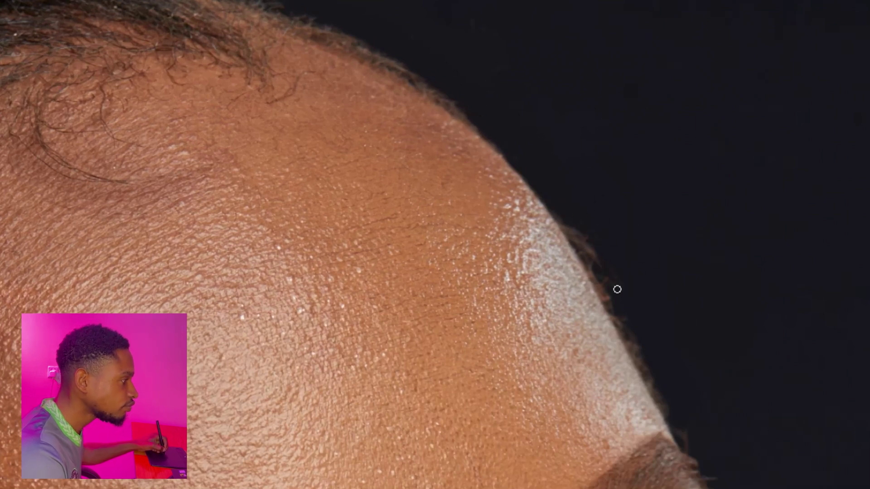
mouse_move(584, 233)
mouse_down()
mouse_move(566, 214)
mouse_move(605, 267)
mouse_move(592, 268)
mouse_move(579, 233)
mouse_up()
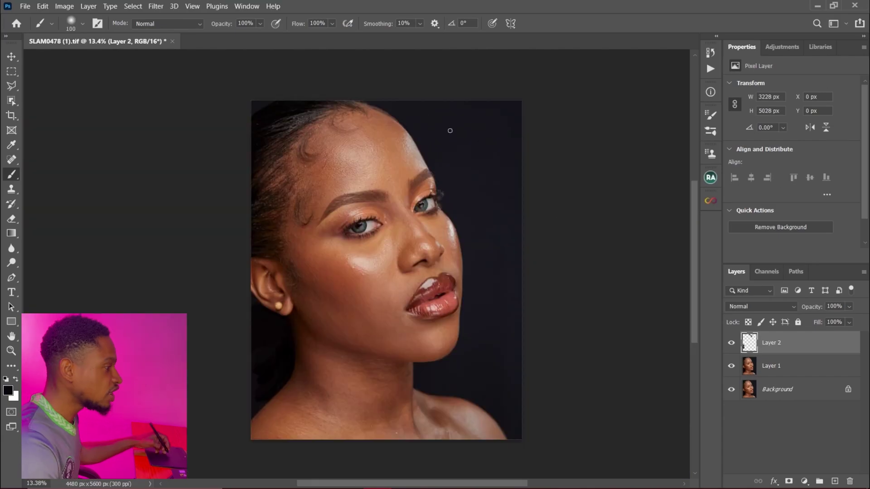
- Compare the hairline before and after the cleanup by toggling Layer 2's visibility
key(z)
mouse_move(429, 135)
mouse_down()
mouse_move(455, 130)
mouse_move(449, 175)
mouse_move(417, 152)
mouse_up()
key(b)
drag(433, 181, 461, 120)
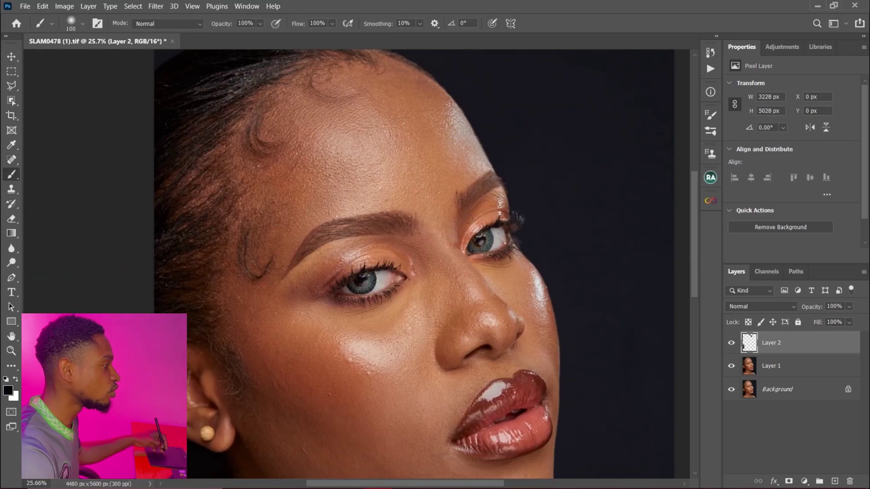
click(732, 344)
drag(517, 265, 523, 328)
click(732, 344)
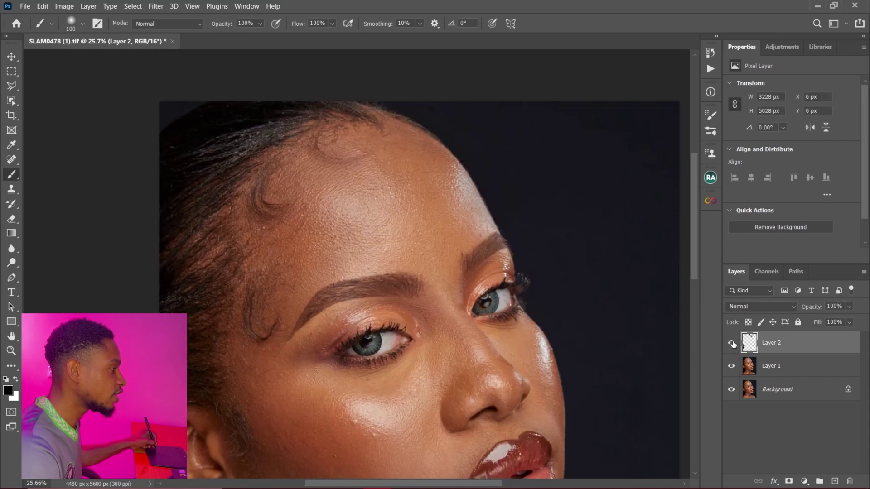
click(732, 343)
click(732, 344)
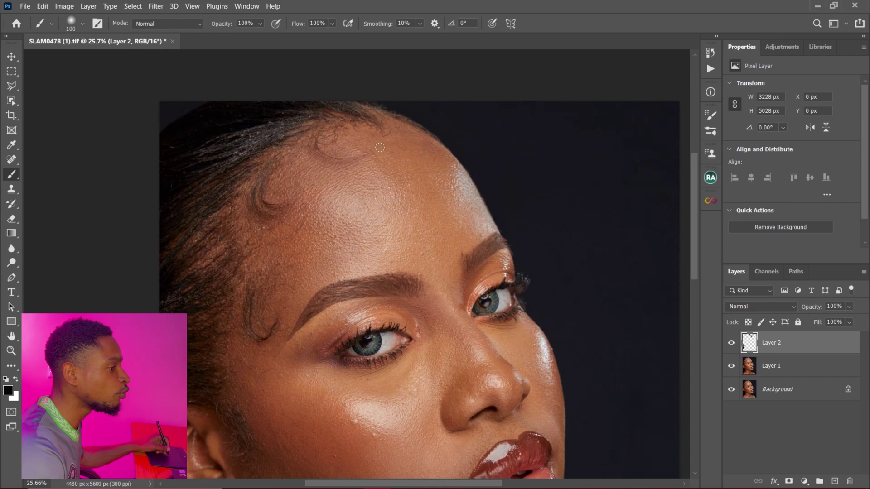
- Switch to the Mixer Brush tool and set its size to 300 px for the background beside the forehead
right_click(12, 176)
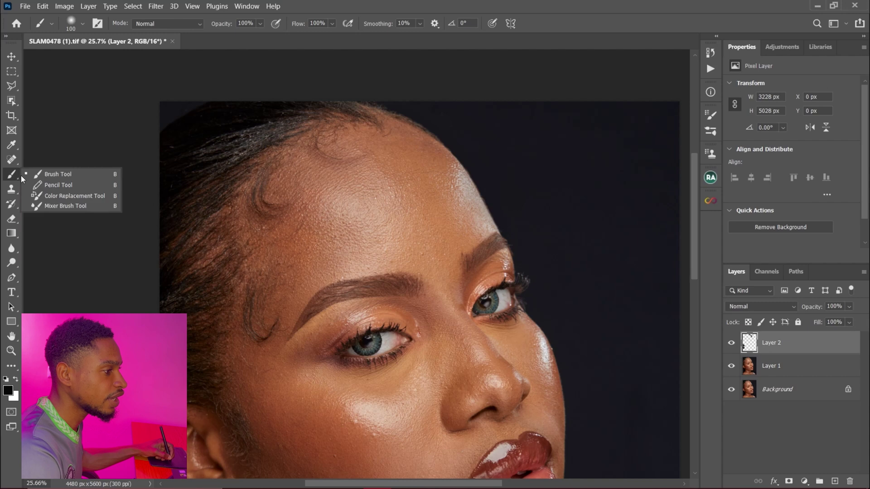
click(68, 205)
key(bracketleft)
key(bracketleft)
key(bracketleft)
key(bracketleft)
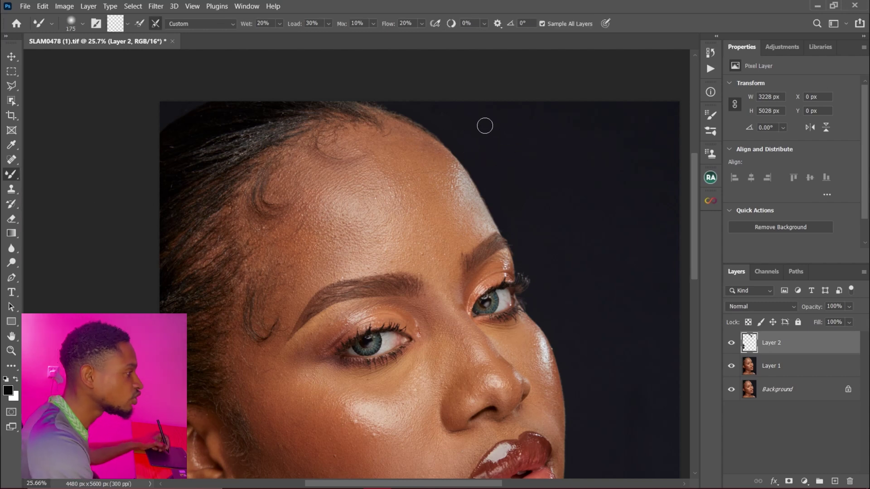
key(bracketright)
key(bracketright)
key(bracketright)
key(bracketright)
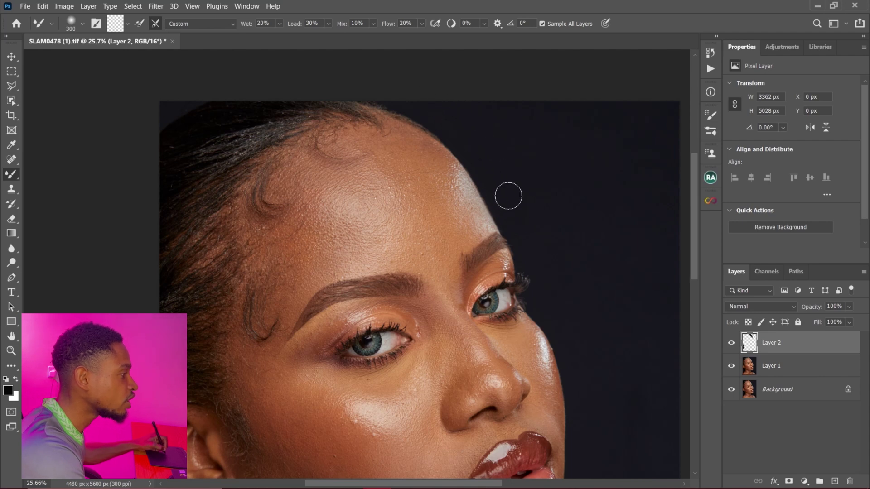
- Blend the dark background beside the forehead and behind the neck with the Mixer Brush at 500 px
key(bracketright)
key(bracketright)
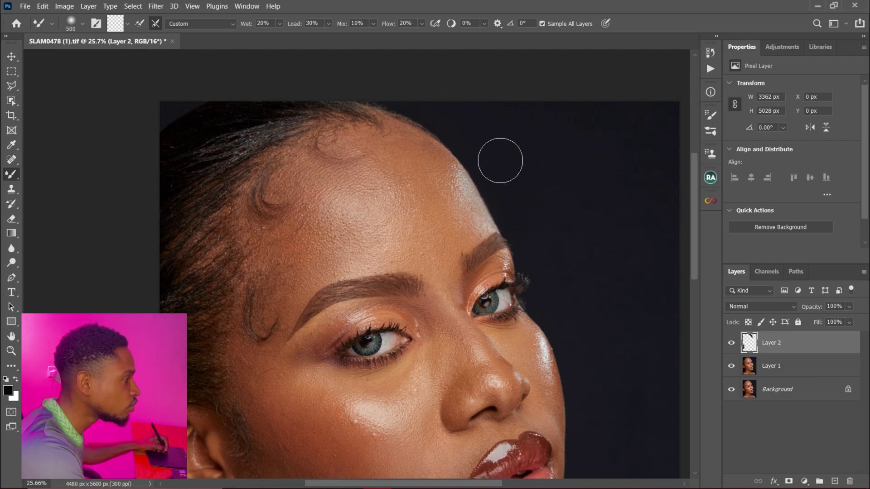
drag(492, 158, 541, 220)
mouse_move(510, 259)
mouse_down()
mouse_move(545, 62)
mouse_move(559, 25)
mouse_up()
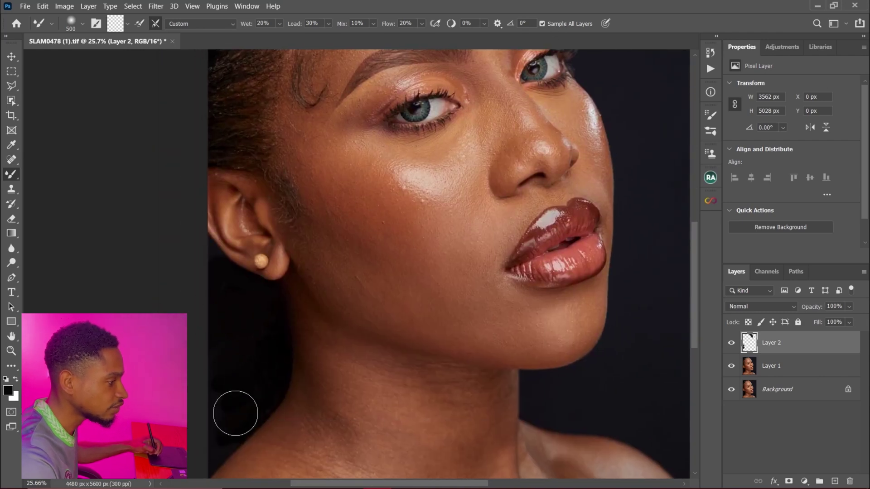
- Compare the whole portrait before and after the background cleanup by toggling Layer 2's visibility
key(z)
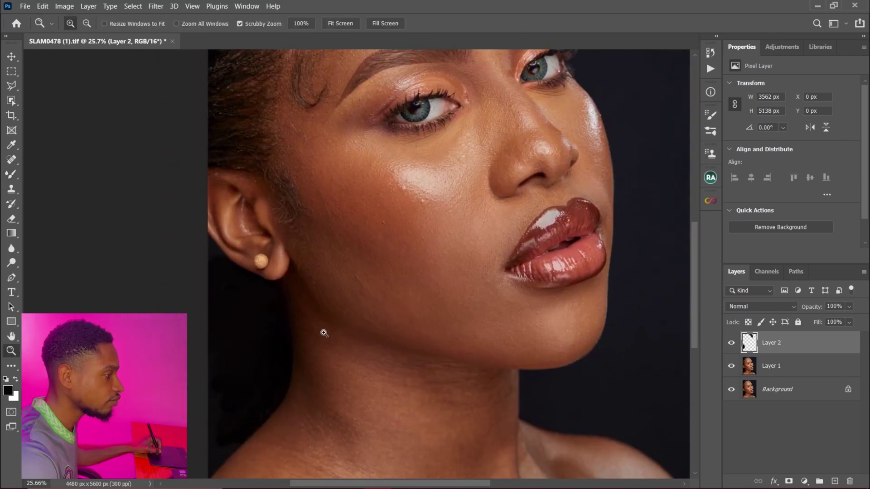
drag(320, 330, 301, 346)
key(b)
click(731, 346)
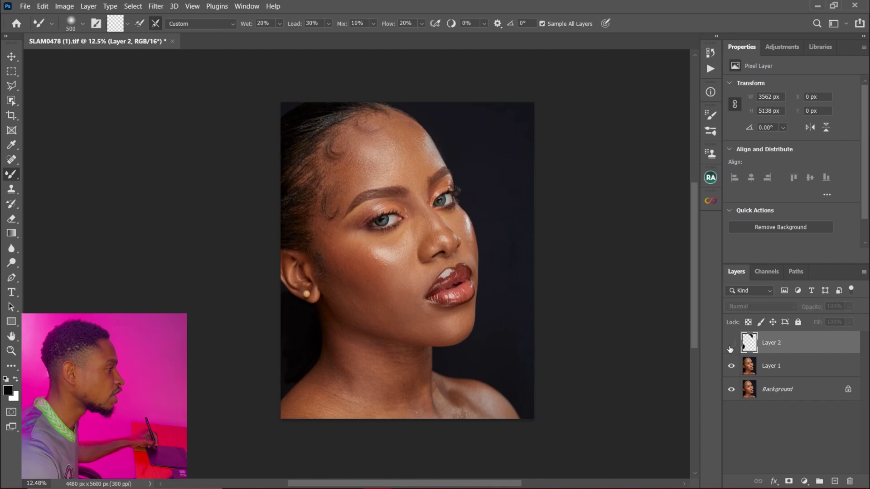
click(731, 348)
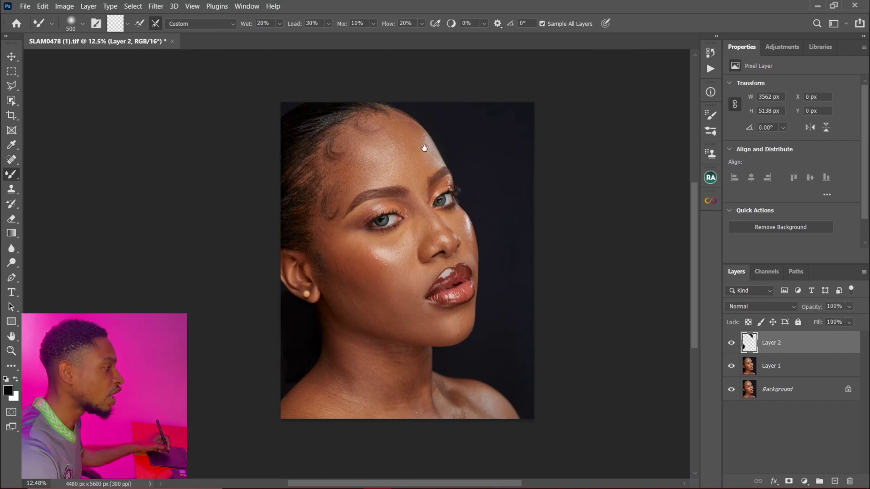
drag(432, 128, 425, 146)
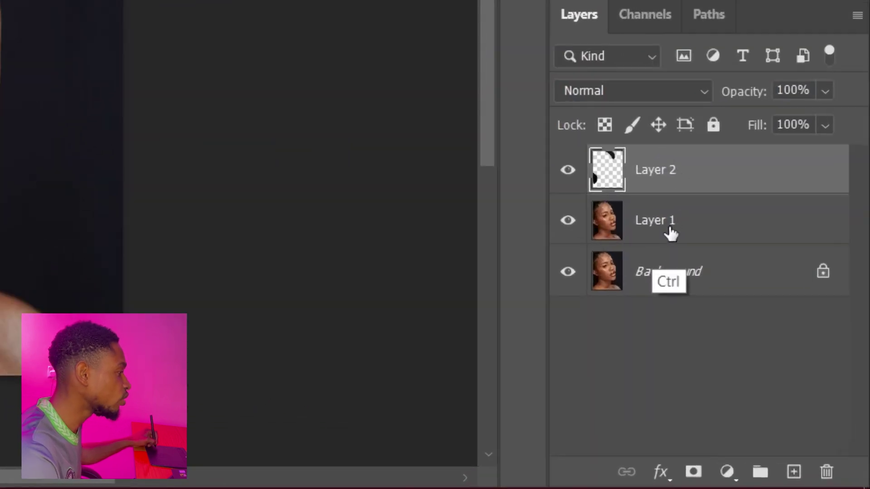
- Merge Layer 2 and Layer 1 into one layer above the Background
ctrl+click(768, 363)
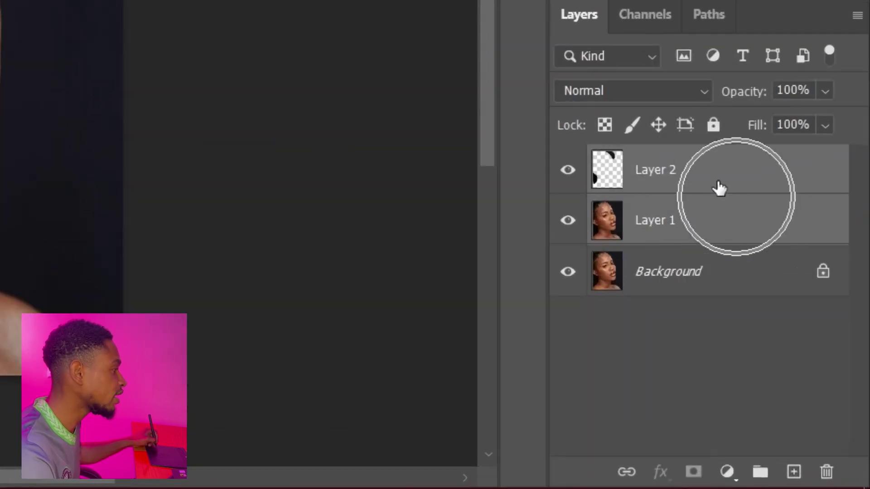
right_click(729, 185)
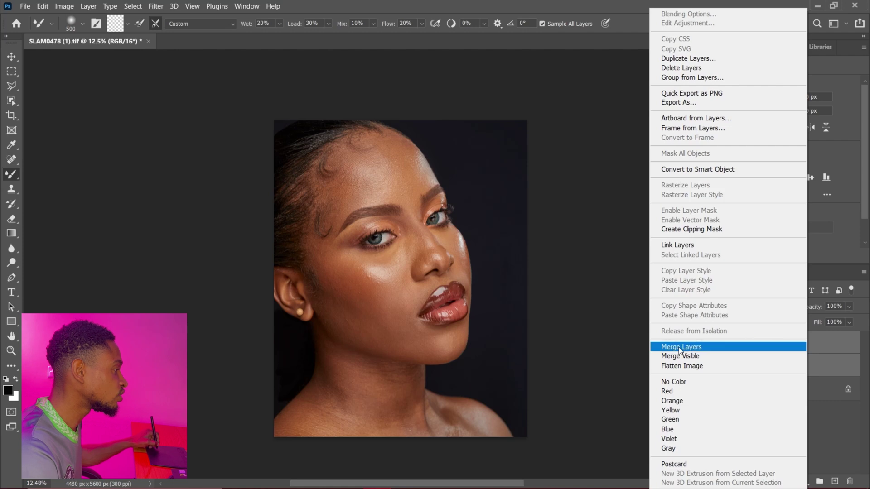
click(688, 347)
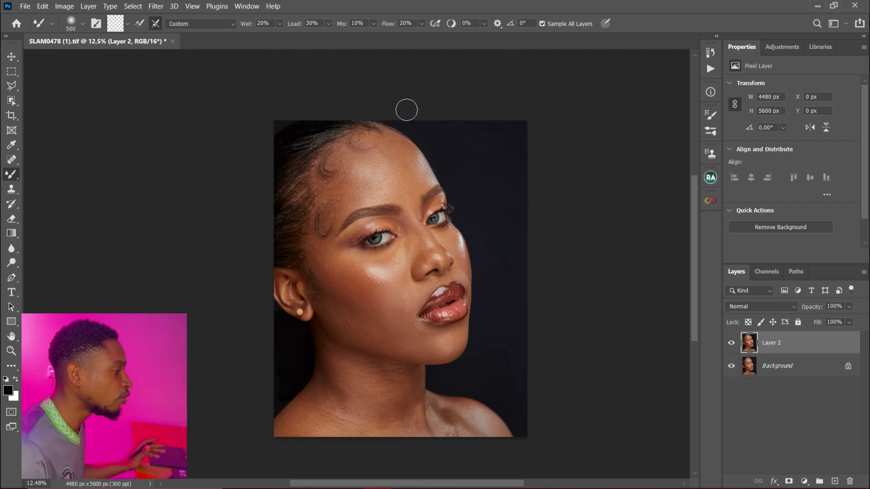
- Run the Beauty Retouch frequency separation via Gaussian Blur on the merged layer with a 20-pixel radius
key(ctrl+space)
drag(400, 279, 459, 217)
key(z)
mouse_move(392, 189)
mouse_down()
mouse_move(403, 200)
mouse_move(393, 265)
mouse_up()
mouse_move(408, 202)
mouse_down()
mouse_move(381, 253)
mouse_move(388, 204)
mouse_up()
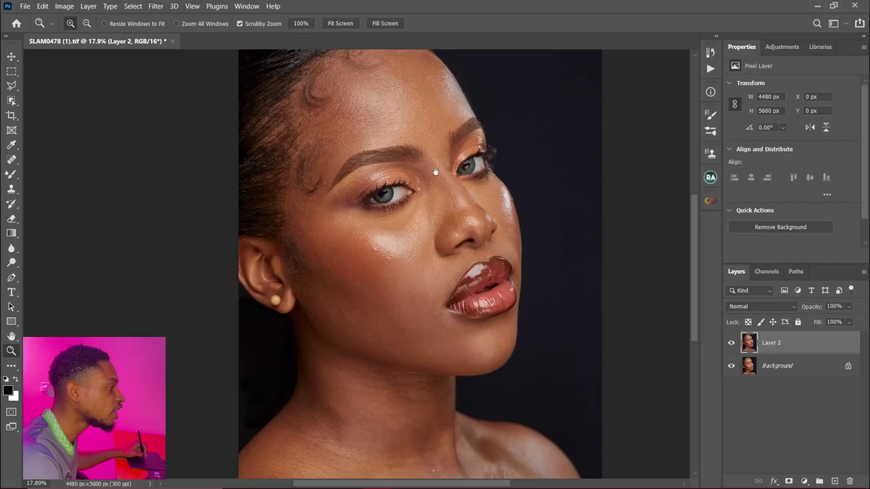
mouse_move(435, 172)
mouse_down()
mouse_move(410, 216)
mouse_move(432, 186)
mouse_up()
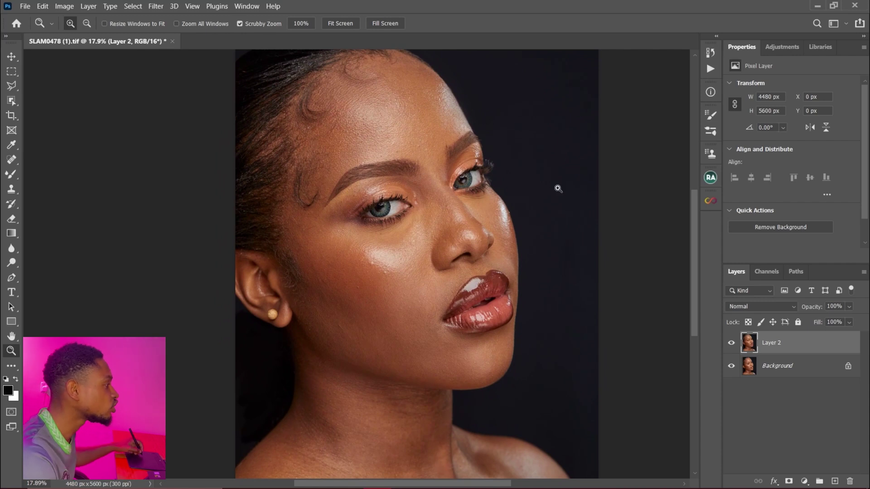
click(711, 178)
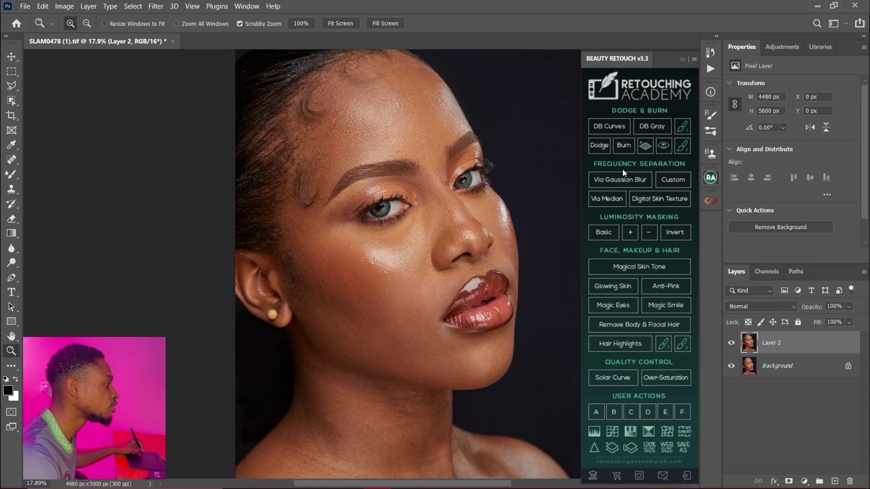
click(612, 180)
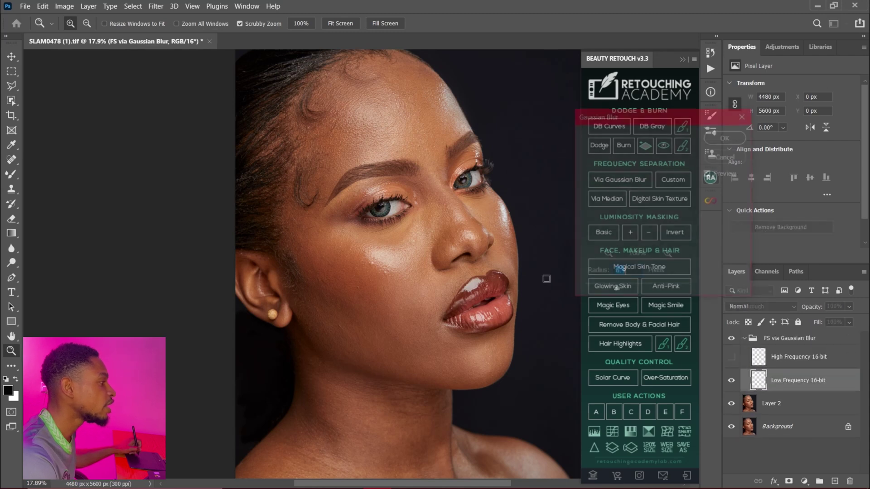
text(20.0)
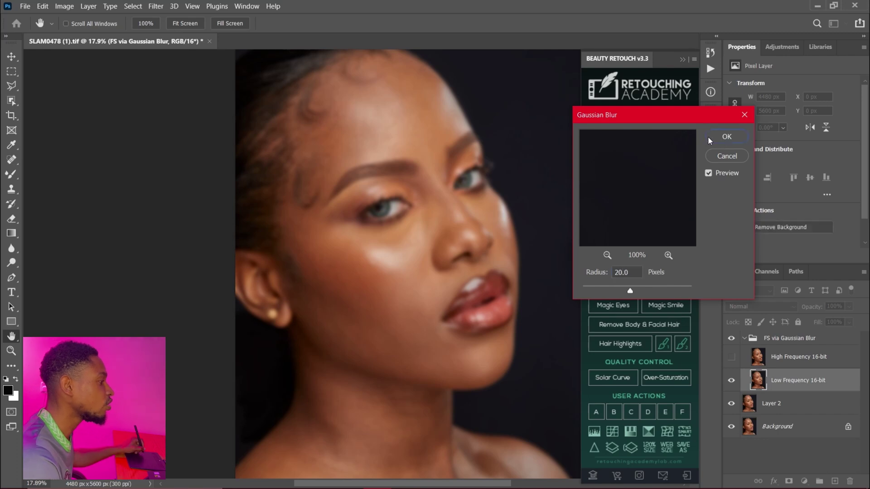
click(709, 137)
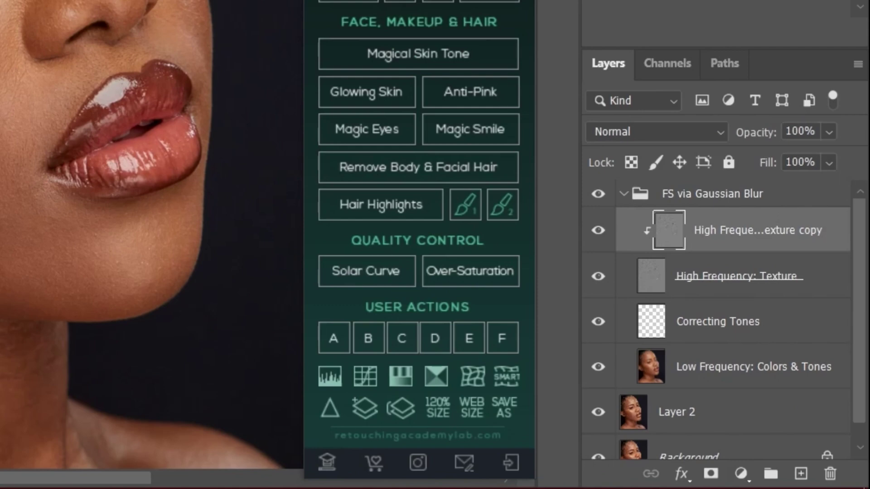
- Switch to the Clone Stamp tool on the high frequency texture copy layer and set its sampling to Current Layer
drag(385, 274, 424, 274)
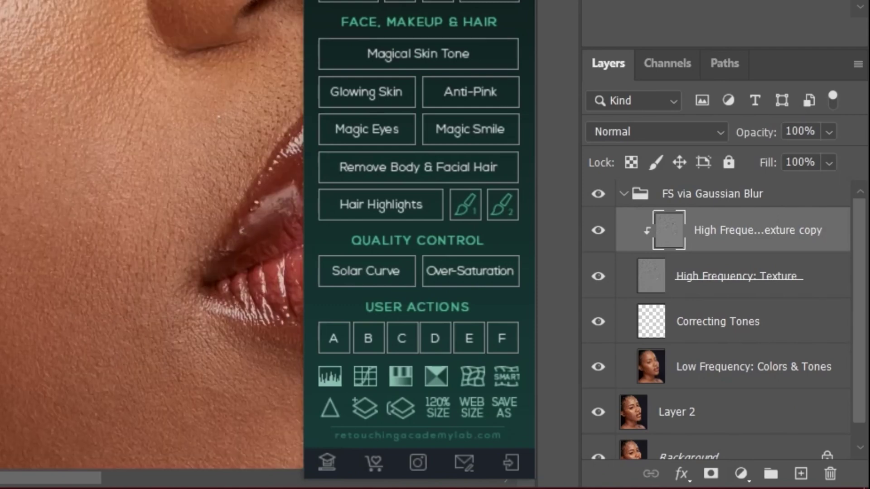
drag(55, 91, 18, 91)
drag(136, 114, 52, 253)
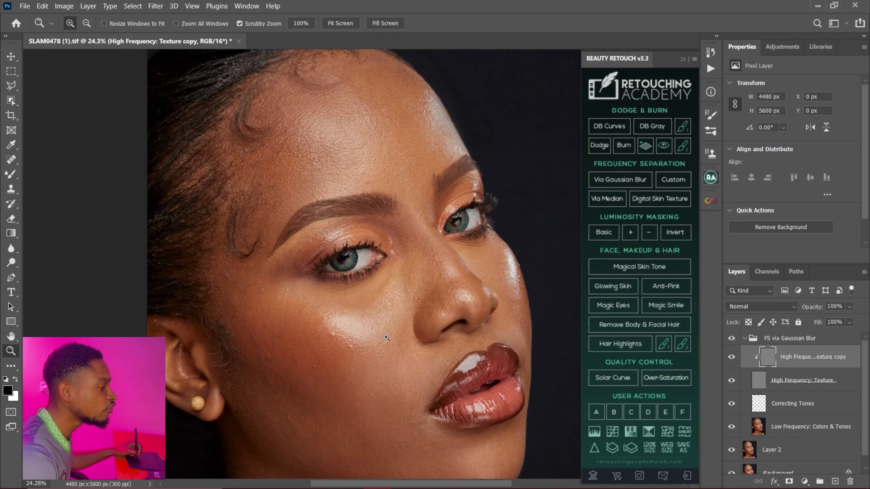
scroll(387, 337, down, 3)
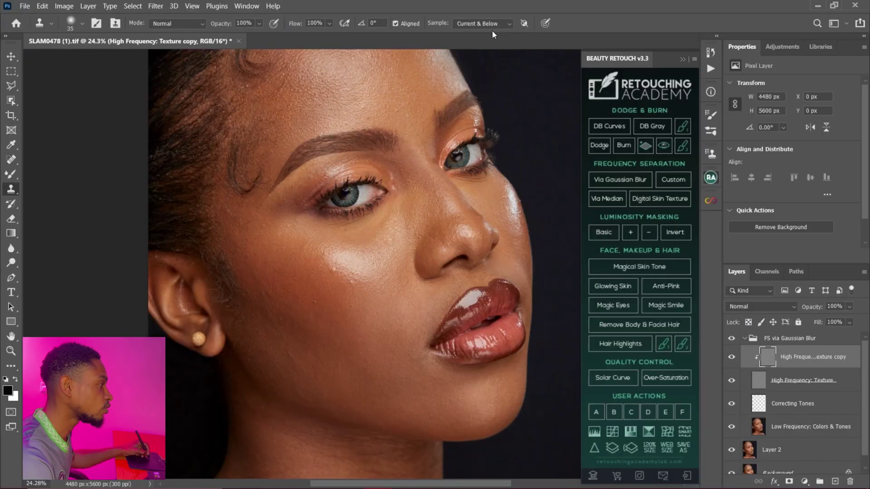
click(496, 23)
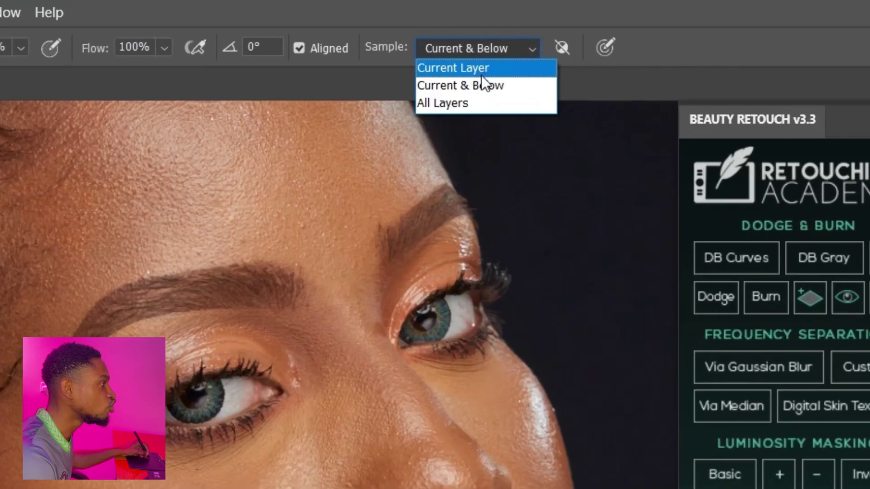
click(487, 86)
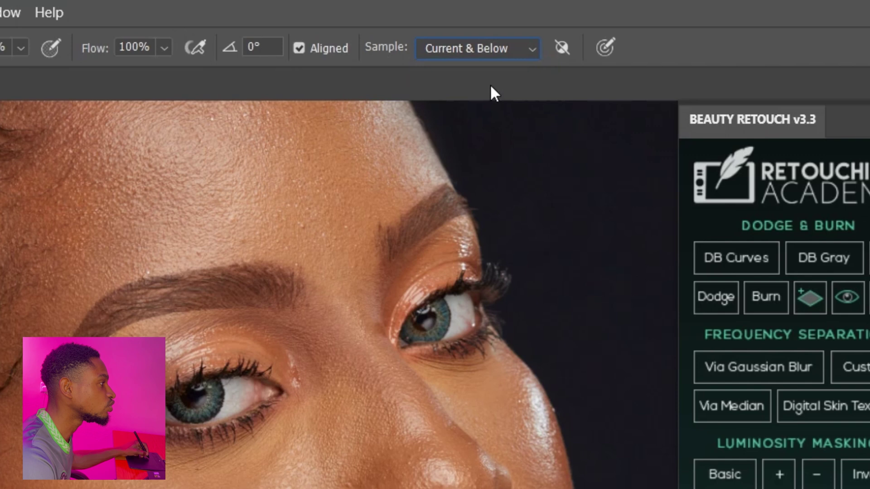
click(471, 48)
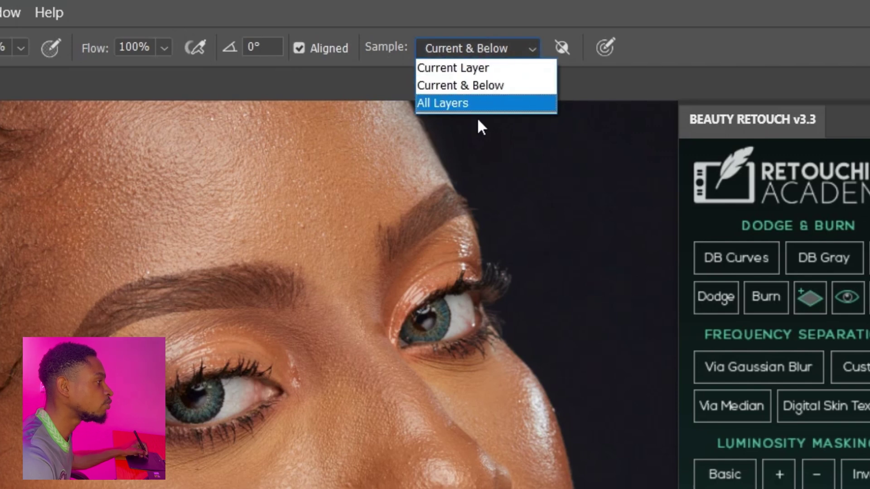
click(468, 69)
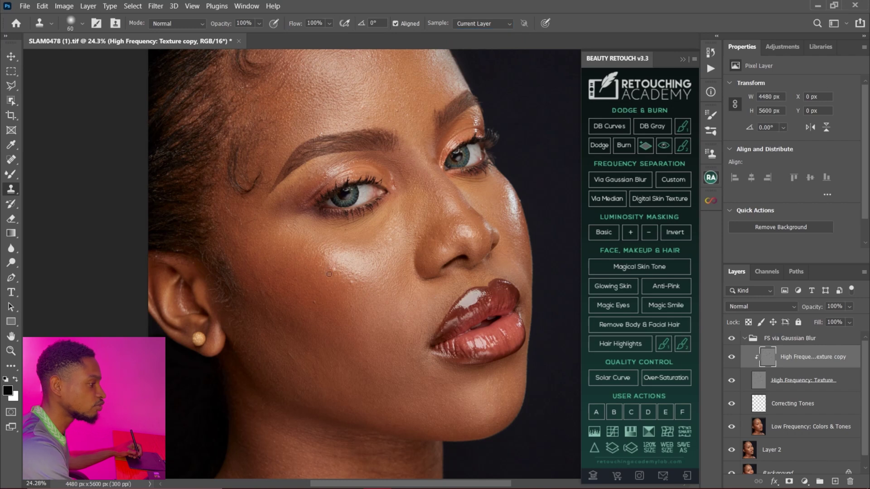
- Clone clean skin texture over the small blemishes at the lower edge of the cheek highlight with the 60 px brush
scroll(368, 240, down, 2)
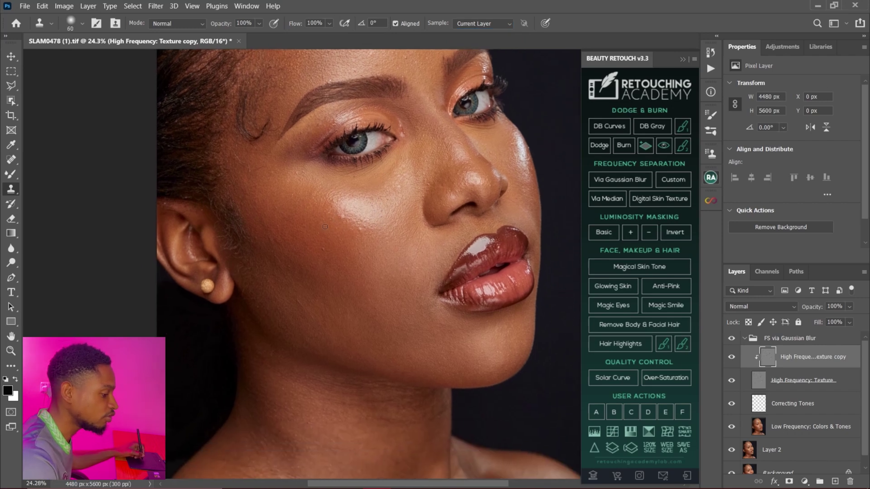
key(ctrl+space)
mouse_move(343, 221)
mouse_down()
mouse_move(366, 222)
mouse_move(340, 254)
mouse_up()
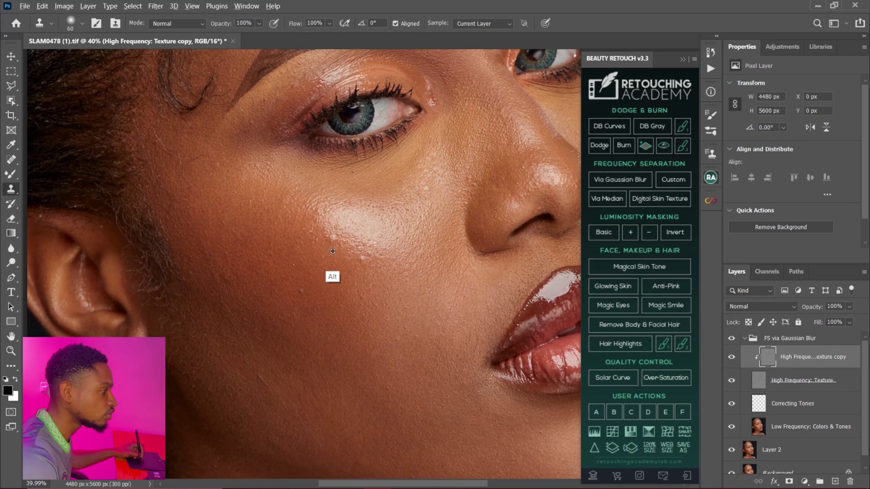
alt+click(333, 250)
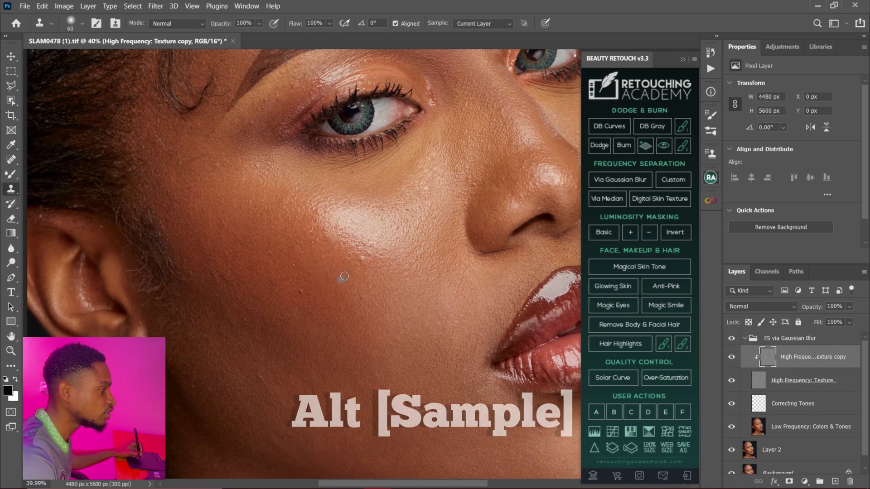
alt+click(366, 269)
click(362, 259)
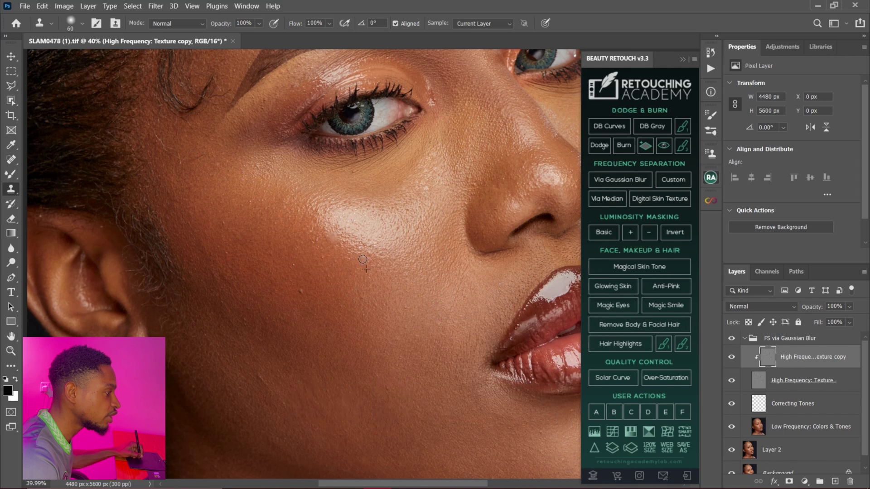
- Try cloning over the dark spot on the cheek with sampling set to Current & Below and a 90 px brush
click(481, 24)
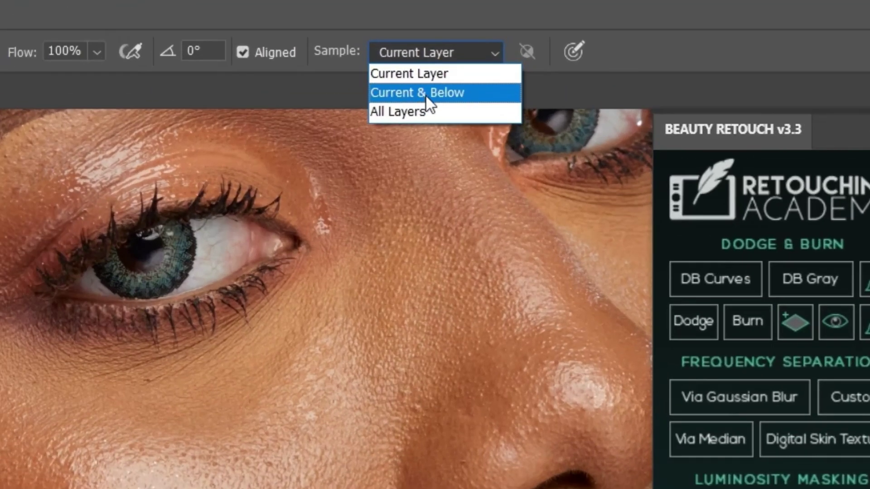
click(426, 94)
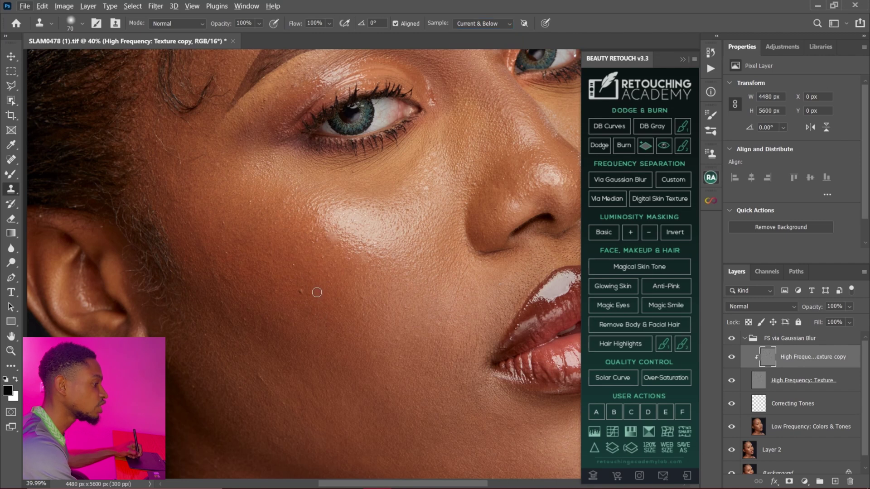
alt+click(313, 301)
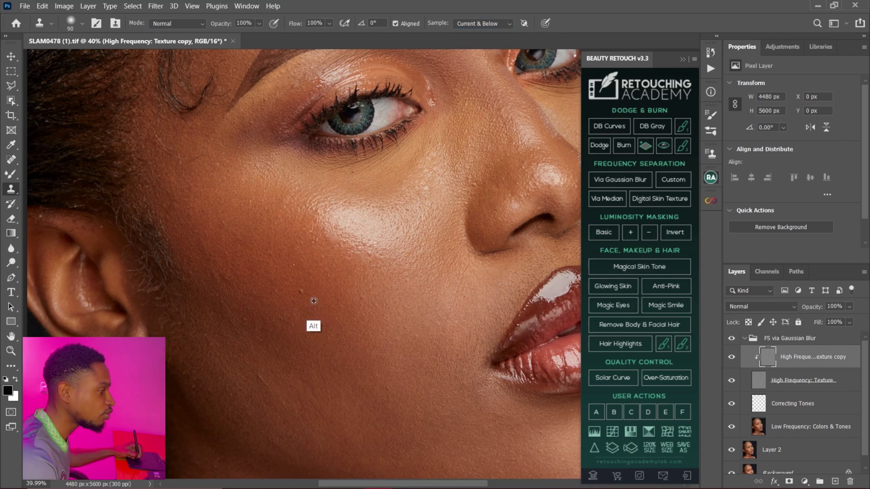
drag(301, 293, 300, 291)
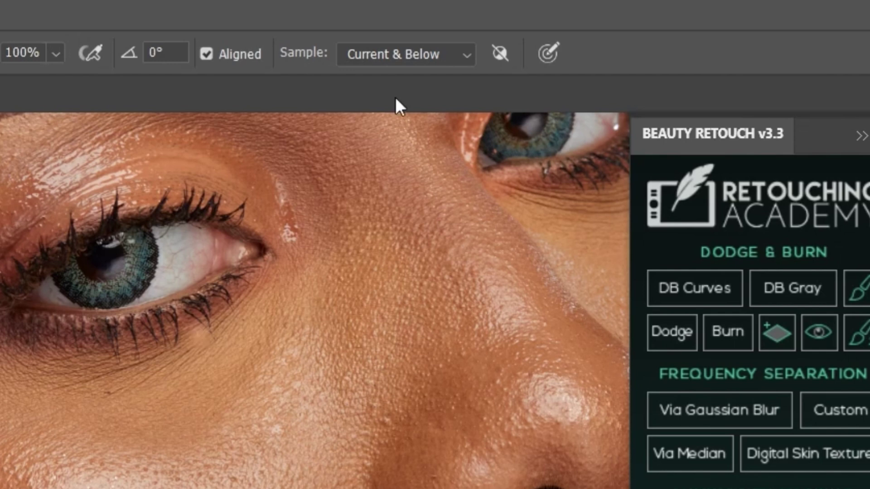
- Set the Clone Stamp sampling to Current Layer and choose the Soft Round brush at 90 px with 0% hardness
click(409, 55)
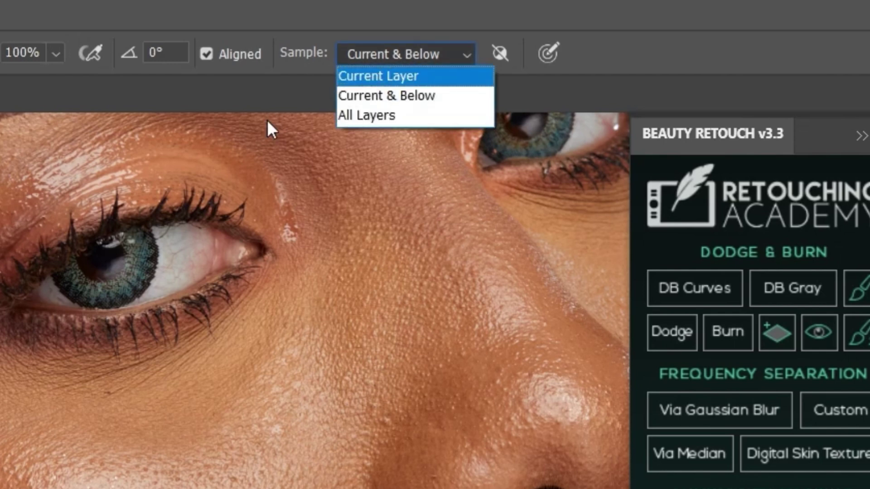
click(413, 77)
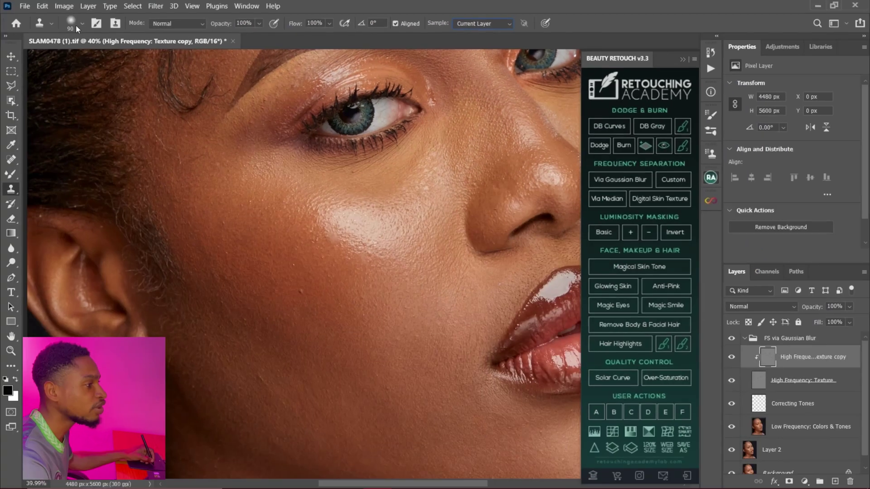
click(80, 23)
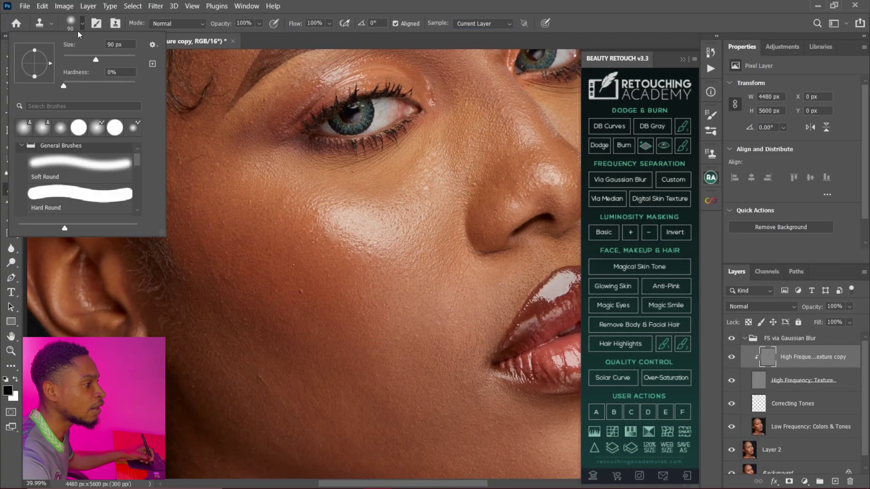
click(81, 171)
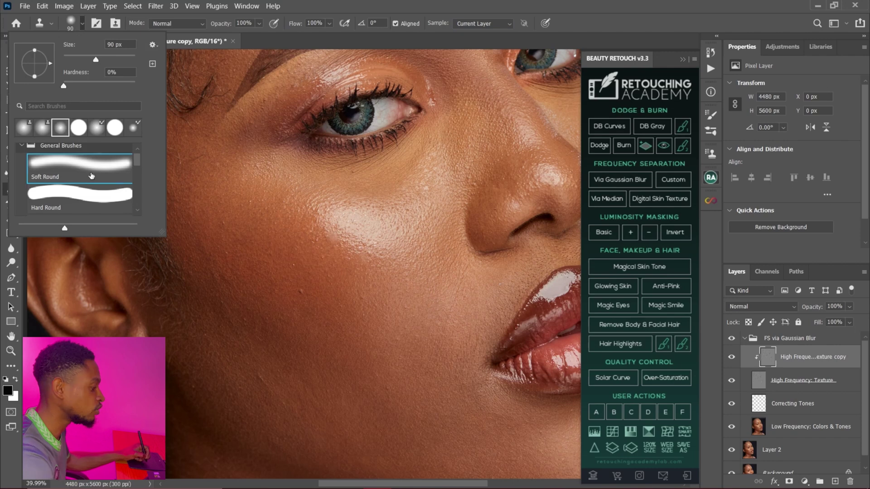
double_click(90, 174)
click(82, 23)
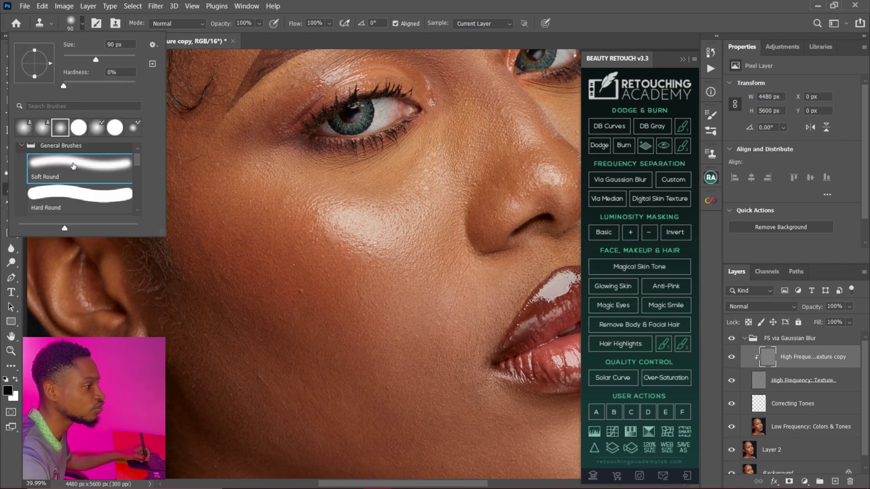
key(Escape)
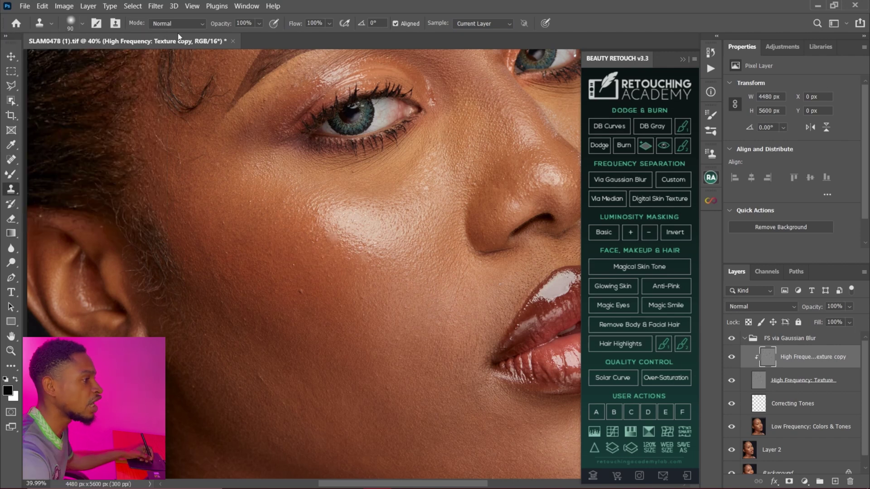
click(199, 26)
click(180, 33)
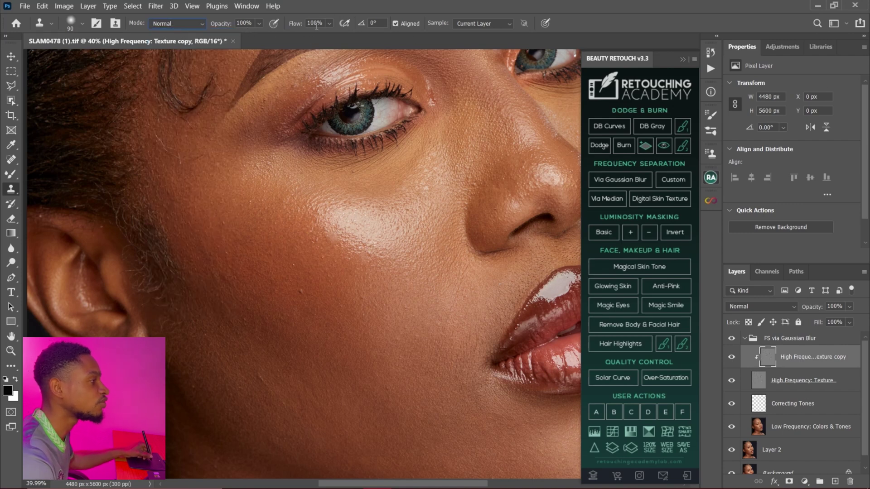
key(ctrl)
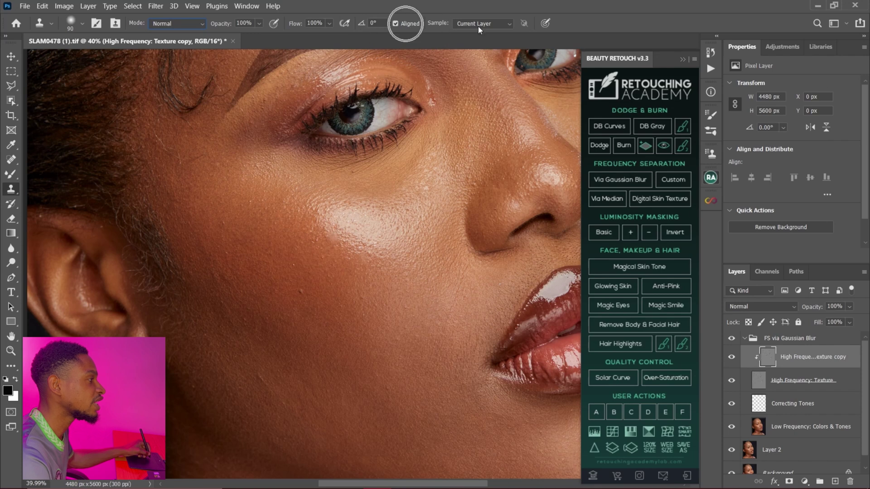
key(ctrl)
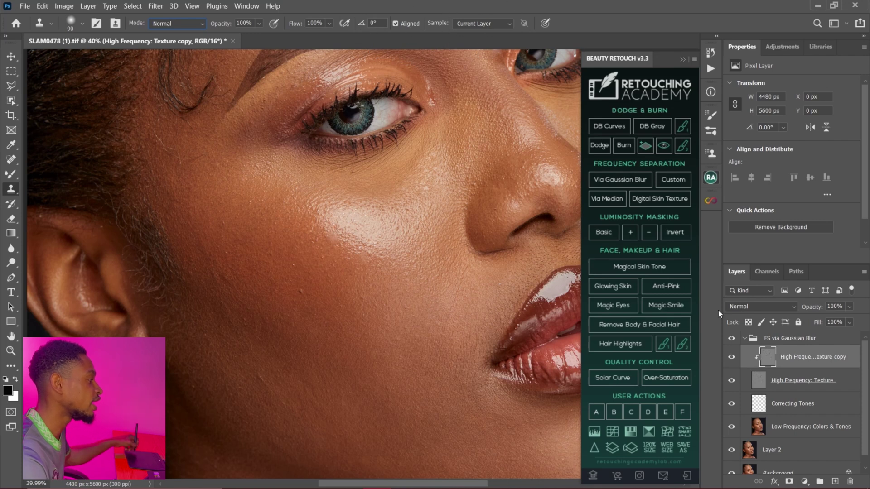
key(ctrl)
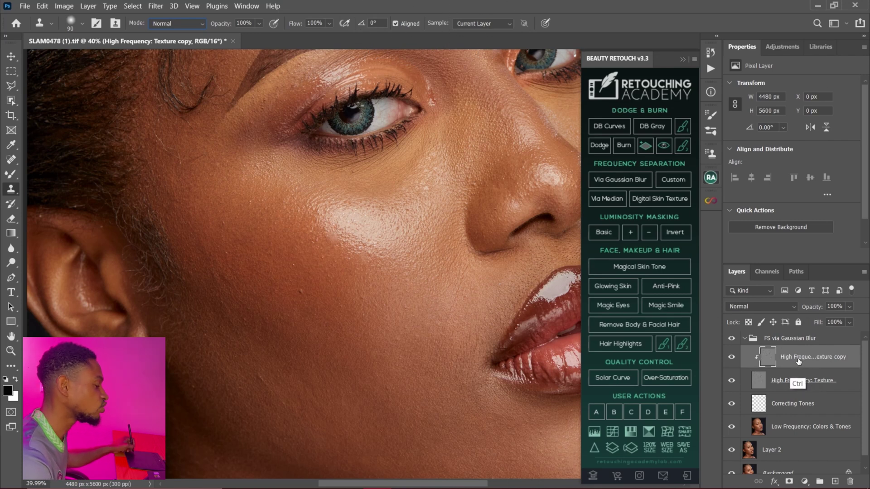
- Reduce the Clone Stamp brush to 40 px and clone clean texture over spots at the lower edge of the cheek highlight
key(bracketleft)
key(bracketleft)
key(bracketleft)
key(bracketleft)
key(bracketleft)
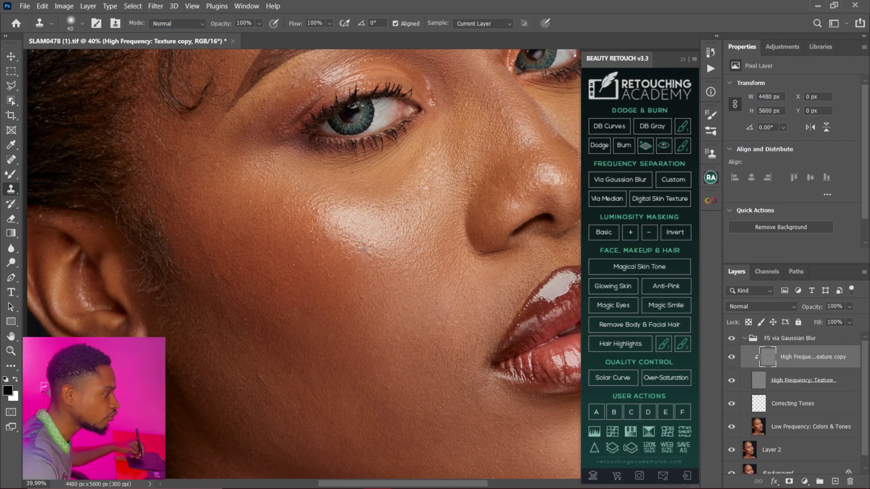
key(alt)
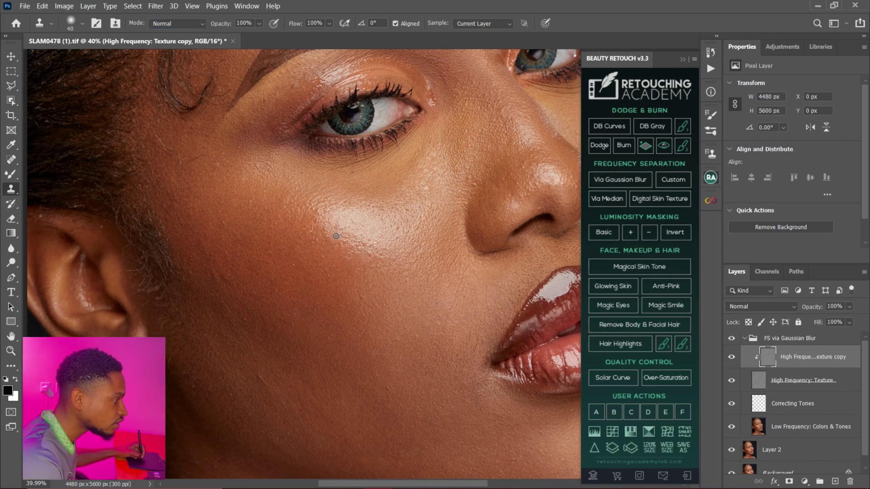
key(alt)
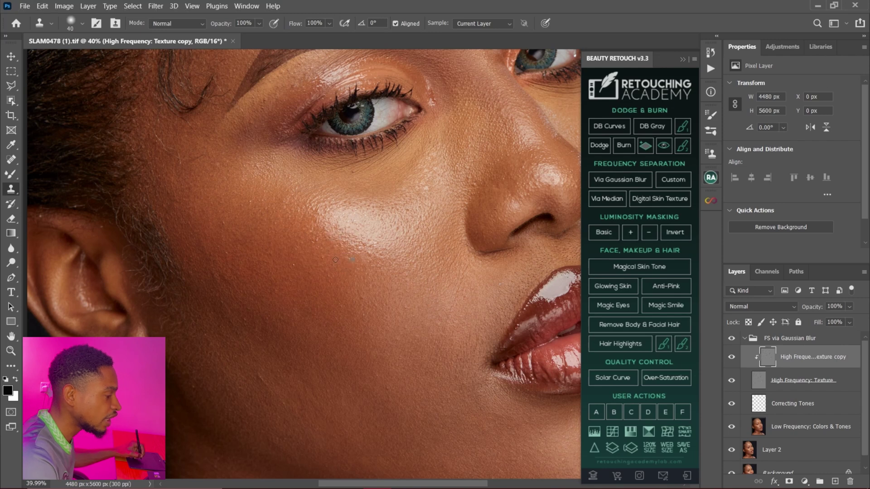
- Clone clean skin texture over the remaining small blemishes across the cheek between the eye and the ear with the 40 px brush
drag(265, 221, 278, 200)
key(alt)
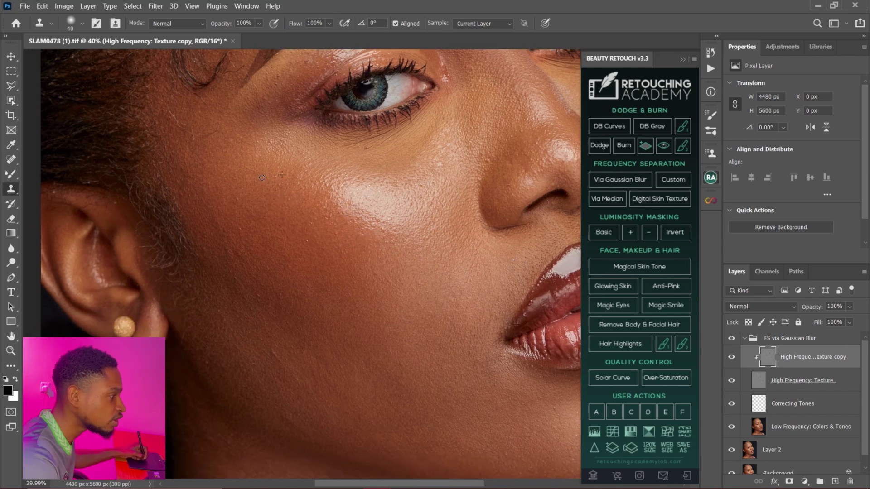
drag(323, 216, 315, 177)
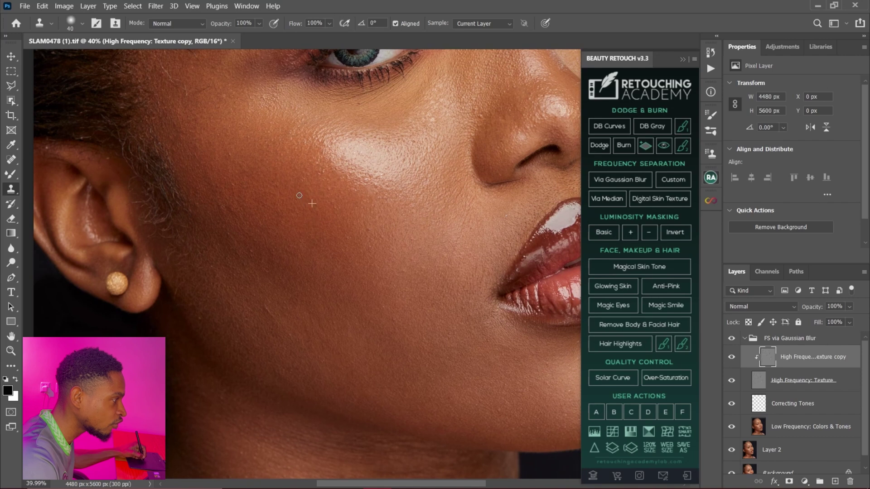
key(alt)
alt+click(335, 211)
drag(266, 196, 295, 284)
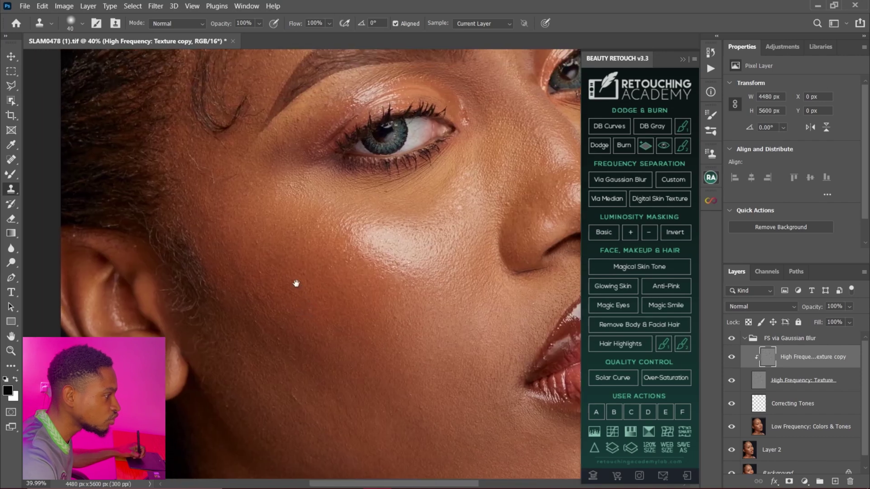
alt+click(264, 264)
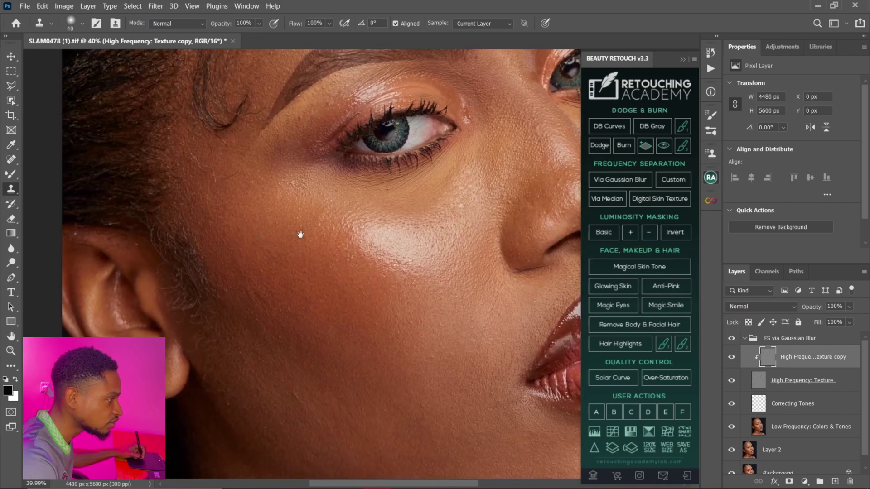
drag(300, 234, 304, 202)
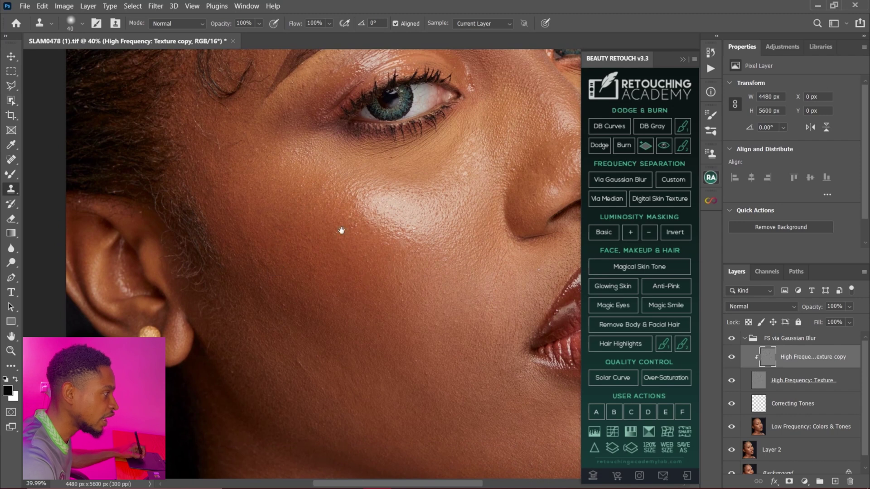
- Clone smooth skin texture over the bumps on the chin below the lower lip with a 25 px brush
mouse_move(342, 231)
mouse_down()
mouse_move(285, 213)
mouse_move(356, 226)
mouse_move(398, 101)
mouse_up()
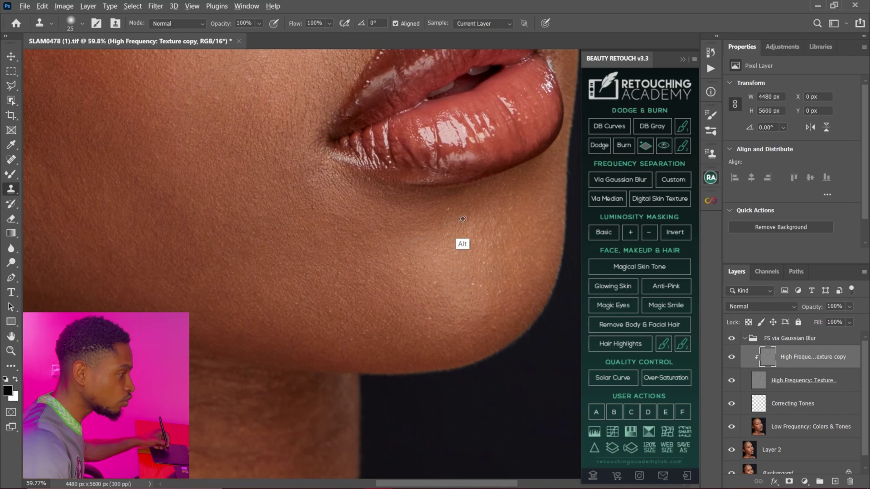
alt+click(469, 217)
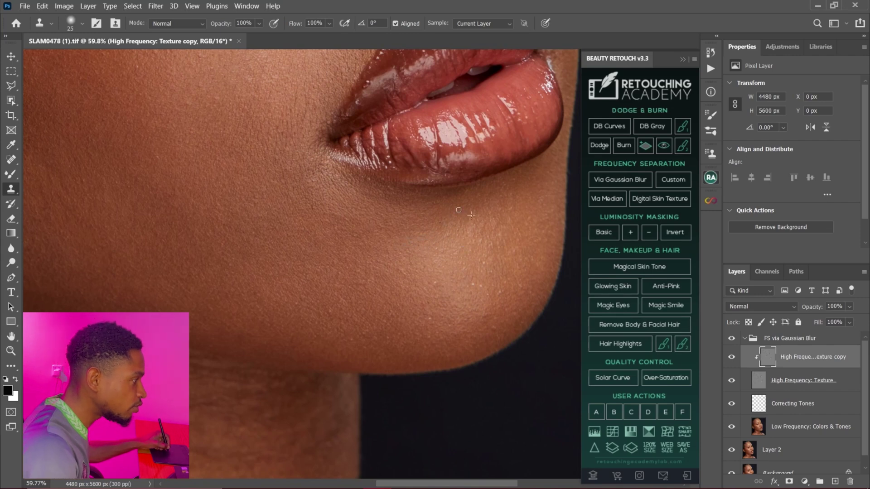
click(480, 264)
click(475, 288)
drag(434, 282, 442, 285)
alt+click(343, 307)
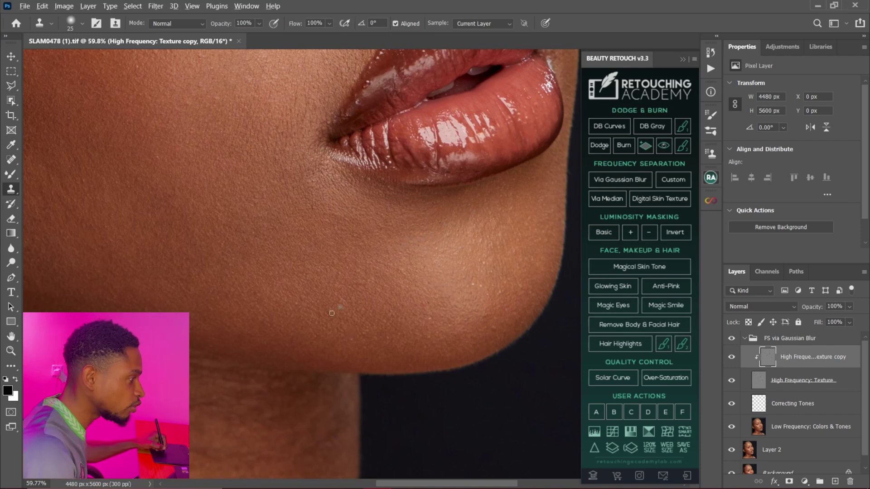
- Clone over the remaining bright texture spots on the chin highlight, sampling clean skin beside them
scroll(457, 252, down, 2)
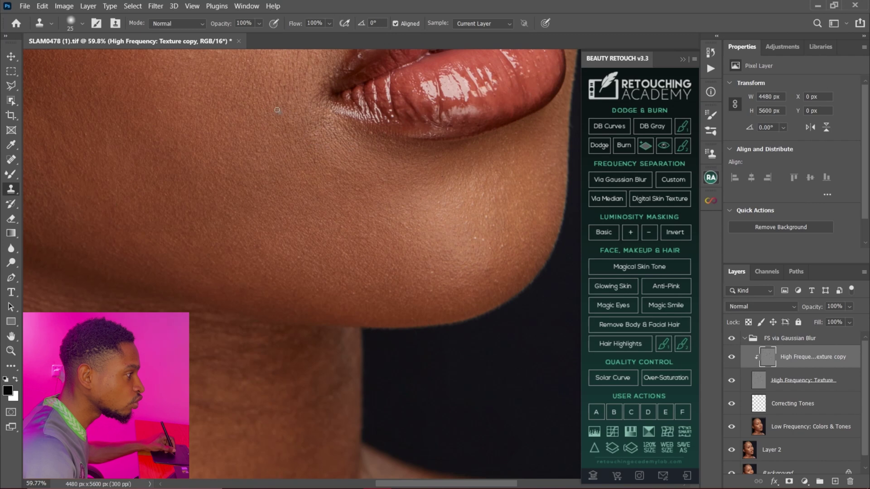
drag(433, 221, 390, 197)
alt+click(436, 225)
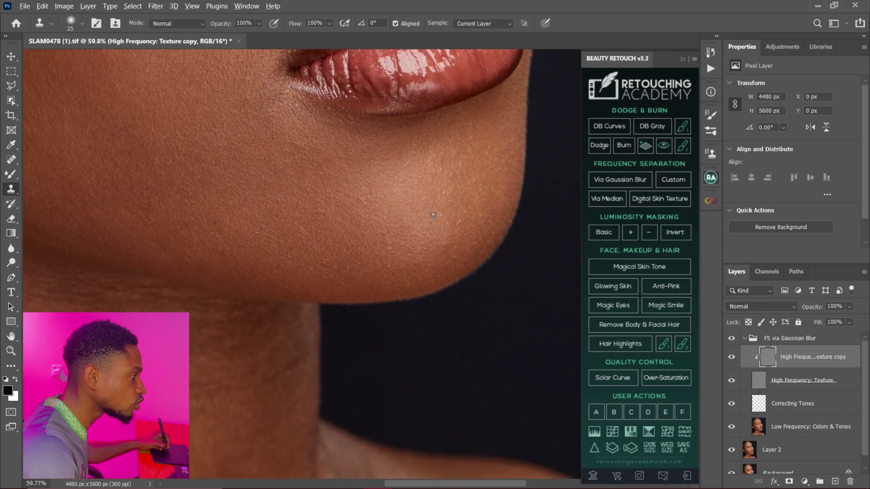
click(438, 226)
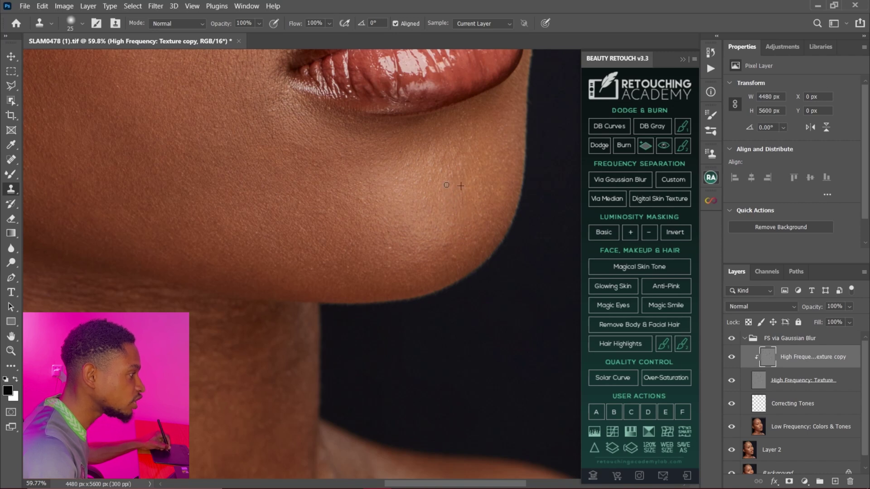
- Compare the whole face with the FS via Gaussian Blur group hidden and shown to check the texture cleanup
drag(458, 220, 375, 233)
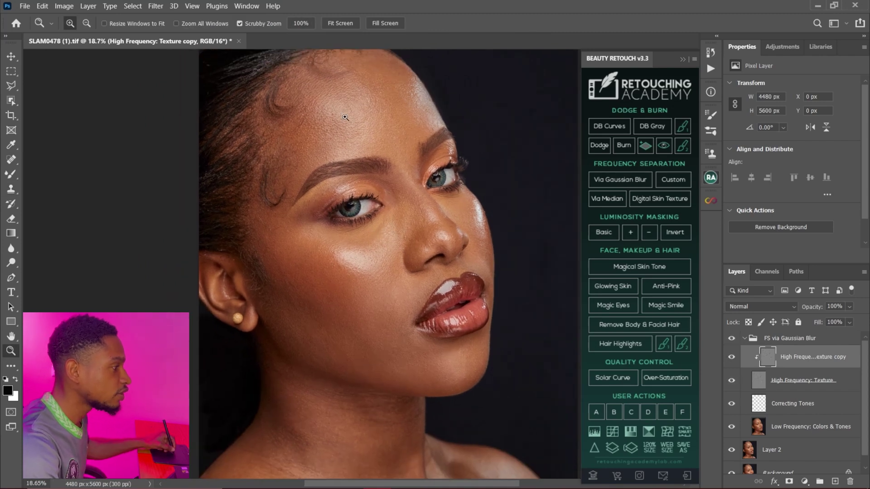
mouse_move(345, 117)
mouse_down()
mouse_move(365, 133)
mouse_move(359, 111)
mouse_up()
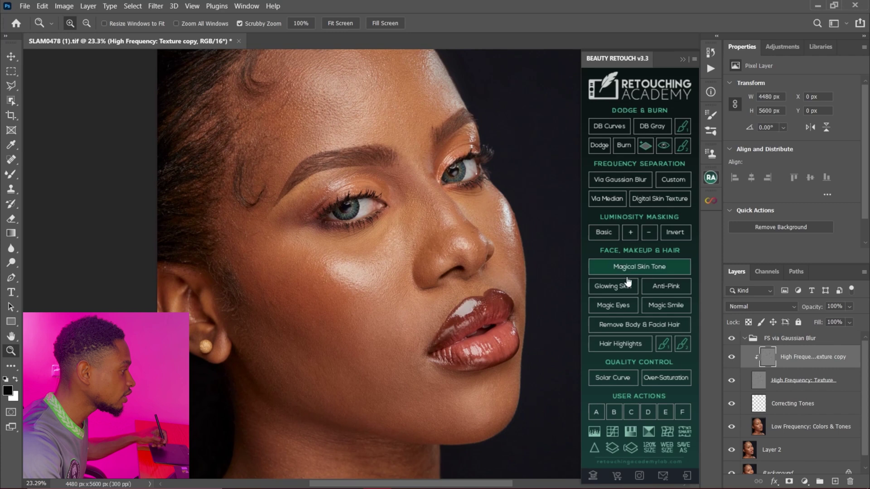
click(731, 340)
click(732, 340)
drag(396, 242, 389, 244)
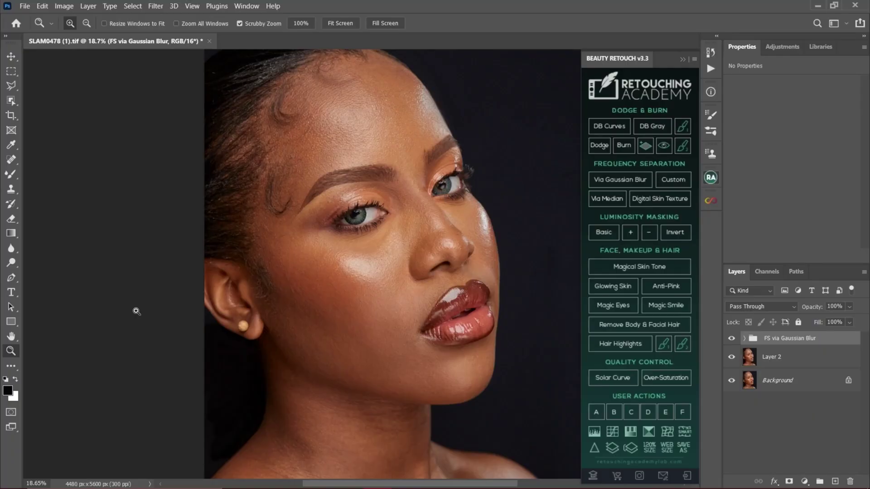
click(349, 198)
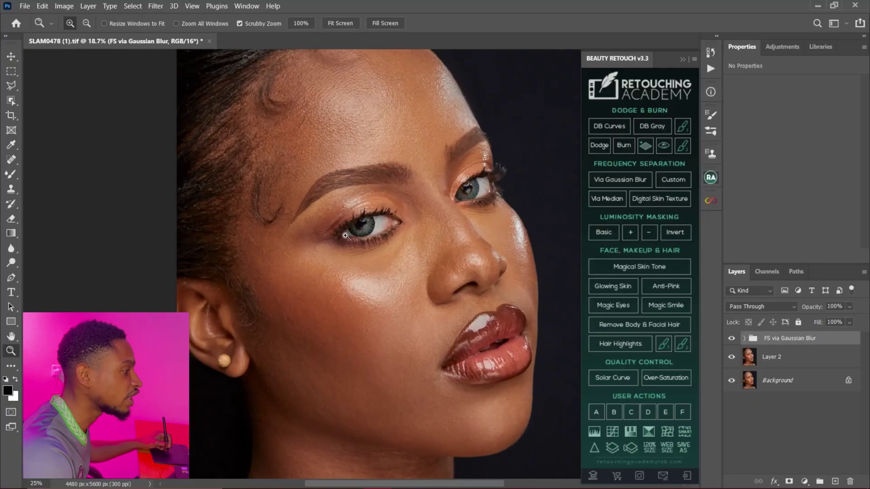
drag(385, 235, 360, 236)
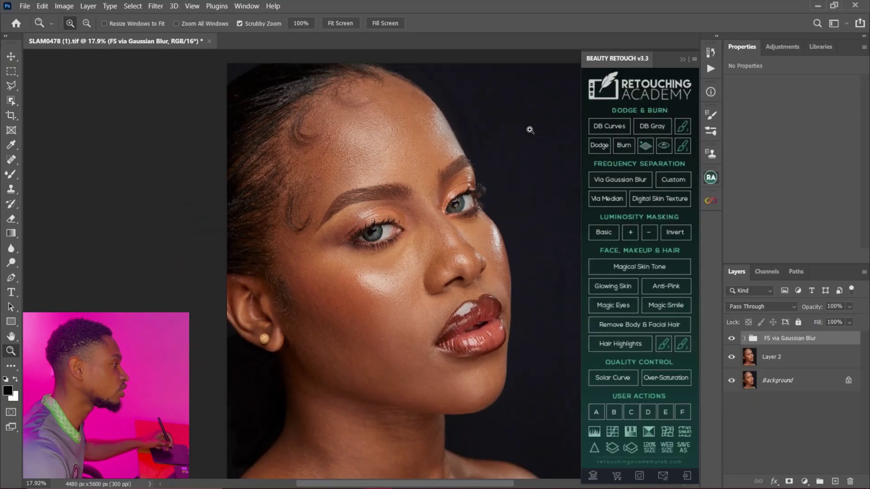
- Add a Curves adjustment layer above the FS via Gaussian Blur group and darken its midtones to input 136, output 97
click(682, 59)
click(782, 46)
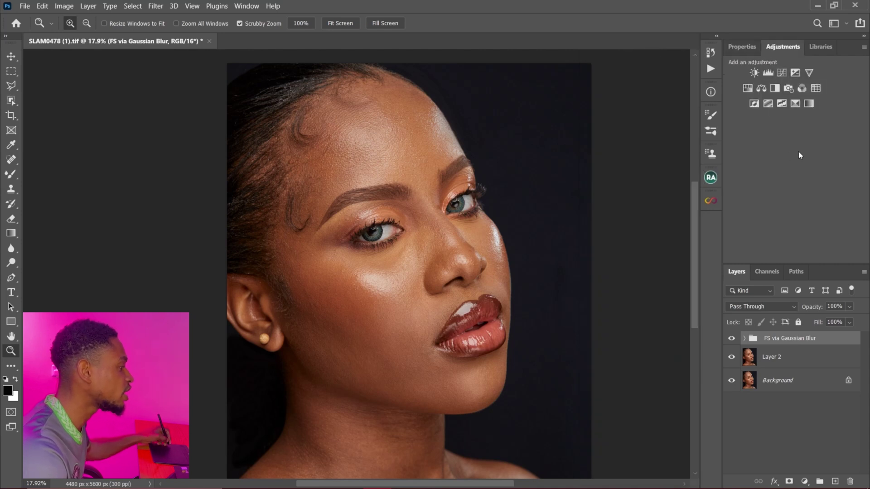
click(805, 482)
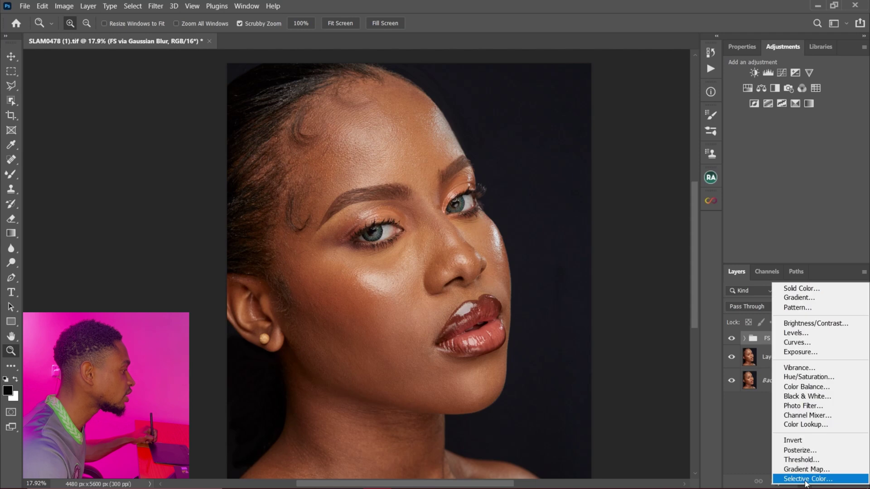
click(797, 342)
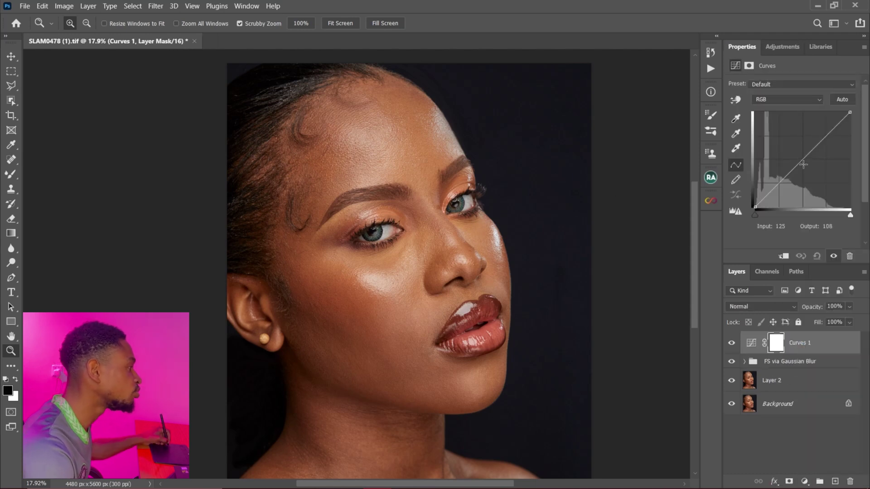
drag(802, 160, 804, 167)
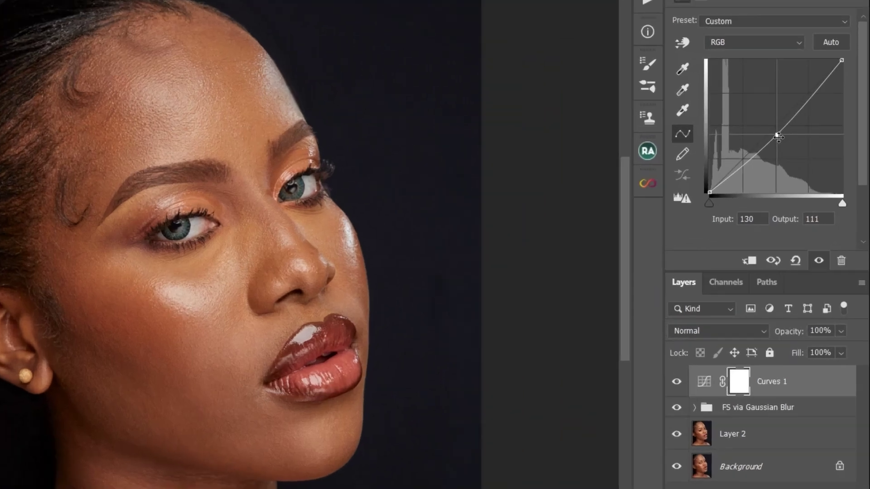
drag(764, 122, 765, 124)
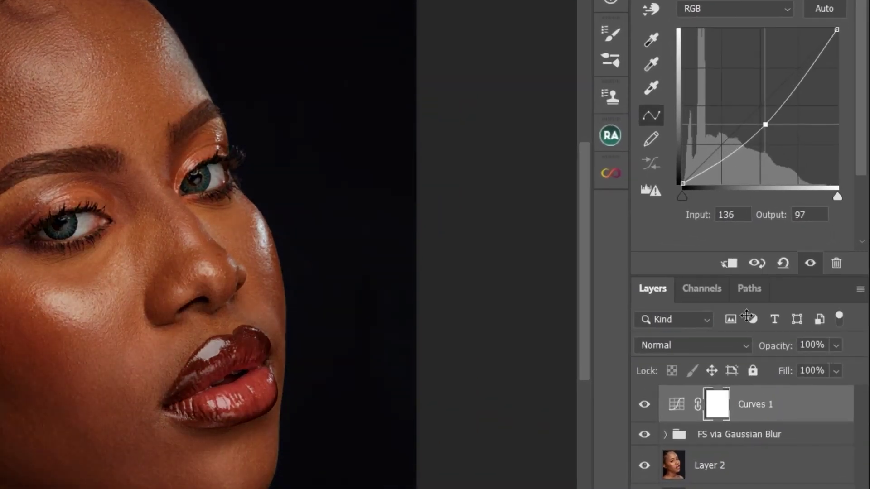
- Rename the darkening Curves layer as burn
double_click(751, 404)
text(burn)
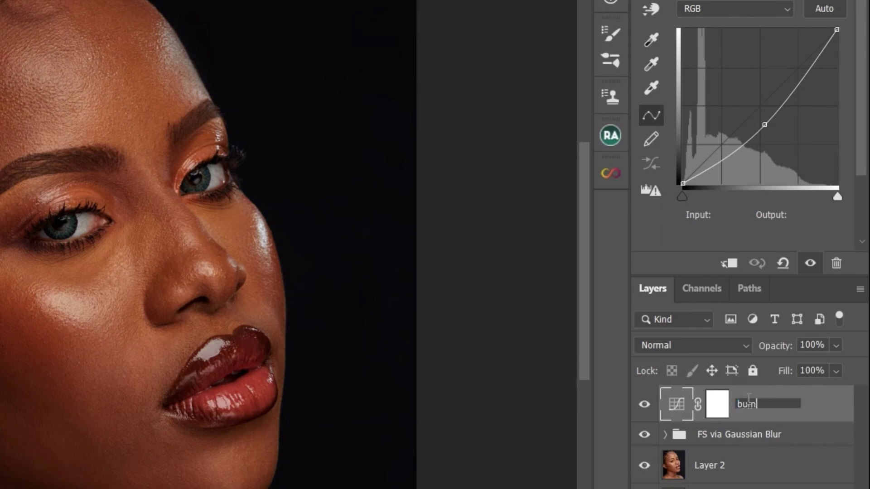
key(Return)
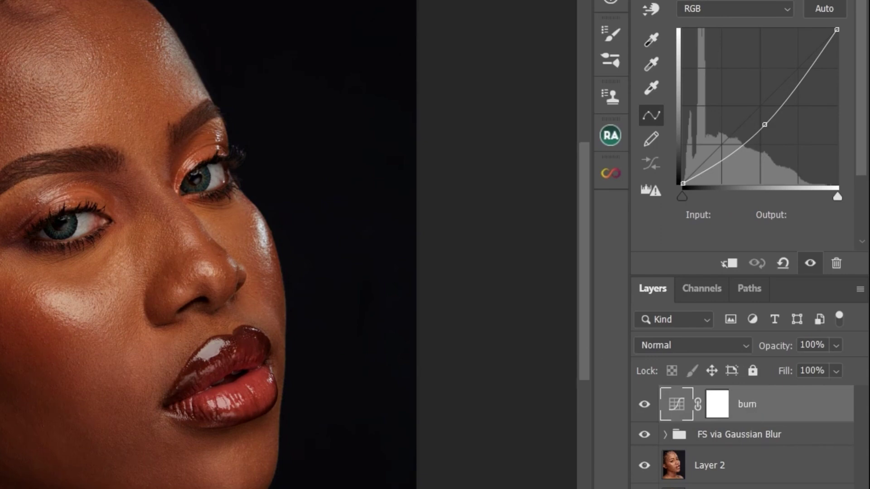
- Add a second Curves adjustment layer above the burn layer and raise its midtones to brighten the image
click(751, 488)
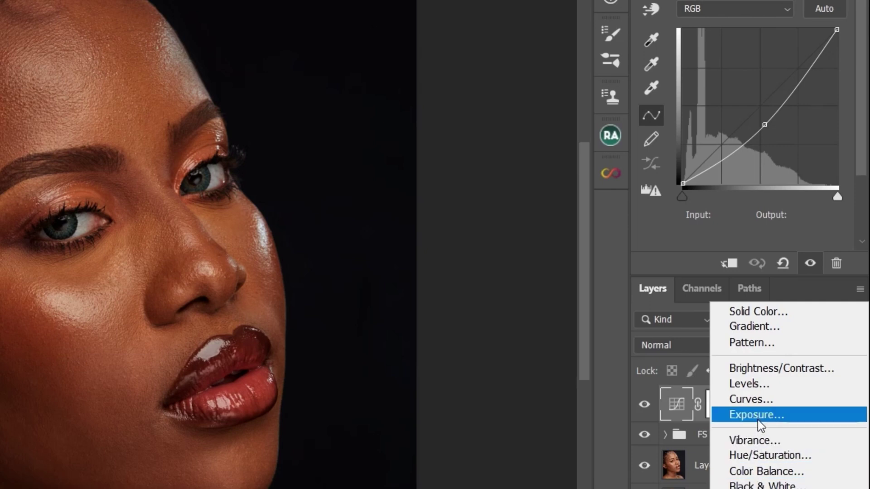
click(759, 402)
click(760, 106)
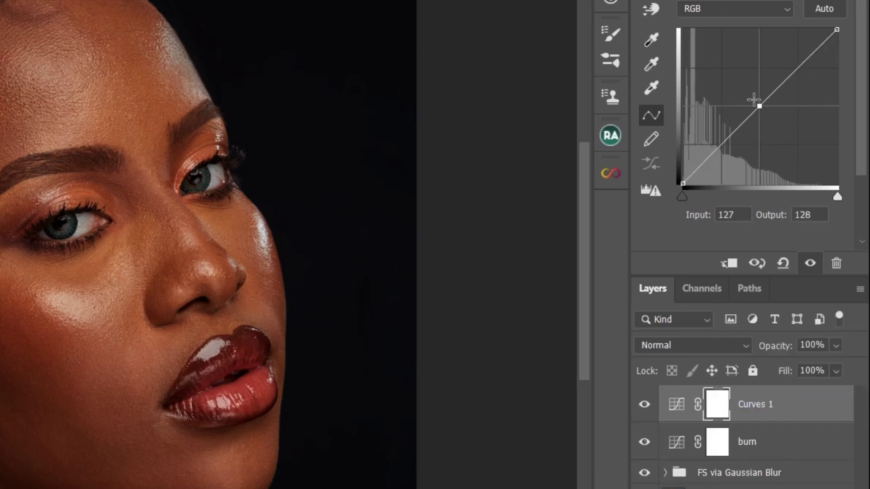
drag(748, 94, 744, 90)
- Rename the brightening Curves layer as dodge
double_click(756, 404)
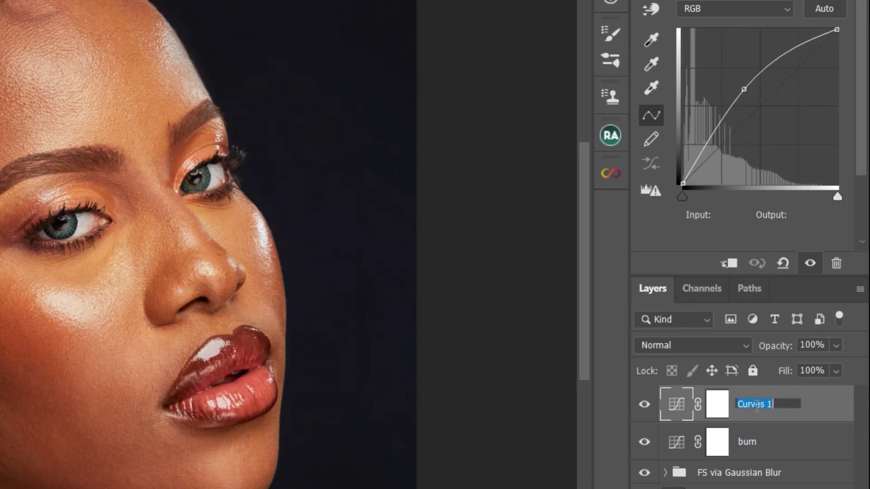
text(dodge)
key(Return)
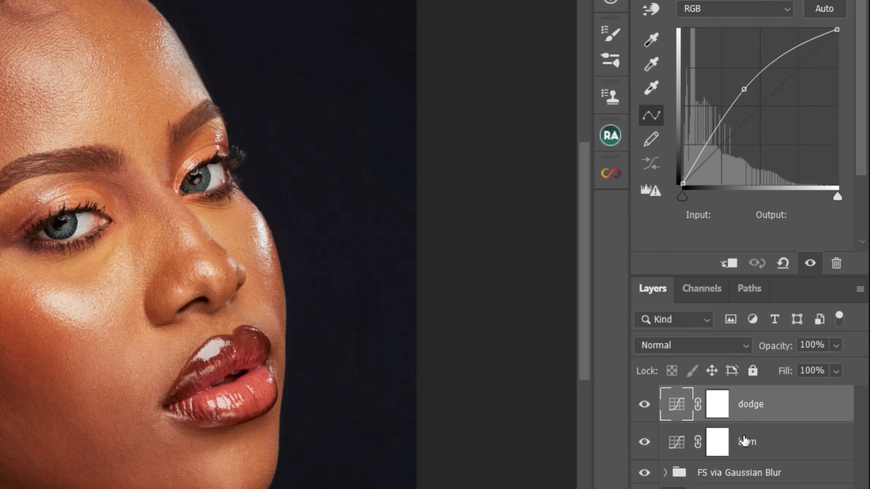
- Invert the layer masks of the burn and dodge Curves layers to black
click(723, 453)
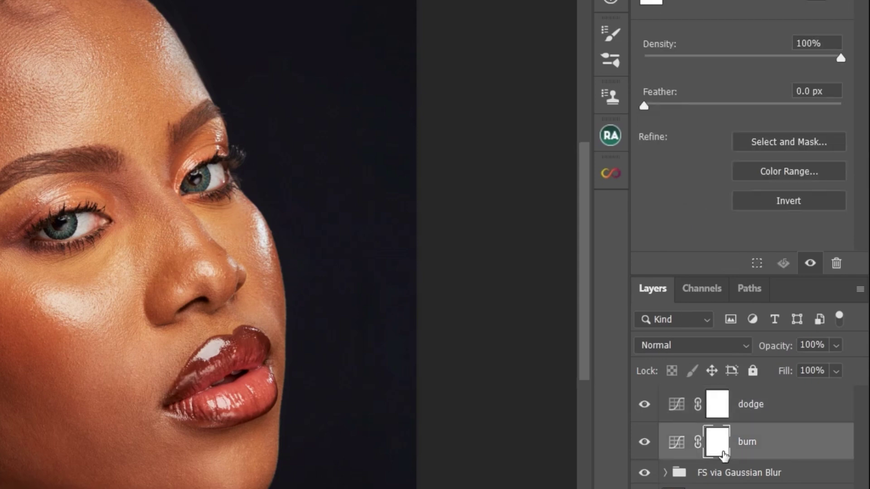
key(ctrl+i)
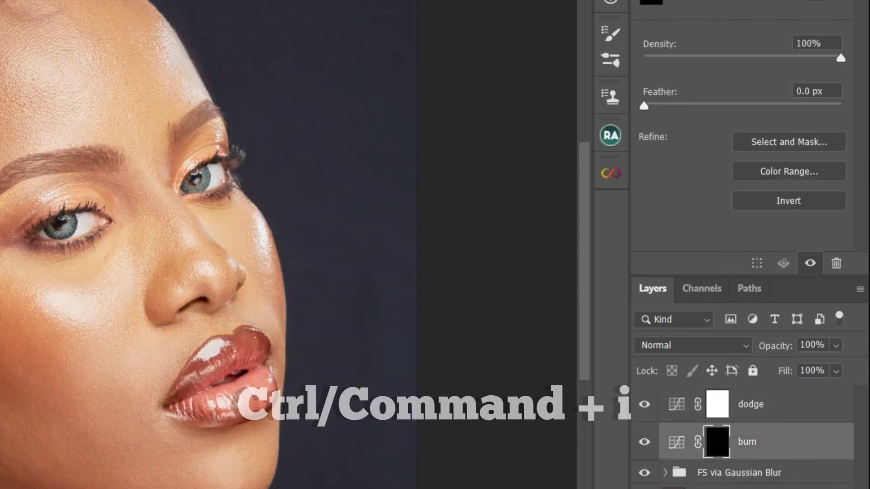
click(718, 408)
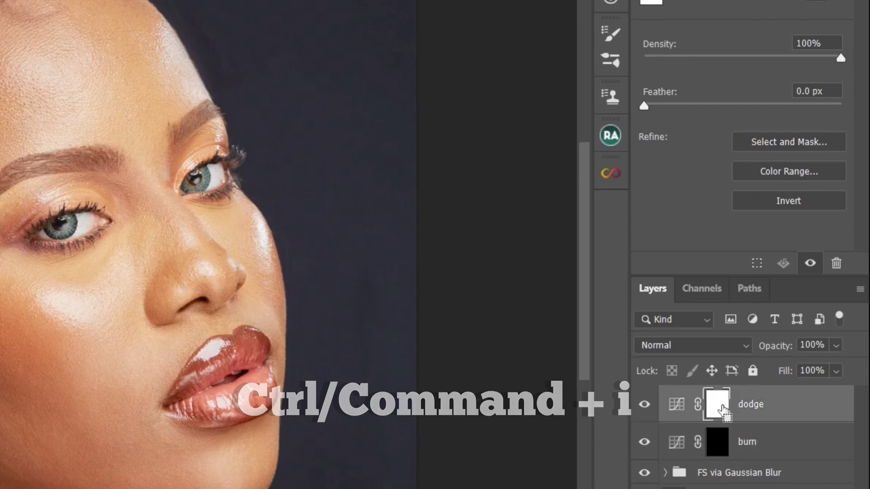
key(ctrl+i)
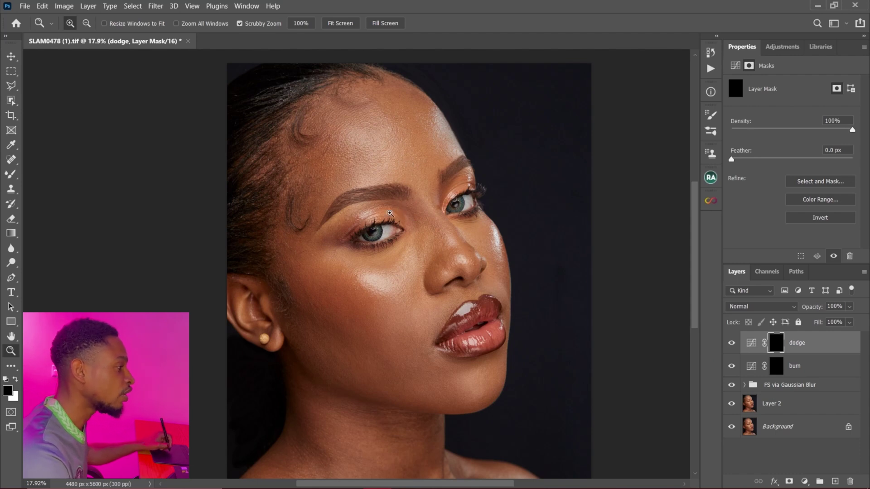
- Add a Black & White adjustment layer above the dodge layer and set its Reds to 10
click(783, 46)
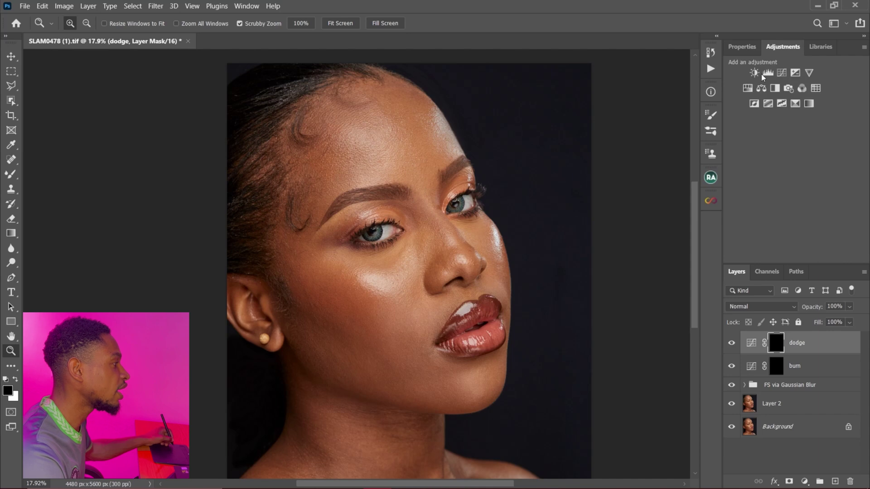
click(775, 88)
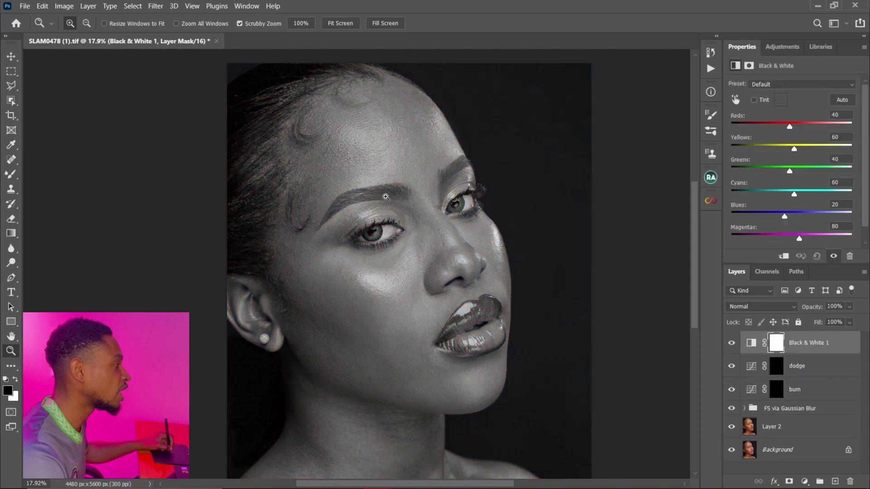
drag(790, 127, 780, 131)
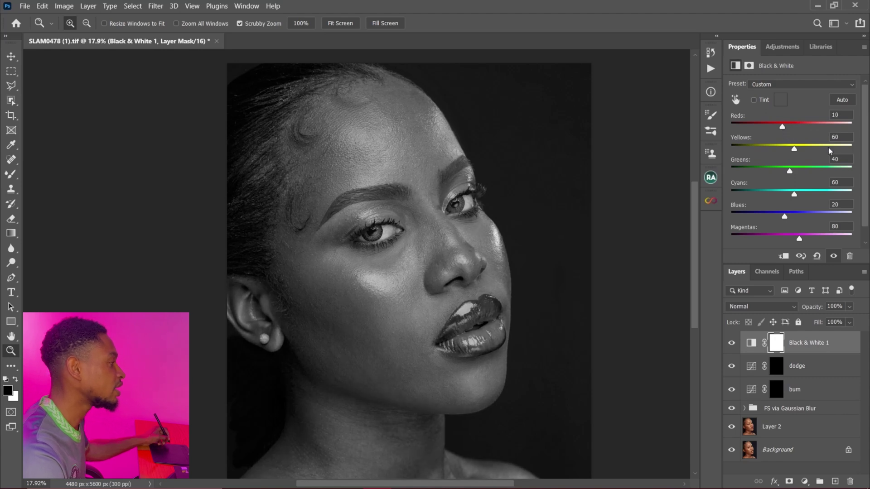
- Add a Levels adjustment layer above the Black & White layer and darken its midtones to 0.81
click(773, 50)
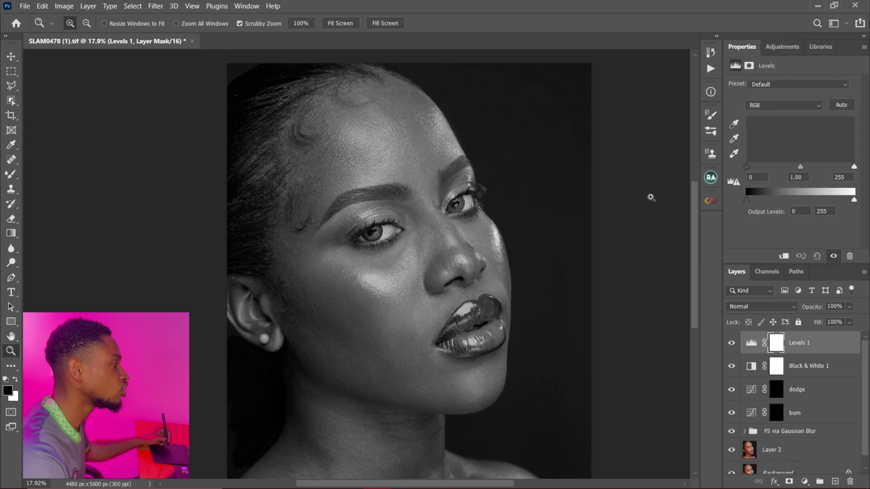
drag(801, 167, 806, 167)
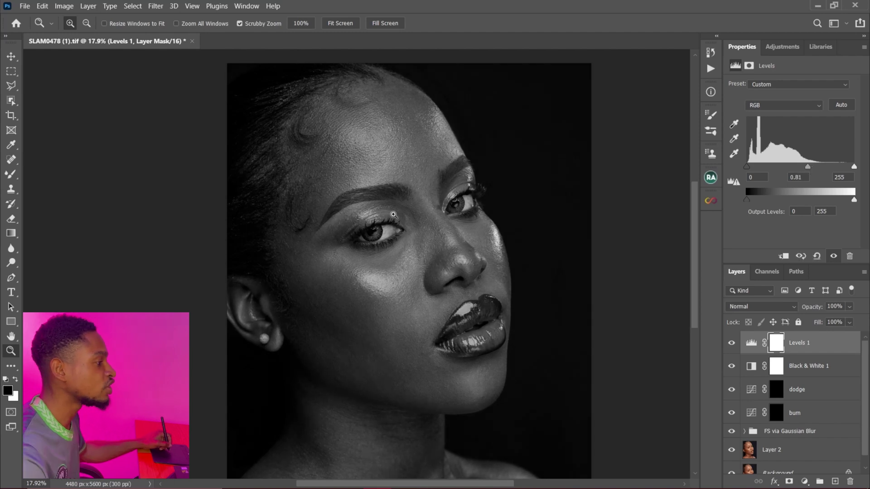
key(ctrl+2)
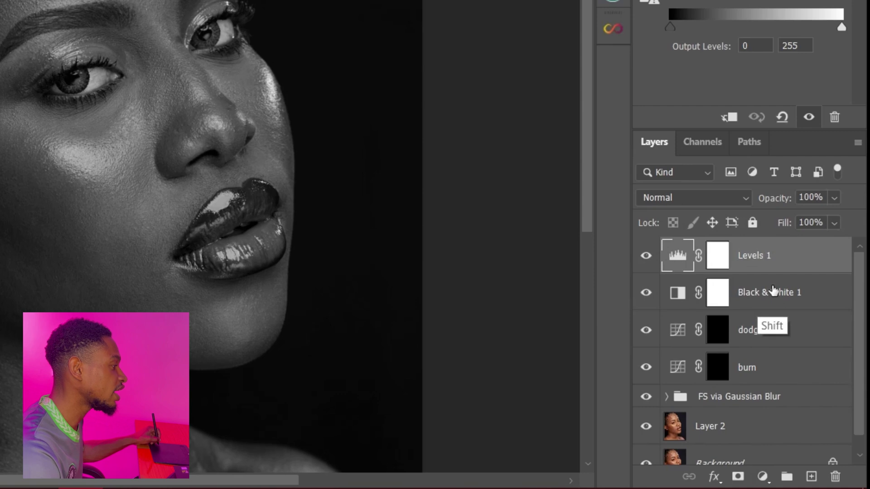
- Group the Levels and Black & White adjustment layers and name the group check layer
ctrl+click(785, 290)
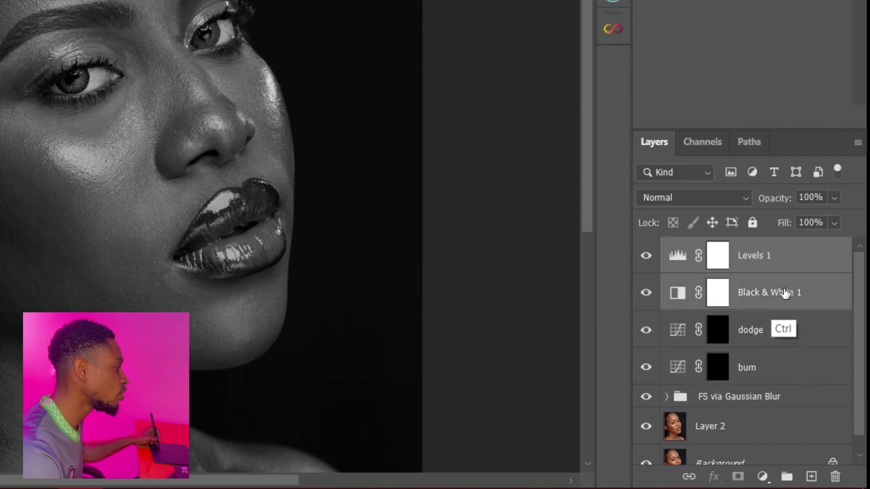
key(ctrl+g)
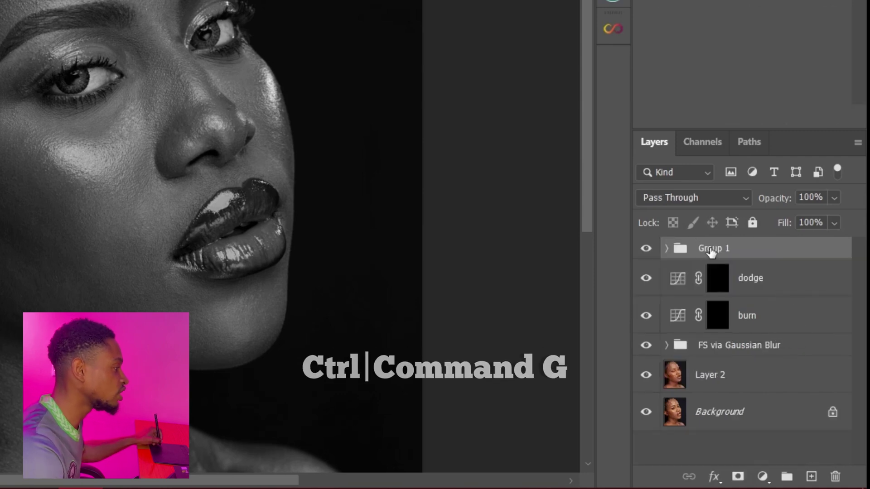
double_click(714, 249)
text(c)
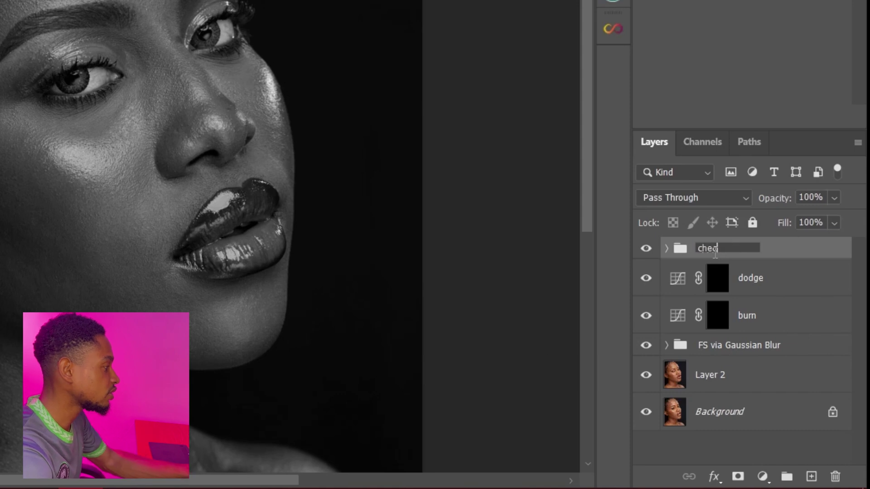
text(heek layer)
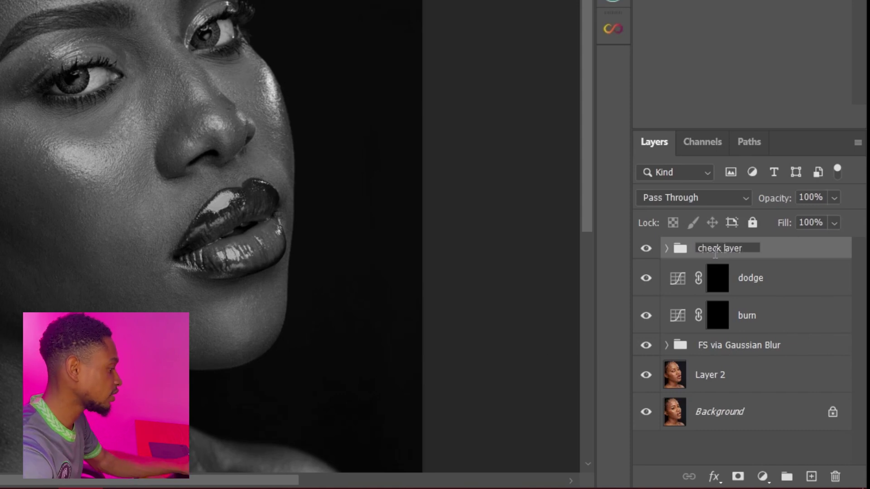
key(Return)
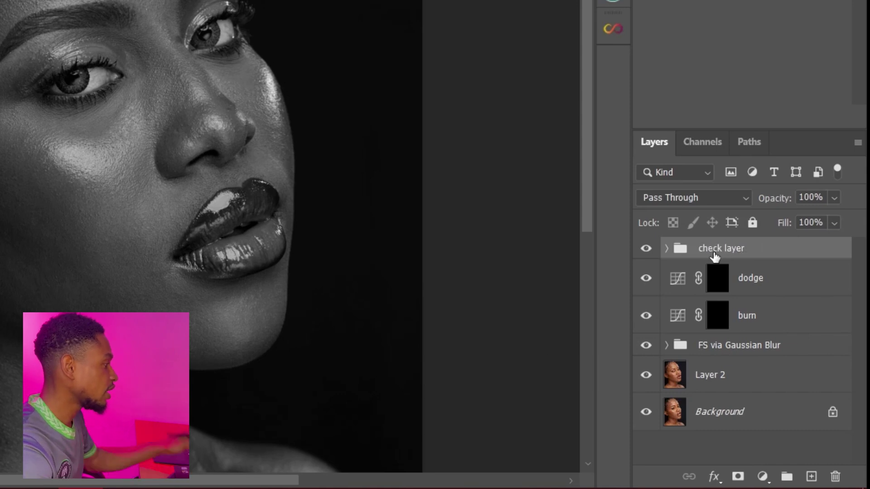
- Group the dodge and burn Curves layers and name the group DNB
click(780, 285)
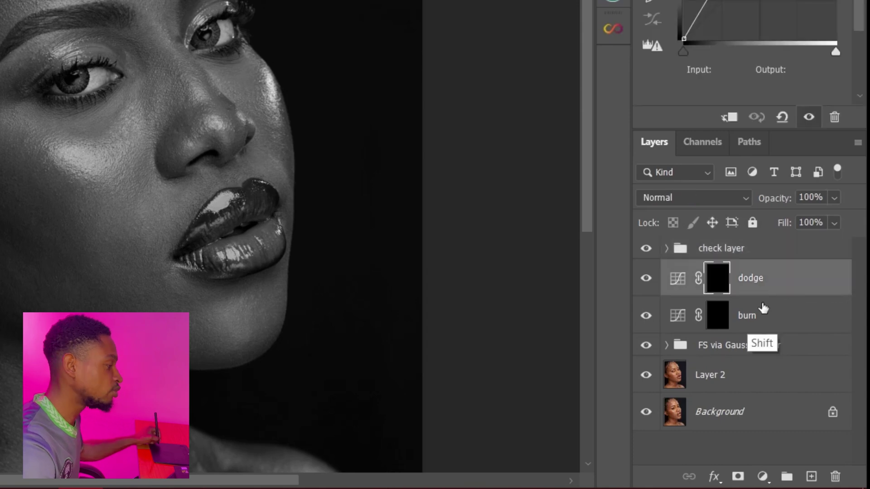
shift+click(768, 305)
key(ctrl+g)
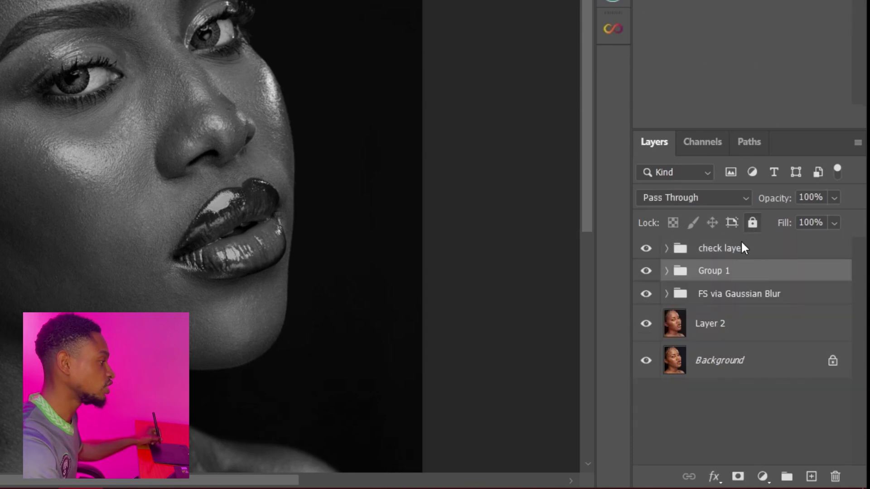
double_click(708, 279)
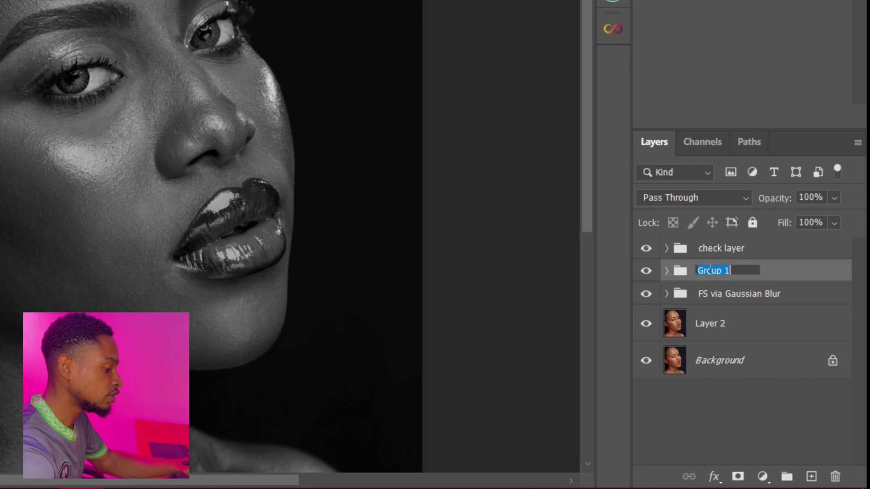
text(D)
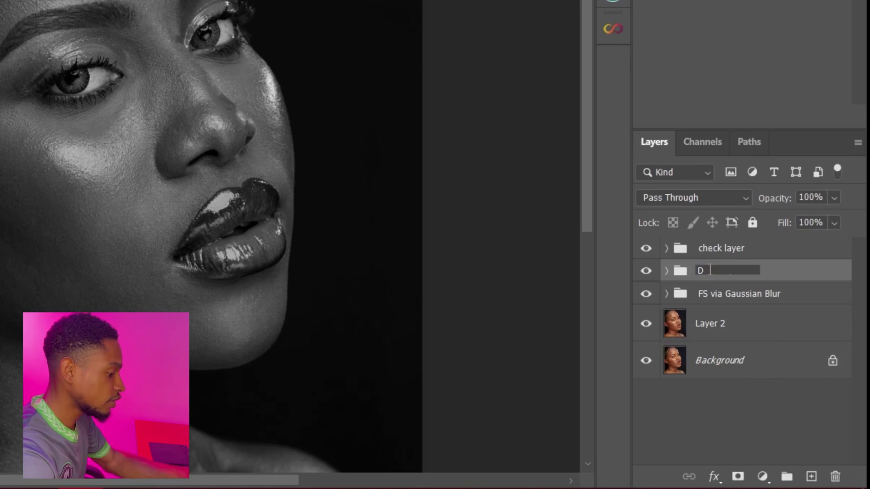
text(NB)
key(Return)
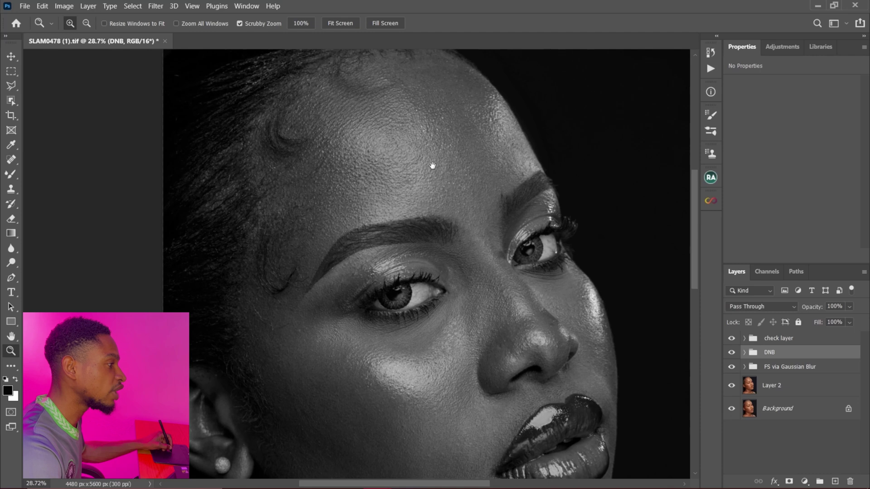
- Target the dodge layer's mask inside the DNB group and set up the Brush tool with 2% flow
drag(431, 165, 355, 127)
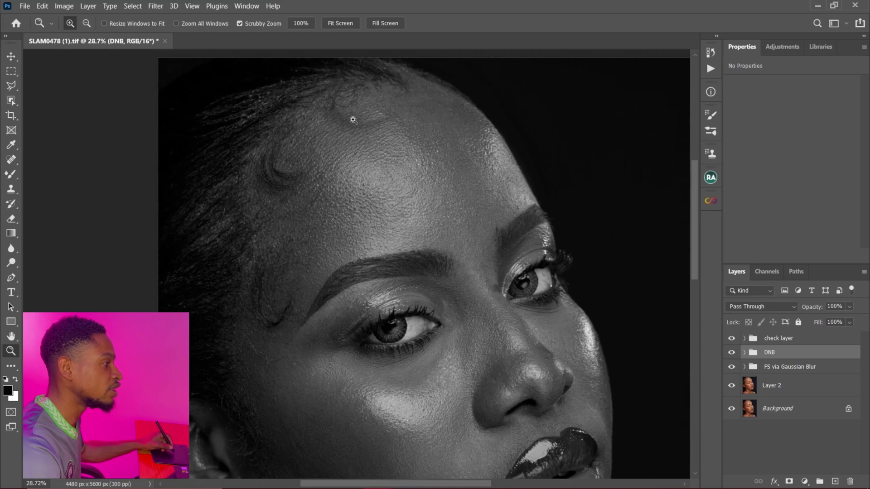
drag(501, 247, 458, 241)
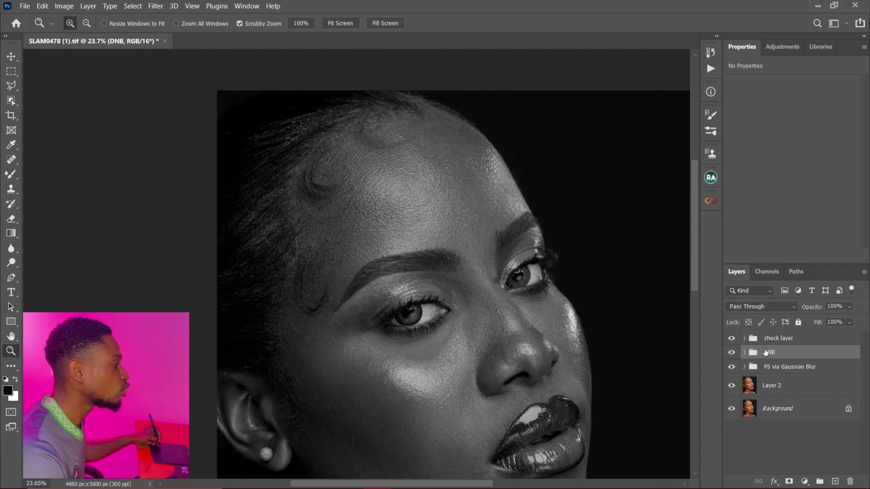
click(745, 353)
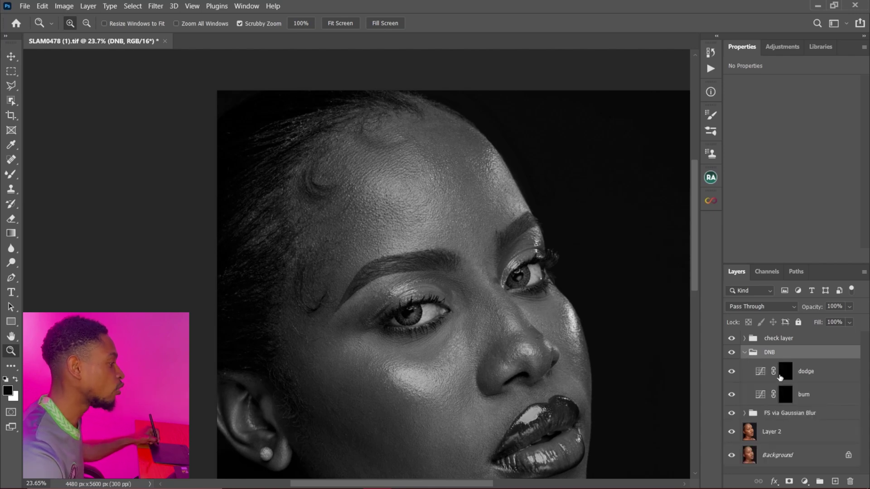
click(786, 371)
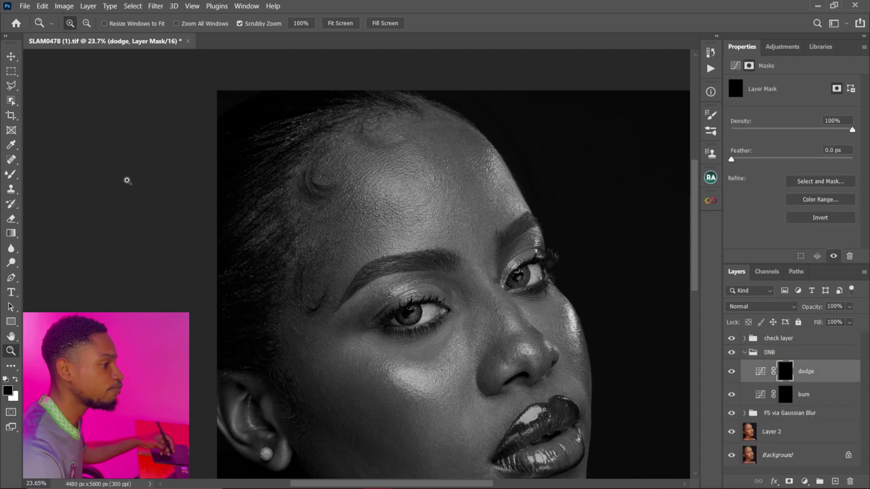
right_click(13, 176)
click(46, 172)
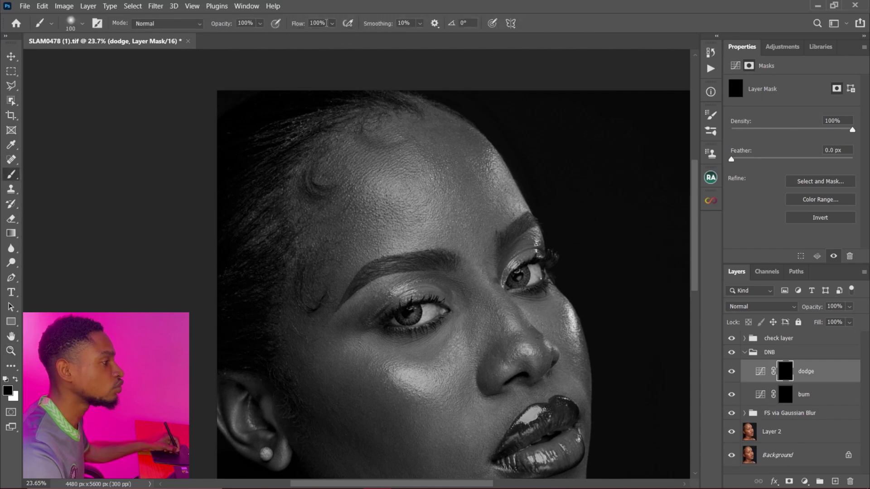
click(319, 23)
text(2)
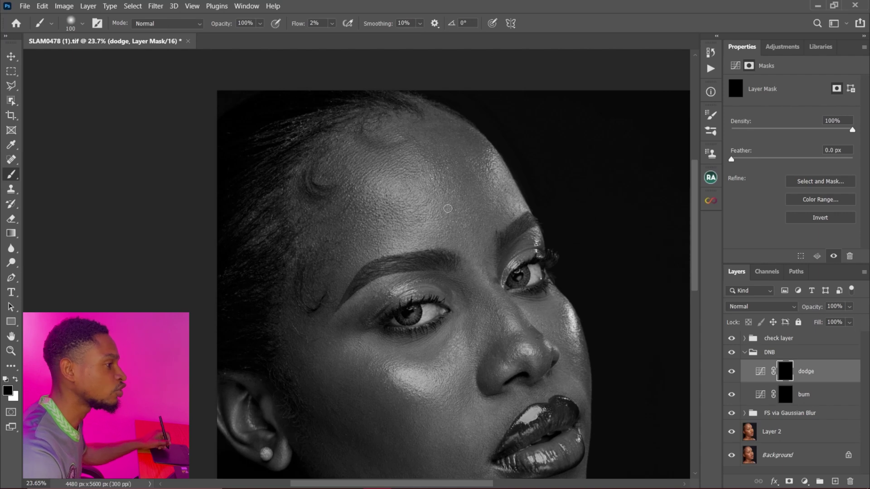
- Review the Soft Round brush preset and its tip settings, including hardness, spacing, Smoothing and Protect Texture
click(82, 24)
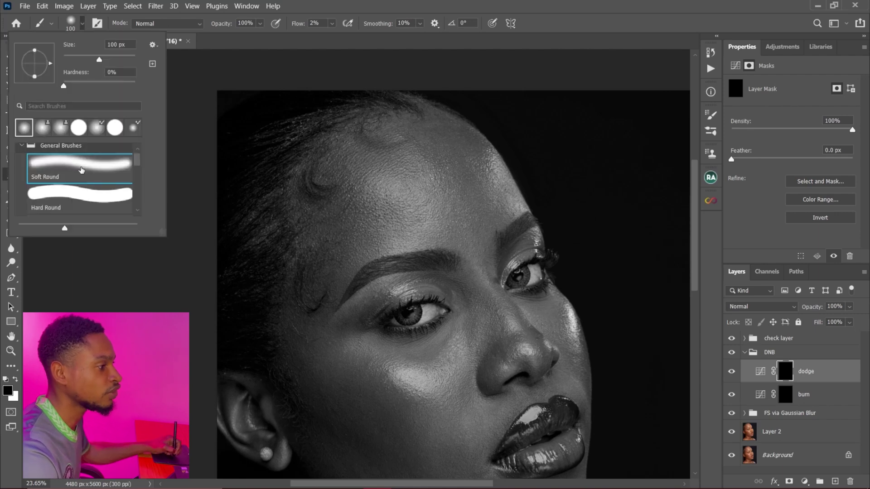
click(97, 26)
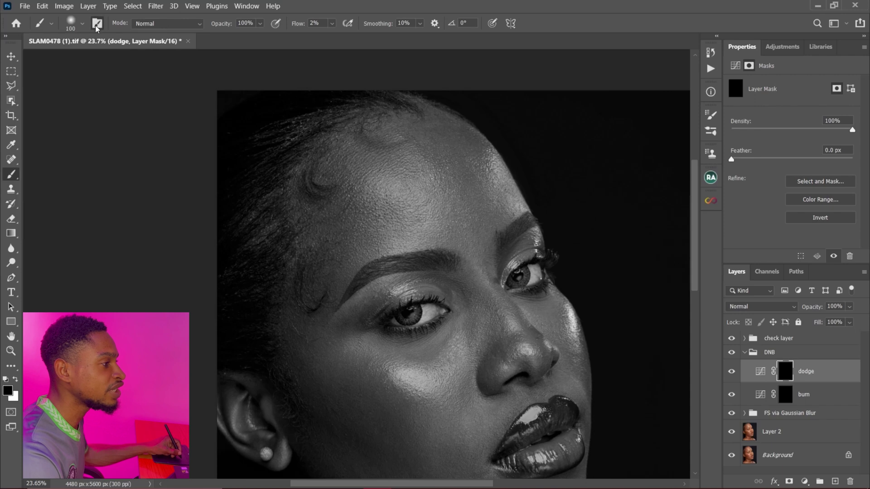
click(97, 26)
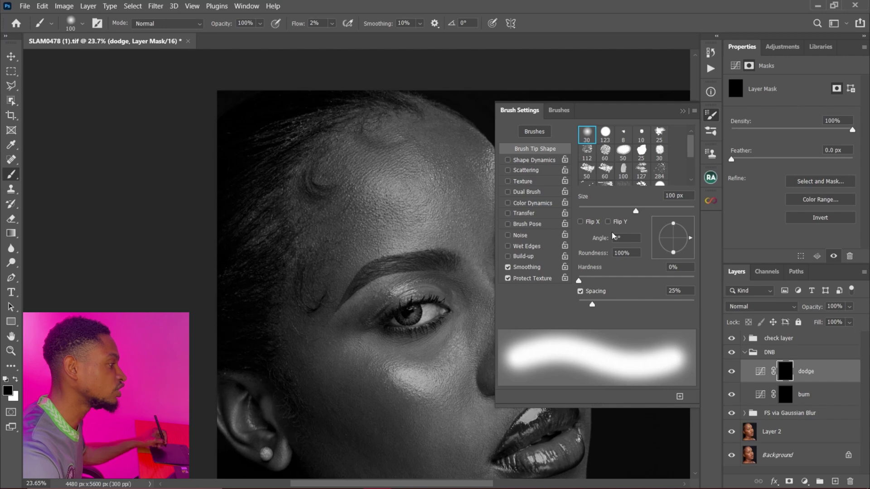
click(683, 111)
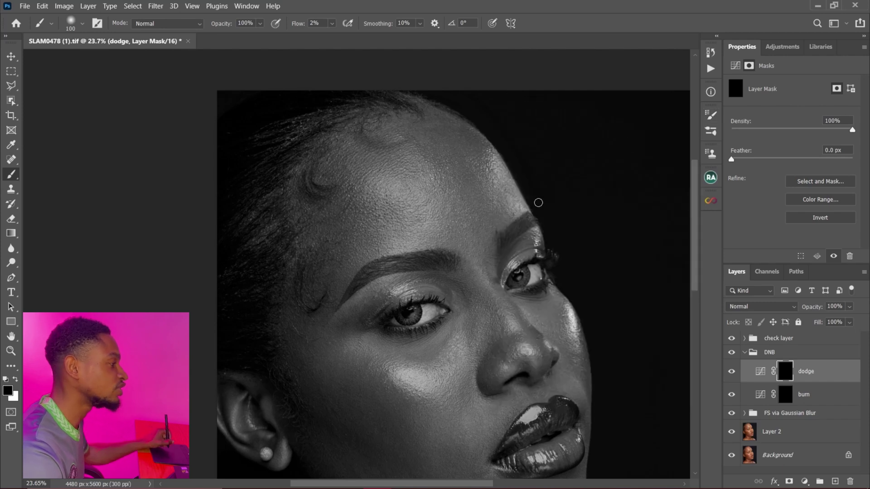
click(97, 25)
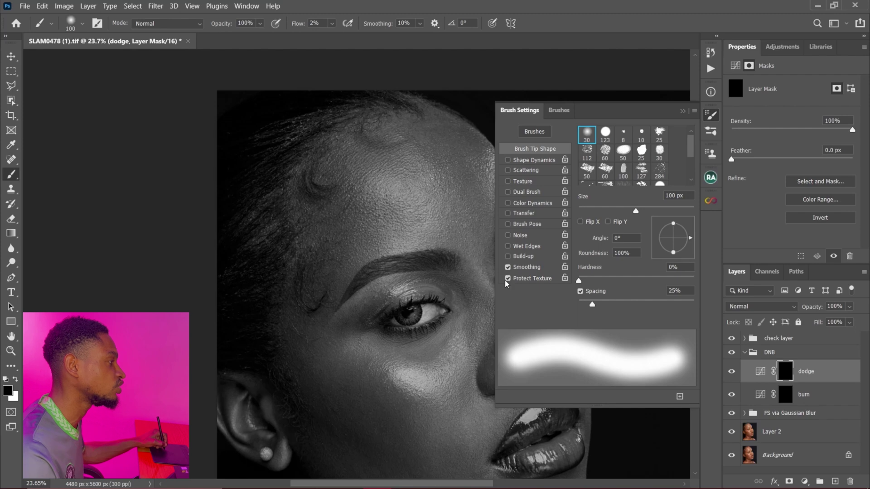
click(682, 112)
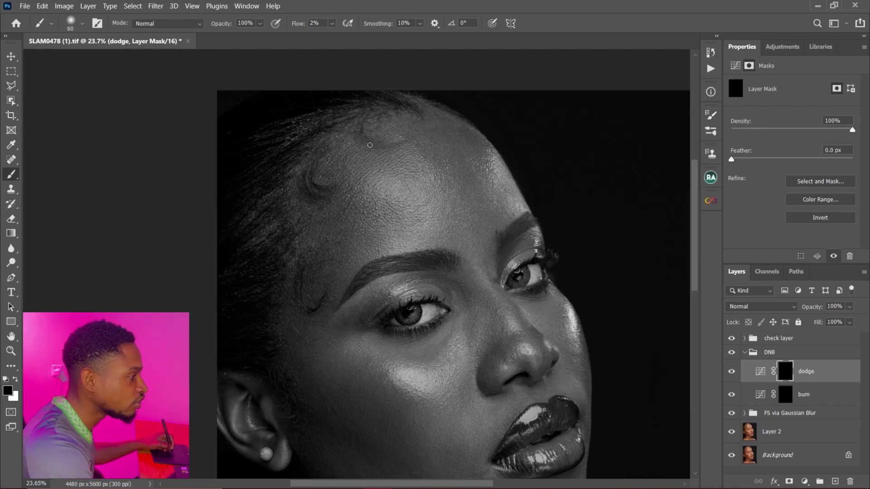
- Resize the brush to 70 px and make white the foreground color for painting the forehead on the dodge mask
key(ctrl+space)
drag(381, 135, 388, 143)
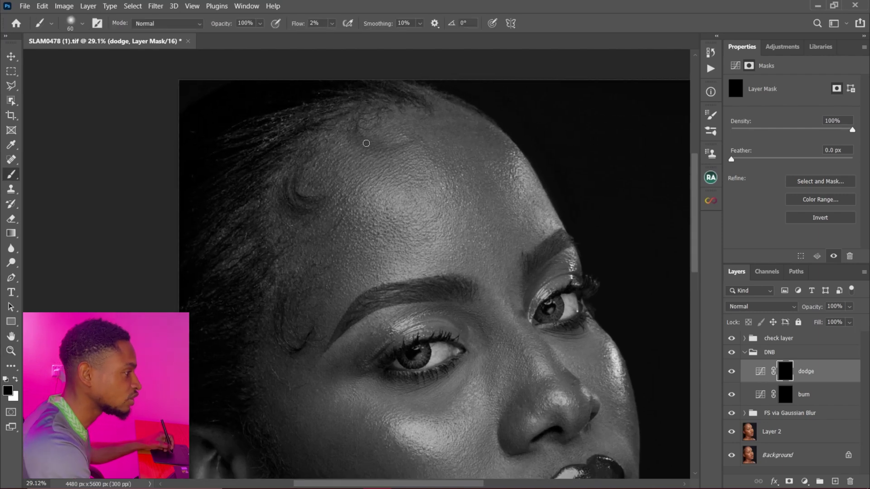
key(bracketright)
key(bracketright)
key(bracketright)
key(bracketright)
key(bracketleft)
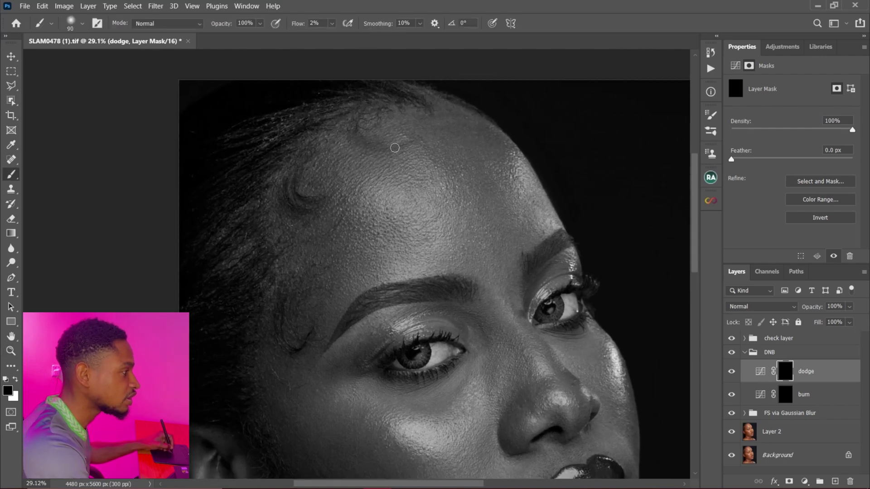
click(16, 382)
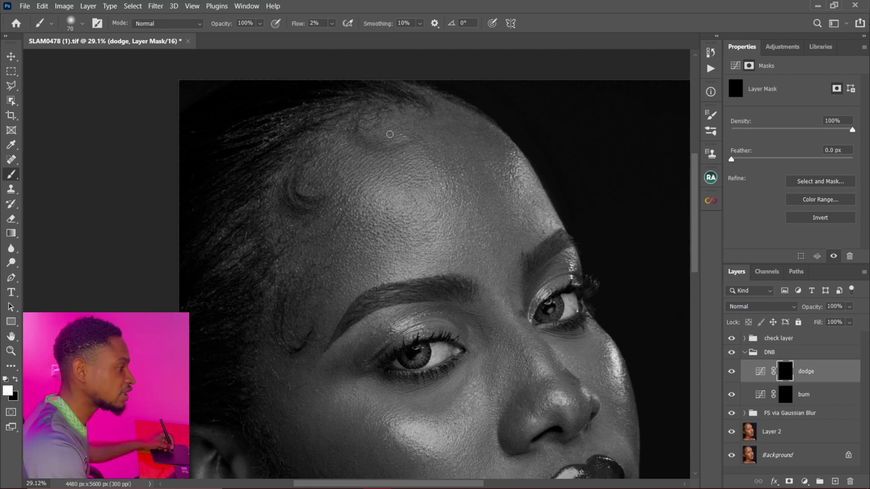
- Undo the last dodge strokes and repaint the dark forehead patch below the hairline on the dodge mask with a 70 px brush
key(ctrl+z)
key(ctrl+z)
key(ctrl+z)
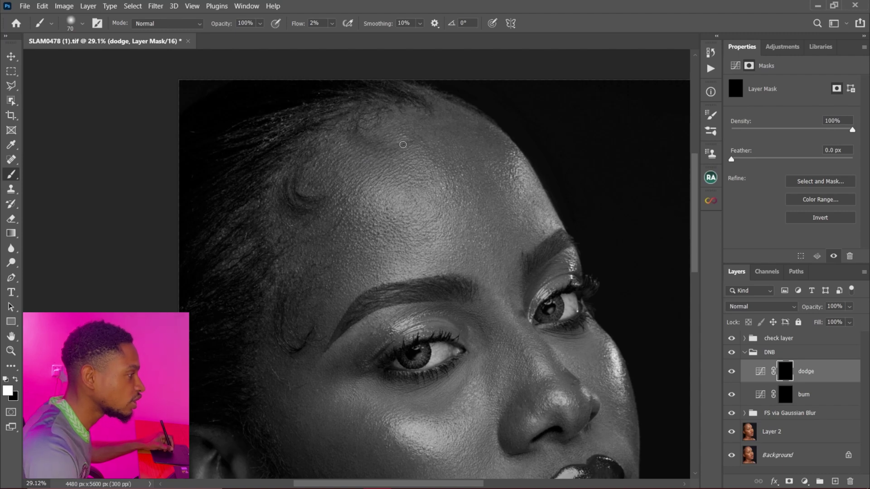
key(bracketleft)
key(bracketleft)
key(bracketleft)
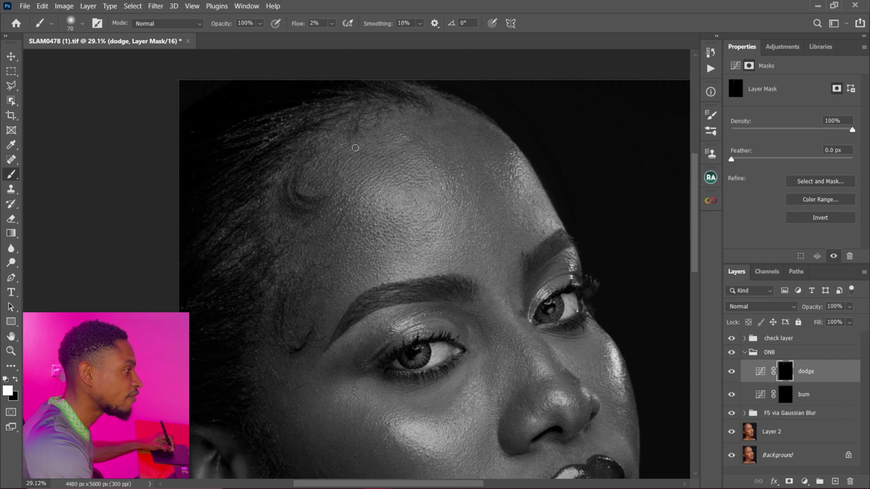
- Target the burn layer's mask and set the brush size to 100 px
click(787, 395)
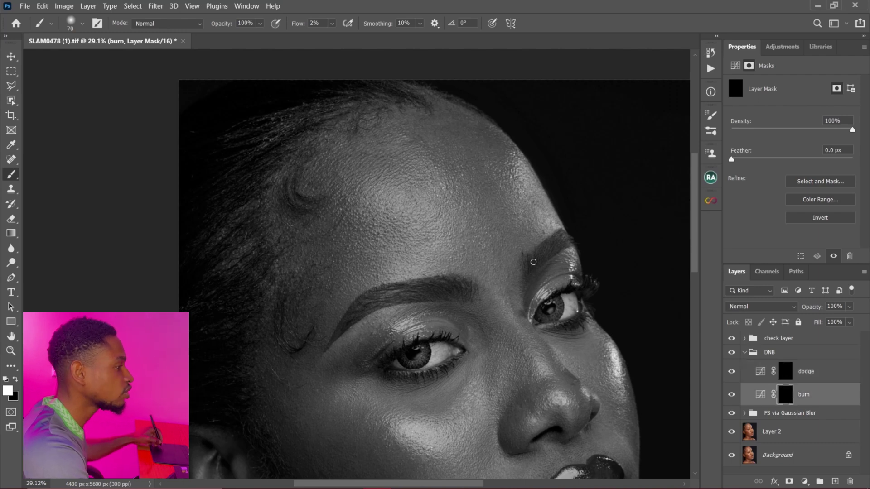
key(bracketleft)
key(bracketleft)
key(bracketleft)
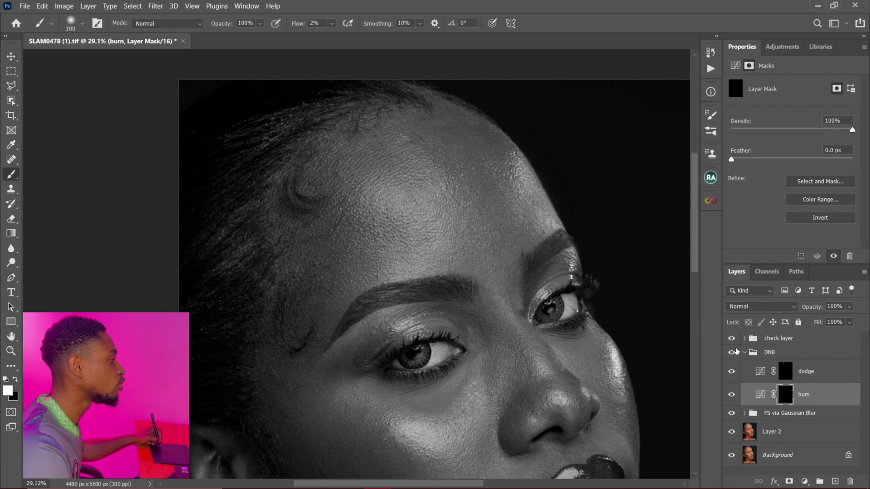
- Hide the check layer group and circle the retouched forehead patch in black on a new layer with a 35 px brush
click(731, 338)
key(bracketright)
mouse_move(423, 132)
mouse_down()
mouse_move(325, 158)
mouse_move(437, 118)
mouse_move(407, 115)
mouse_up()
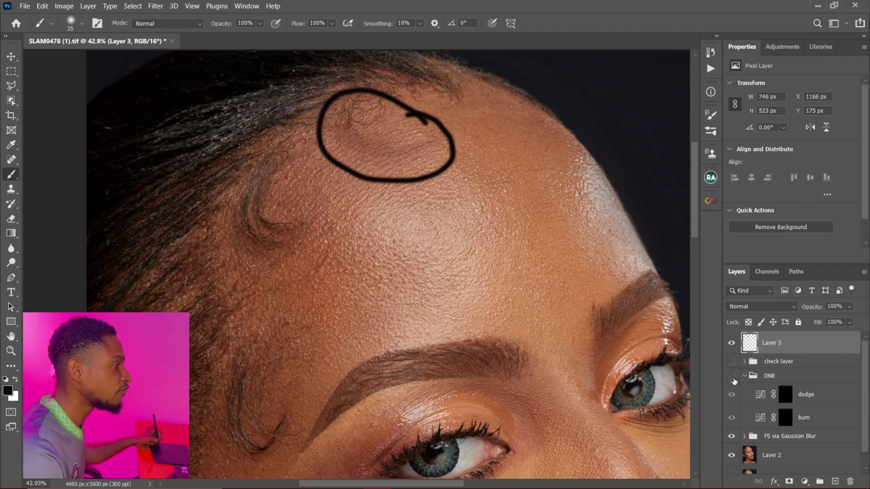
- Toggle the DNB group's visibility to compare the circled forehead patch before and after dodging
click(731, 377)
click(732, 376)
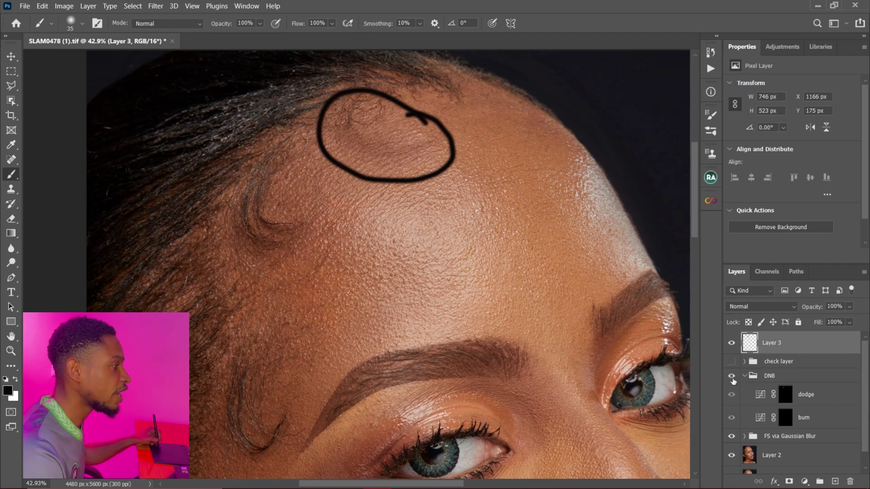
click(732, 377)
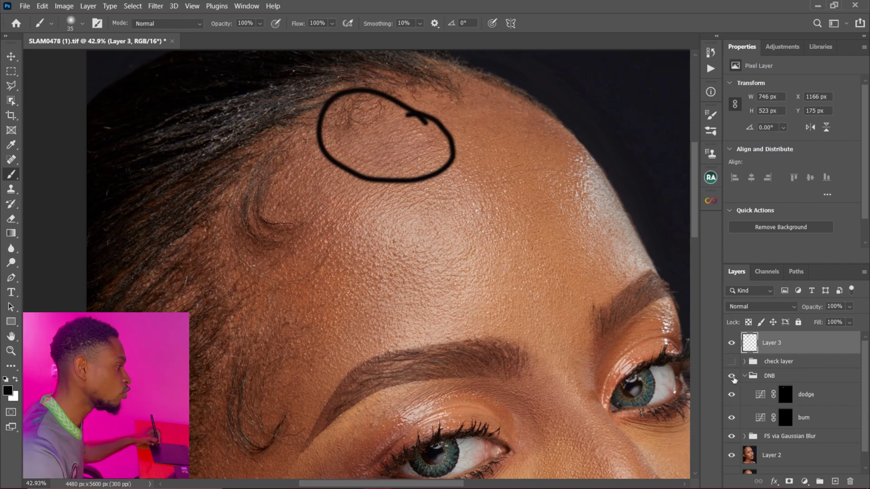
click(732, 377)
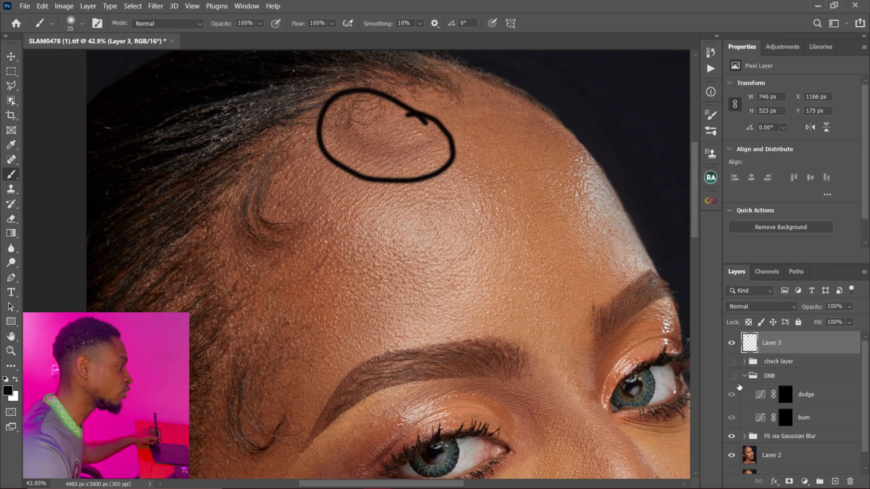
- Move Layer 3 with the drawn circle below Layer 2 and make the DNB and check layer groups visible again
click(731, 376)
drag(809, 346, 748, 469)
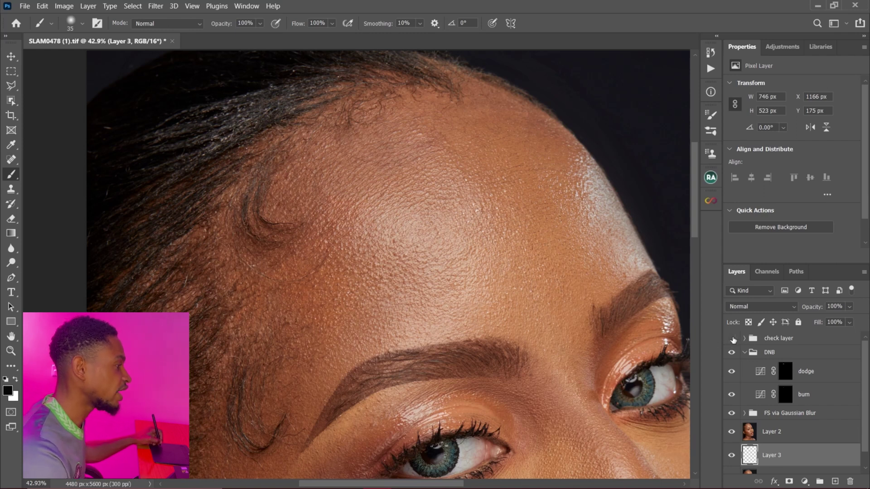
click(731, 339)
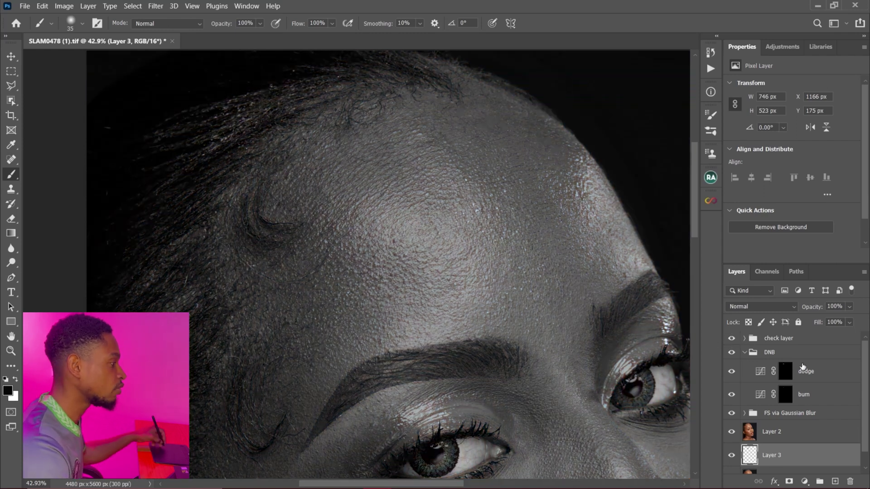
- Target the dodge layer's mask with white as the foreground color and set the brush Flow to 2%
click(785, 371)
key(x)
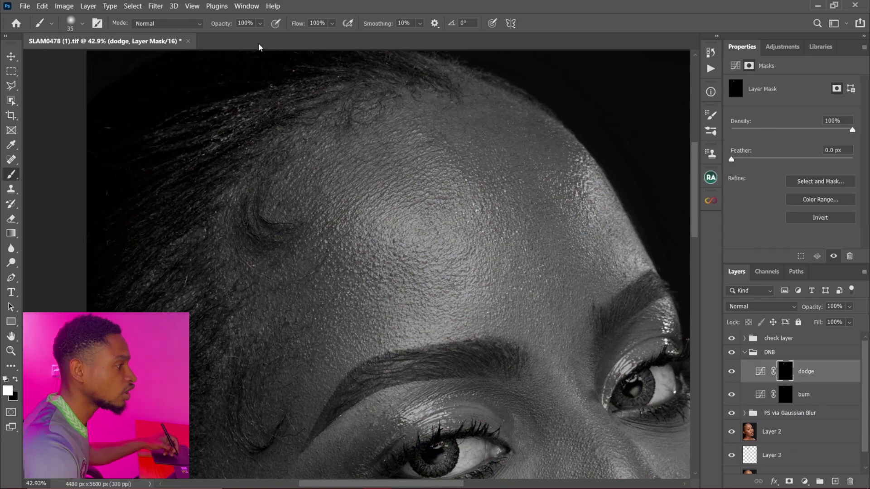
click(318, 24)
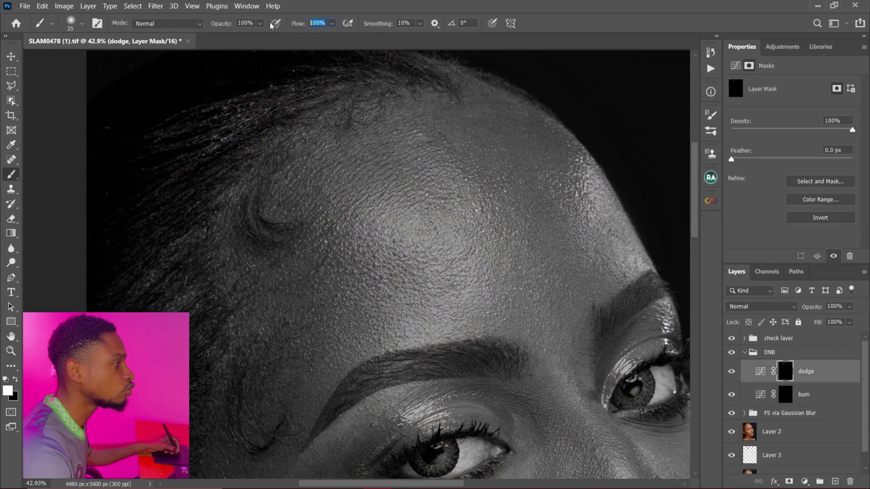
text(2)
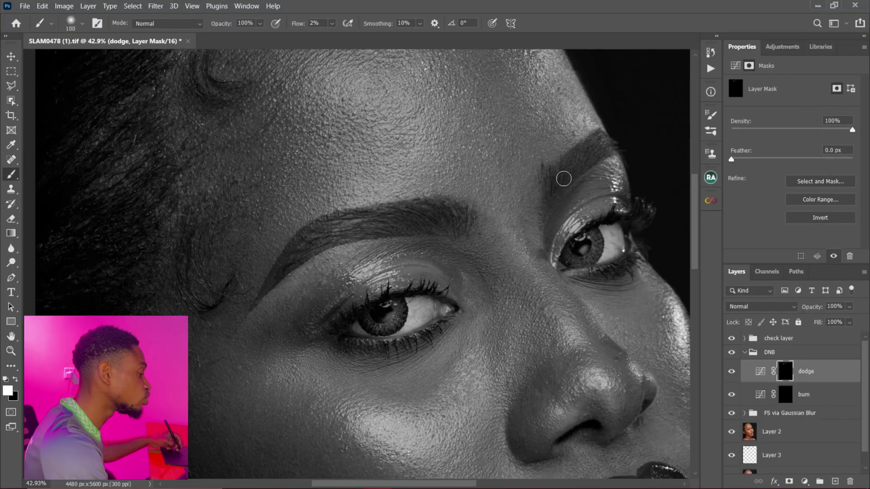
- Lighten uneven dark areas across the face on the dodge mask, reducing the brush to 20 px for detail around the eyes
key(bracketleft)
key(bracketleft)
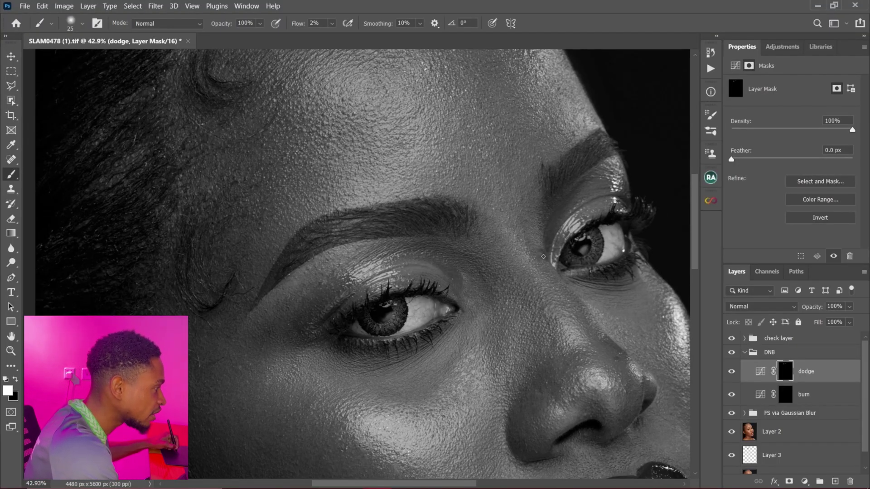
key(bracketleft)
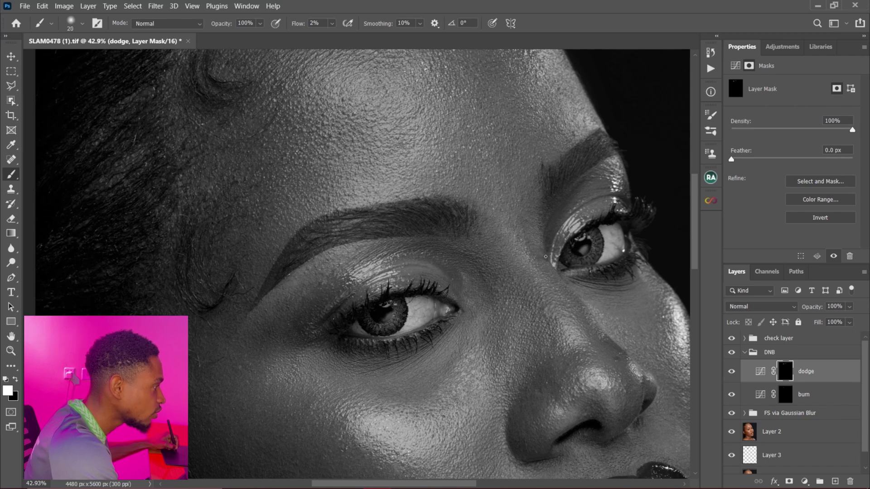
drag(460, 180, 436, 181)
drag(482, 372, 486, 281)
drag(511, 423, 446, 277)
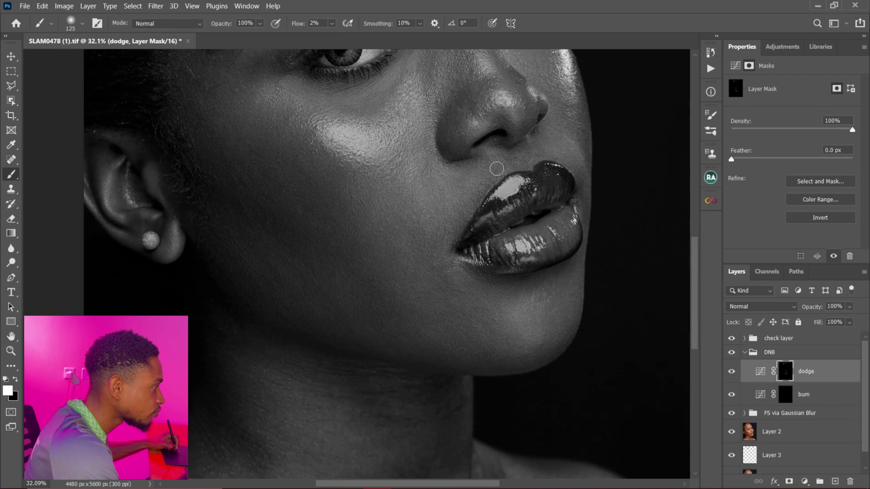
- Target the burn layer's mask and darken the uneven bright area on the cheek
click(785, 395)
drag(303, 210, 323, 210)
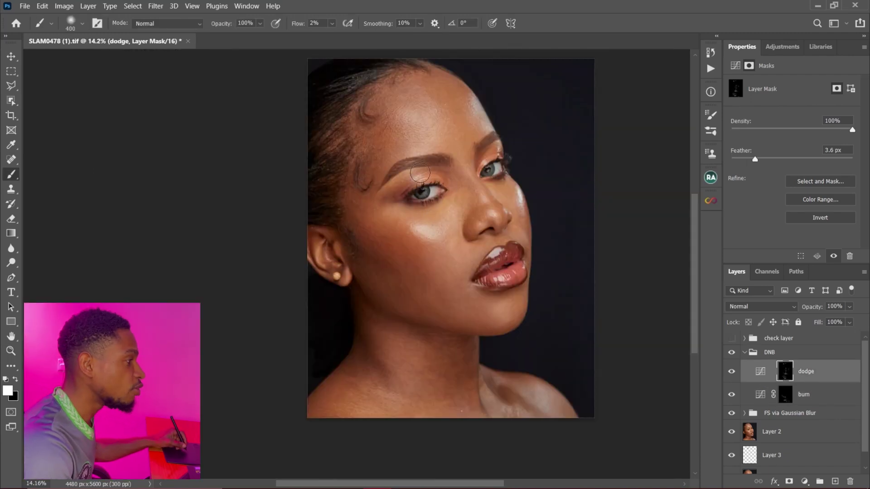
- Toggle the DNB group's visibility repeatedly to compare the whole face before and after dodging and burning
click(732, 354)
click(733, 356)
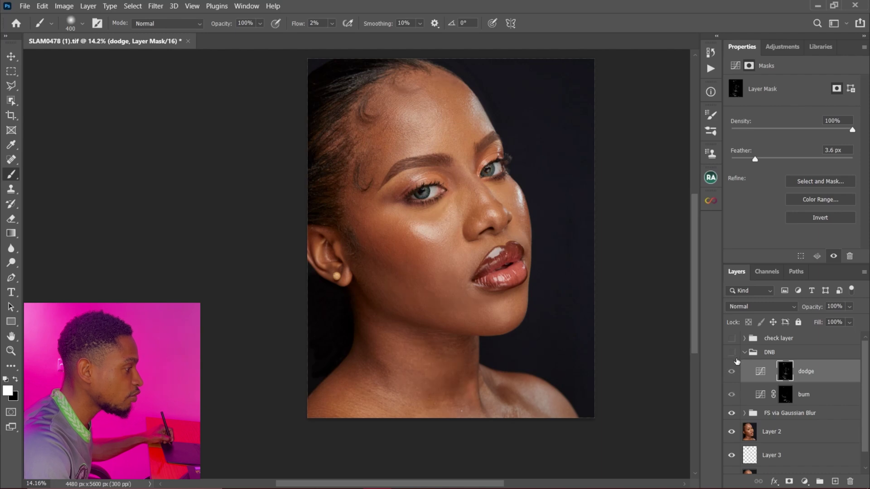
click(733, 354)
mouse_move(462, 197)
mouse_down()
mouse_move(458, 207)
mouse_move(470, 212)
mouse_up()
key(ctrl+space)
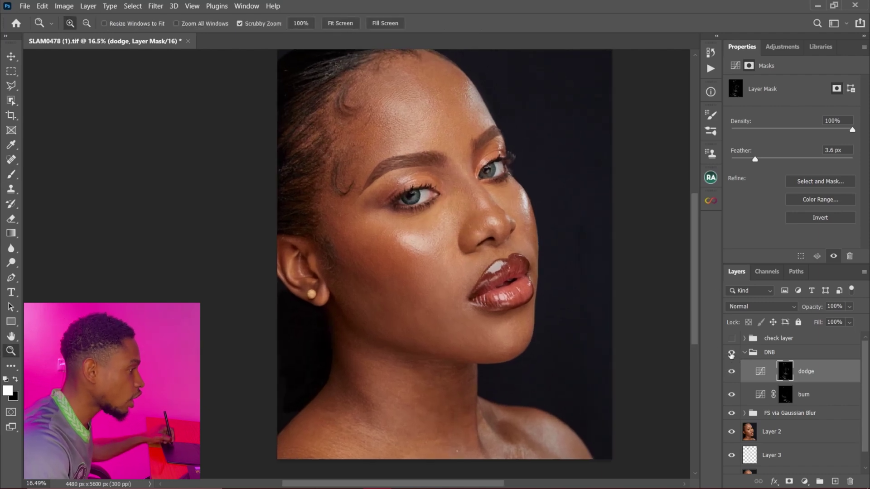
click(731, 354)
click(731, 354)
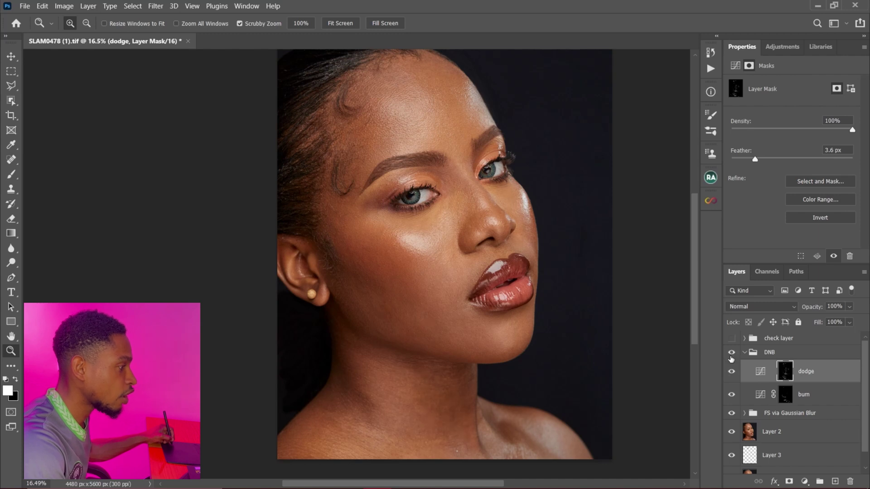
click(731, 355)
click(730, 356)
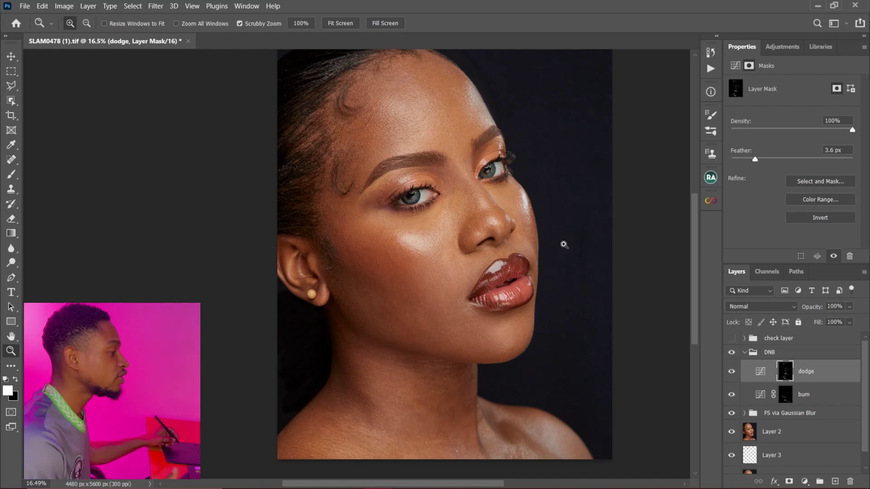
- Delete the check layer group and collapse the DNB group
drag(801, 340, 851, 480)
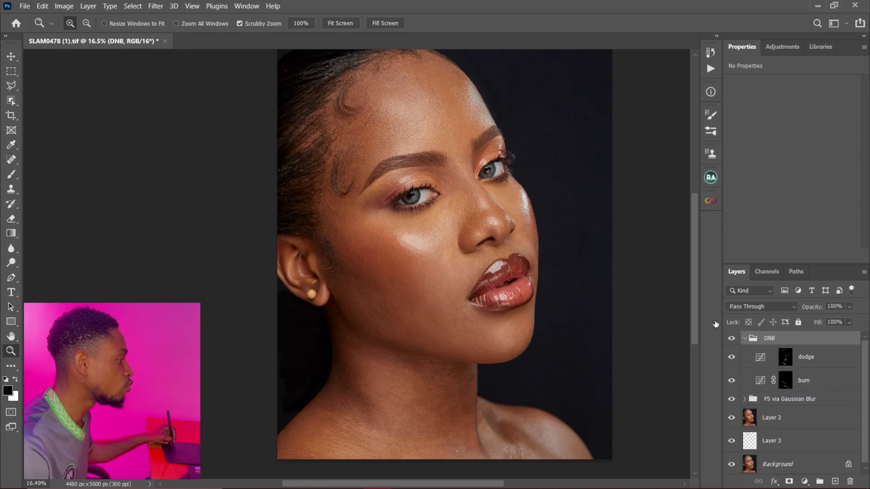
click(744, 339)
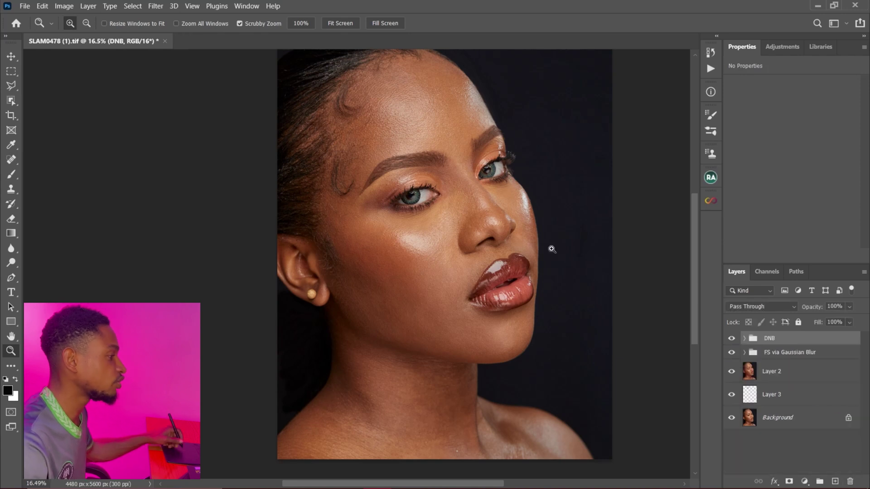
- Run the Beauty Retouch frequency separation via Gaussian Blur with a radius of 20 pixels
click(710, 177)
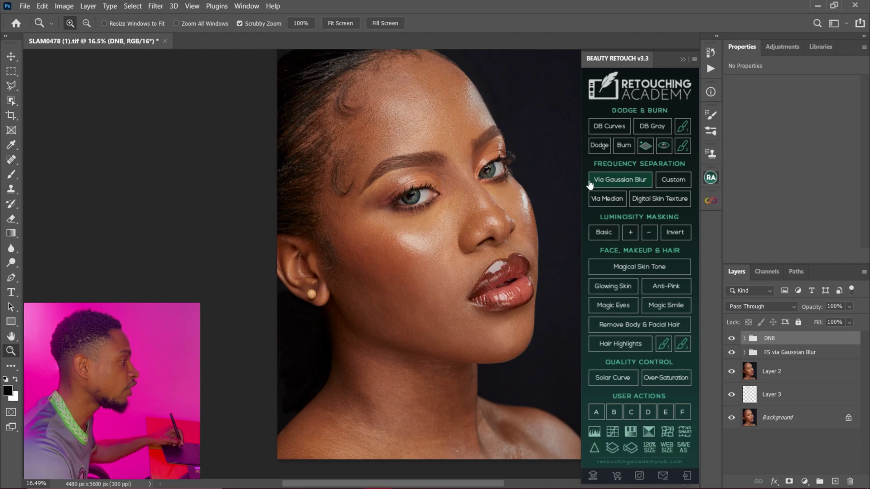
click(612, 184)
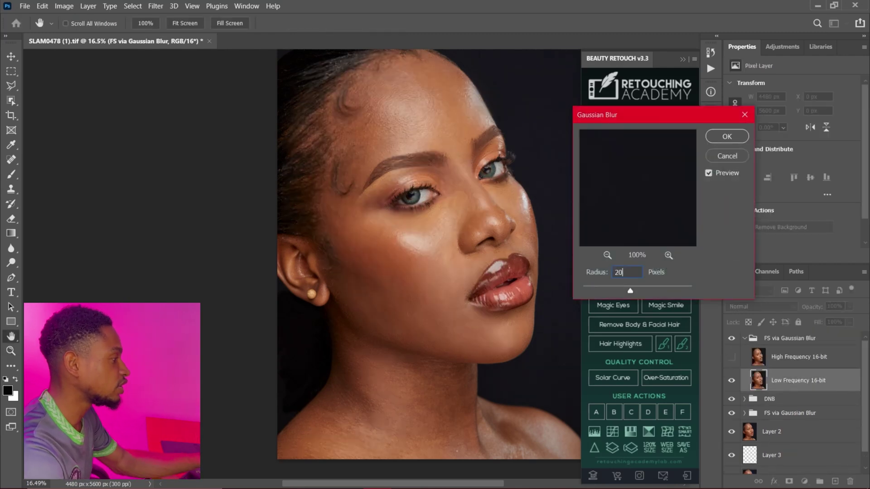
key(Return)
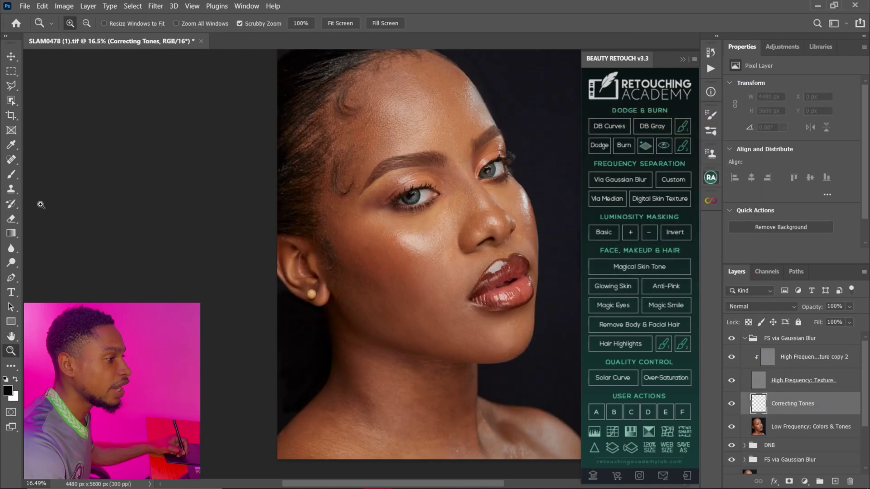
- Select the Mixer Brush tool and review its Soft Round preset, brush load and clean-after-stroke options
right_click(13, 176)
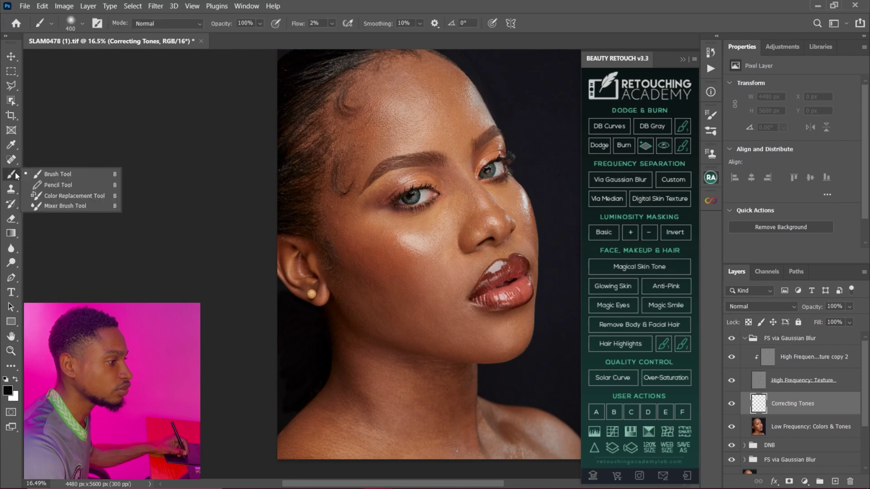
click(68, 207)
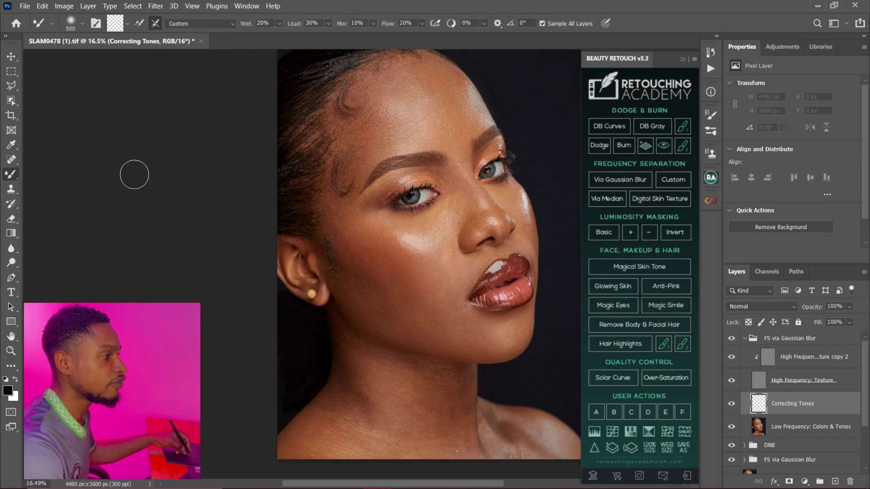
click(82, 23)
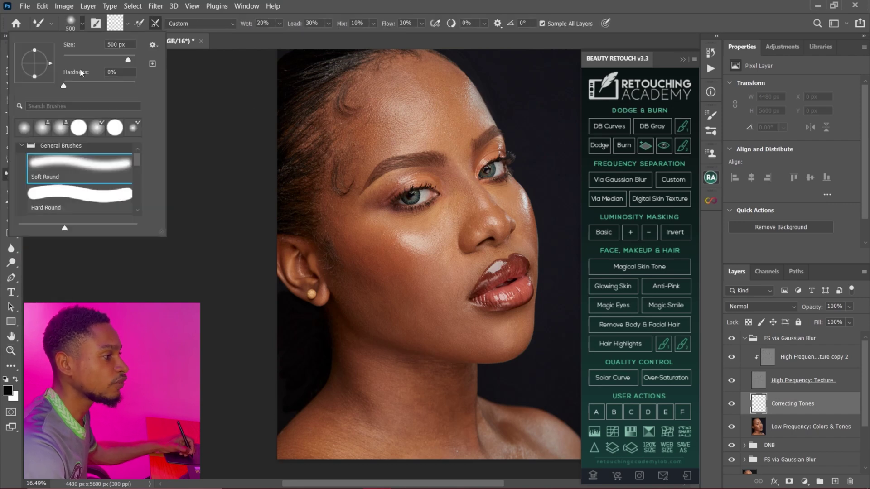
click(127, 23)
click(136, 47)
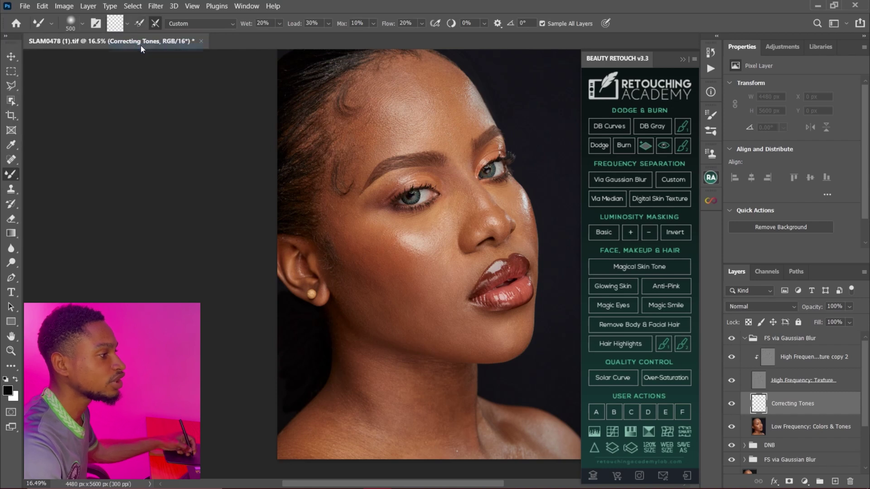
click(156, 23)
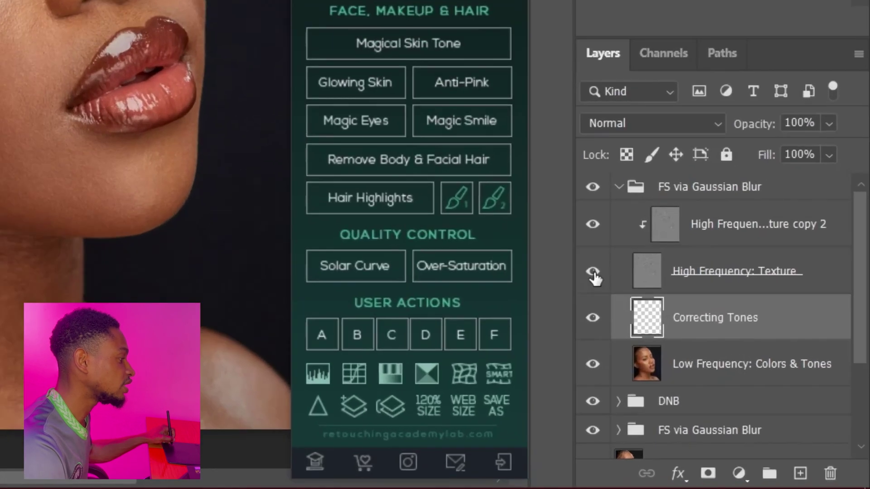
- Hide the High Frequency: Texture layer to expose the blurred tones and collapse the Beauty Retouch panel
click(618, 291)
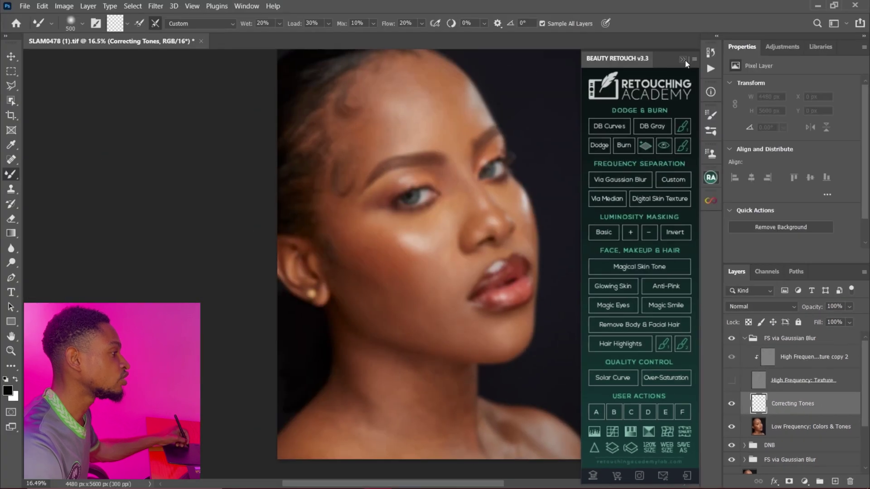
click(685, 61)
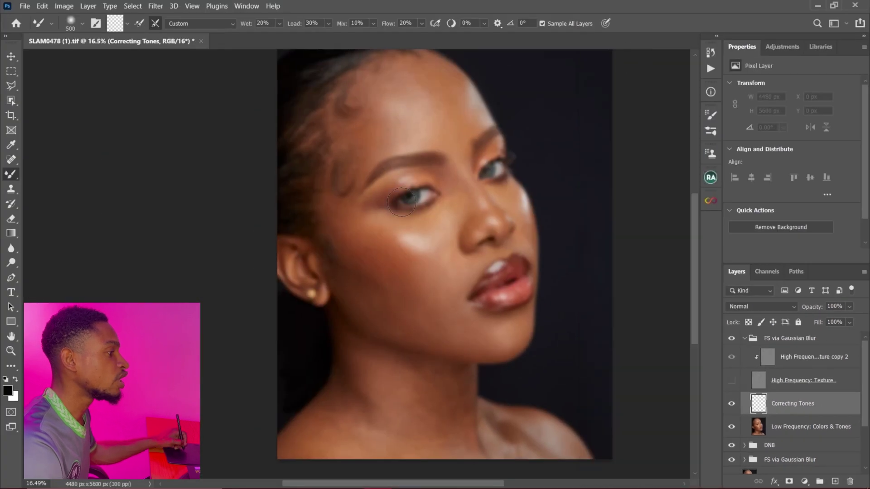
- Reduce the Mixer Brush size to 175 px and make the High Frequency: Texture layer visible again
drag(434, 194, 389, 216)
key(bracketleft)
key(bracketleft)
key(bracketleft)
key(bracketleft)
key(bracketleft)
key(bracketleft)
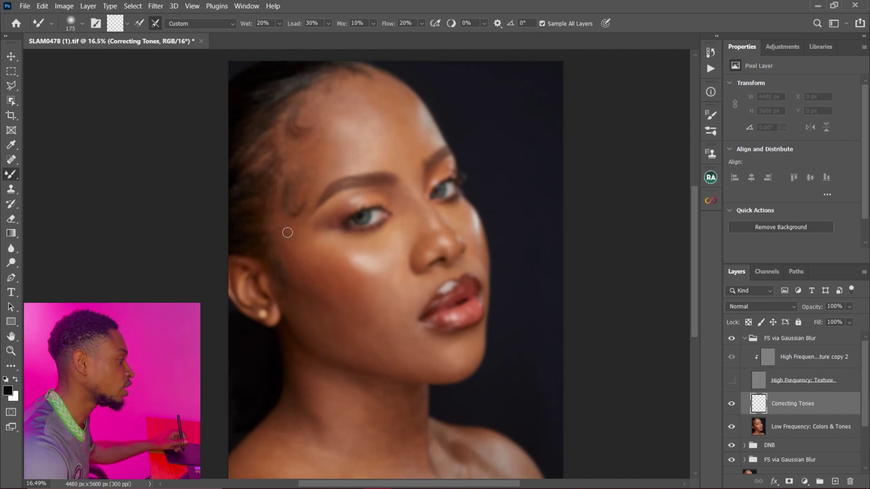
click(731, 381)
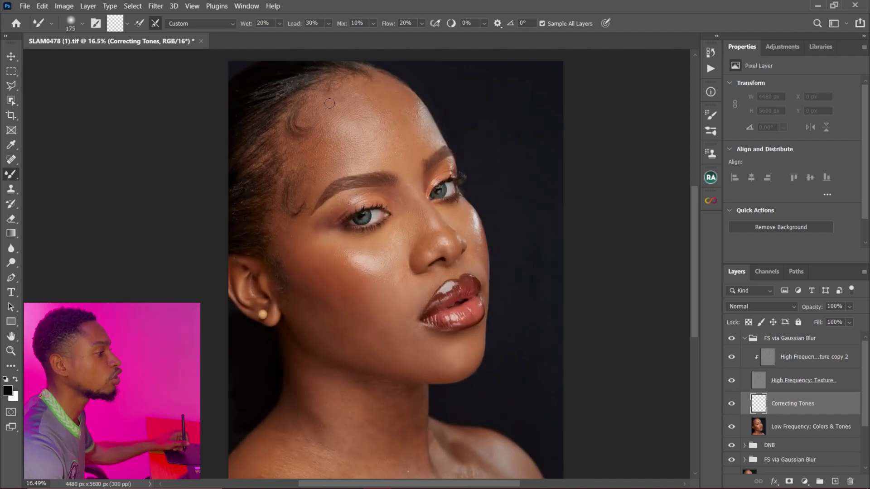
key(z)
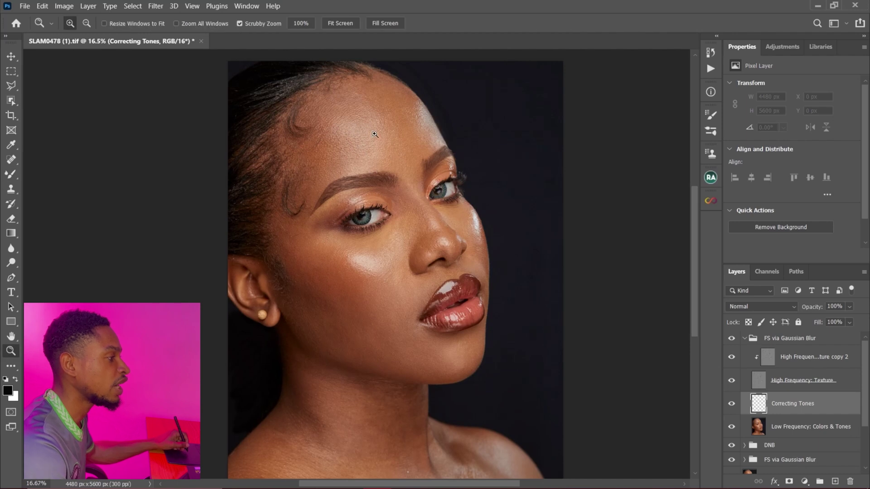
mouse_move(370, 136)
mouse_down()
mouse_move(394, 141)
mouse_move(387, 119)
mouse_up()
key(b)
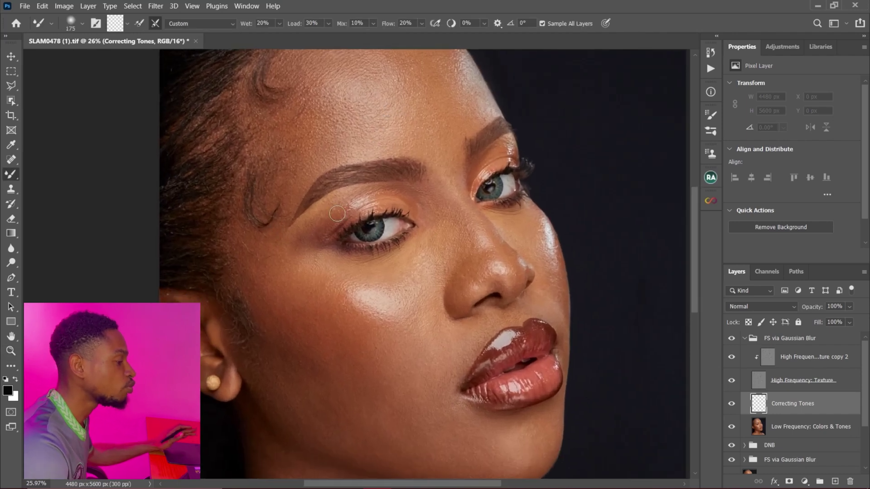
key(z)
mouse_move(430, 162)
mouse_down()
mouse_move(413, 162)
mouse_move(417, 183)
mouse_move(408, 170)
mouse_up()
key(b)
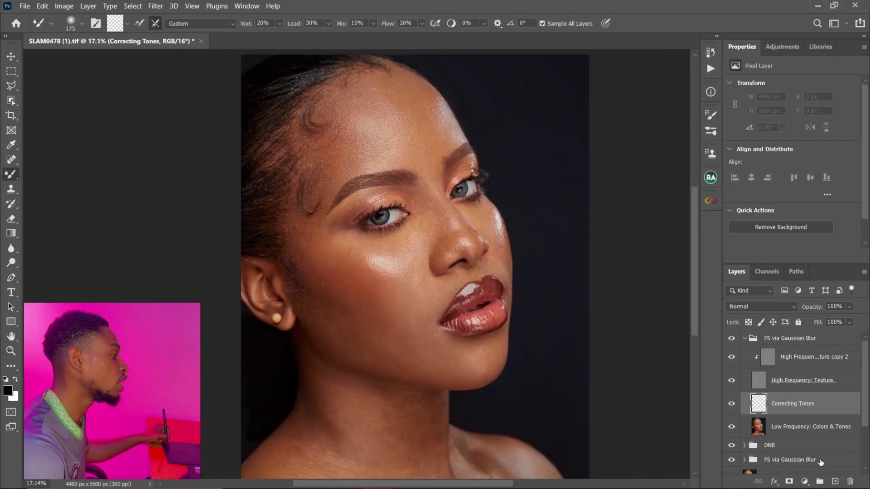
- Create a new blank layer and place it above the FS via Gaussian Blur group
click(835, 481)
drag(811, 405, 805, 331)
drag(811, 405, 805, 333)
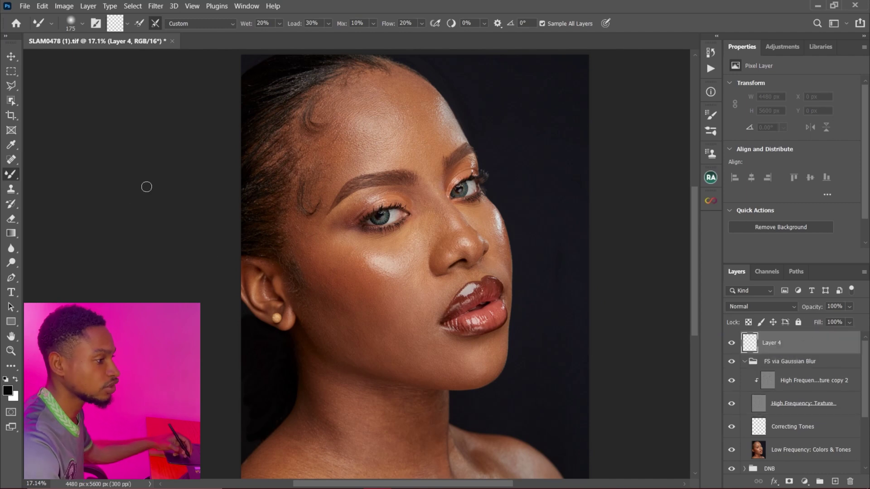
- Switch to the regular Brush tool with a size of 60 px and a flow of 100%
click(12, 174)
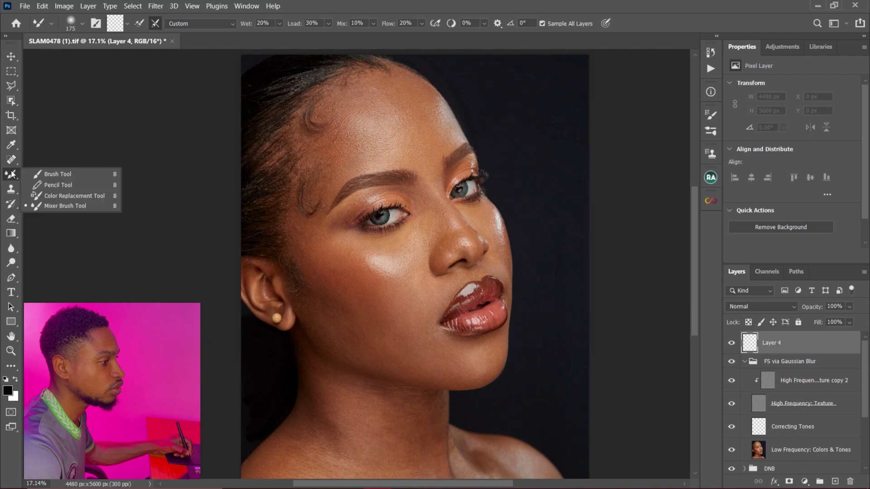
click(75, 172)
key(bracketleft)
key(bracketleft)
key(bracketleft)
key(bracketleft)
key(bracketleft)
key(bracketleft)
key(bracketleft)
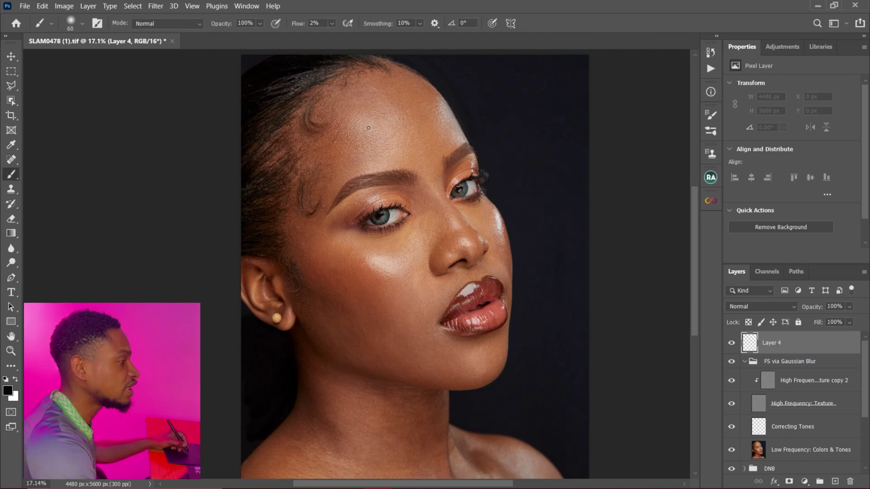
click(332, 24)
drag(336, 36, 470, 35)
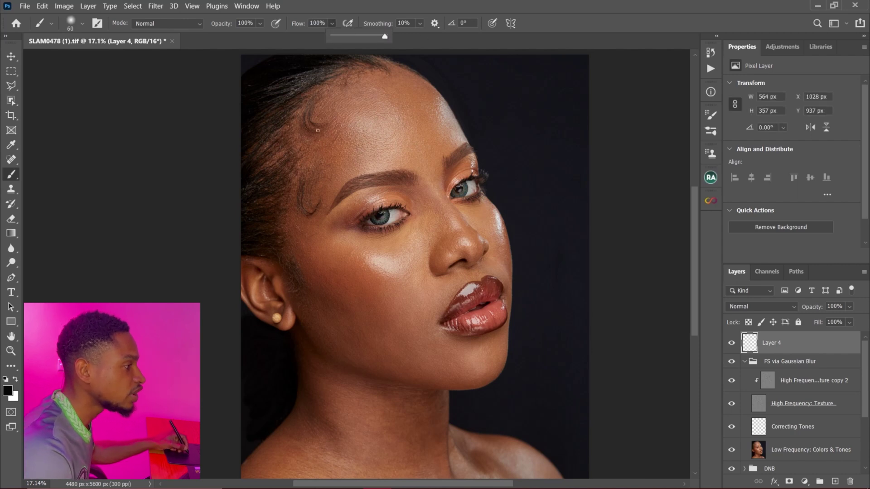
- Outline the shadow areas on the side of the face and neck in black, and the forehead and cheek highlights in white
mouse_move(318, 130)
mouse_down()
mouse_move(348, 140)
mouse_move(309, 243)
mouse_move(360, 287)
mouse_move(381, 320)
mouse_move(371, 353)
mouse_move(325, 345)
mouse_move(297, 277)
mouse_move(293, 165)
mouse_move(318, 129)
mouse_up()
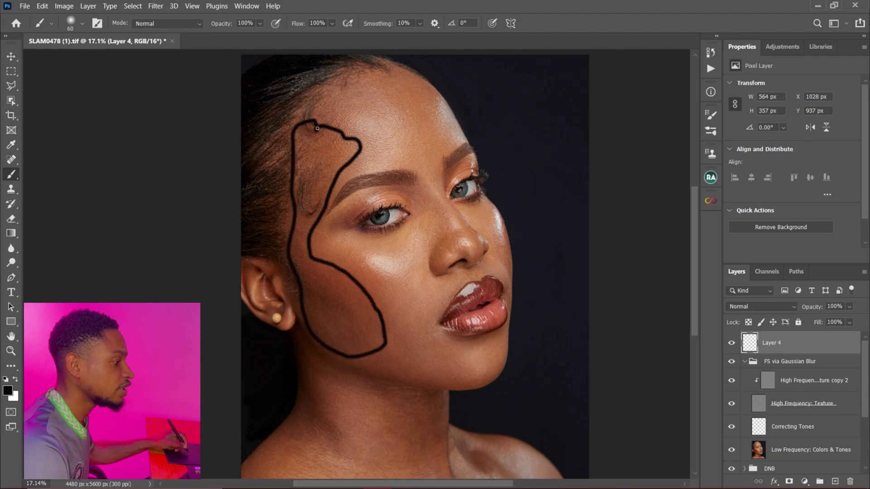
mouse_move(346, 378)
mouse_down()
mouse_move(419, 468)
mouse_move(448, 462)
mouse_move(449, 392)
mouse_move(337, 364)
mouse_up()
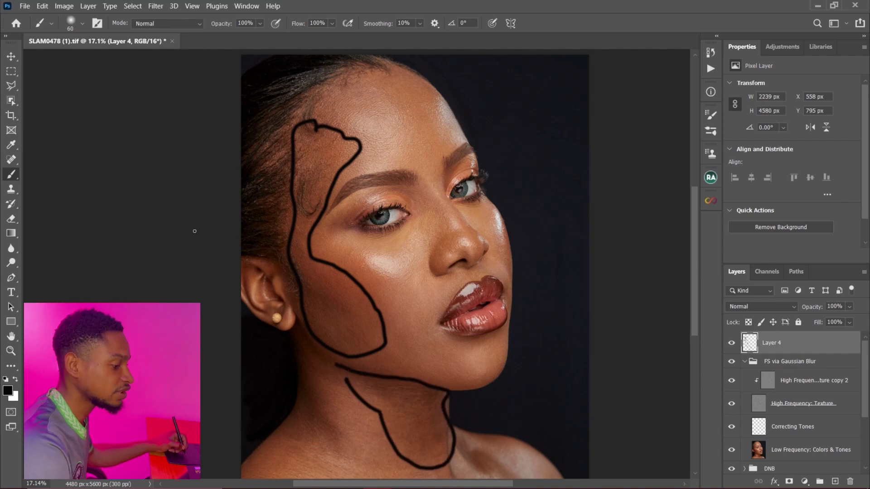
key(x)
mouse_move(355, 119)
mouse_down()
mouse_move(363, 165)
mouse_move(384, 169)
mouse_move(398, 159)
mouse_move(391, 129)
mouse_move(371, 112)
mouse_up()
mouse_move(436, 103)
mouse_down()
mouse_move(436, 119)
mouse_move(461, 147)
mouse_move(441, 101)
mouse_move(432, 99)
mouse_up()
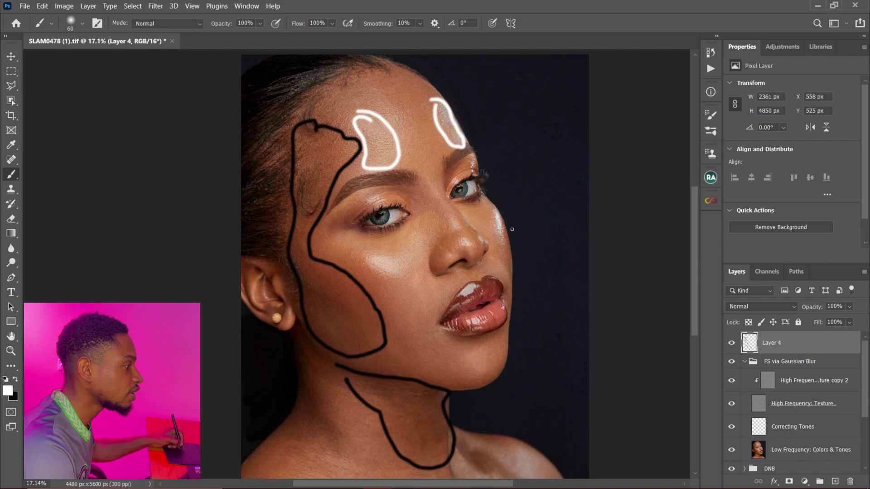
mouse_move(489, 222)
mouse_down()
mouse_move(507, 238)
mouse_move(488, 210)
mouse_up()
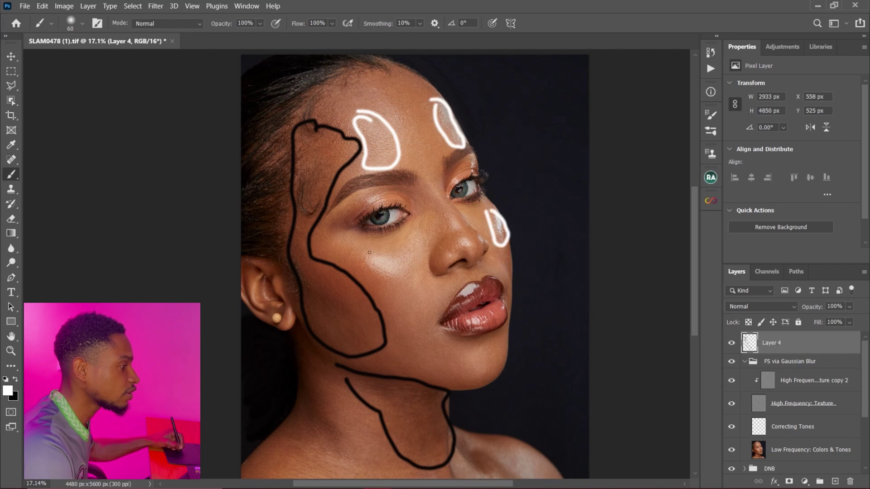
mouse_move(368, 254)
mouse_down()
mouse_move(418, 263)
mouse_move(381, 278)
mouse_move(362, 249)
mouse_up()
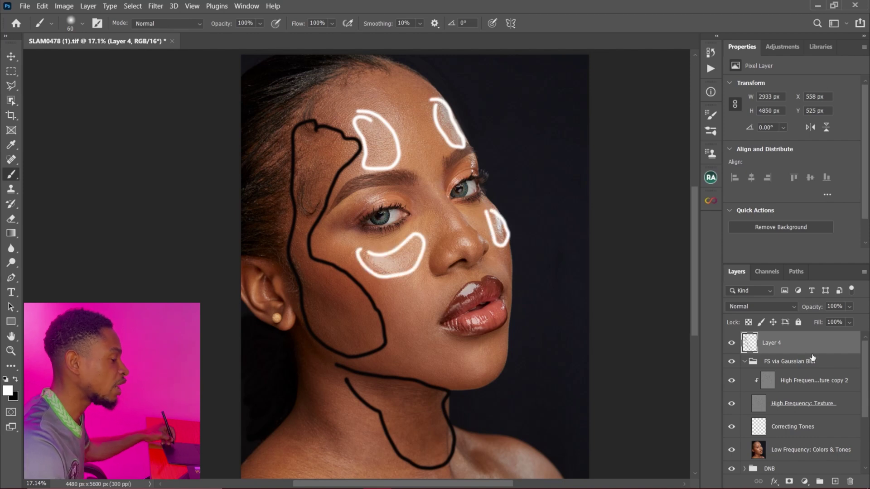
- Set the foreground colour to #db5d5d and mark the midtone areas on the forehead, nose, cheek and chin plus the transitions beside the forehead highlight
key(x)
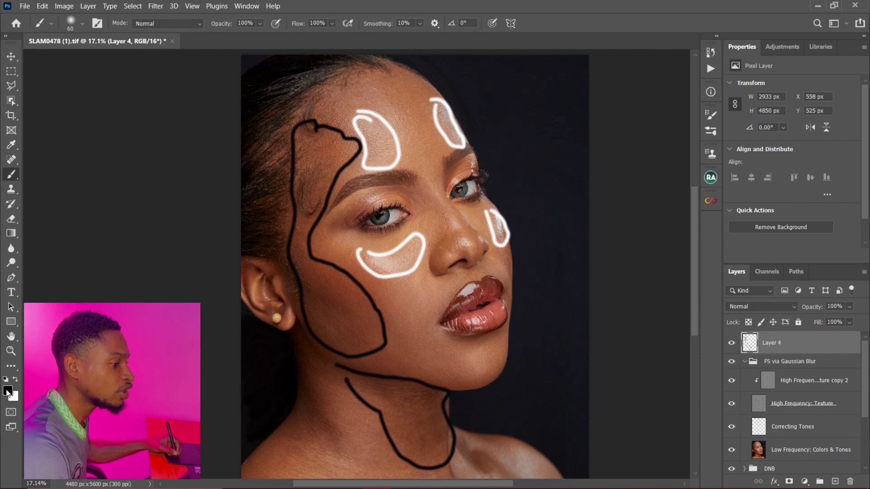
click(7, 391)
click(655, 142)
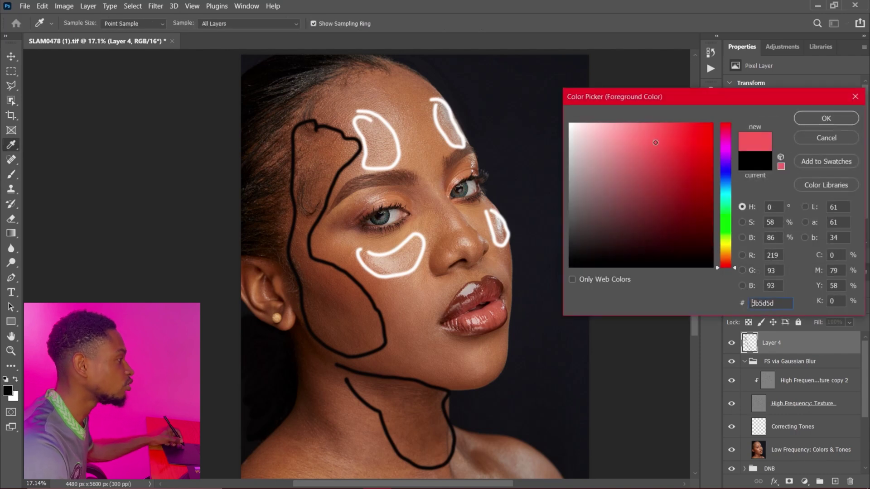
click(821, 120)
mouse_move(387, 98)
mouse_down()
mouse_move(404, 145)
mouse_move(430, 128)
mouse_up()
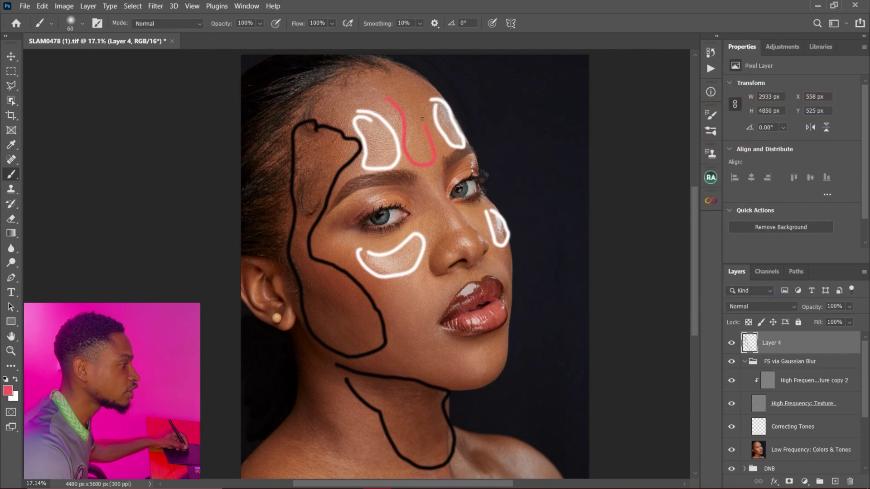
mouse_move(390, 285)
mouse_down()
mouse_move(444, 294)
mouse_move(422, 329)
mouse_move(393, 313)
mouse_move(412, 329)
mouse_move(395, 344)
mouse_move(440, 369)
mouse_move(464, 368)
mouse_move(441, 337)
mouse_move(391, 352)
mouse_up()
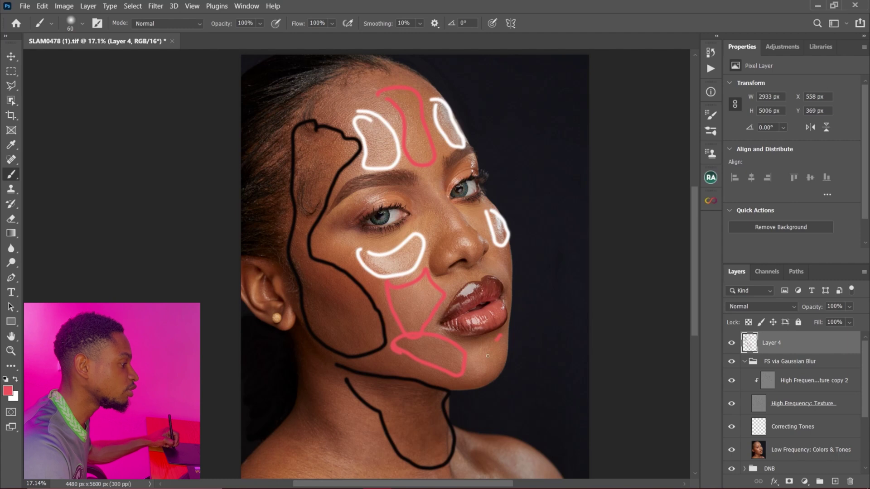
mouse_move(487, 356)
mouse_down()
mouse_move(504, 352)
mouse_move(500, 326)
mouse_up()
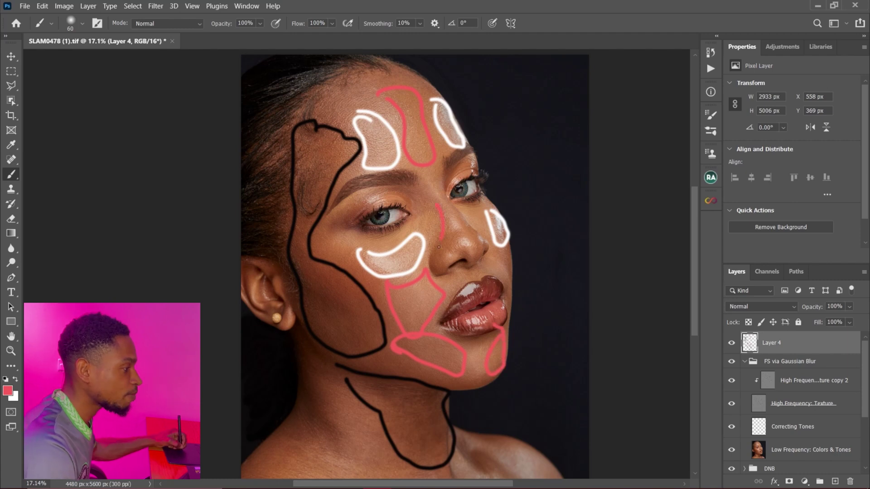
drag(433, 210, 439, 196)
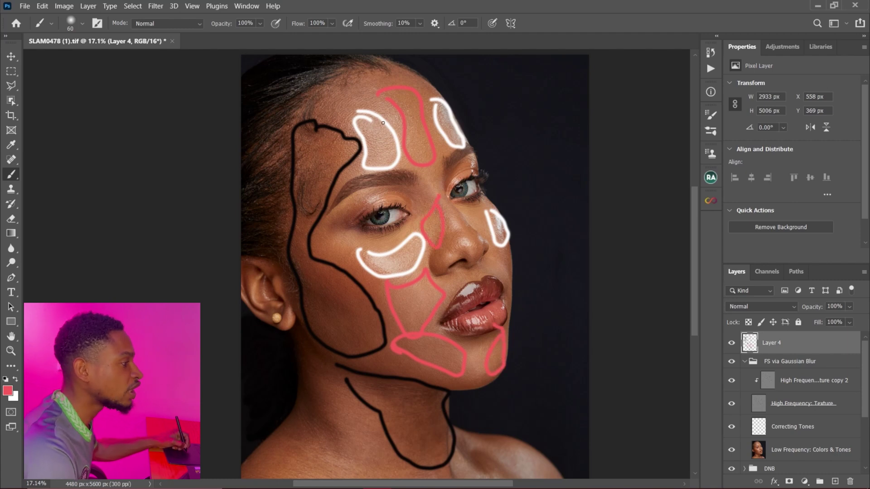
drag(400, 140, 401, 141)
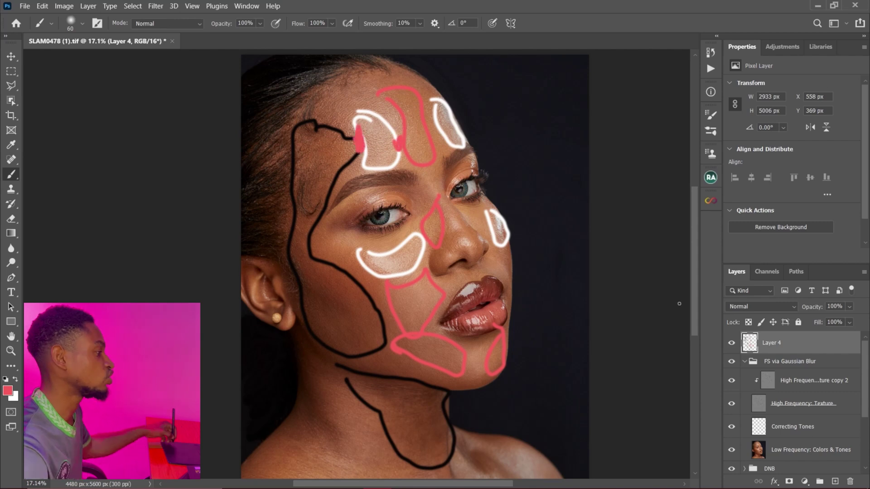
- Delete the layer holding the tonal outlines and select the Correcting Tones layer
drag(817, 354, 850, 481)
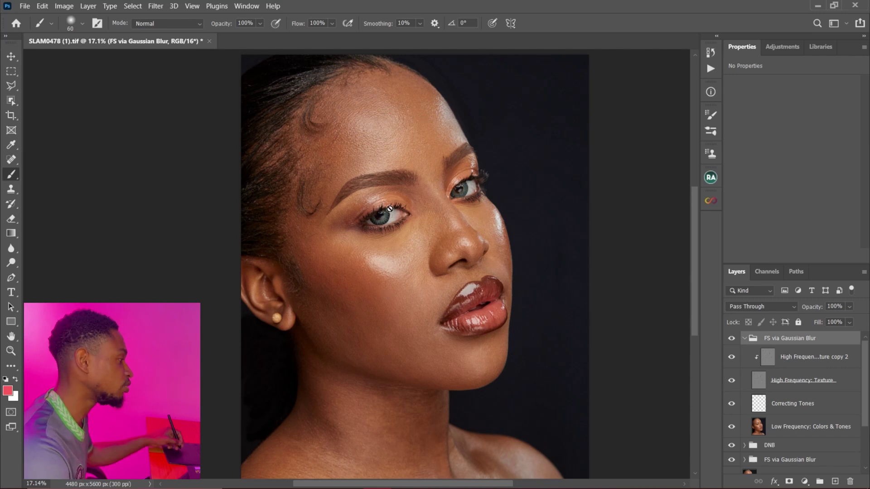
click(760, 410)
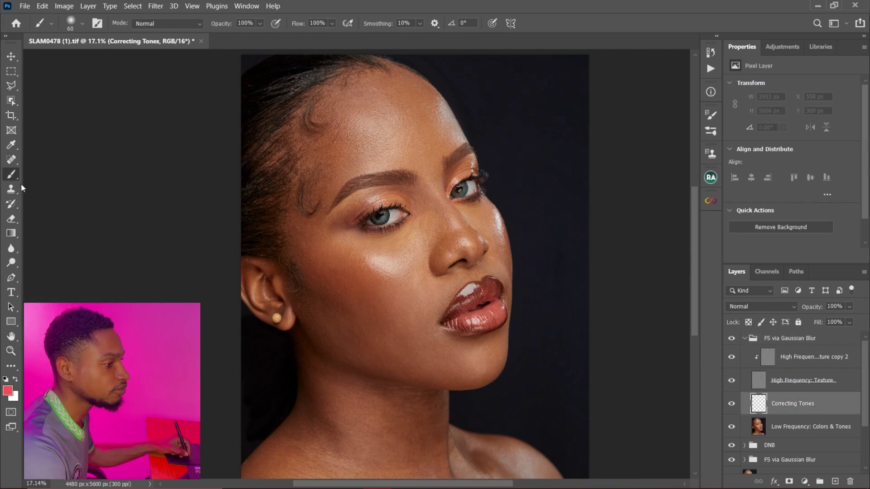
- Switch back to the Mixer Brush and hide the High Frequency: Texture layer to expose the blurred tones
key(shift+b)
key(shift+b)
key(shift+b)
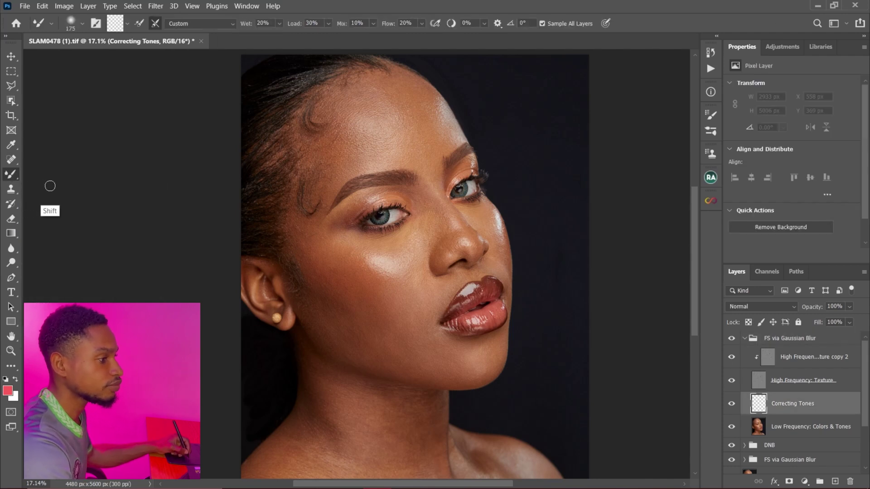
click(732, 380)
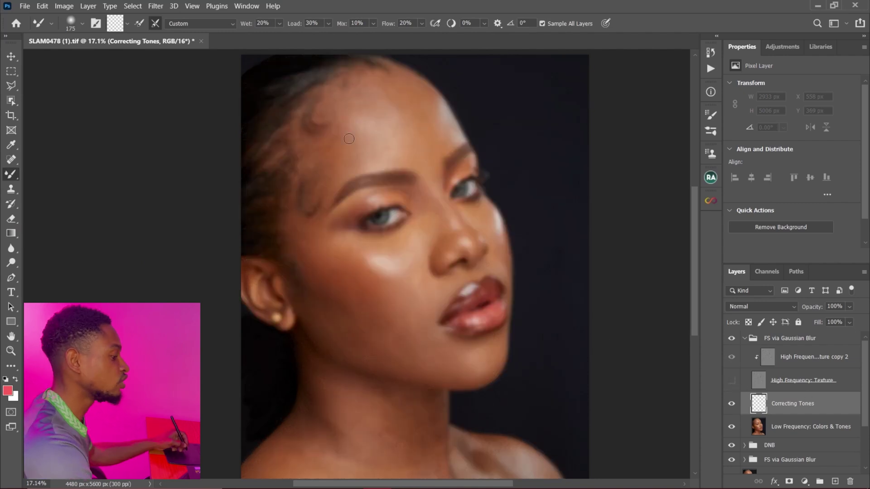
- Try enlarging the Mixer Brush up to 1400 px and return its size to 175 px
key(bracketright)
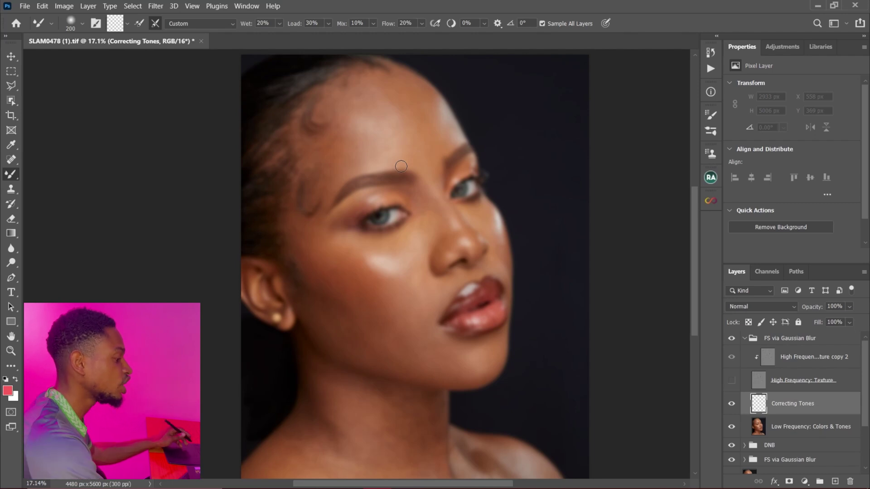
key(bracketright)
key(bracketright)
key(bracketright)
key(bracketright)
key(bracketright)
key(bracketright)
key(bracketright)
key(bracketright)
key(bracketright)
key(bracketright)
key(bracketright)
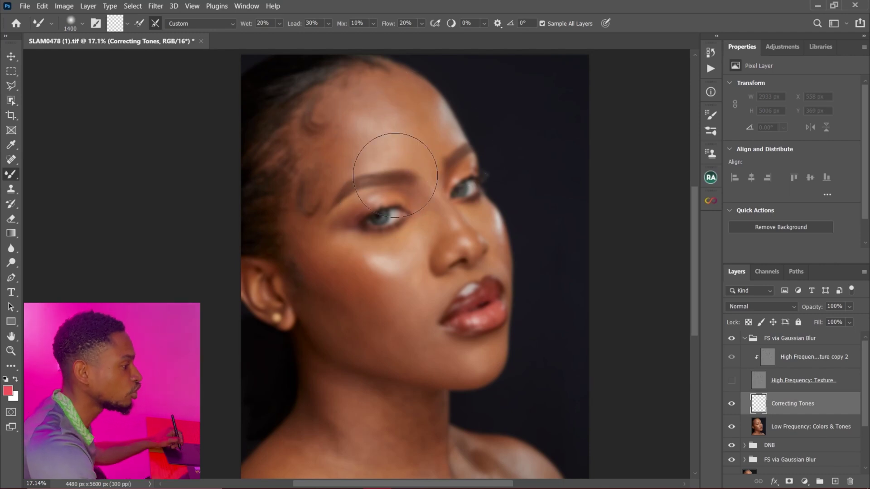
key(bracketleft)
key(bracketleft)
key(bracketleft)
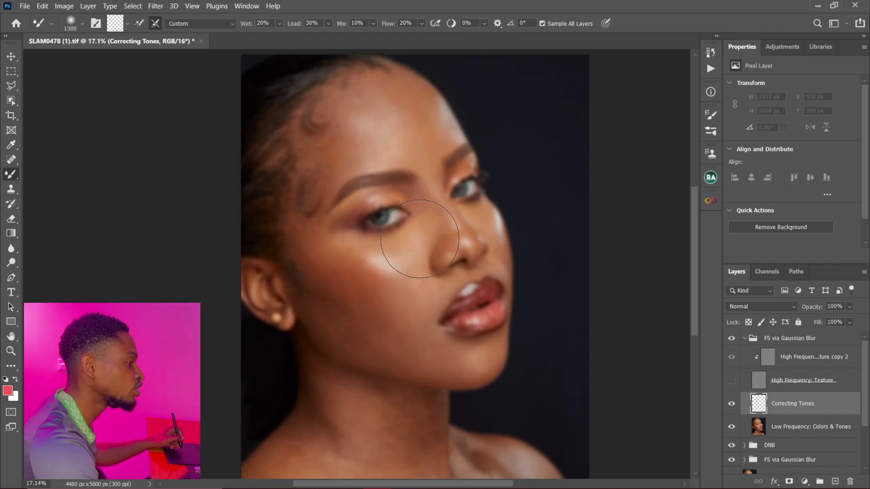
key(bracketleft)
key(bracketleft)
key(bracketleft)
key(bracketleft)
key(bracketleft)
key(bracketleft)
key(bracketleft)
key(bracketleft)
key(bracketleft)
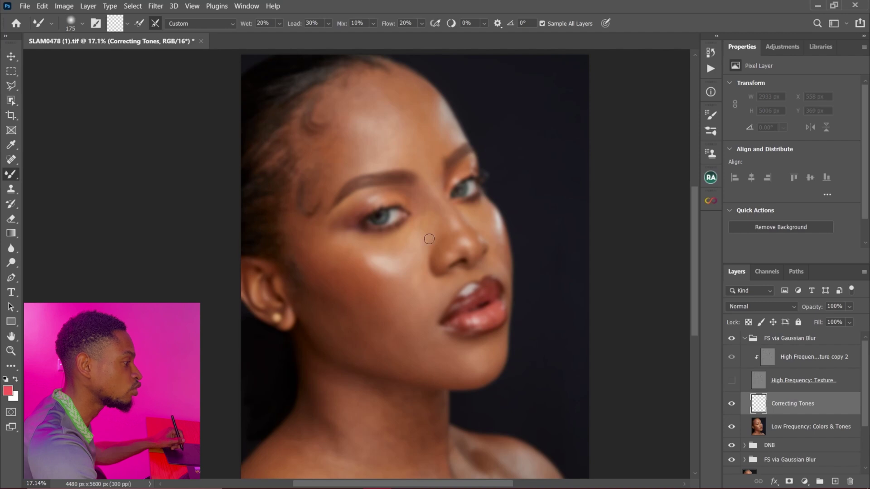
- Blend the tones from the forehead highlight toward the temple on Correcting Tones, using the Mixer Brush at about 175 px
key(bracketright)
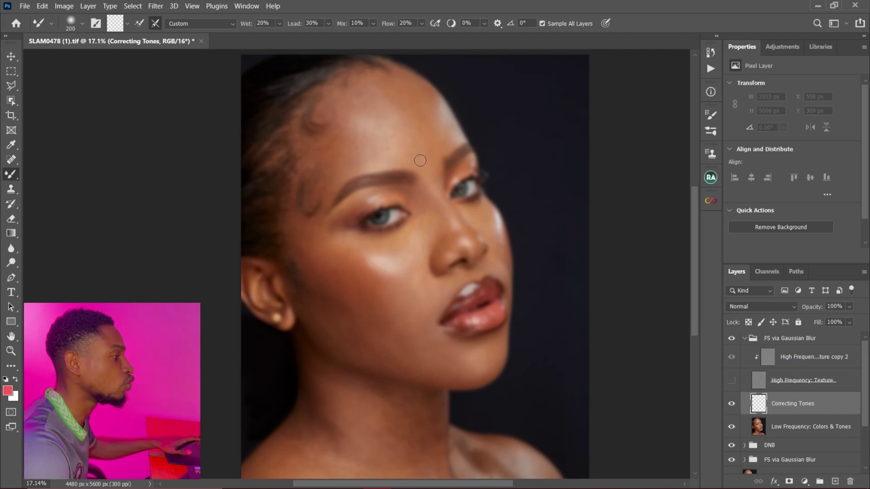
key(bracketright)
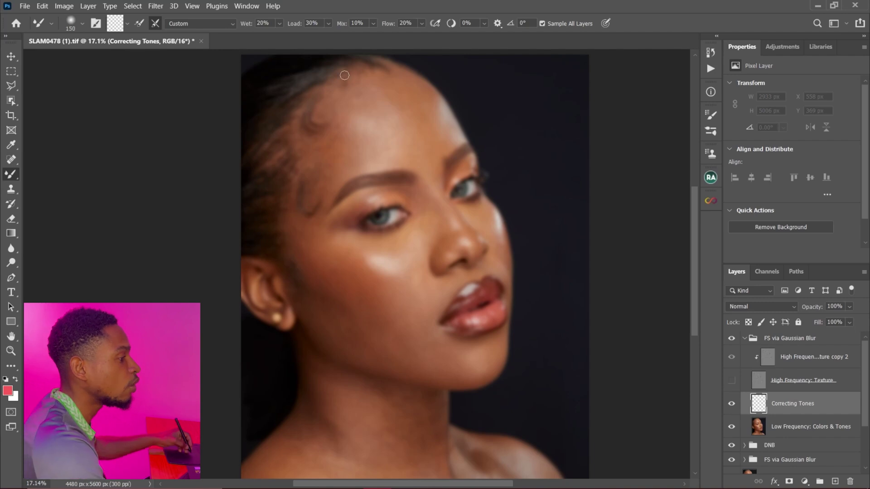
key(bracketleft)
key(bracketleft)
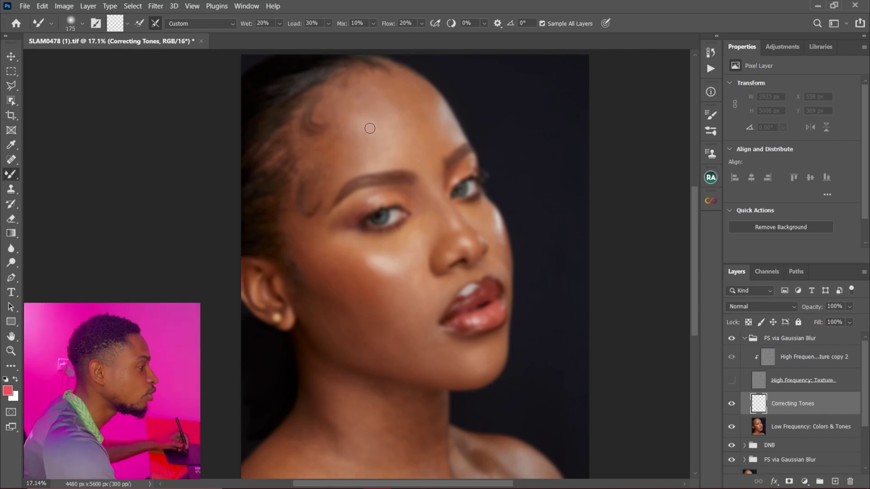
key(bracketright)
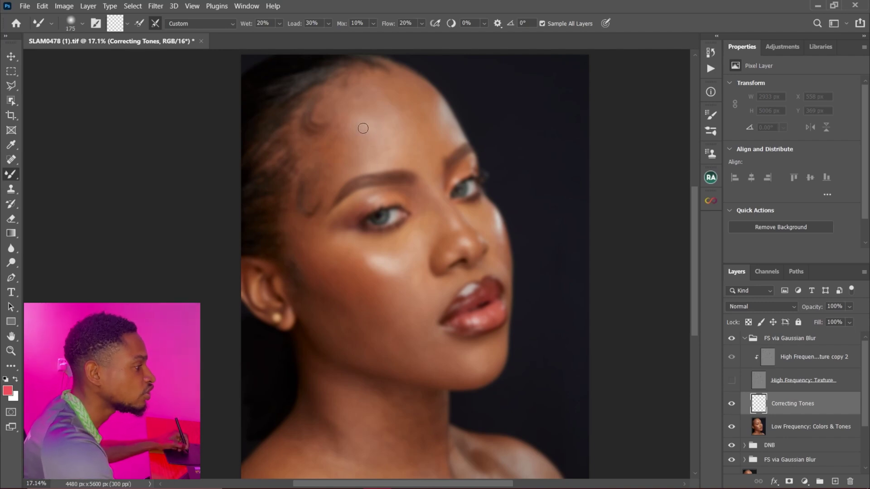
key(bracketright)
mouse_move(363, 128)
mouse_down()
mouse_move(392, 123)
mouse_move(390, 140)
mouse_move(372, 153)
mouse_move(380, 147)
mouse_move(370, 125)
mouse_move(362, 128)
mouse_move(374, 162)
mouse_move(389, 127)
mouse_move(390, 135)
mouse_move(360, 128)
mouse_move(374, 128)
mouse_move(376, 157)
mouse_move(384, 123)
mouse_move(373, 144)
mouse_move(388, 148)
mouse_move(371, 148)
mouse_move(368, 136)
mouse_move(350, 165)
mouse_move(340, 151)
mouse_move(344, 140)
mouse_move(339, 160)
mouse_move(332, 153)
mouse_move(344, 174)
mouse_move(334, 137)
mouse_move(330, 149)
mouse_move(338, 139)
mouse_move(345, 151)
mouse_move(326, 174)
mouse_up()
key(bracketright)
key(bracketright)
key(bracketright)
key(bracketright)
key(bracketleft)
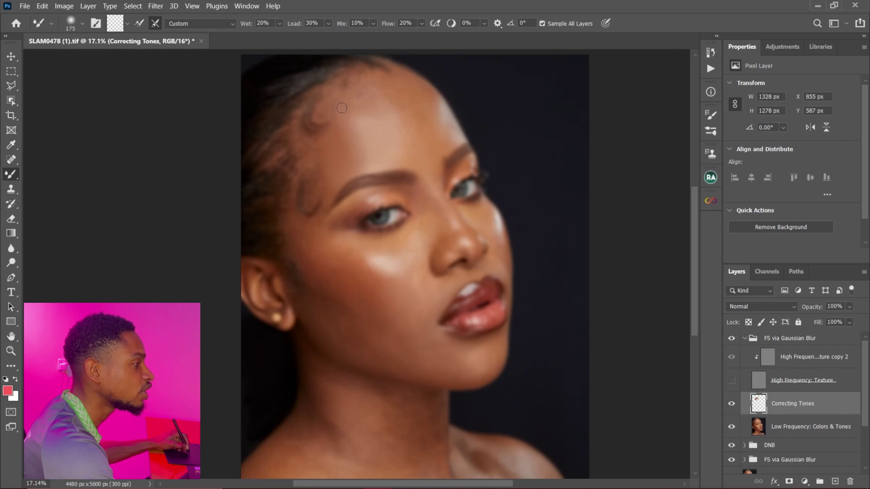
key(bracketleft)
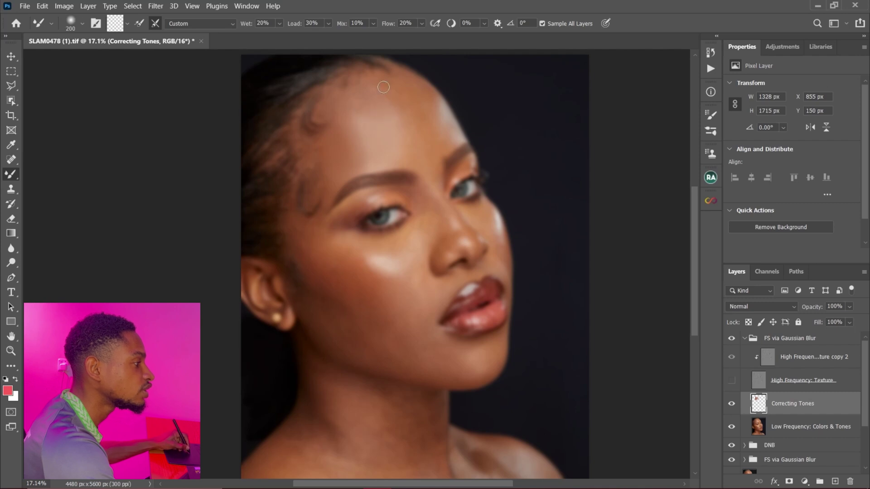
- Blend the tones from the top of the forehead down toward its centre on the Correcting Tones layer with the Mixer Brush
key(bracketright)
key(bracketright)
mouse_move(393, 85)
mouse_down()
mouse_move(419, 103)
mouse_move(392, 91)
mouse_move(419, 95)
mouse_move(414, 105)
mouse_move(410, 95)
mouse_move(415, 125)
mouse_up()
key(bracketright)
key(bracketleft)
key(bracketleft)
key(bracketleft)
key(bracketleft)
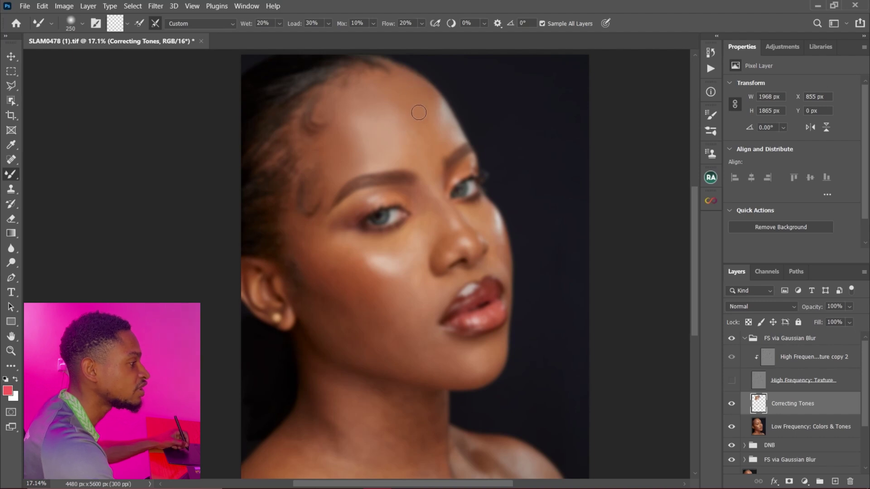
- Blend the central forehead into the highlight along its far edge, using about 400 px and refining the edge at about 125 px
key(bracketright)
key(bracketright)
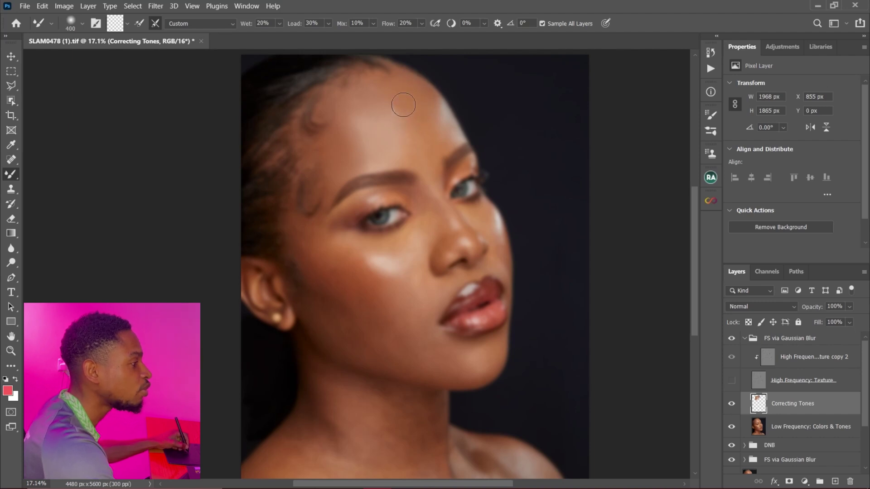
key(bracketright)
mouse_move(411, 134)
mouse_down()
mouse_move(417, 112)
mouse_move(429, 147)
mouse_move(421, 153)
mouse_move(444, 119)
mouse_up()
key(bracketleft)
key(bracketleft)
key(bracketleft)
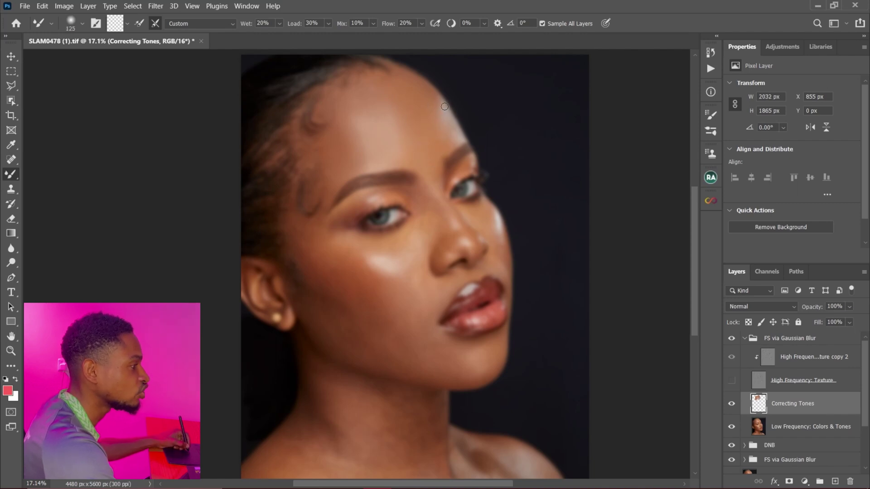
mouse_move(451, 117)
mouse_down()
mouse_move(457, 140)
mouse_move(450, 123)
mouse_up()
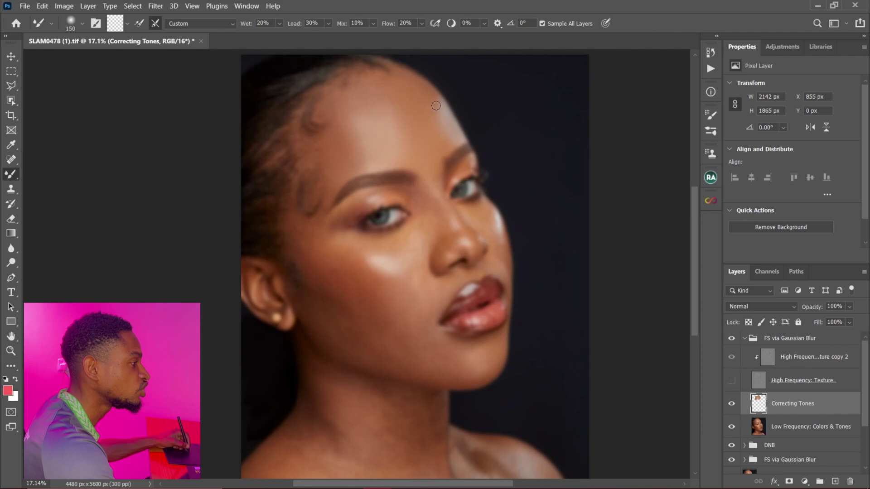
- Smooth the main highlight in the middle of the forehead above the brow with a larger Mixer Brush
key(bracketright)
key(bracketright)
key(bracketright)
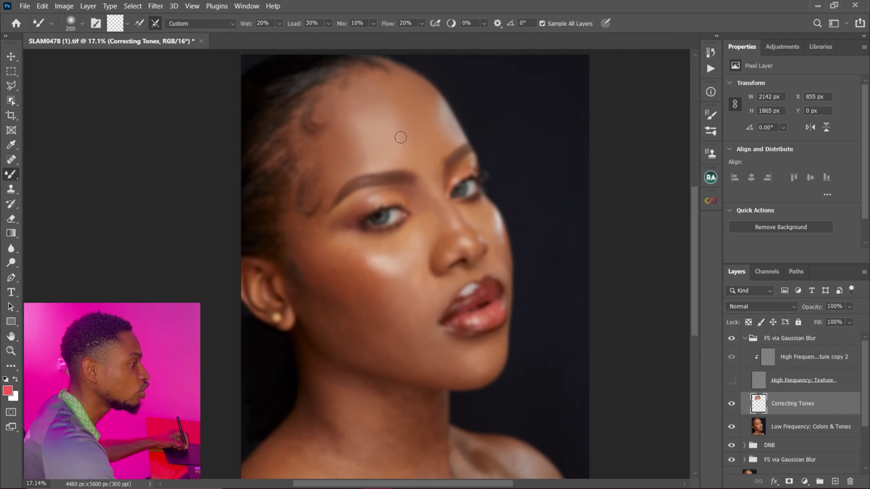
key(bracketright)
mouse_move(397, 143)
mouse_down()
mouse_move(395, 119)
mouse_move(387, 110)
mouse_move(379, 123)
mouse_up()
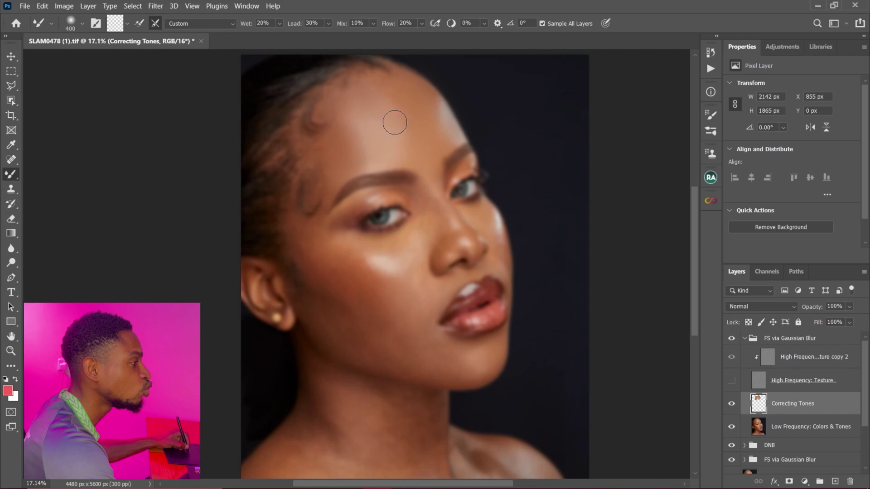
- Blend the forehead tones beside the hairline, from above the near eyebrow up to the baby hairs, with the Mixer Brush at about 300 px
key(bracketright)
key(bracketright)
key(bracketleft)
key(bracketleft)
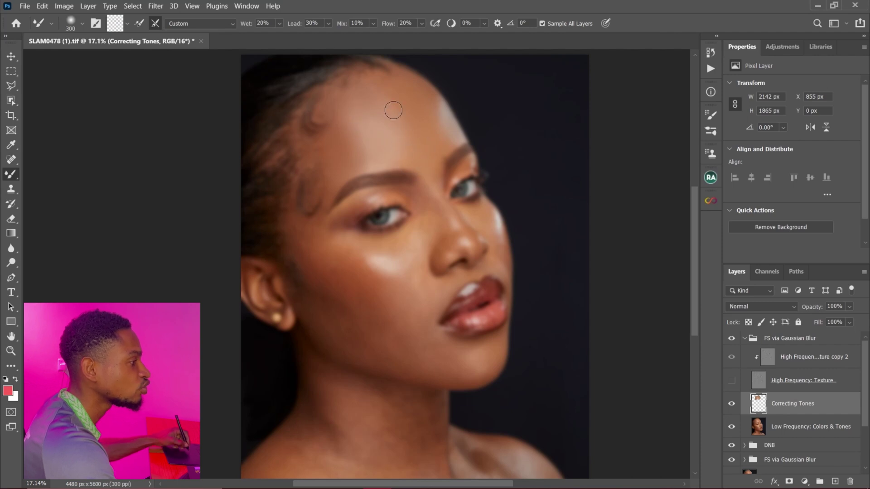
key(bracketleft)
key(bracketleft)
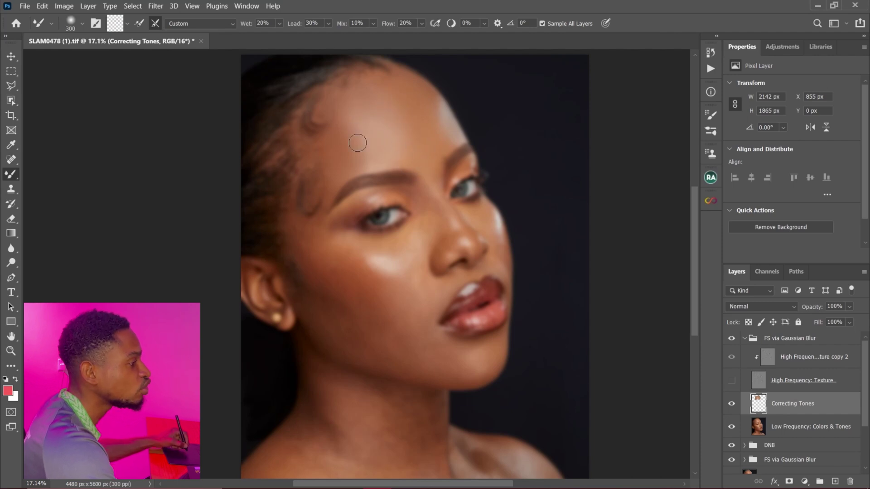
drag(342, 168, 330, 105)
key(bracketright)
key(bracketright)
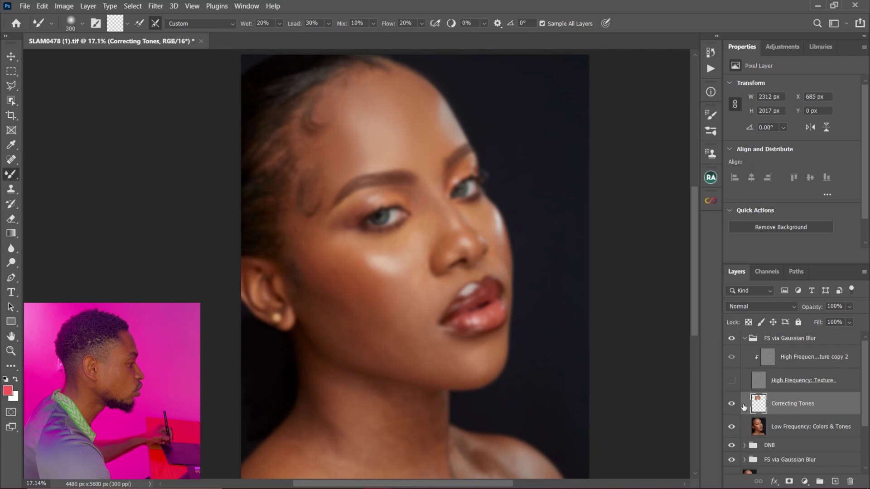
- Show the High Frequency: Texture layer, compare the forehead with Correcting Tones off and on, and examine the skin texture up close
click(730, 382)
click(732, 404)
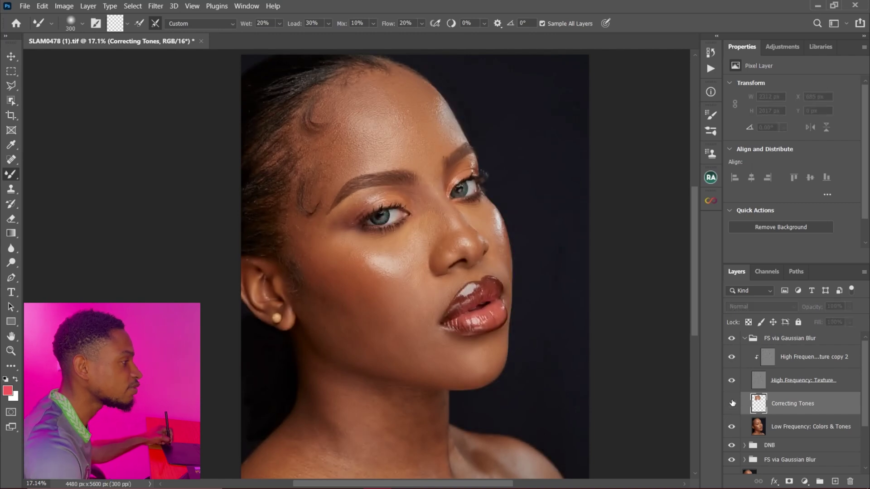
click(733, 403)
key(z)
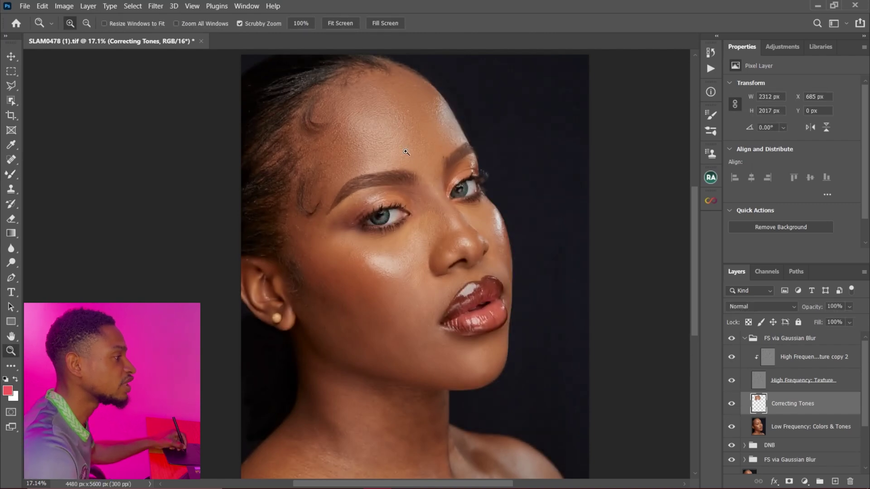
mouse_move(457, 169)
mouse_down()
mouse_move(433, 156)
mouse_move(442, 157)
mouse_up()
key(ctrl+space)
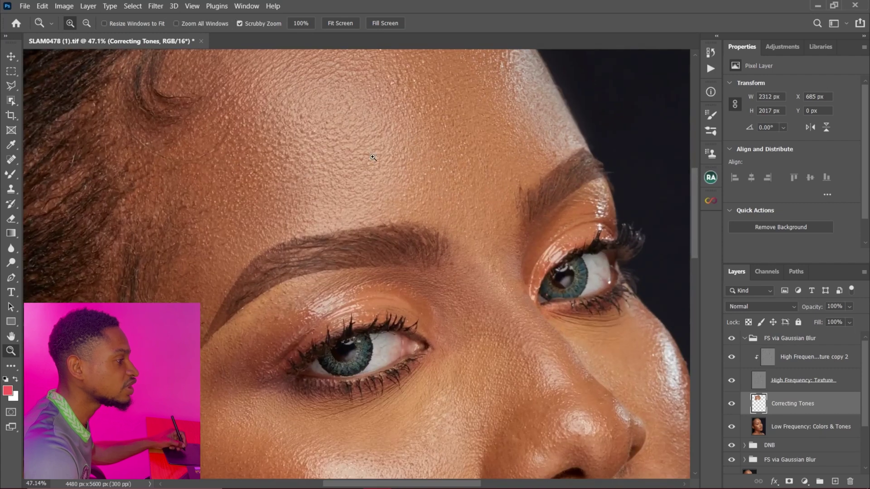
key(space)
mouse_move(393, 168)
mouse_down()
mouse_move(429, 221)
mouse_move(408, 211)
mouse_up()
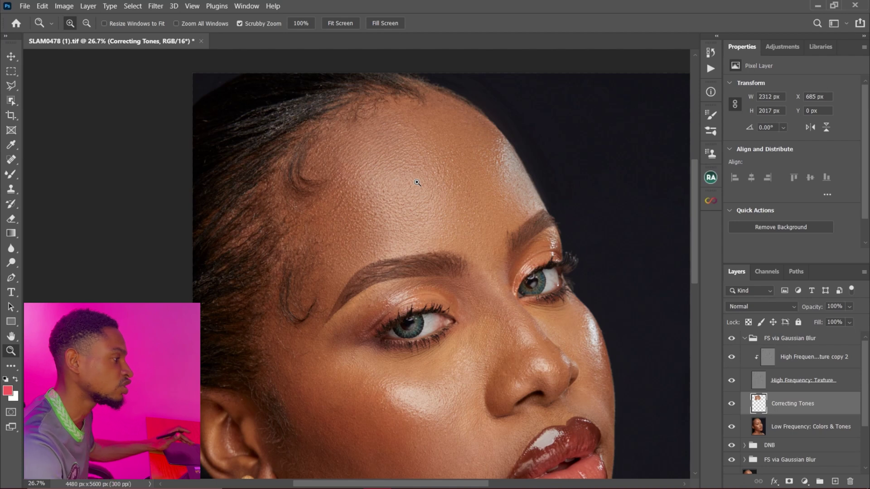
key(ctrl+0)
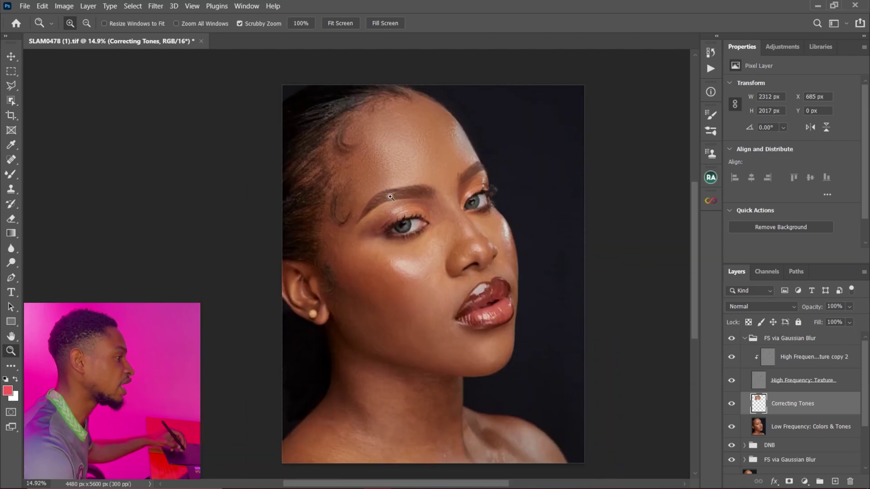
- Hide the High Frequency: Texture layer and blend the tones from the near temple onto the cheek with the Mixer Brush
click(732, 380)
key(b)
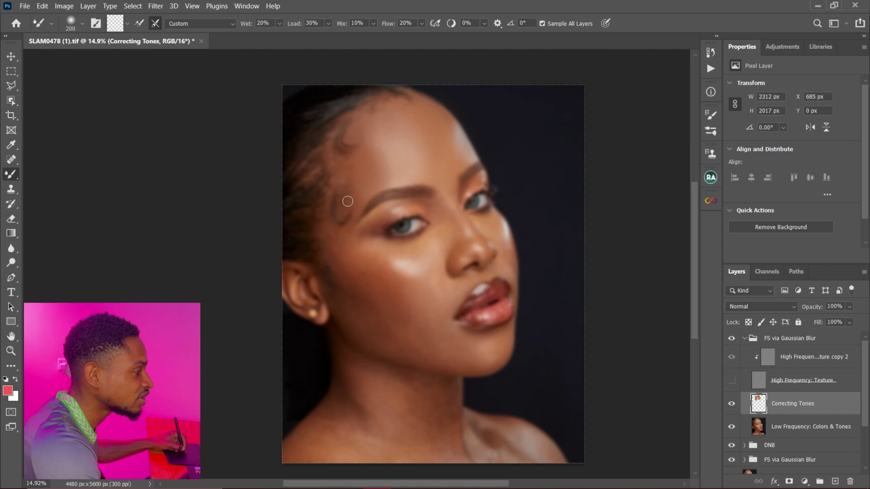
drag(332, 225, 370, 250)
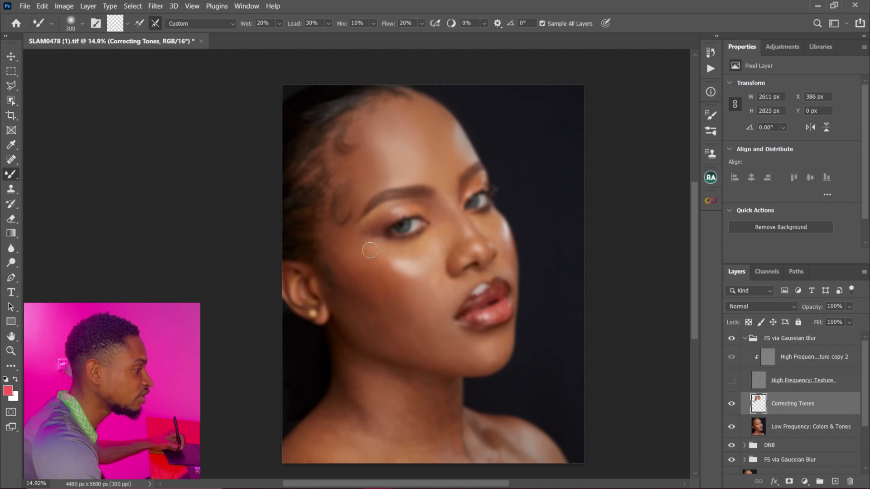
key(bracketright)
key(bracketright)
drag(375, 300, 358, 270)
- Try Mixer Brush sizes from 250 px up to 600 px over the near temple and cheek and reduce the size again
key(bracketleft)
key(bracketleft)
key(bracketleft)
key(bracketleft)
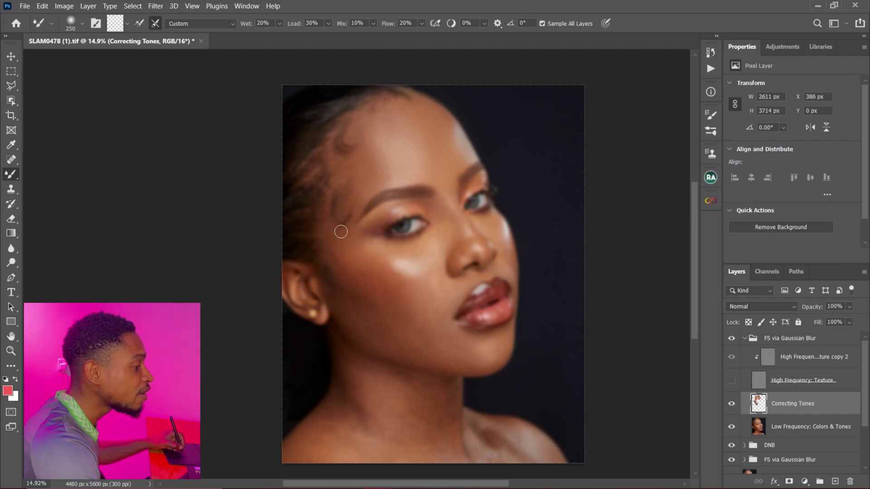
key(bracketleft)
key(bracketright)
key(bracketright)
key(bracketright)
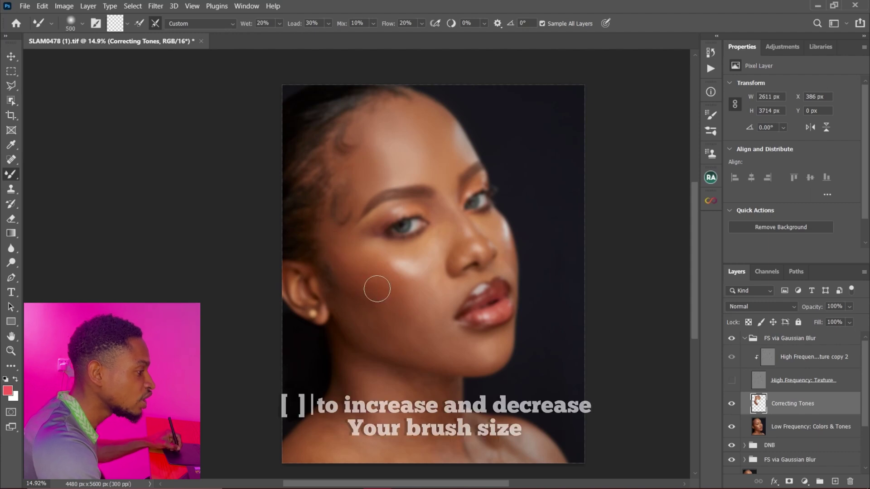
key(bracketright)
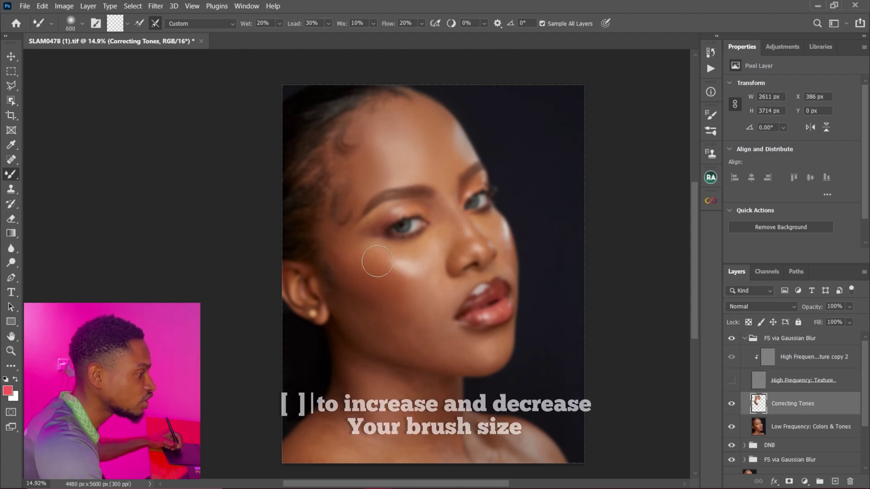
key(bracketleft)
key(bracketleft)
key(bracketleft)
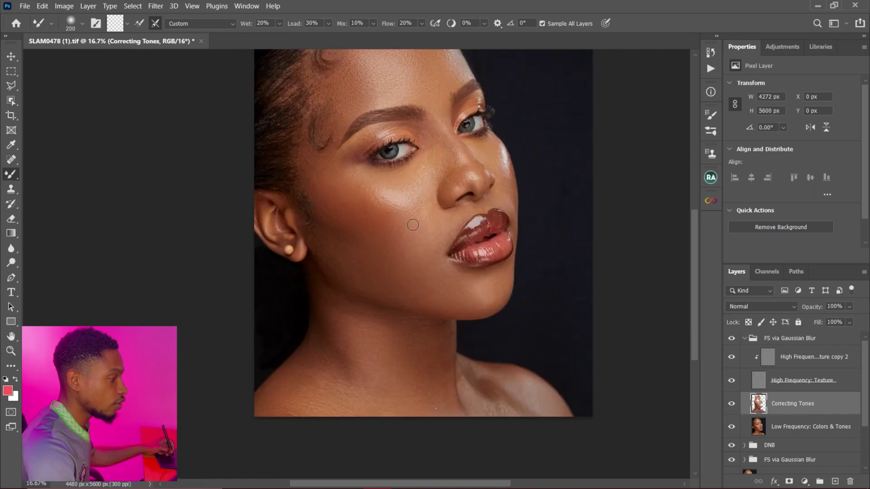
- Compare the portrait before and after the tone correction by toggling the visibility of the upper FS via Gaussian Blur group
drag(413, 198, 431, 204)
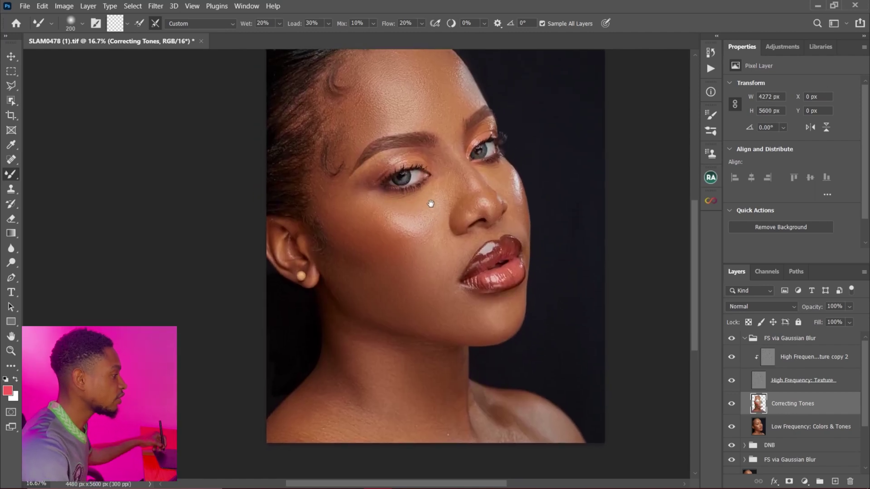
click(730, 338)
click(733, 338)
mouse_move(436, 221)
mouse_down()
mouse_move(443, 262)
mouse_move(439, 255)
mouse_up()
key(z)
key(b)
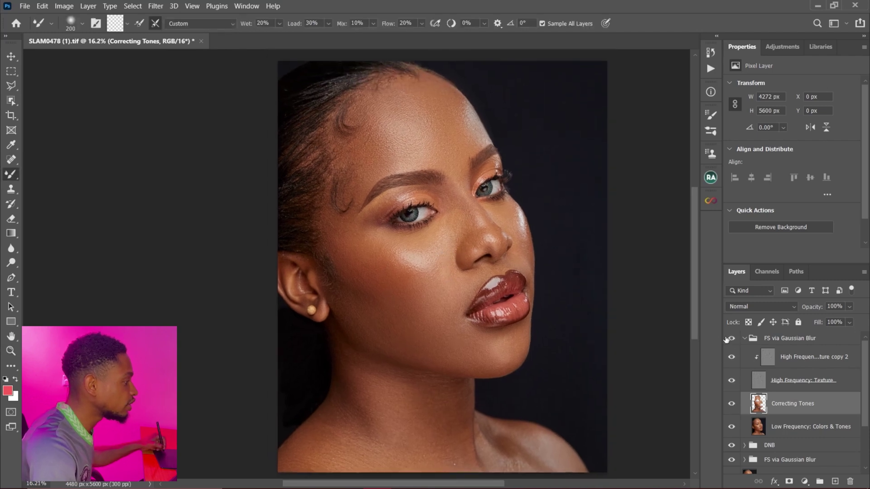
click(733, 339)
click(732, 340)
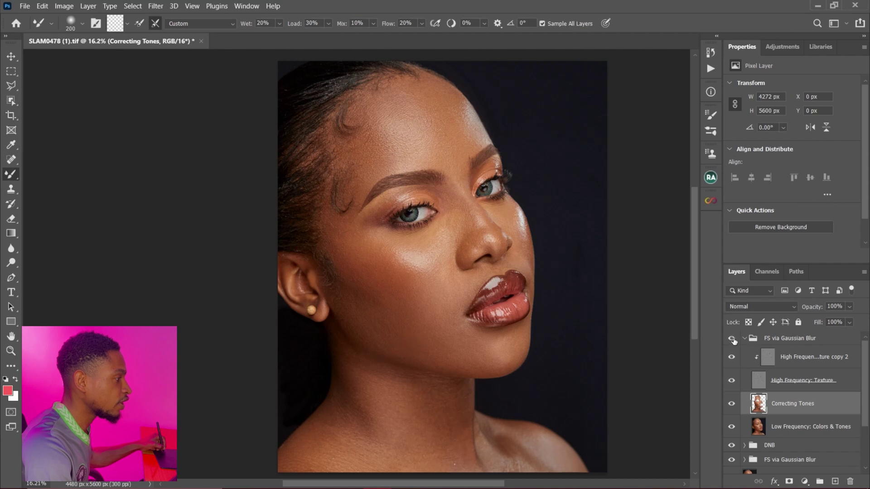
click(734, 340)
click(733, 340)
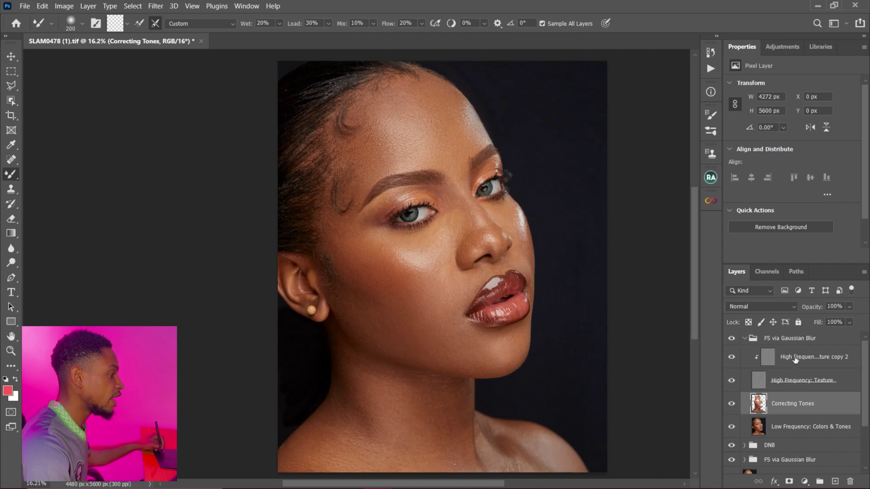
- Clone nearby skin texture over the white spot on the lower neck on High Frequency: Texture copy 2 with the Clone Stamp at 25 px
scroll(426, 274, down, 2)
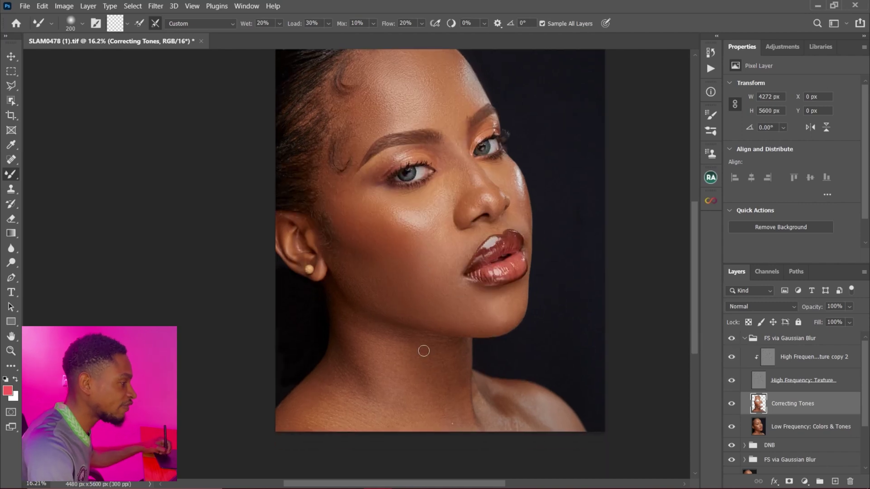
scroll(423, 351, down, 5)
scroll(417, 336, up, 5)
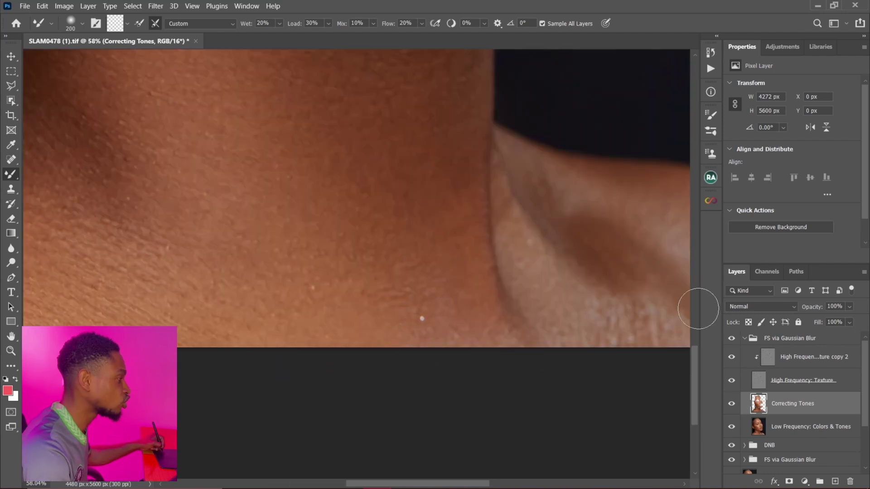
click(771, 361)
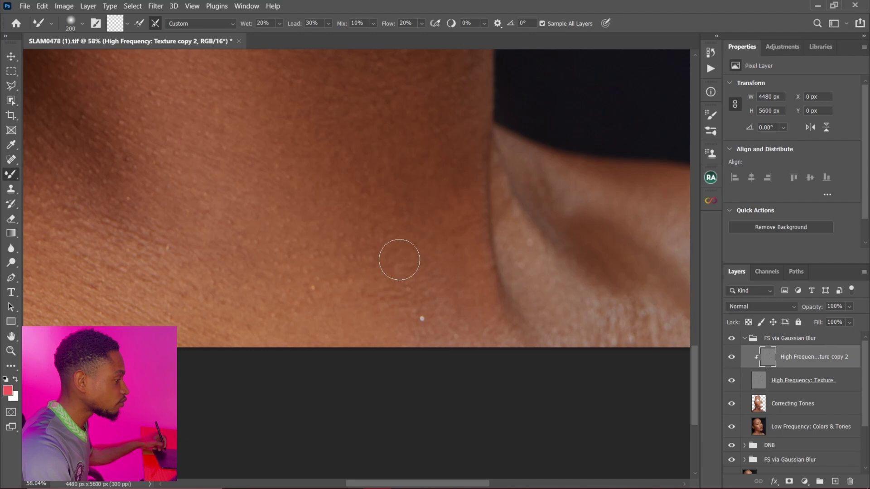
key(s)
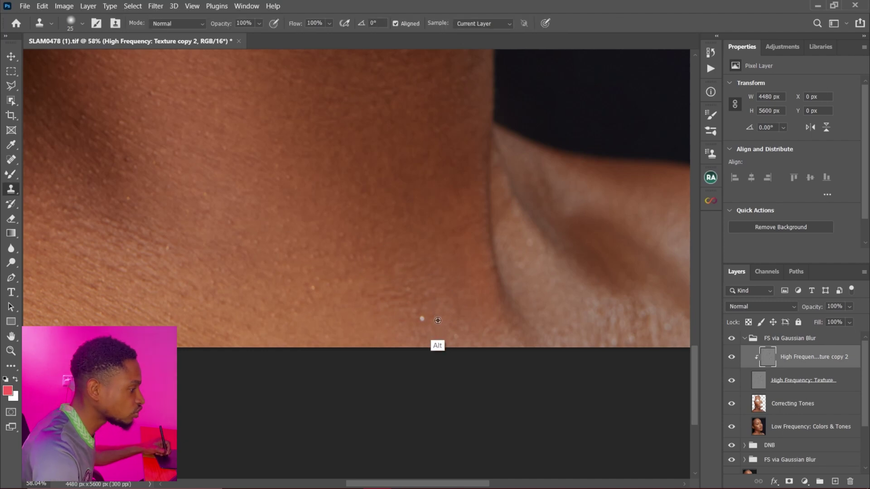
alt+click(438, 319)
click(422, 318)
alt+click(439, 313)
mouse_move(426, 315)
mouse_down()
mouse_move(344, 301)
mouse_move(388, 406)
mouse_up()
- Examine the eyes, nose and forehead up close for remaining texture flaws
key(z)
key(space)
key(z)
drag(418, 146, 467, 153)
key(space)
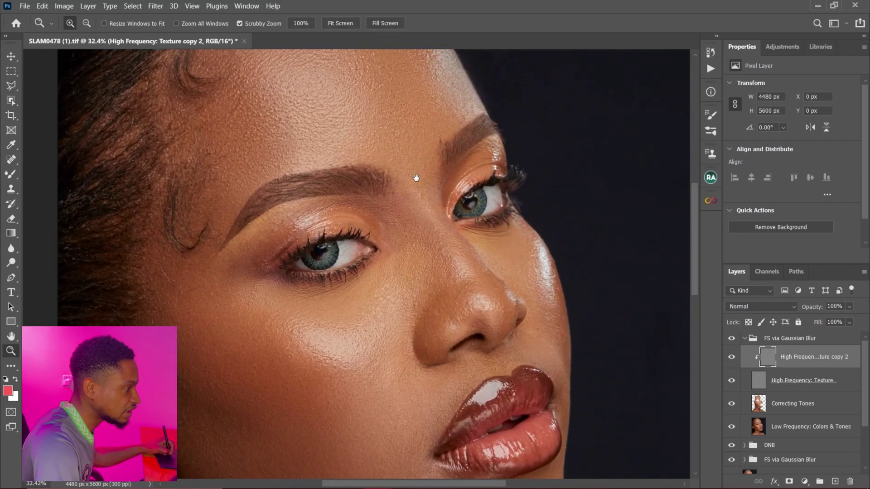
drag(415, 179, 438, 185)
key(space)
drag(460, 215, 383, 214)
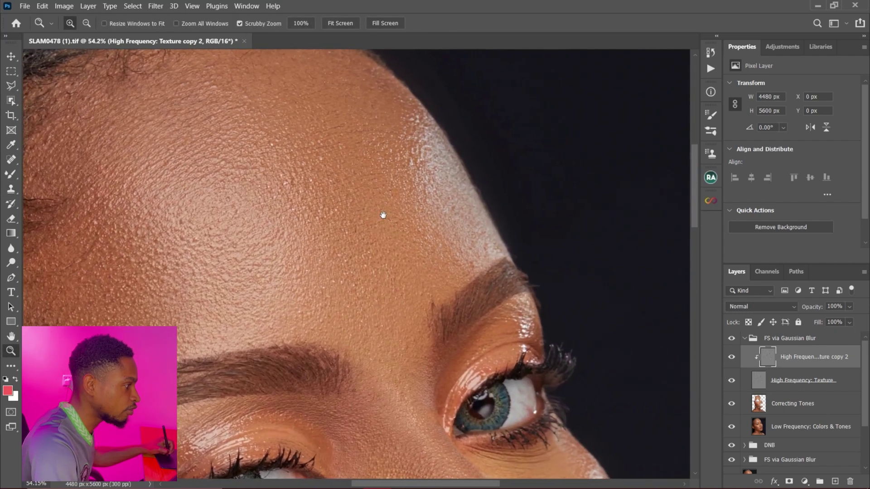
drag(442, 260, 390, 263)
key(space)
drag(413, 305, 386, 225)
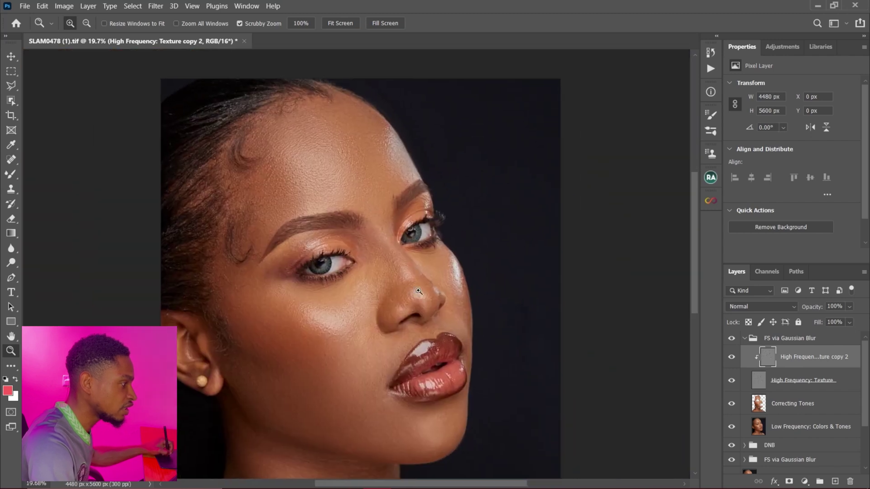
- Inspect the highlight on the far cheek with the Clone Stamp ready and return to a view of the whole portrait
mouse_move(407, 275)
mouse_down()
mouse_move(443, 278)
mouse_move(394, 280)
mouse_up()
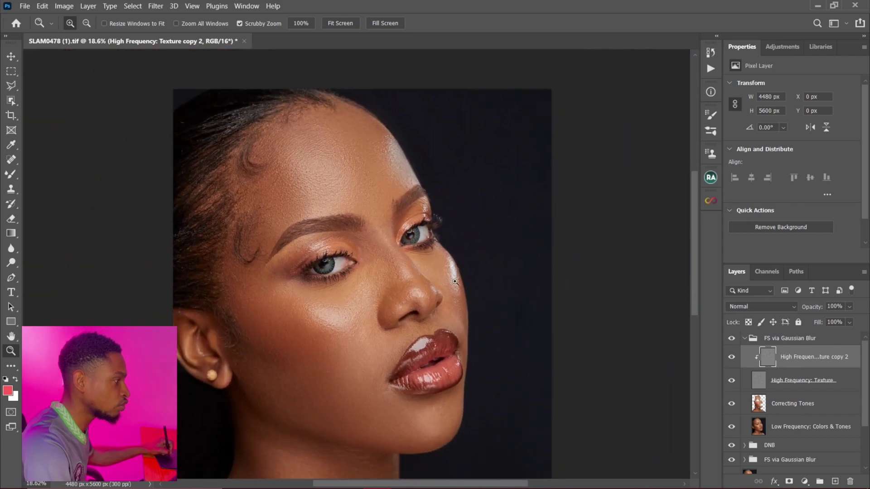
drag(453, 270, 514, 277)
key(s)
key(alt)
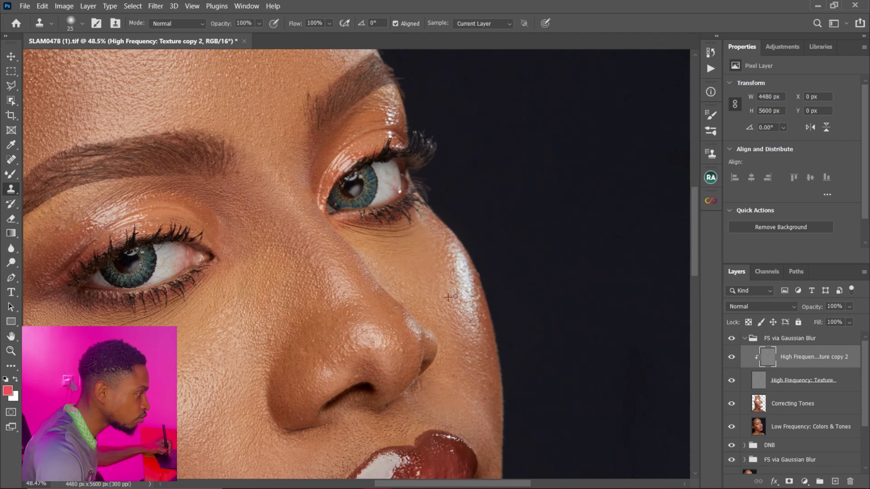
key(z)
drag(426, 232, 384, 234)
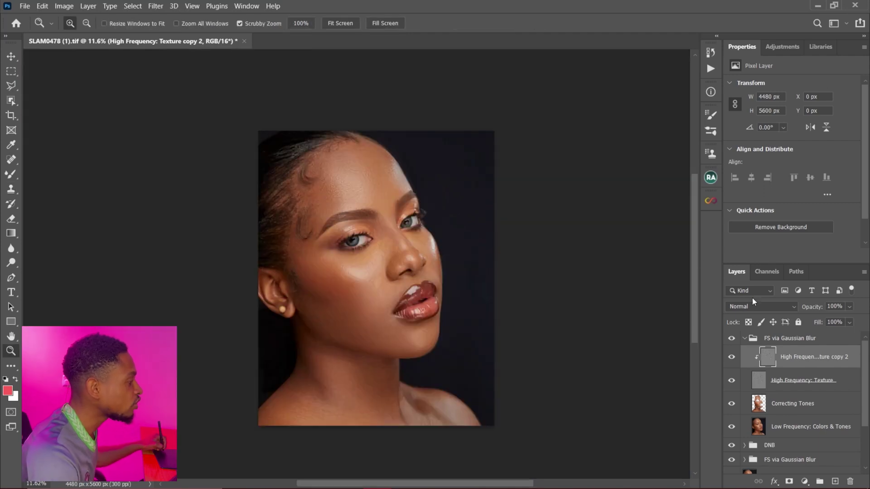
- Collapse the top FS via Gaussian Blur group and add a Gradient Map adjustment above it using the Basics Foreground to Background preset
click(745, 339)
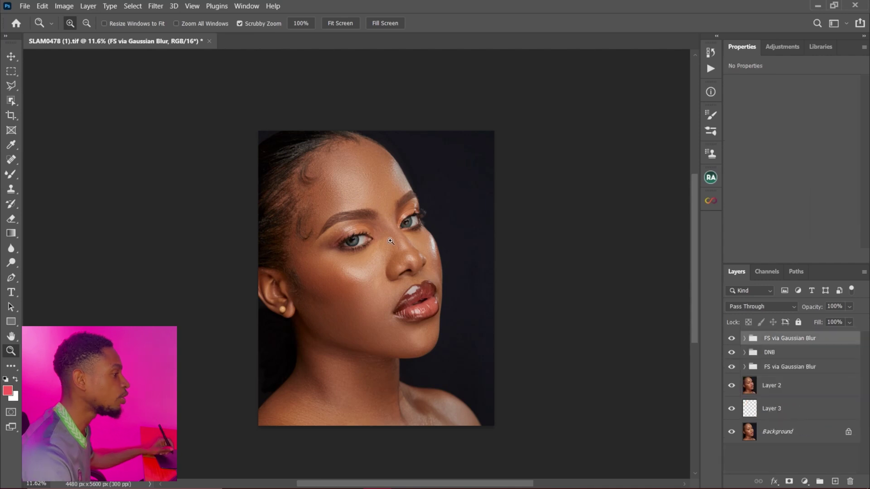
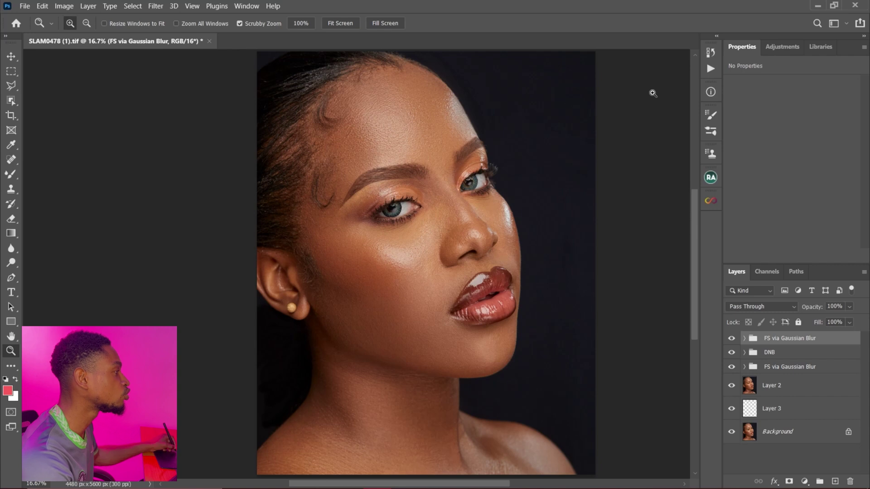
click(785, 54)
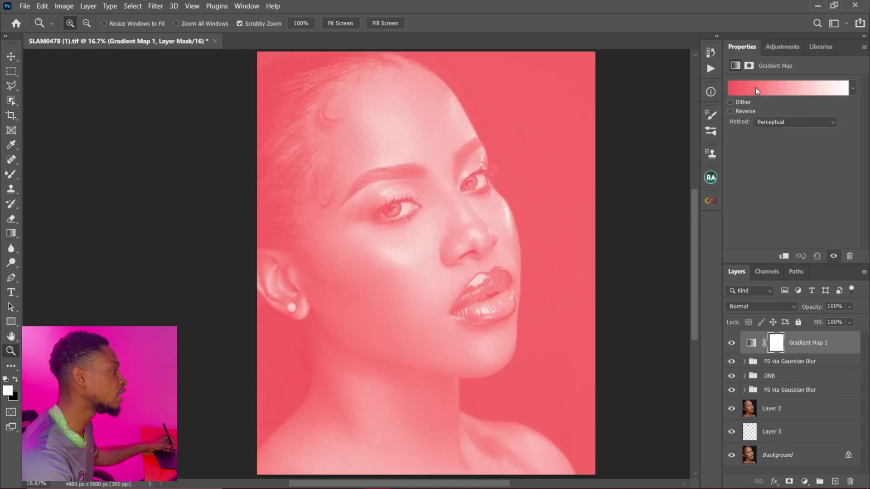
click(760, 86)
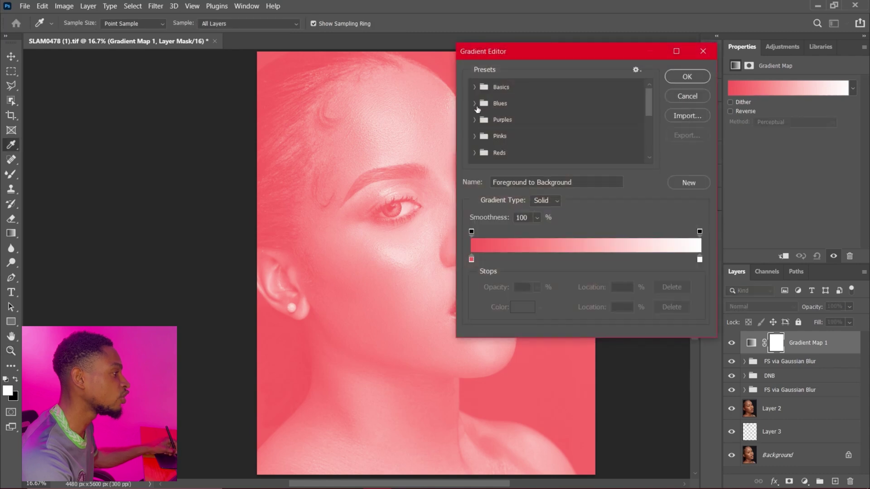
click(474, 87)
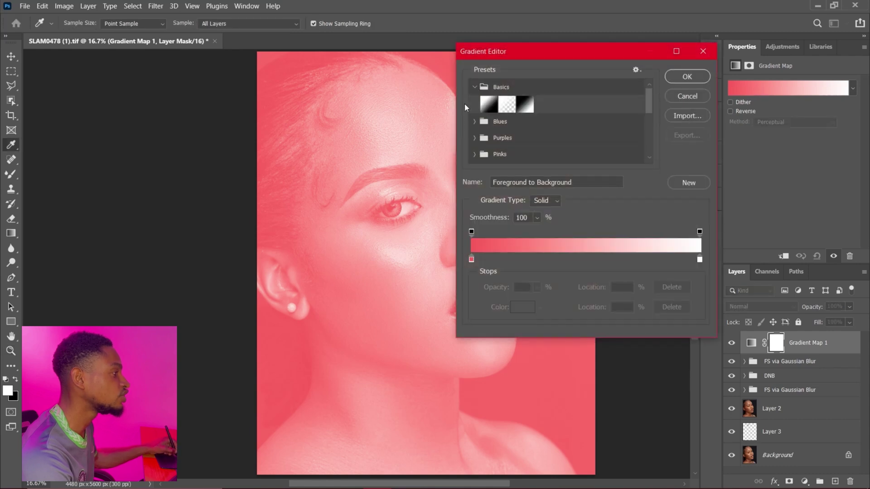
click(489, 106)
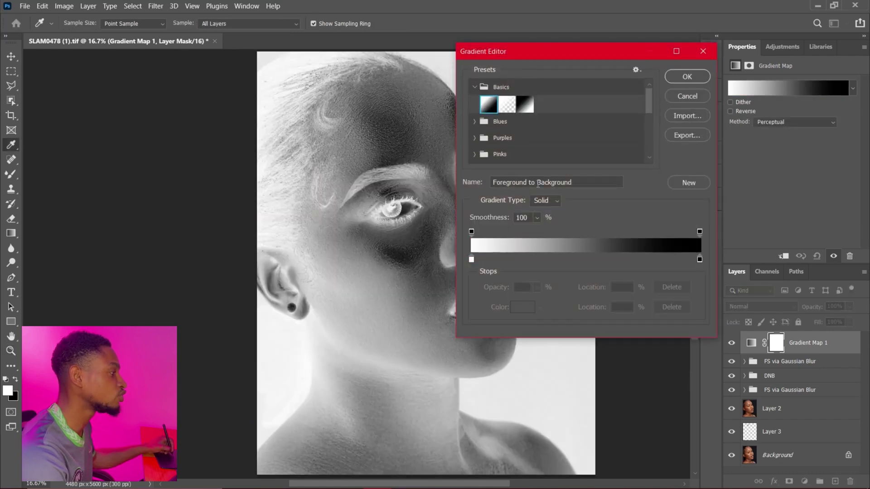
click(685, 75)
- Set the gradient map's method to Classic and invert its layer mask to black
key(z)
click(782, 122)
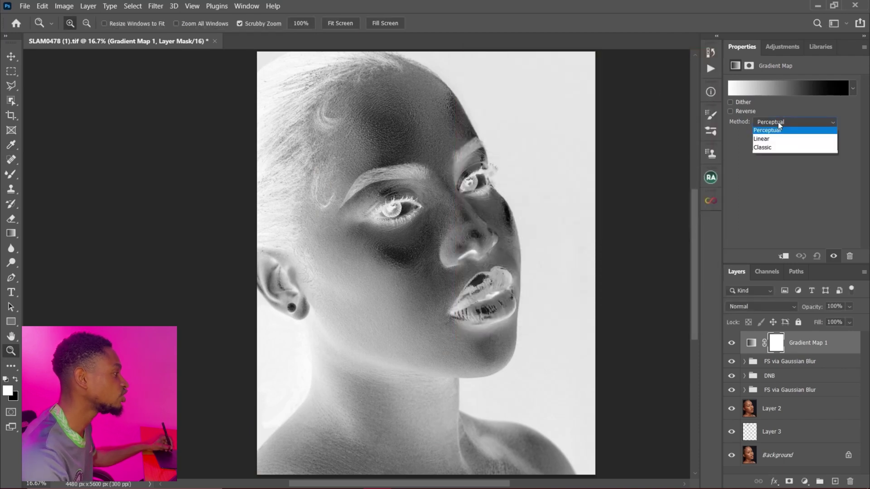
click(769, 151)
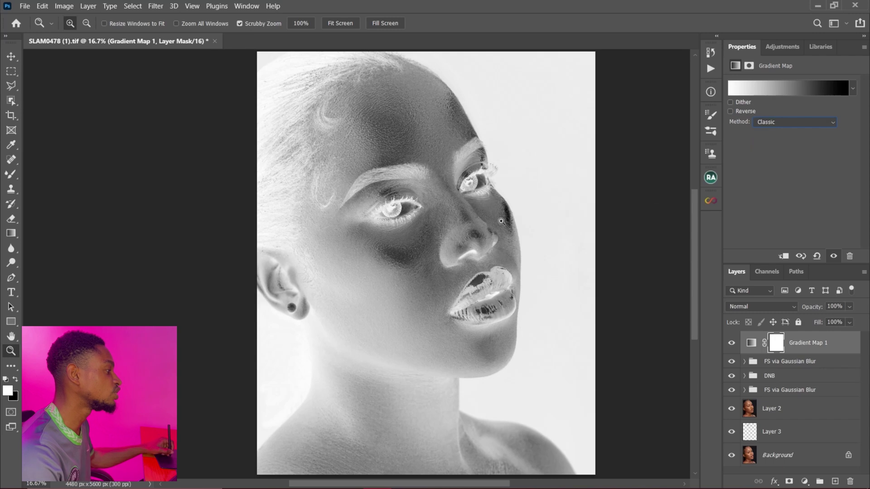
click(774, 336)
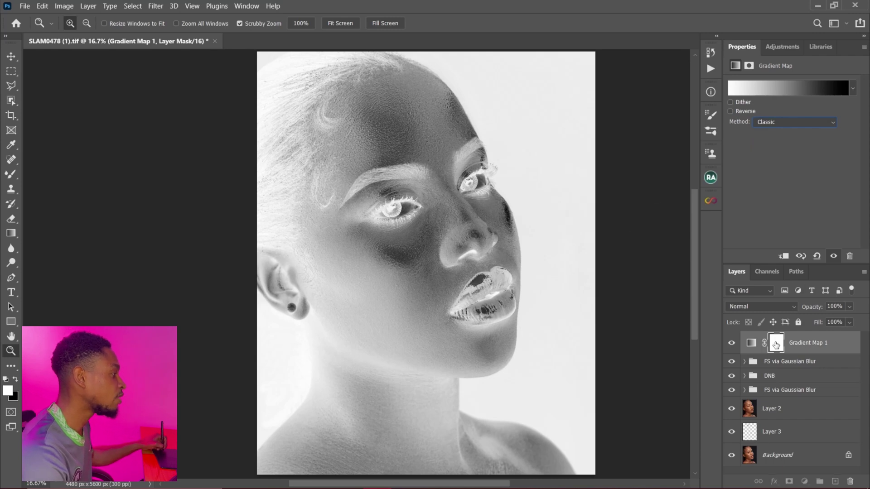
key(ctrl+i)
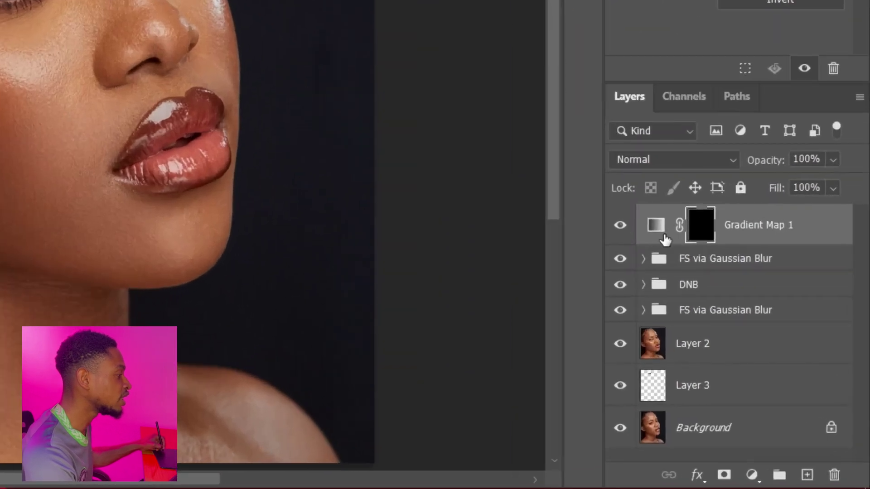
- Add a middle colour stop to the gradient map's gradient and set its location to 50%
click(750, 345)
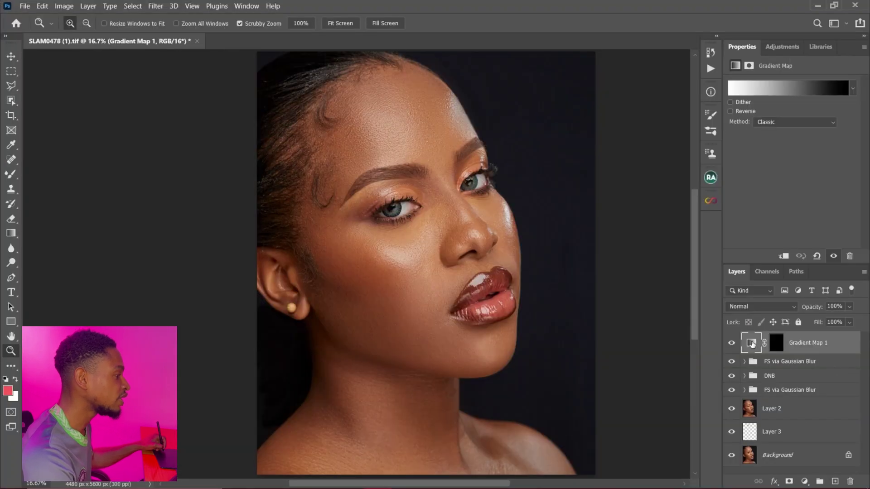
click(767, 89)
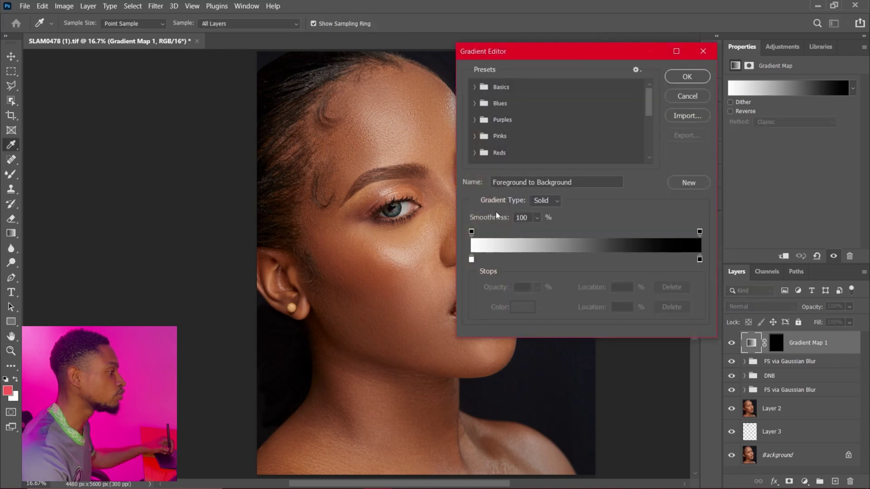
click(471, 266)
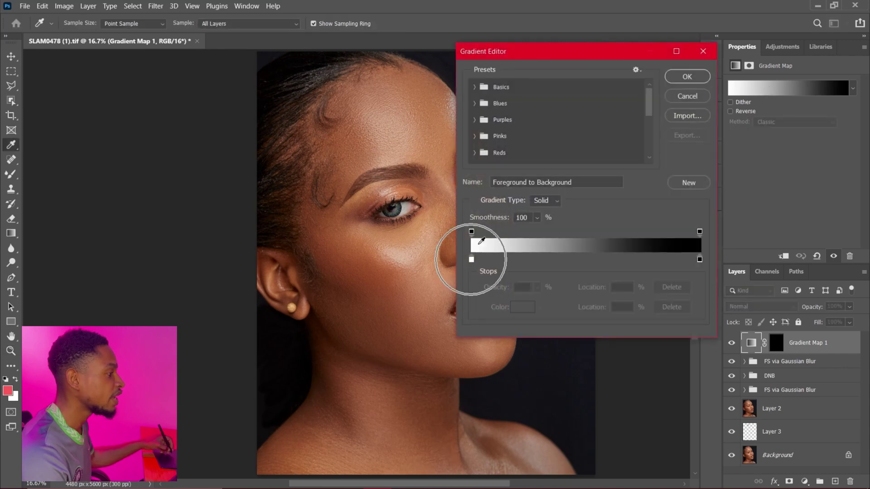
double_click(579, 258)
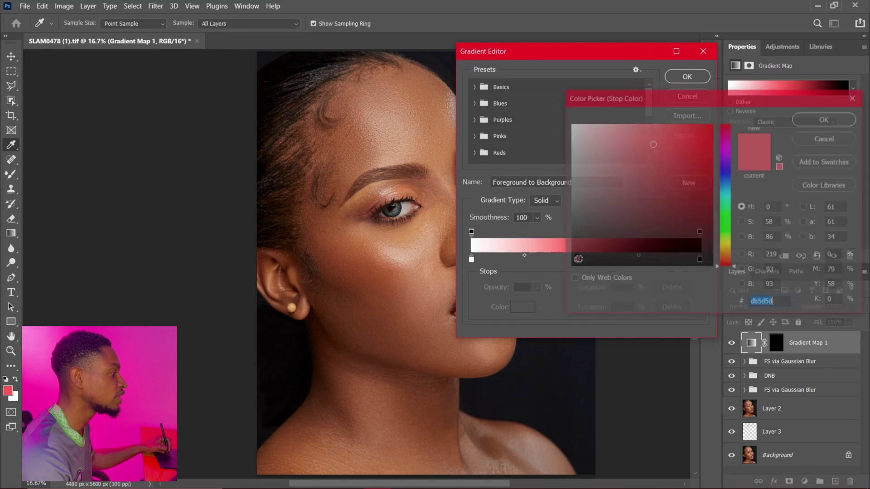
click(834, 117)
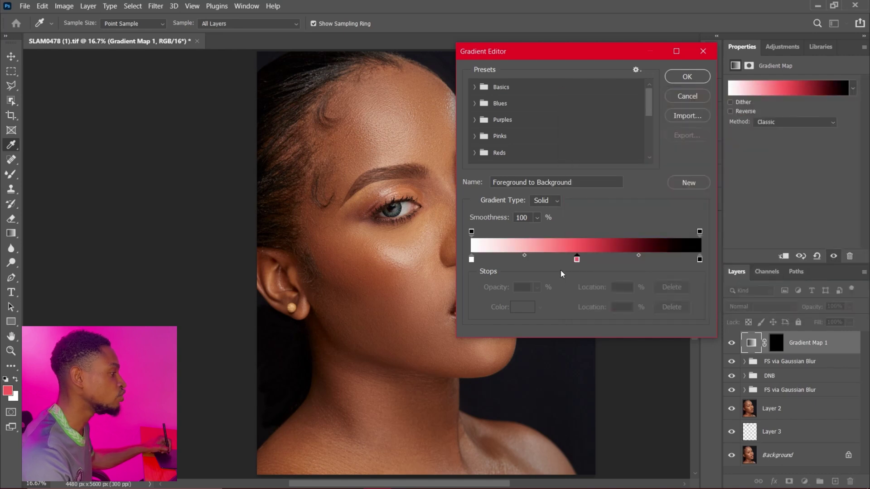
click(582, 260)
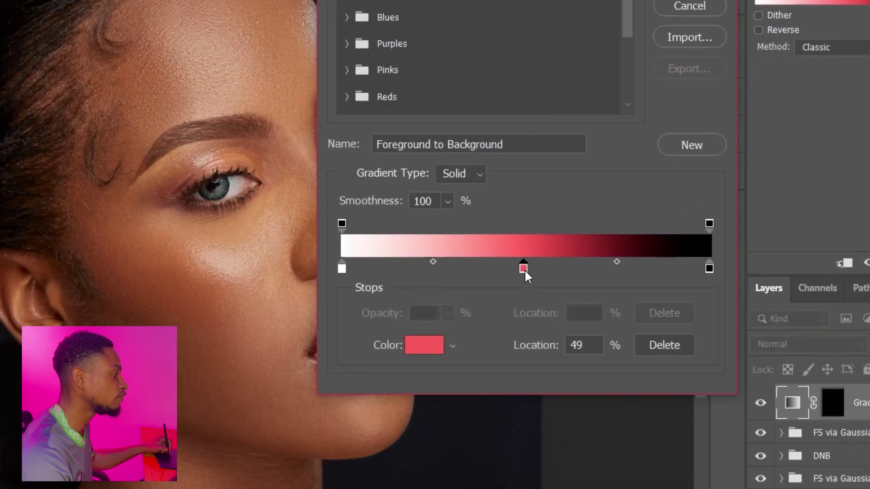
drag(527, 277, 525, 277)
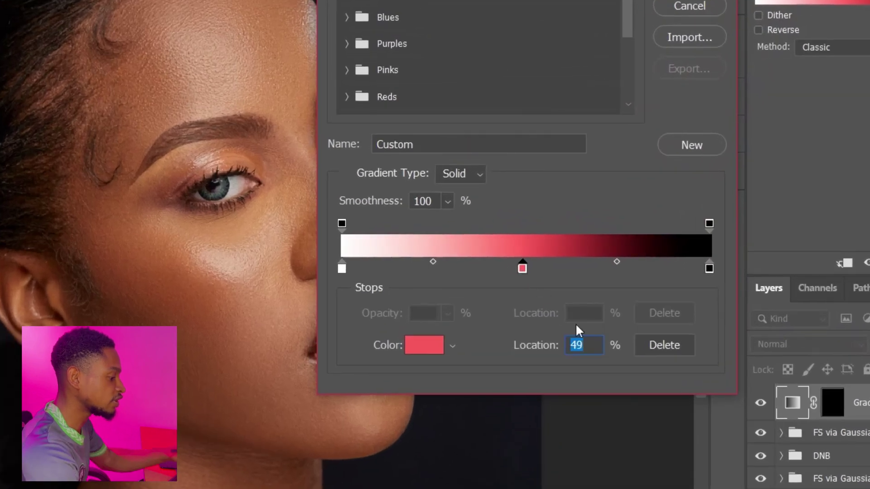
text(50)
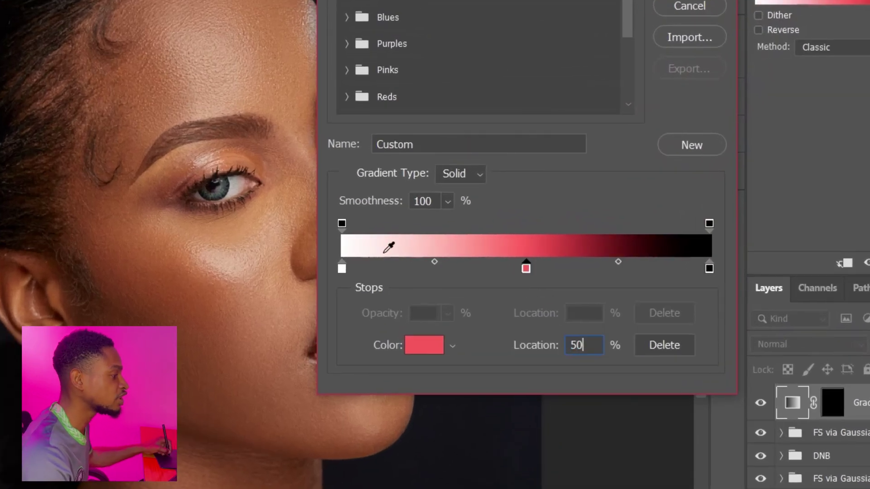
key(ctrl)
key(ctrl)
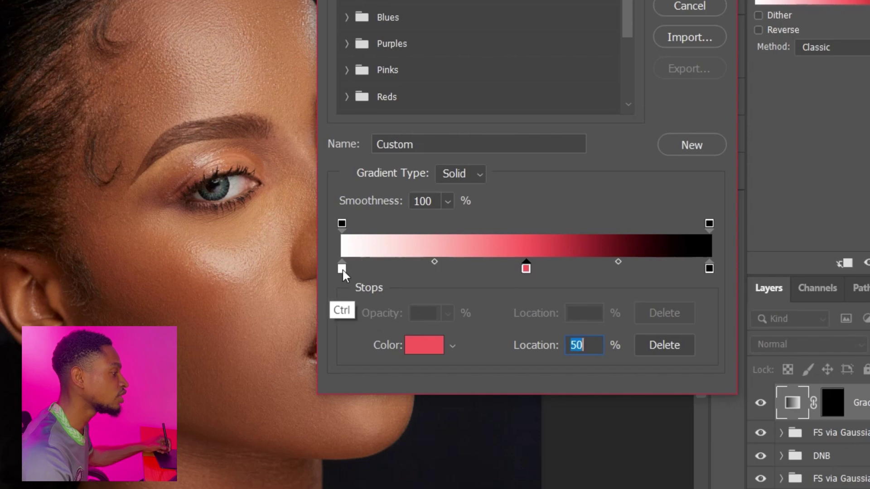
key(ctrl)
key(ctrl)
key(ctrl)
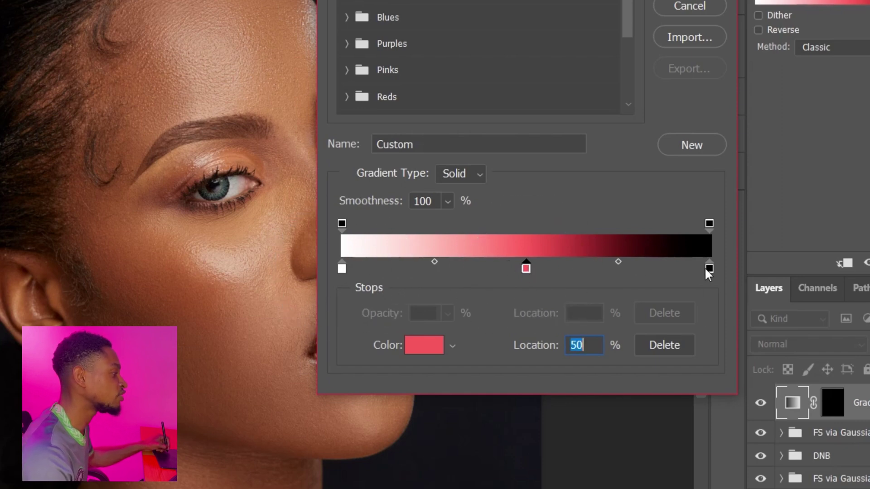
key(ctrl)
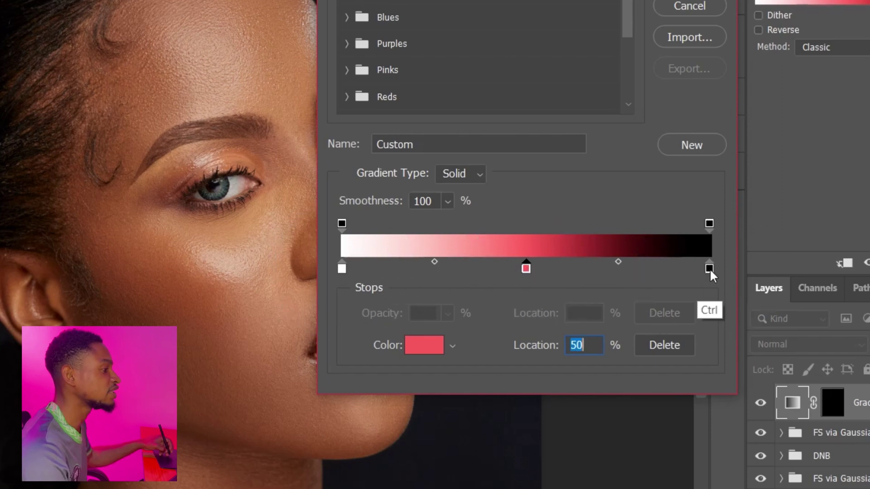
- Colour the 0% gradient stop with darker brown skin sampled near the hairline and the 50% stop with lighter skin from the forehead
click(342, 269)
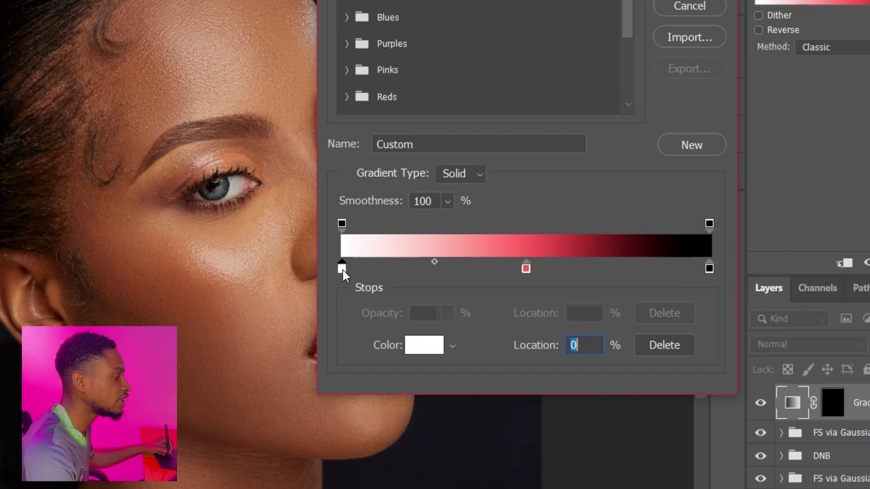
double_click(342, 268)
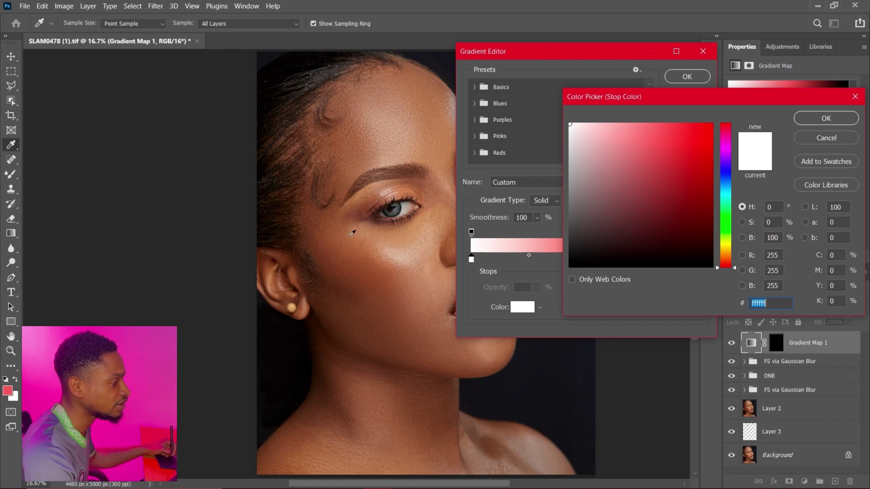
click(345, 146)
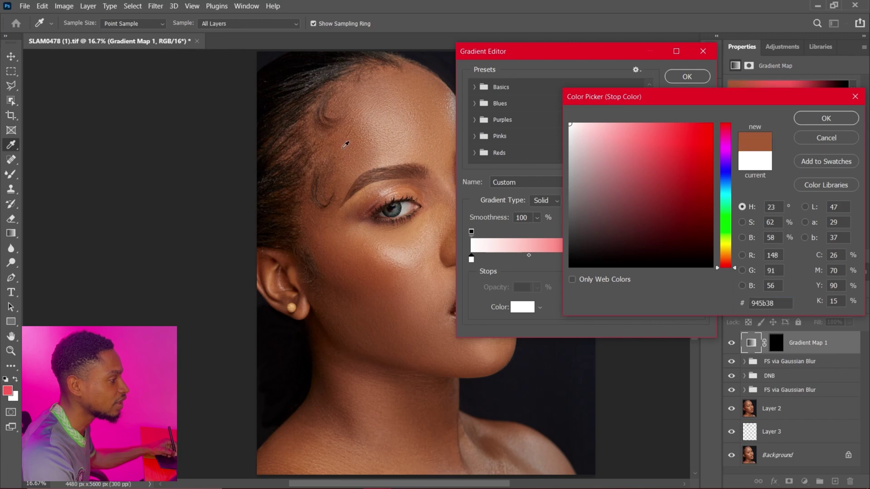
click(812, 117)
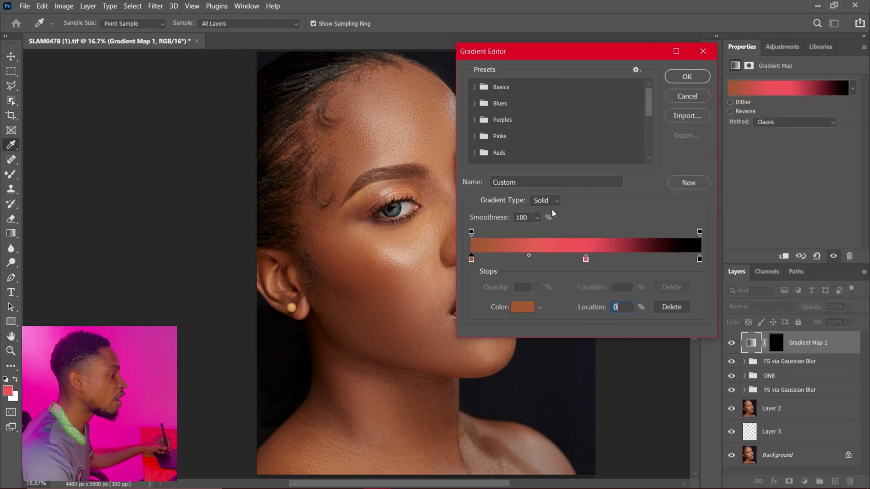
click(585, 259)
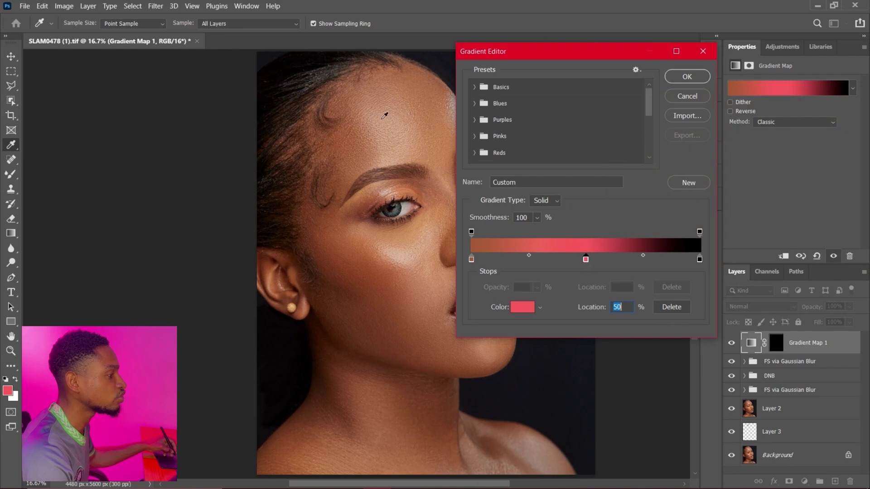
click(431, 117)
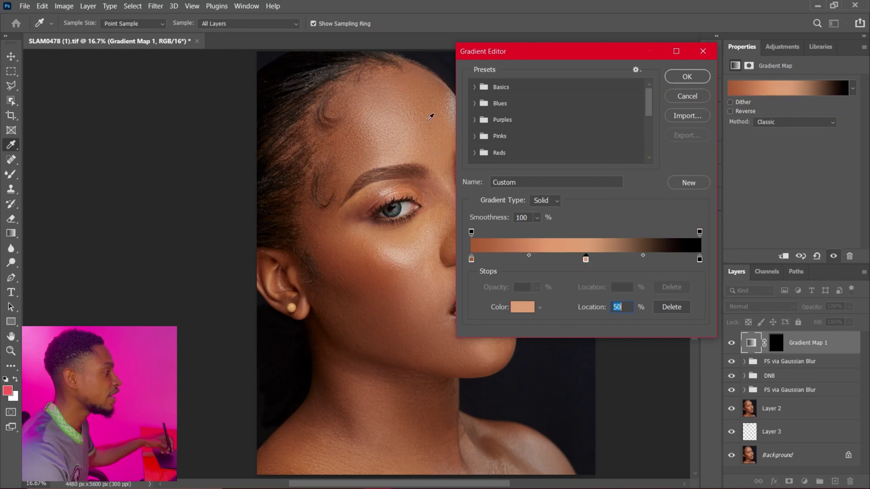
- Colour the 100% gradient stop with the highlight tone sampled from the cheek below the eye, and accept the gradient
click(699, 260)
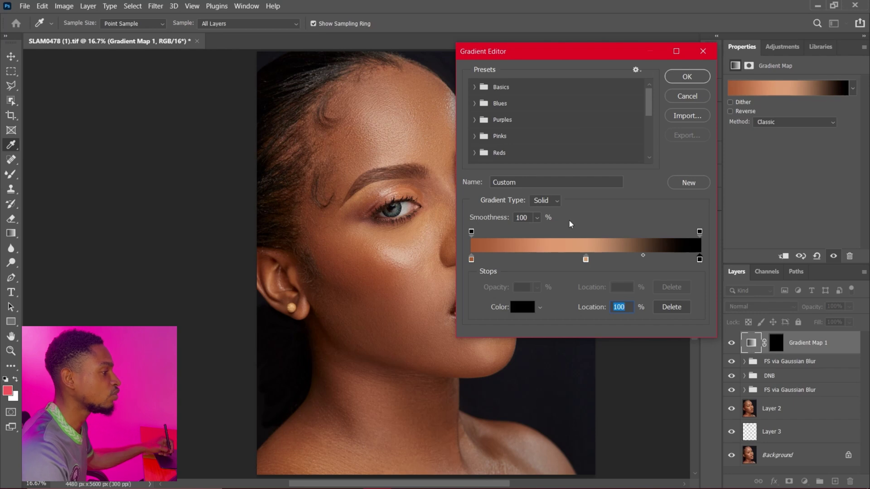
key(ctrl)
key(ctrl)
key(ctrl)
key(ctrl)
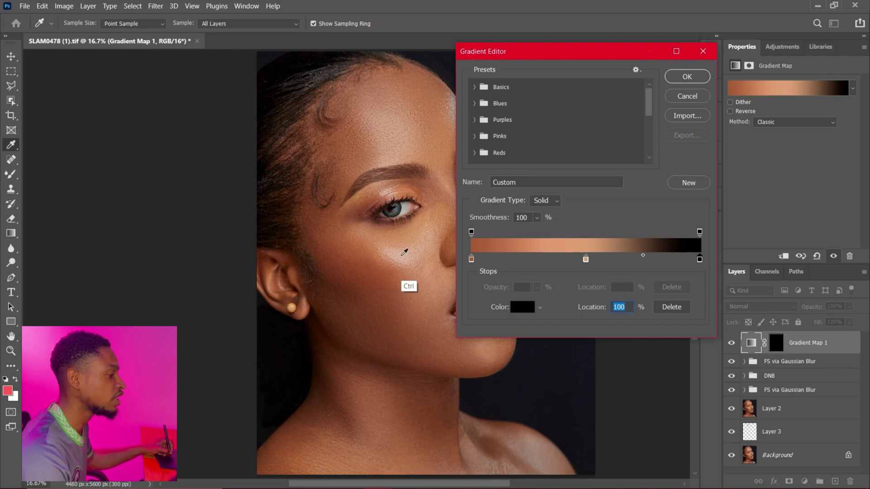
click(401, 252)
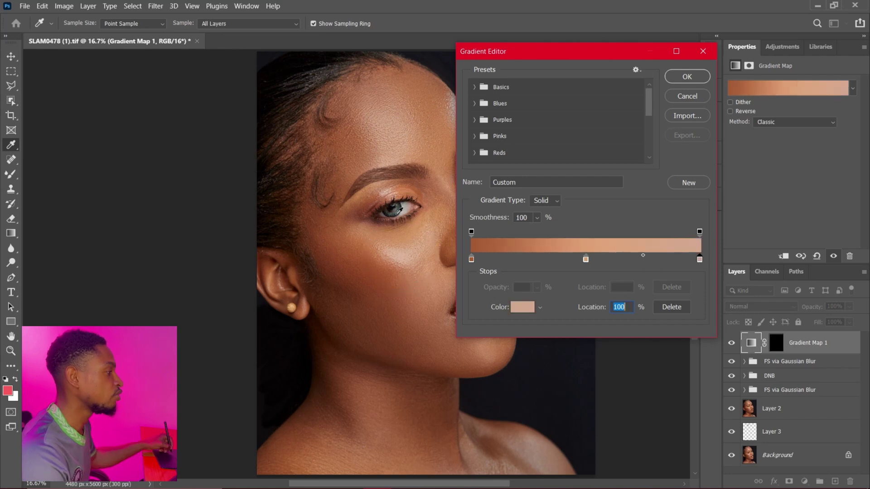
key(ctrl)
key(ctrl)
key(ctrl)
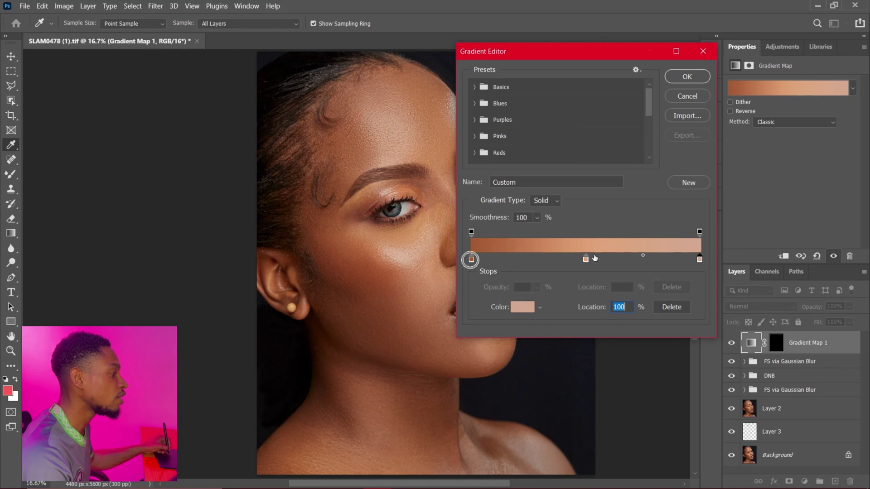
key(ctrl)
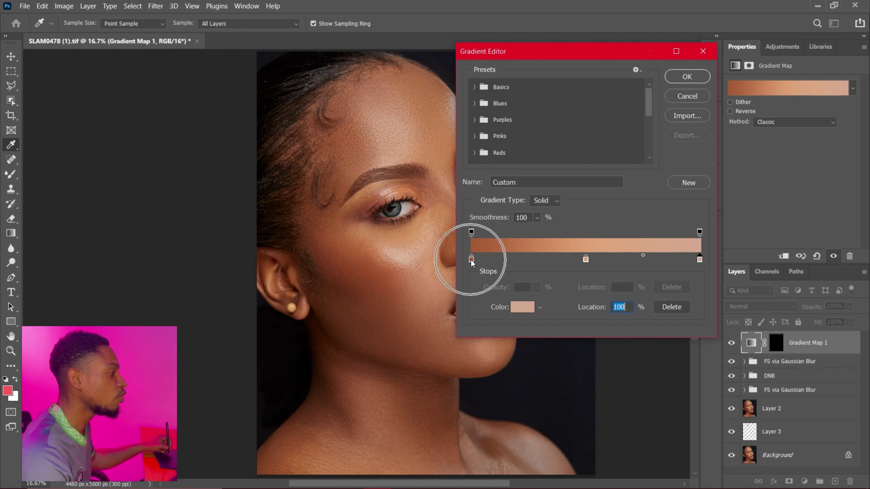
key(ctrl)
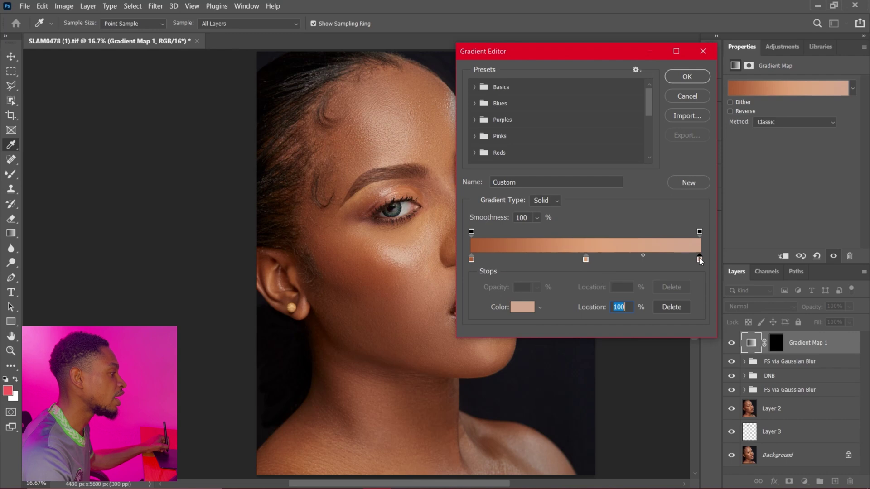
key(ctrl)
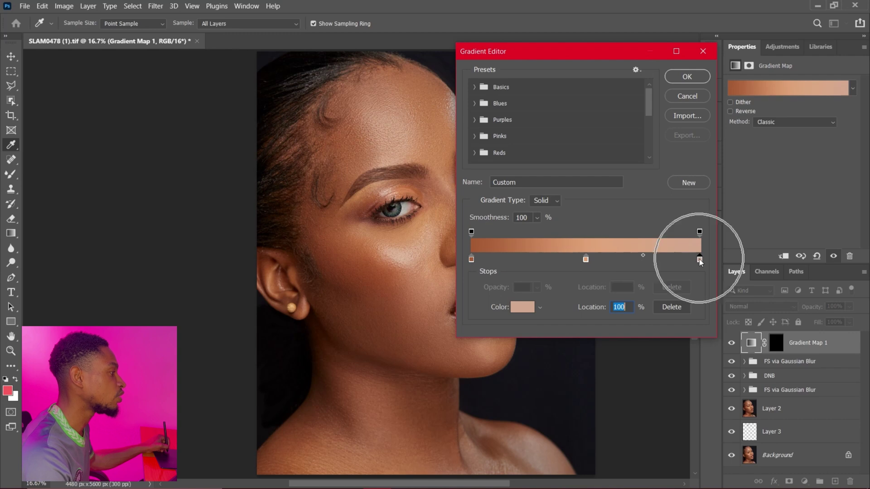
click(685, 77)
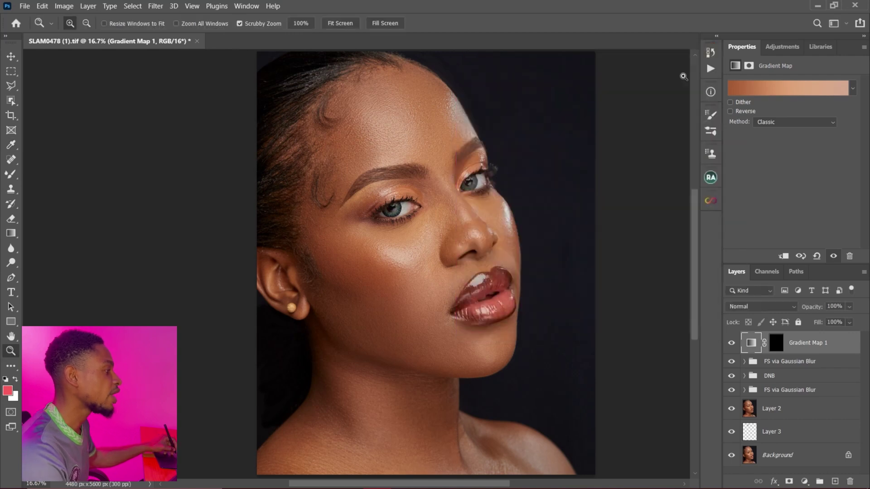
- Select the gradient map's layer mask and paint white over the forehead with a 600 px soft brush
click(778, 347)
key(ctrl)
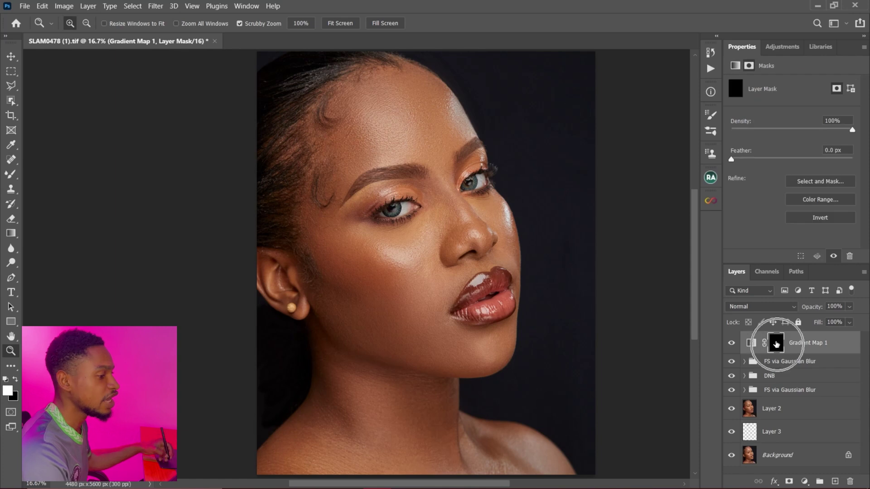
click(11, 174)
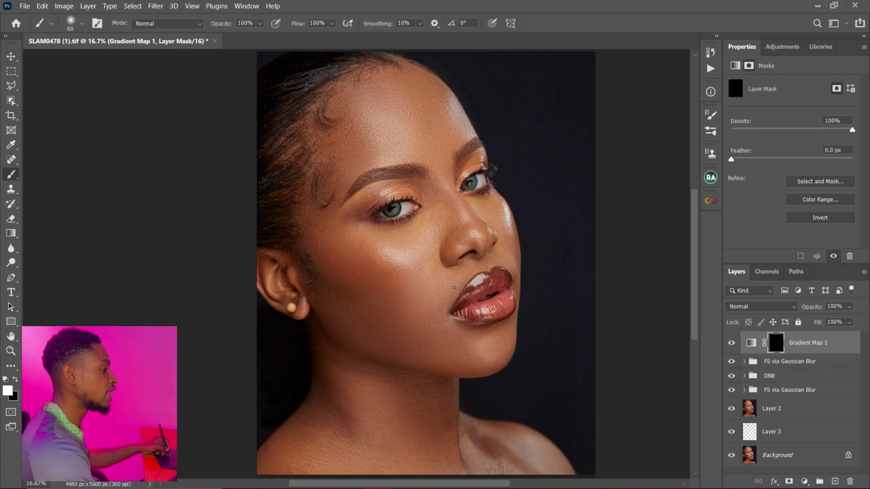
key(bracketright)
key(bracketright)
key(bracketright)
key(bracketright)
key(bracketright)
key(bracketright)
key(bracketright)
key(bracketright)
key(bracketright)
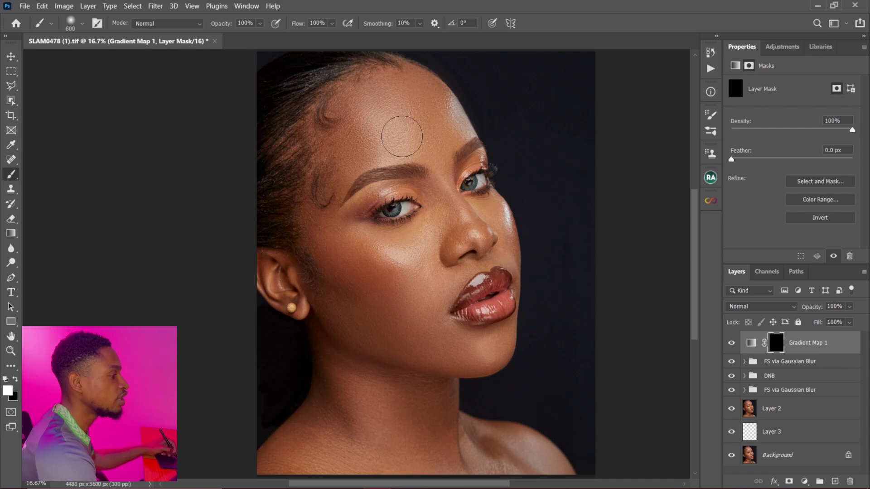
mouse_move(387, 113)
mouse_down()
mouse_move(370, 128)
mouse_move(378, 137)
mouse_move(398, 97)
mouse_move(368, 104)
mouse_move(348, 147)
mouse_move(345, 132)
mouse_move(349, 148)
mouse_move(377, 129)
mouse_up()
- Reveal the gradient map along the forehead's edges, hairline and brows on its mask, shrinking the brush down to 200 px
key(bracketleft)
key(bracketleft)
key(bracketleft)
key(bracketleft)
key(bracketright)
key(bracketright)
mouse_move(354, 102)
mouse_down()
mouse_move(374, 94)
mouse_move(426, 112)
mouse_move(437, 132)
mouse_move(406, 143)
mouse_move(417, 120)
mouse_move(423, 136)
mouse_move(437, 122)
mouse_move(317, 159)
mouse_move(474, 140)
mouse_move(406, 166)
mouse_move(363, 134)
mouse_move(378, 122)
mouse_move(337, 104)
mouse_move(374, 79)
mouse_move(397, 75)
mouse_move(440, 105)
mouse_move(344, 148)
mouse_move(358, 120)
mouse_up()
key(bracketleft)
key(bracketleft)
key(bracketleft)
key(bracketleft)
key(bracketright)
key(bracketright)
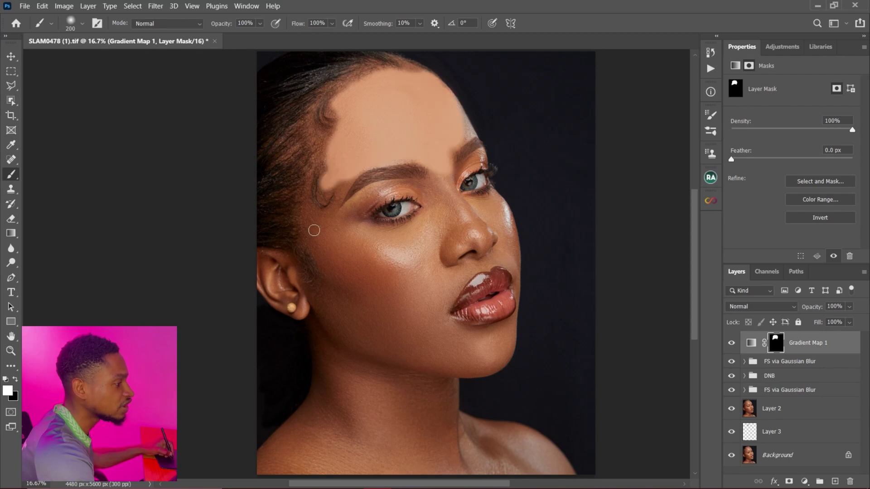
- Paint white on the mask over the cheeks, nose, chin, neck and shoulders, keeping the eyes and lips unpainted
mouse_move(311, 209)
mouse_down()
mouse_move(349, 277)
mouse_move(358, 272)
mouse_move(335, 251)
mouse_move(439, 218)
mouse_move(442, 179)
mouse_move(436, 216)
mouse_move(406, 249)
mouse_move(421, 238)
mouse_move(420, 252)
mouse_move(364, 261)
mouse_move(432, 254)
mouse_move(452, 211)
mouse_move(440, 263)
mouse_move(460, 252)
mouse_up()
mouse_move(474, 215)
mouse_down()
mouse_move(466, 207)
mouse_move(489, 203)
mouse_move(489, 222)
mouse_move(504, 238)
mouse_move(505, 223)
mouse_up()
key(bracketleft)
key(bracketleft)
key(bracketleft)
mouse_move(514, 260)
mouse_down()
mouse_move(479, 261)
mouse_move(489, 257)
mouse_move(434, 274)
mouse_move(460, 259)
mouse_move(346, 278)
mouse_move(351, 298)
mouse_move(326, 252)
mouse_move(344, 309)
mouse_move(336, 308)
mouse_move(363, 321)
mouse_move(477, 261)
mouse_move(446, 283)
mouse_up()
key(bracketright)
key(bracketright)
key(bracketright)
key(bracketright)
key(bracketright)
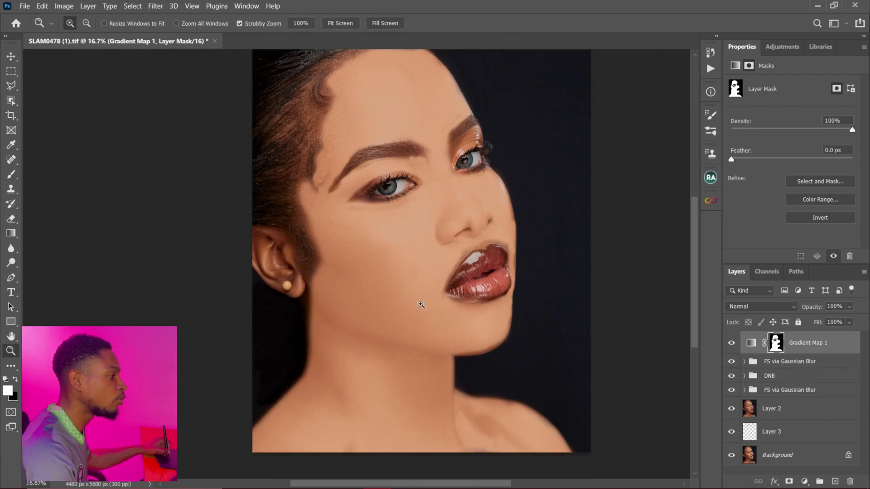
- Change the gradient map layer's blend mode to Color
scroll(421, 301, down, 3)
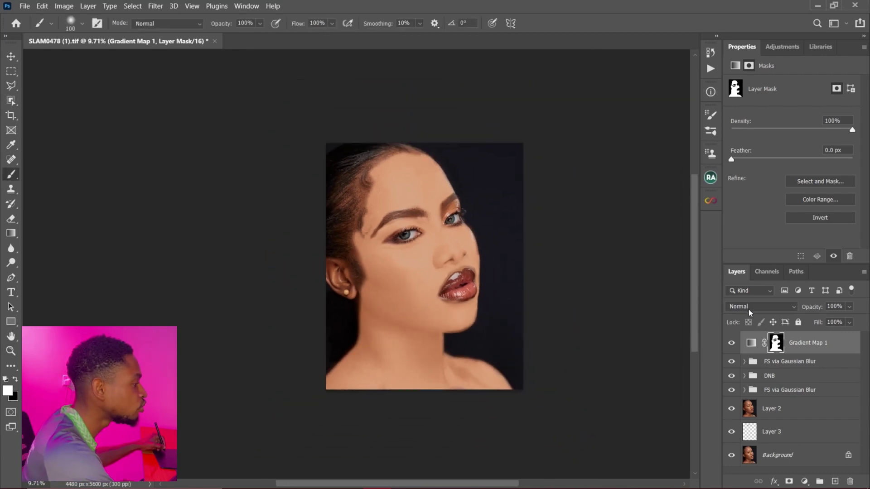
click(751, 309)
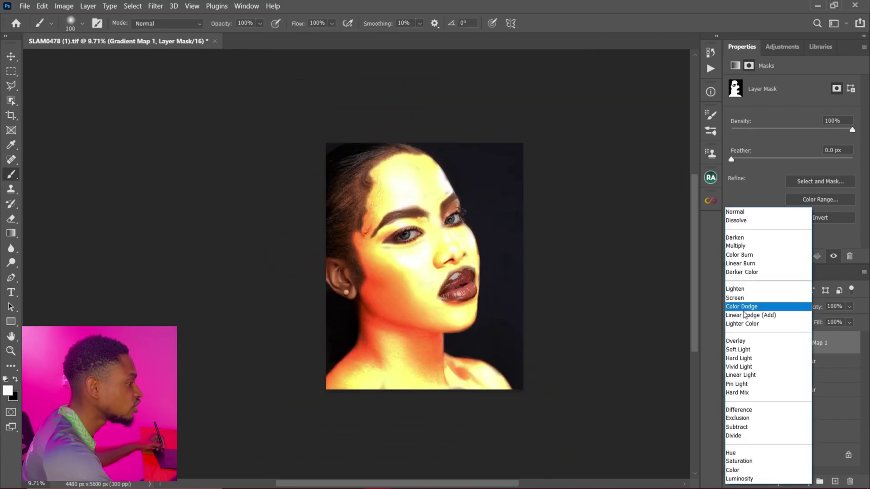
click(755, 471)
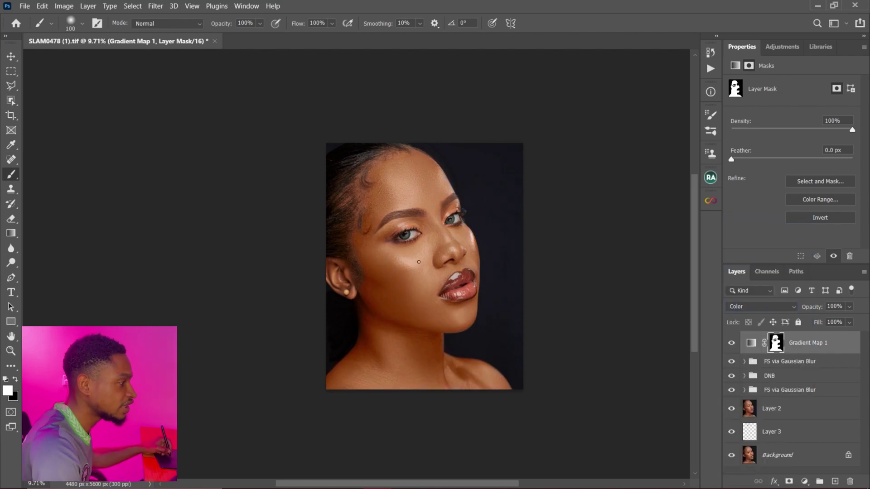
- Lower the gradient map layer's opacity to 34%
scroll(418, 262, up, 3)
drag(465, 277, 425, 270)
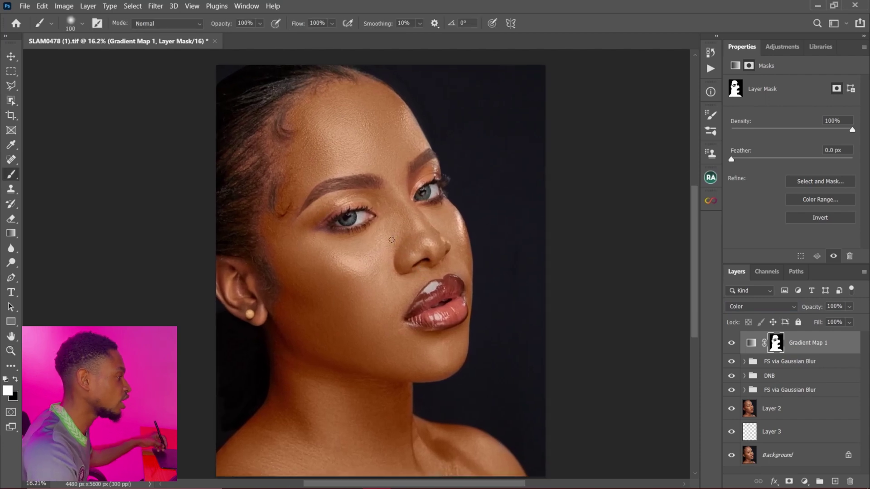
click(850, 308)
drag(862, 322, 840, 326)
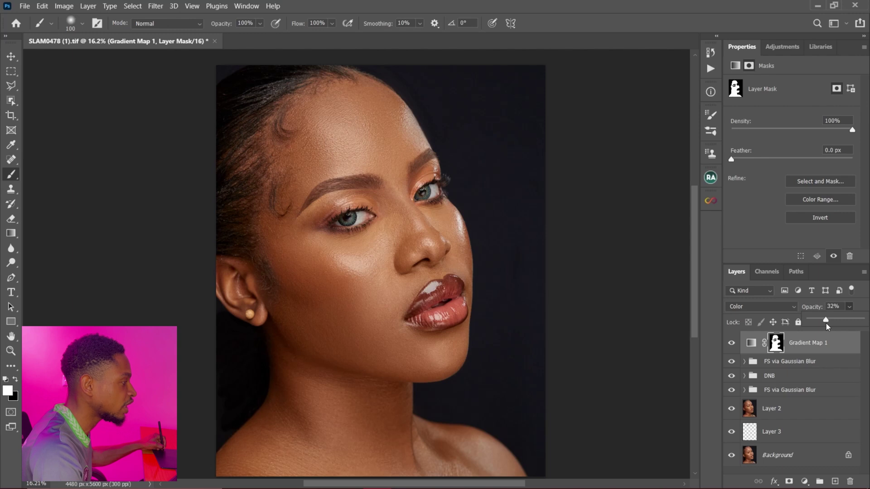
drag(827, 327, 830, 327)
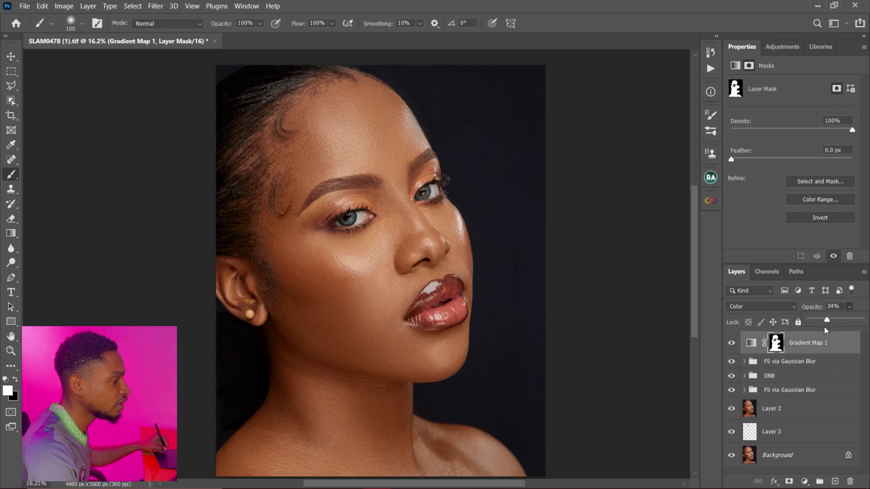
- Compare the skin tones with the gradient map layer hidden and shown, both on the whole portrait and up close
key(z)
mouse_move(388, 280)
mouse_down()
mouse_move(366, 294)
mouse_move(374, 293)
mouse_up()
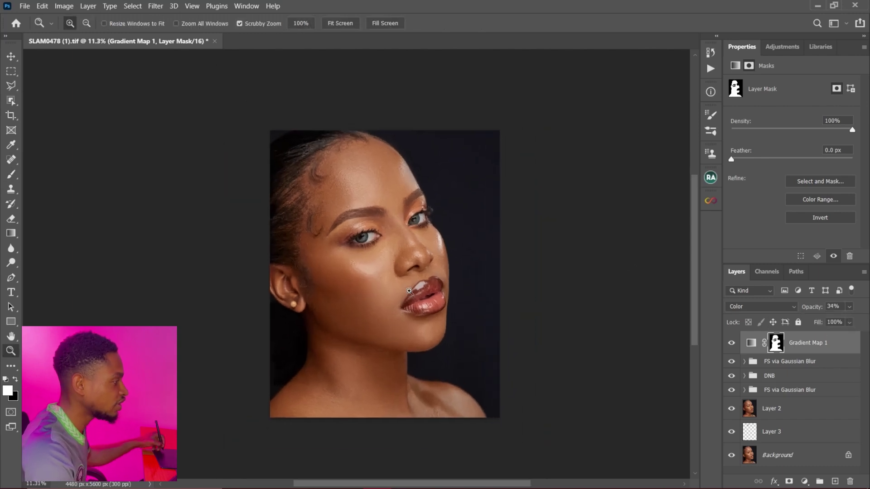
key(b)
click(732, 344)
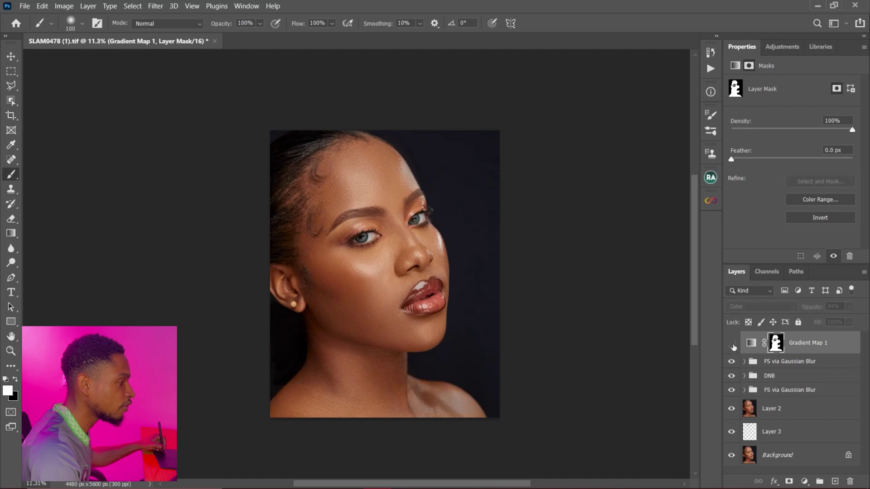
click(732, 344)
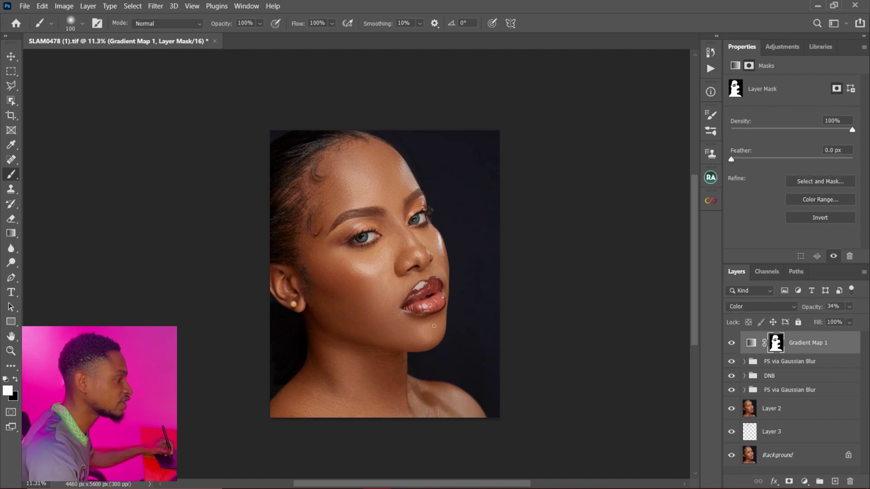
key(z)
drag(399, 227, 478, 198)
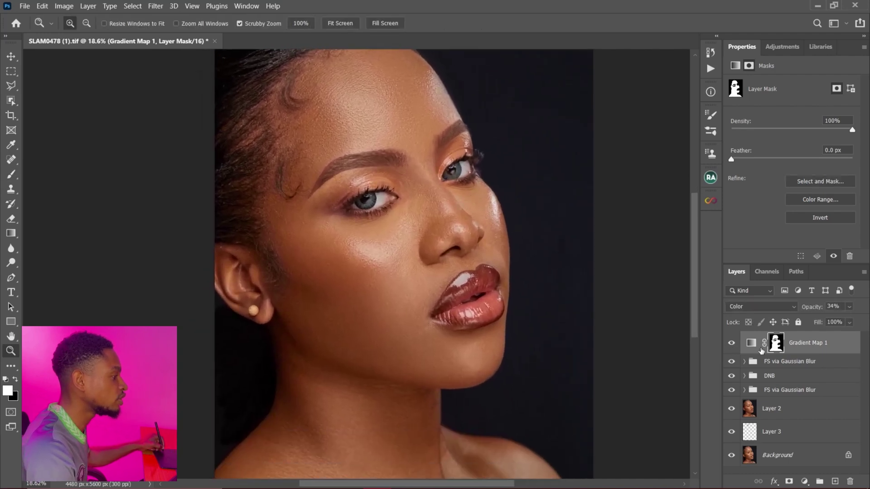
click(731, 345)
click(732, 348)
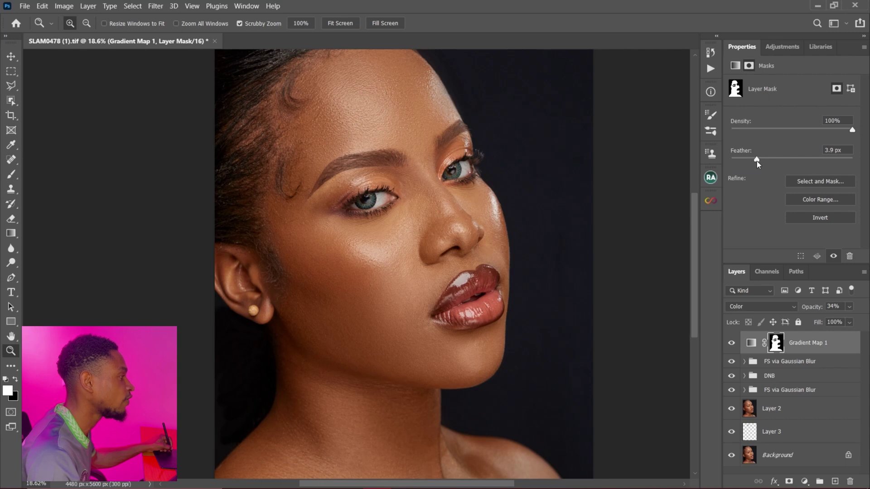
- Set the gradient map mask's feather to 4.0 px and compare the portrait with the layer hidden and shown
drag(757, 162, 758, 162)
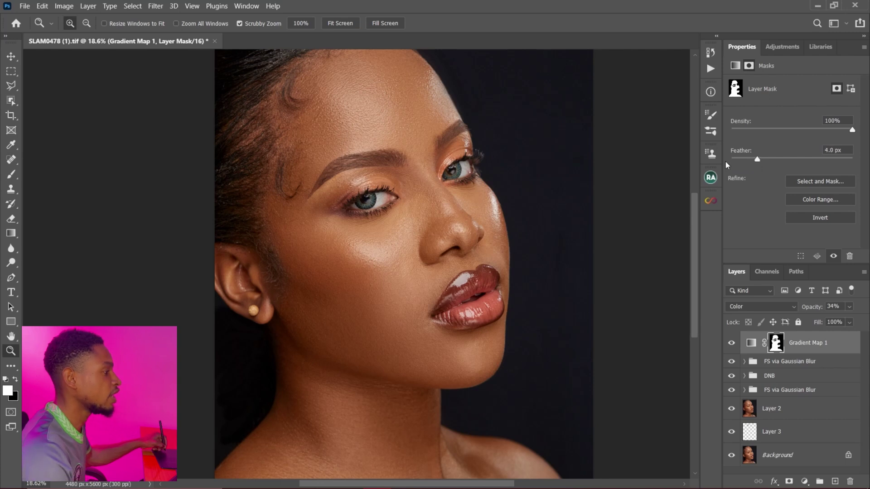
drag(460, 256, 442, 256)
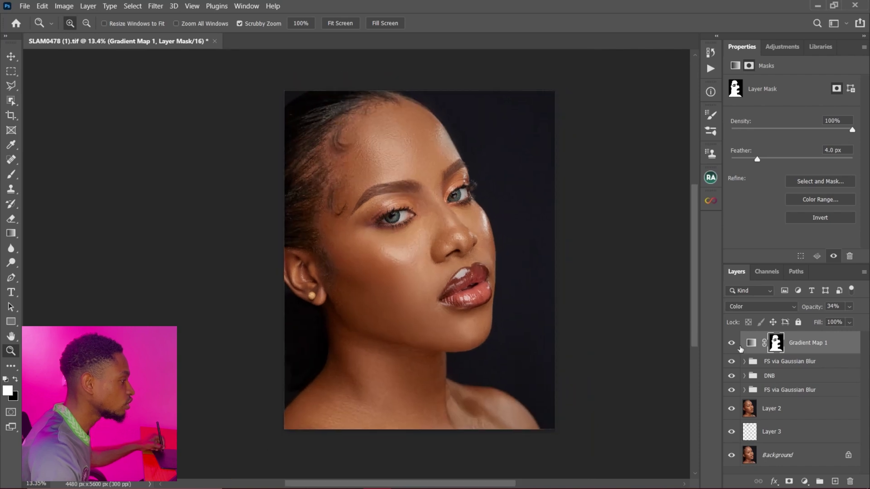
click(730, 343)
click(731, 343)
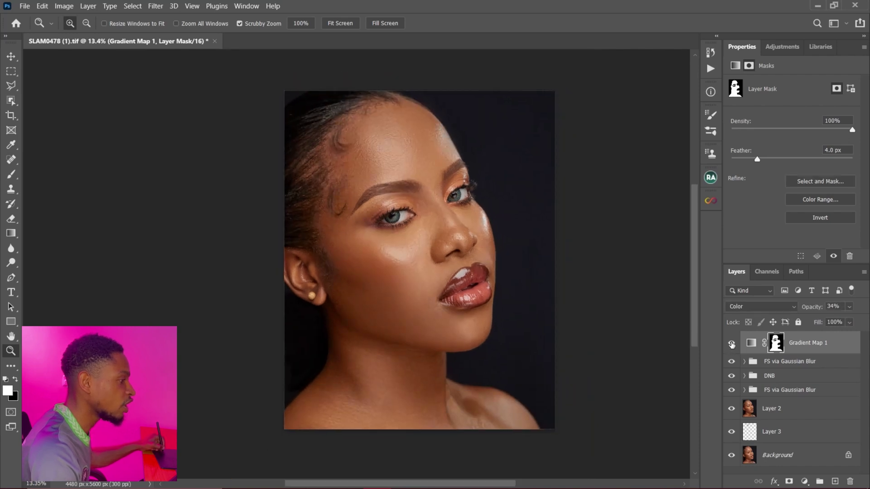
click(731, 343)
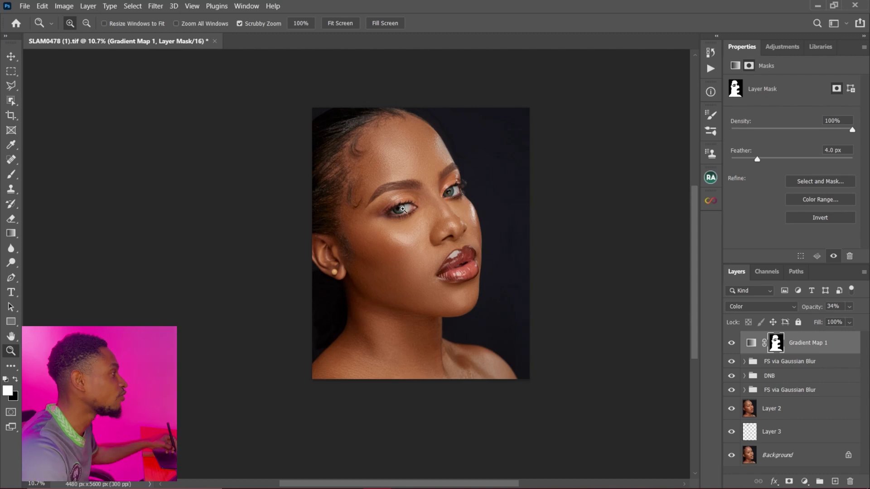
- Create a curves-based Dodge & Burn group with the Beauty Retouch panel and expand it in the layer stack
click(709, 182)
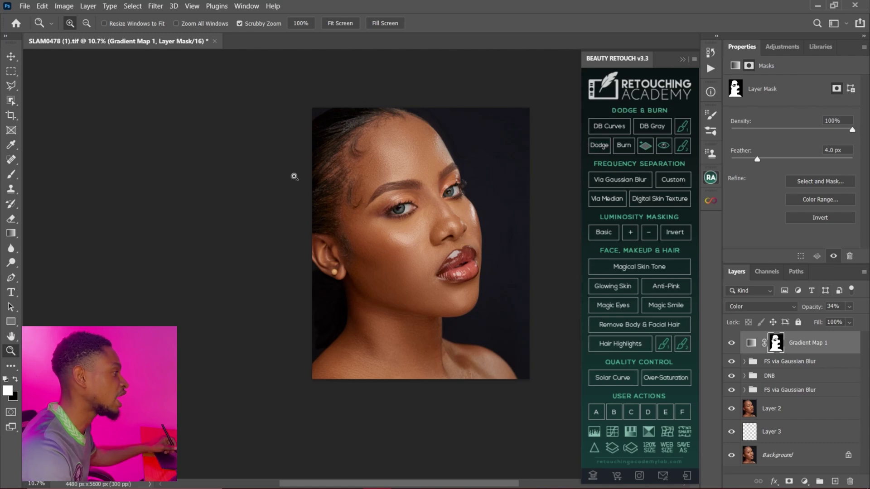
click(607, 128)
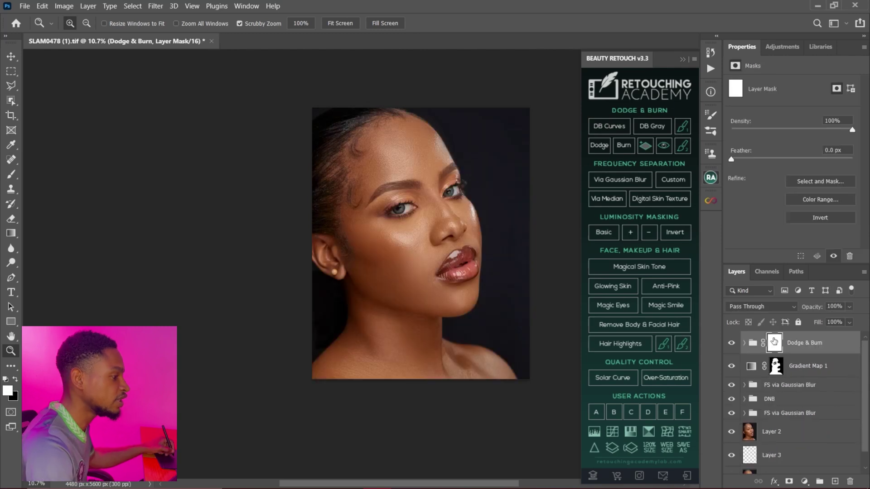
drag(431, 194, 563, 233)
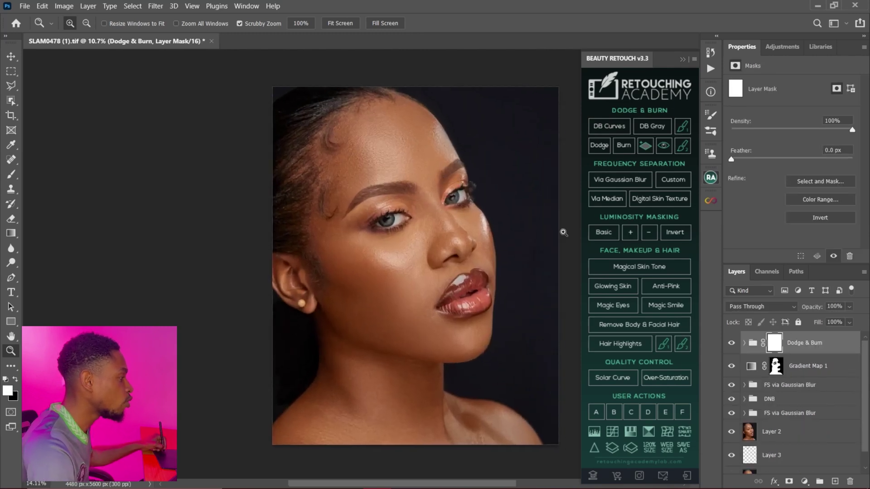
click(745, 343)
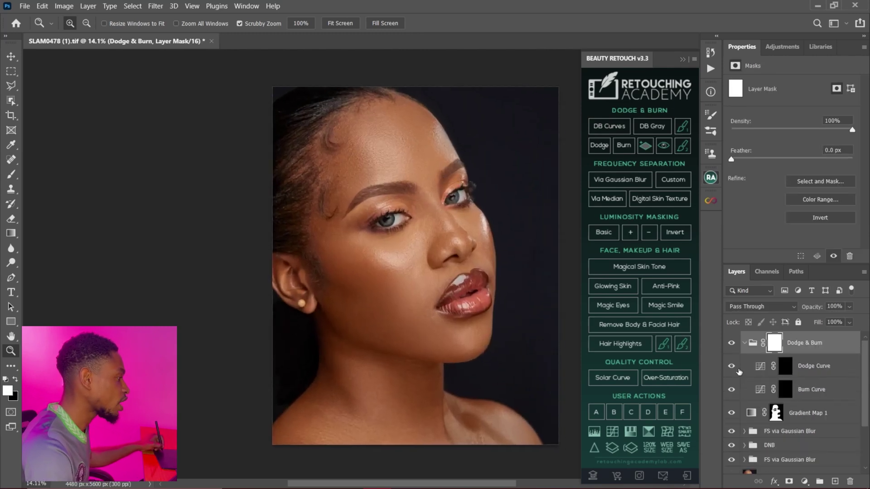
- Paint a white highlight patch at the centre of the forehead on the Dodge Curve mask with a 70 px brush
click(786, 368)
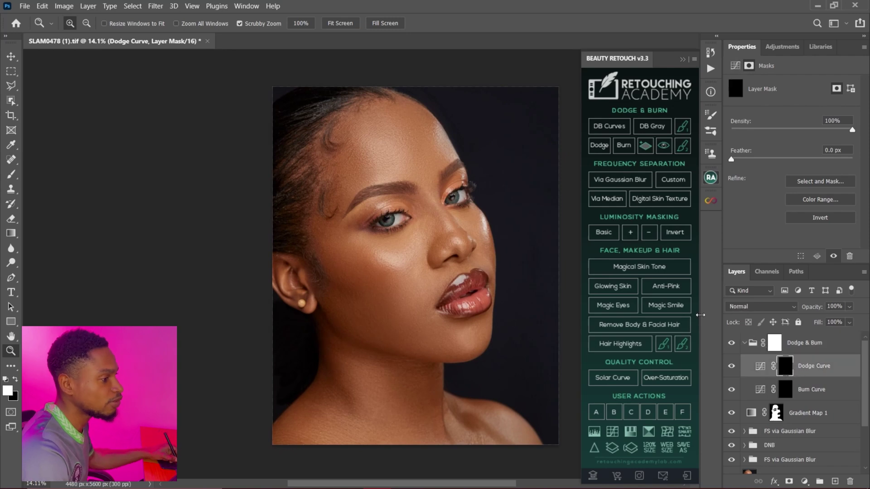
key(b)
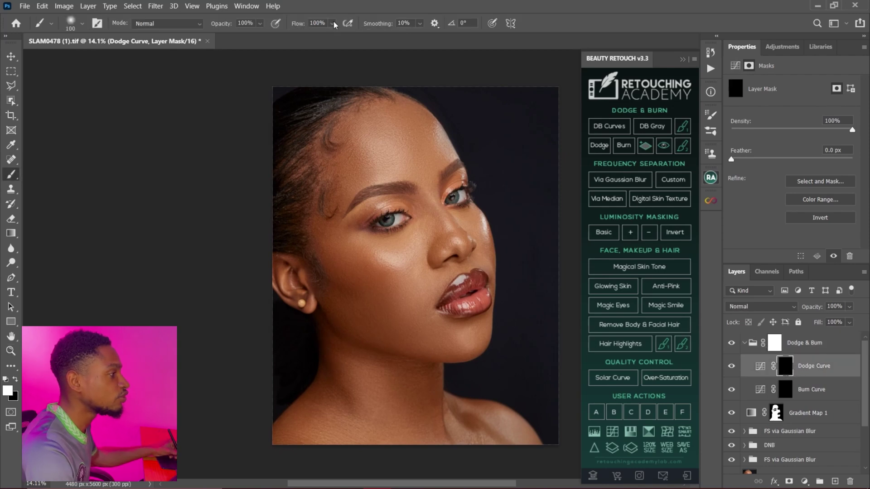
click(334, 24)
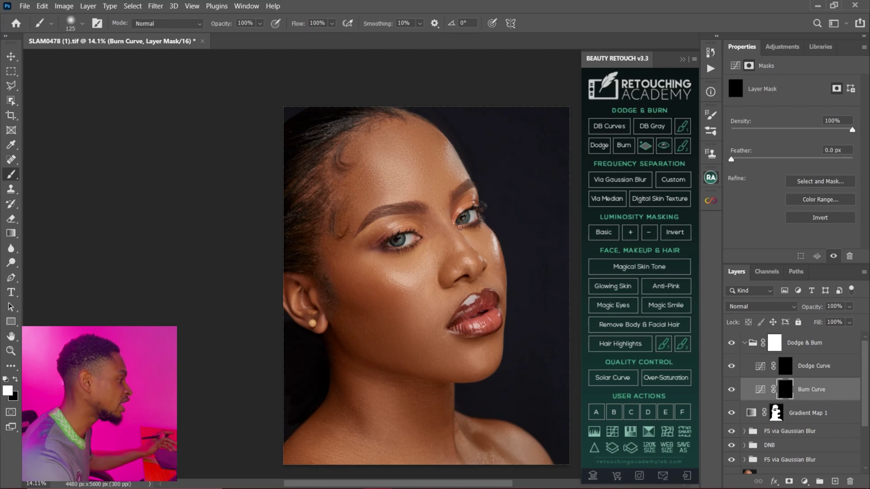
drag(429, 196, 437, 172)
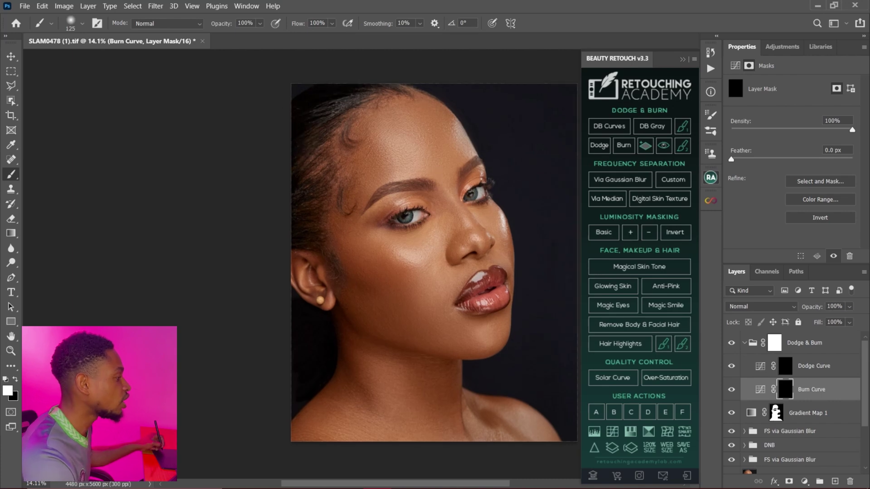
click(785, 366)
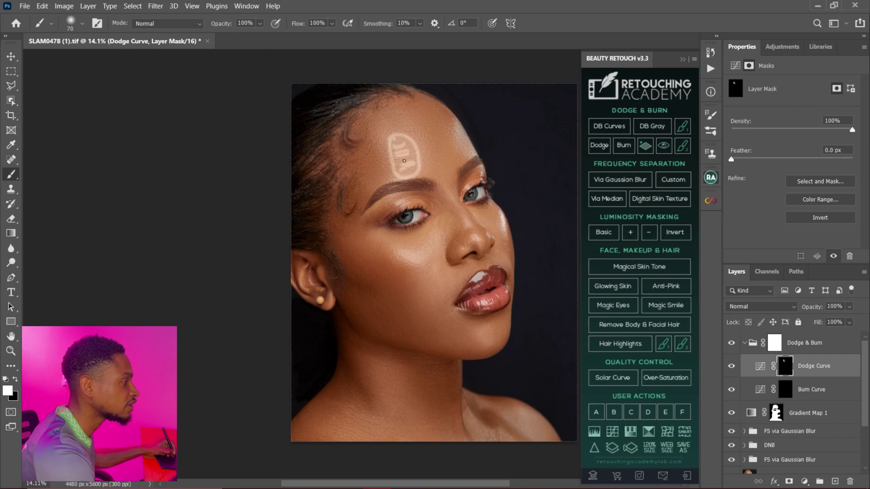
drag(405, 161, 413, 163)
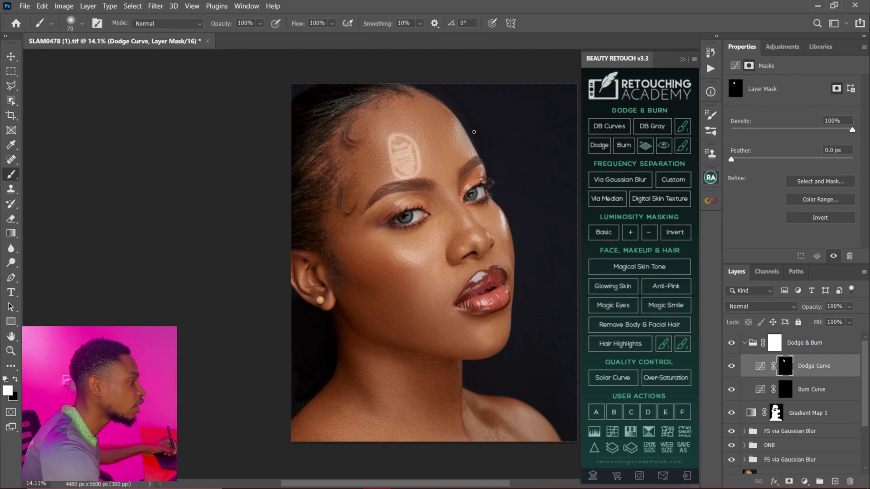
- Paint dodge highlights on the far edge of the forehead, the nose and both cheeks below the eyes
drag(460, 127, 467, 147)
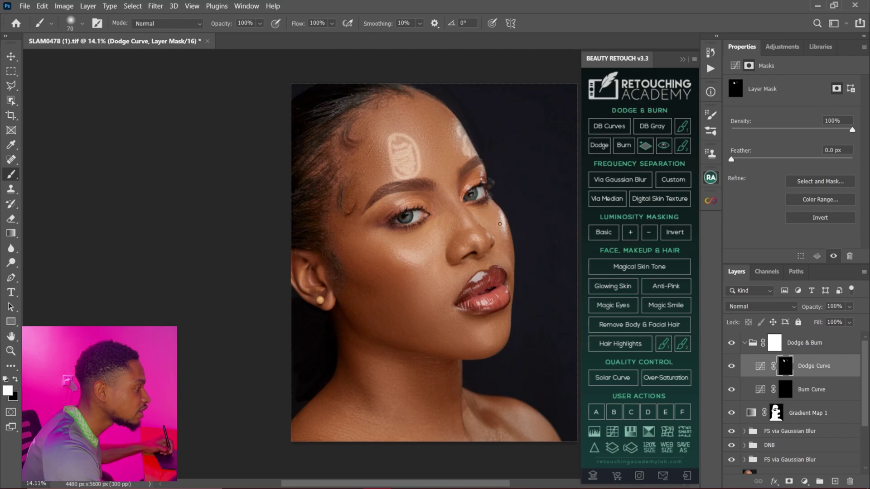
mouse_move(489, 222)
mouse_down()
mouse_move(504, 222)
mouse_move(500, 229)
mouse_up()
mouse_move(398, 245)
mouse_down()
mouse_move(439, 237)
mouse_move(429, 272)
mouse_move(380, 246)
mouse_move(404, 248)
mouse_move(413, 256)
mouse_move(393, 256)
mouse_move(412, 263)
mouse_move(432, 252)
mouse_move(426, 270)
mouse_up()
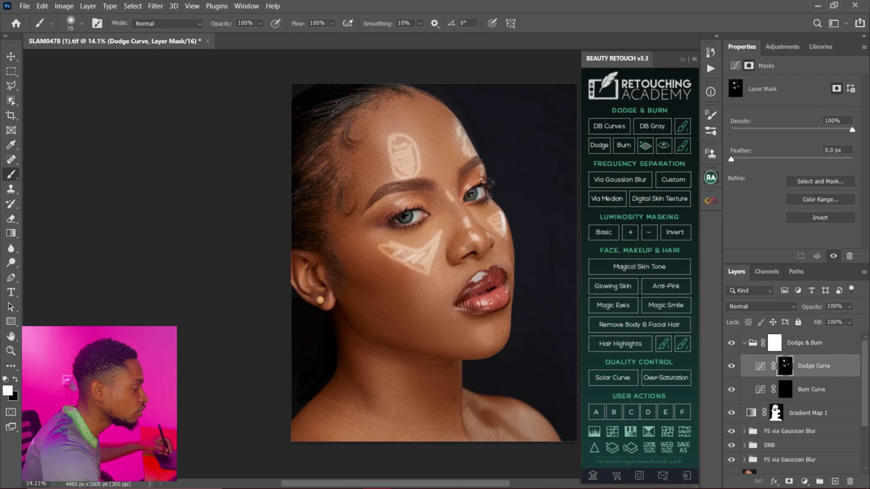
- Paint dodge highlights on the far shoulder on the Dodge Curve mask with a 125 px brush
key(bracketright)
key(bracketright)
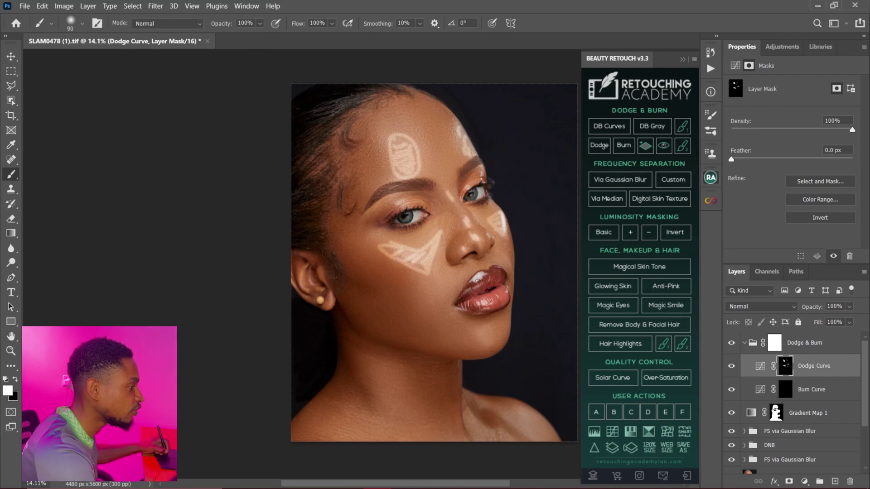
key(bracketright)
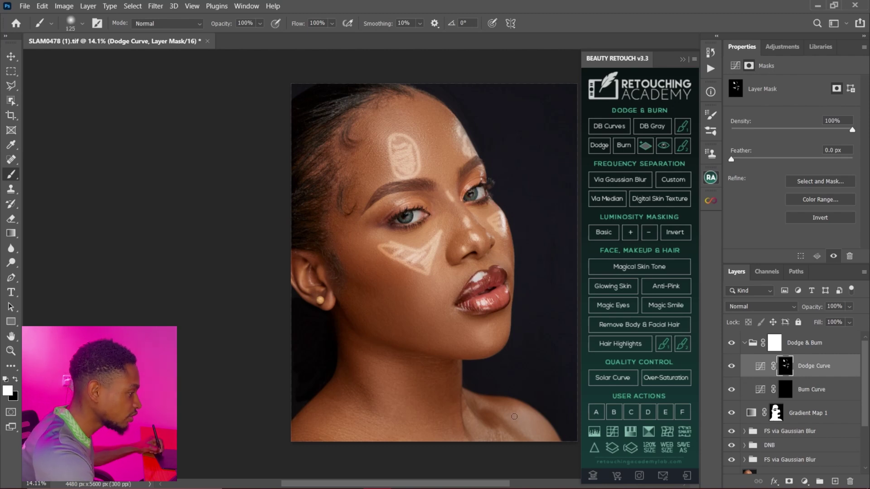
drag(514, 416, 548, 435)
- Paint dodge highlights on the neck with a 175 px brush and across the near collarbone area with a 250 px brush
key(bracketright)
key(bracketright)
mouse_move(375, 371)
mouse_down()
mouse_move(375, 395)
mouse_move(400, 413)
mouse_up()
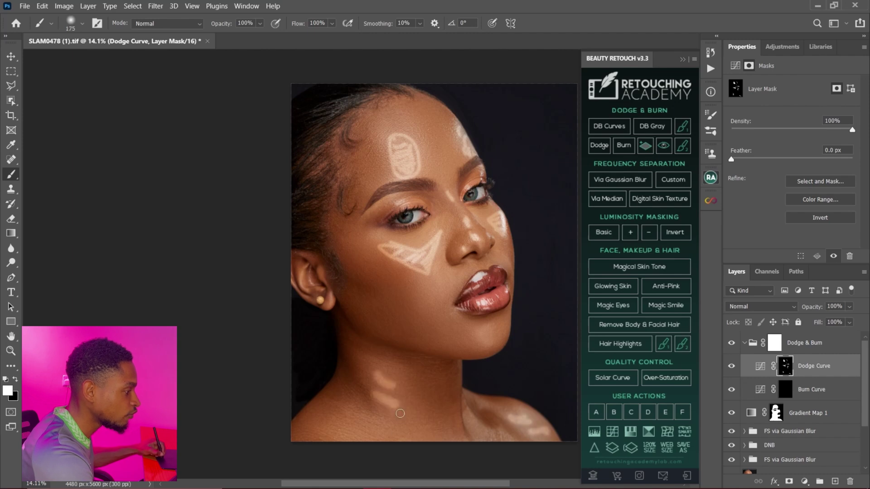
key(bracketright)
key(bracketright)
mouse_move(329, 423)
mouse_down()
mouse_move(319, 441)
mouse_move(402, 439)
mouse_up()
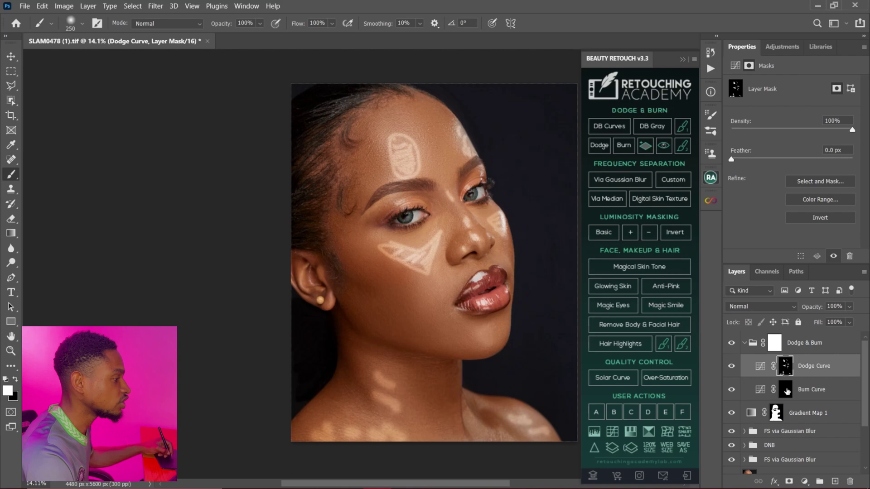
- On the Burn Curve mask, paint white contour shadows along the nose, the far cheek and the hollow of the near cheek
click(786, 391)
key(bracketleft)
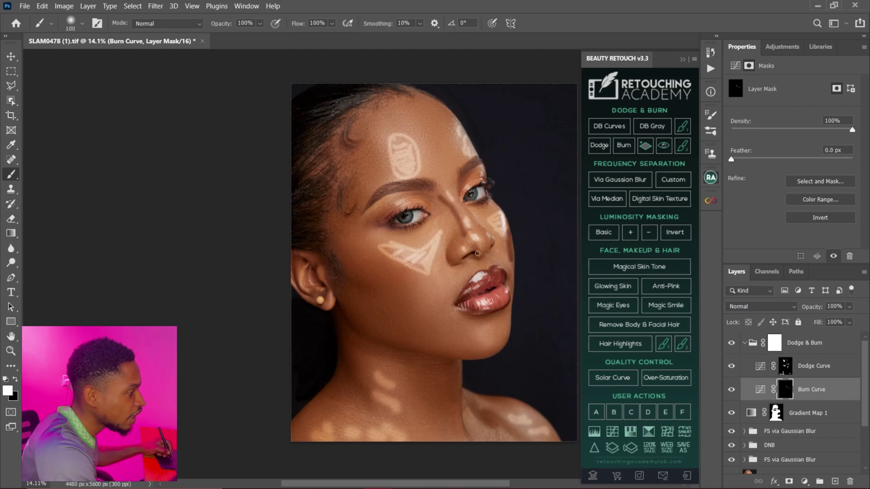
key(bracketright)
key(bracketright)
key(bracketright)
key(bracketright)
key(bracketright)
key(bracketright)
key(bracketleft)
key(bracketleft)
key(bracketleft)
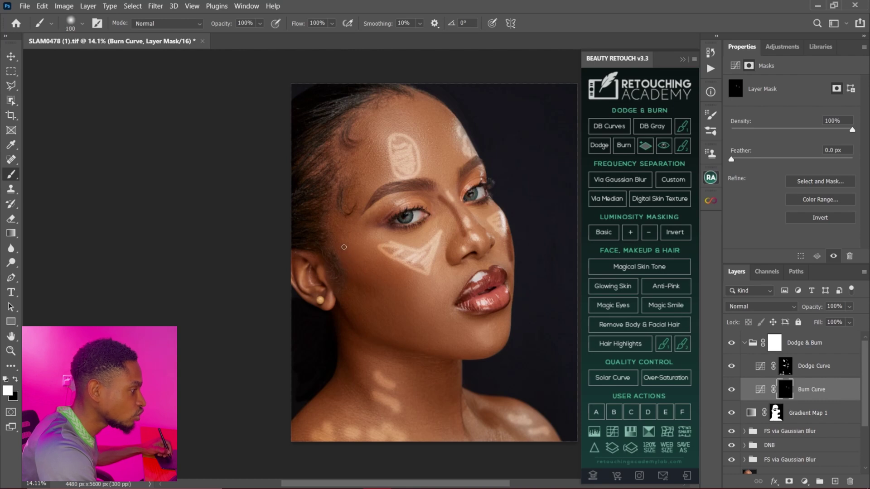
mouse_move(349, 256)
mouse_down()
mouse_move(410, 274)
mouse_move(405, 322)
mouse_move(354, 309)
mouse_move(343, 252)
mouse_up()
drag(349, 273, 364, 266)
- Paint burn strokes on the neck below the jaw with a 70 px brush and fill in the near cheek's shadow with a 90 px brush
mouse_move(449, 354)
mouse_down()
mouse_move(457, 291)
mouse_move(461, 302)
mouse_move(431, 312)
mouse_up()
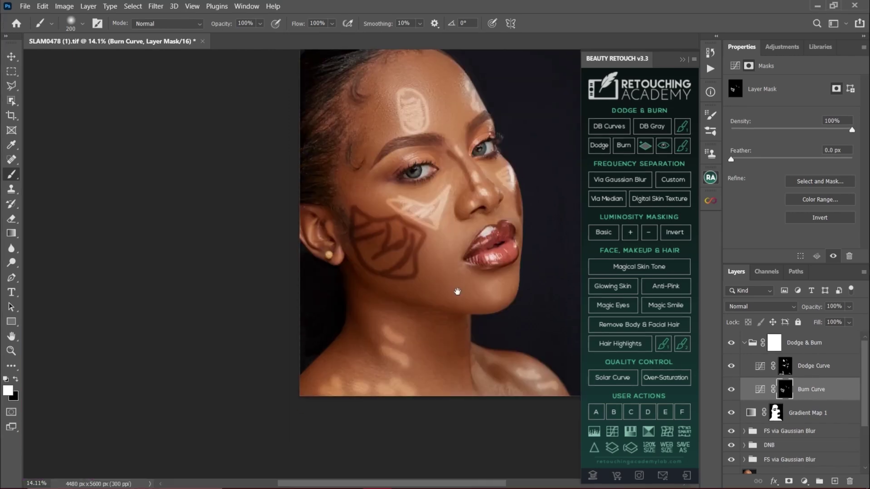
key(bracketleft)
key(bracketleft)
key(bracketleft)
key(bracketleft)
drag(437, 317, 465, 321)
mouse_move(457, 327)
mouse_down()
mouse_move(433, 330)
mouse_move(457, 331)
mouse_up()
drag(449, 338, 431, 340)
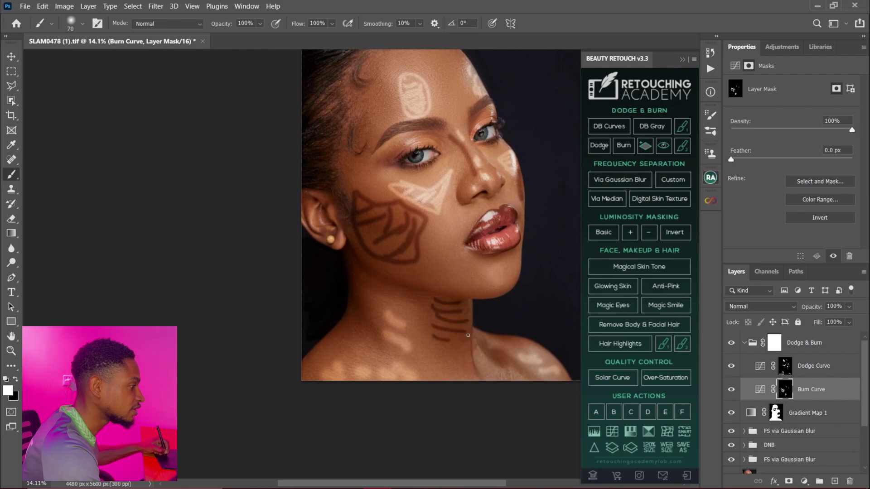
key(bracketright)
mouse_move(361, 221)
mouse_down()
mouse_move(386, 246)
mouse_move(402, 214)
mouse_move(388, 221)
mouse_move(363, 207)
mouse_move(385, 238)
mouse_move(412, 221)
mouse_move(396, 255)
mouse_move(398, 221)
mouse_up()
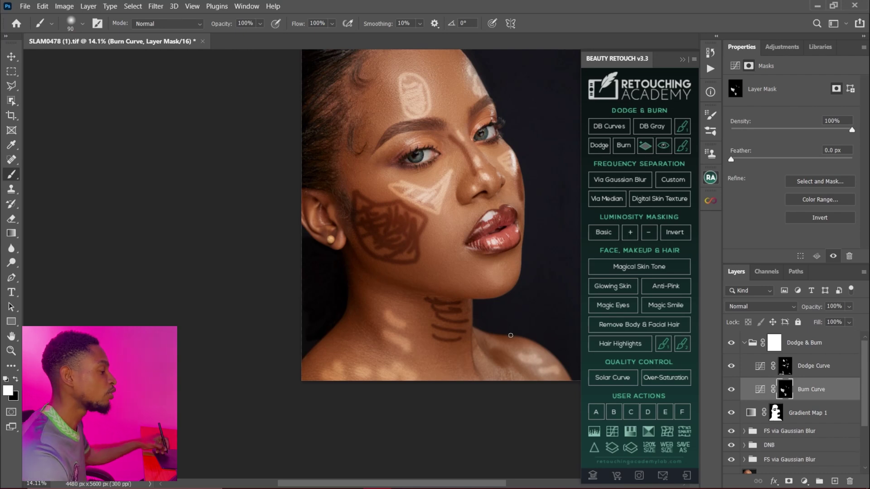
- Paint a chin highlight on the Dodge Curve mask and set that mask's feather to 113.1 px
click(786, 367)
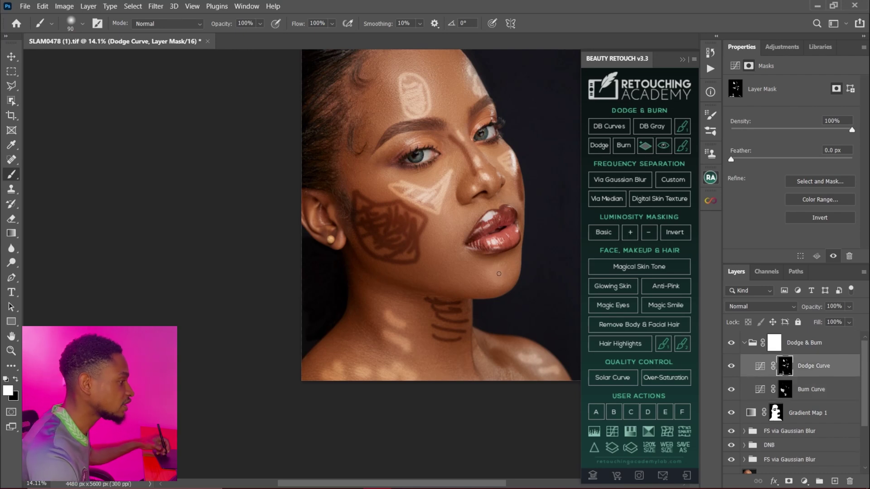
drag(490, 274, 502, 281)
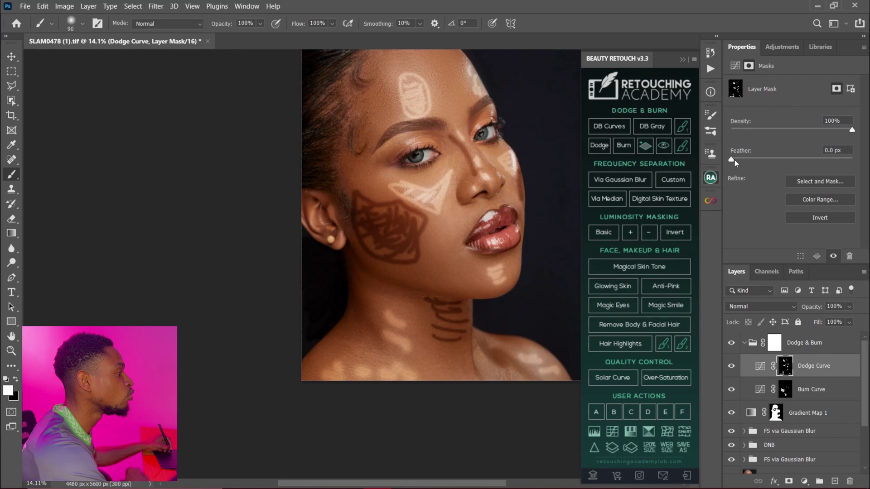
drag(719, 174, 788, 163)
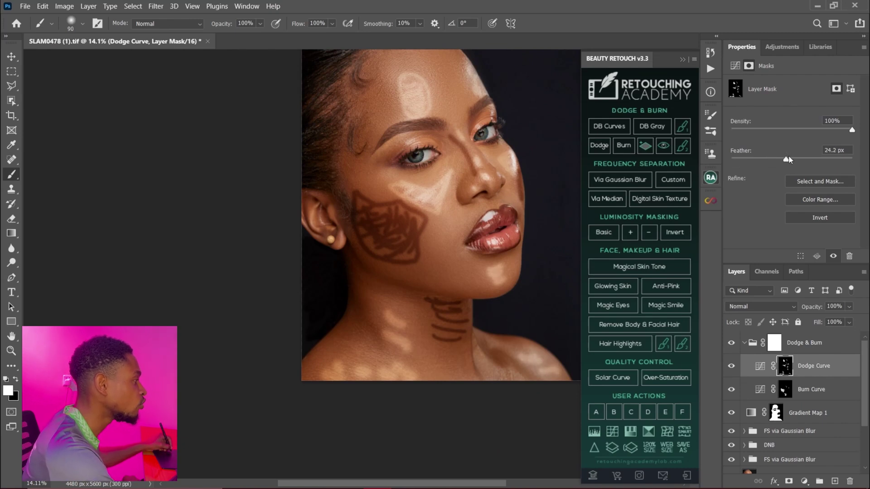
drag(789, 159, 809, 161)
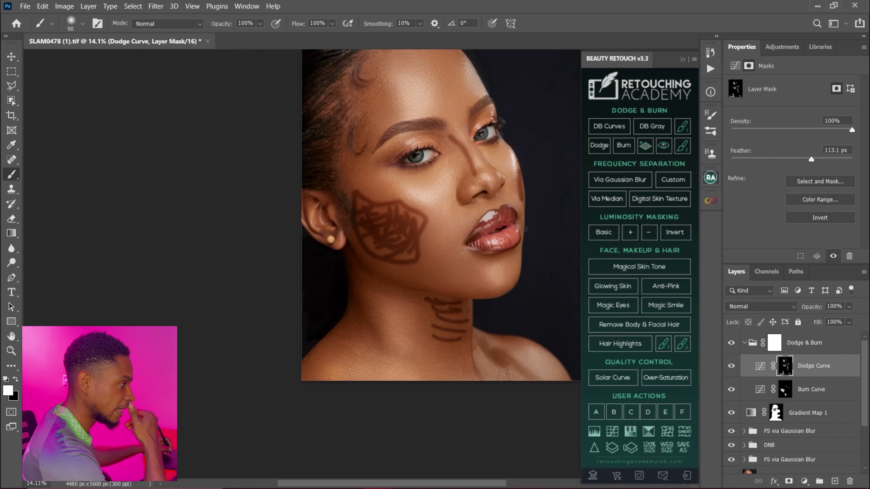
- Set the Burn Curve mask's feather to 201.3 px and compare the portrait with the Dodge & Burn group hidden and shown
click(787, 393)
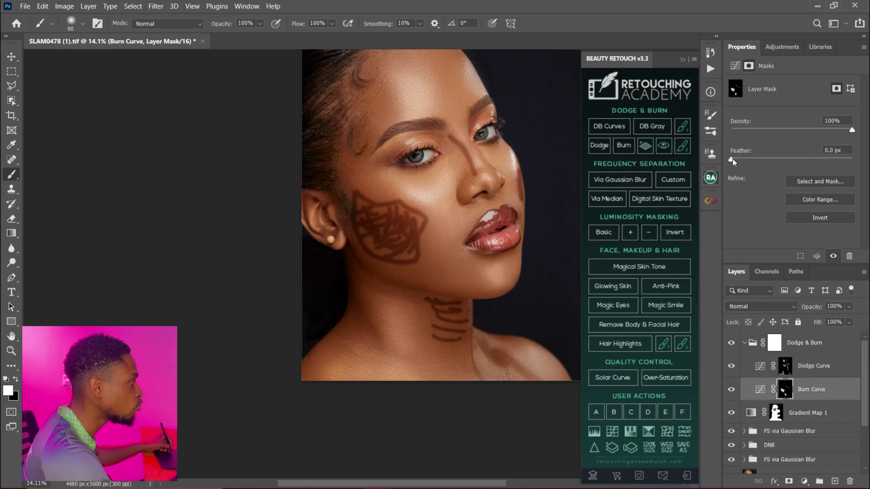
drag(732, 162, 833, 165)
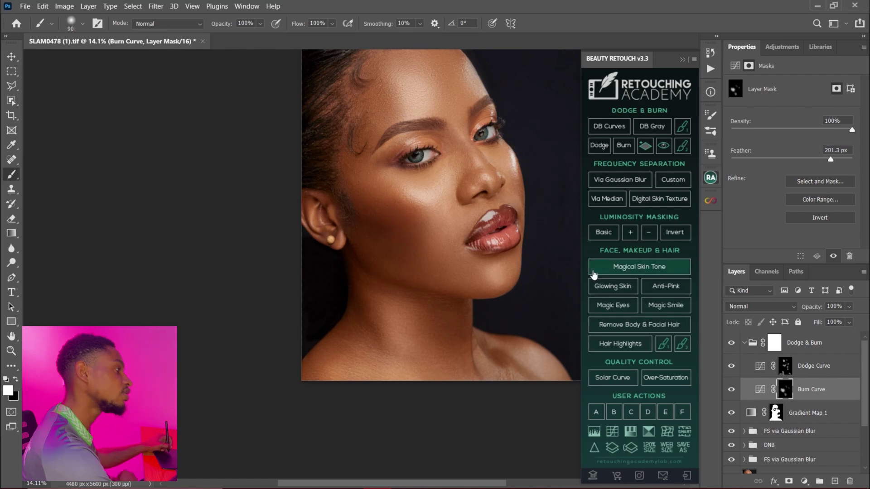
key(z)
drag(418, 327, 399, 337)
key(b)
click(730, 345)
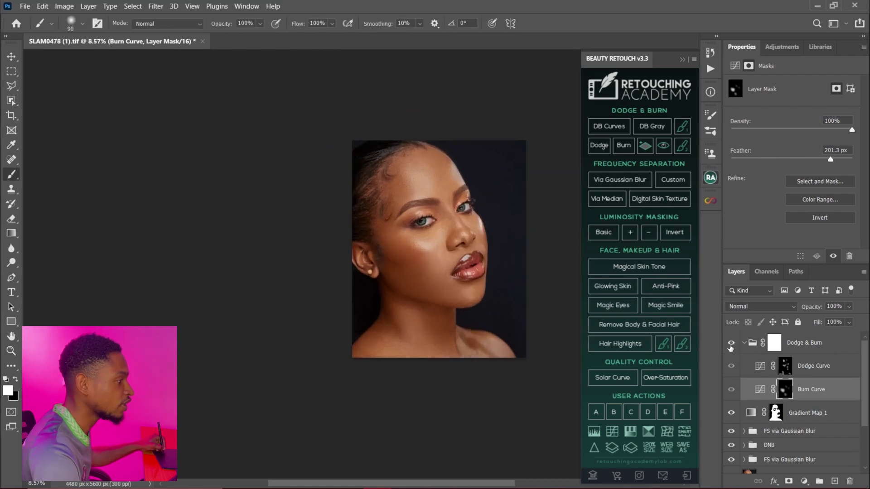
click(731, 345)
click(731, 346)
click(730, 345)
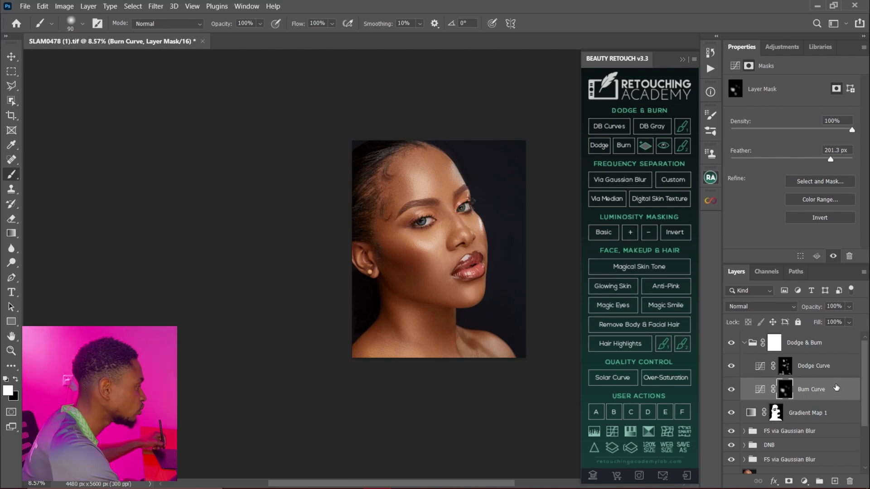
- Lower the Burn Curve layer's opacity to 50% and compare the result with the Dodge & Burn group hidden and shown
click(836, 388)
click(849, 308)
drag(863, 322, 846, 323)
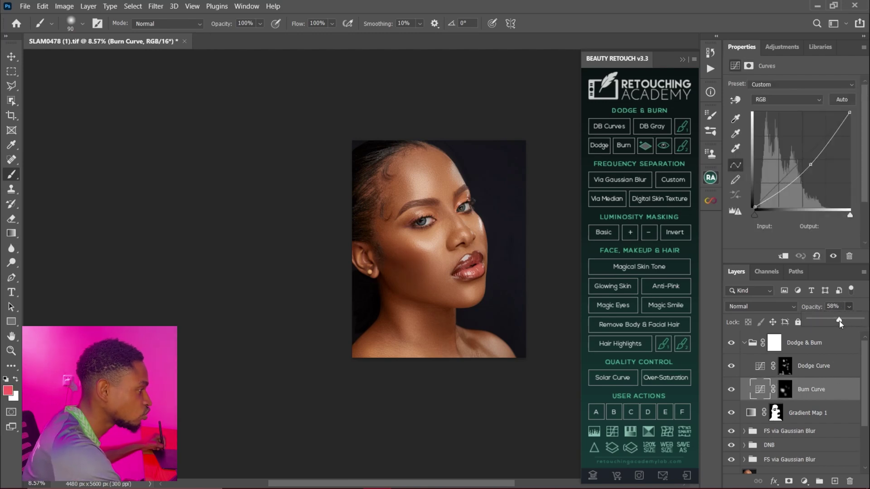
drag(838, 321, 836, 321)
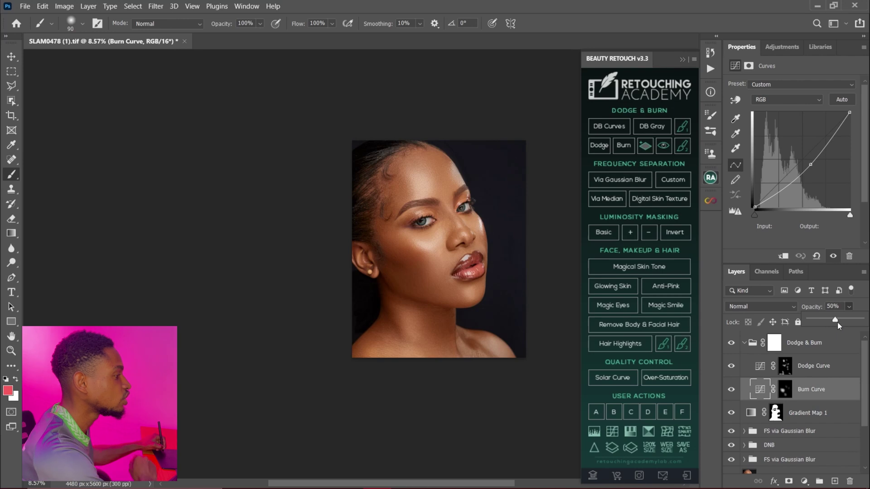
click(730, 343)
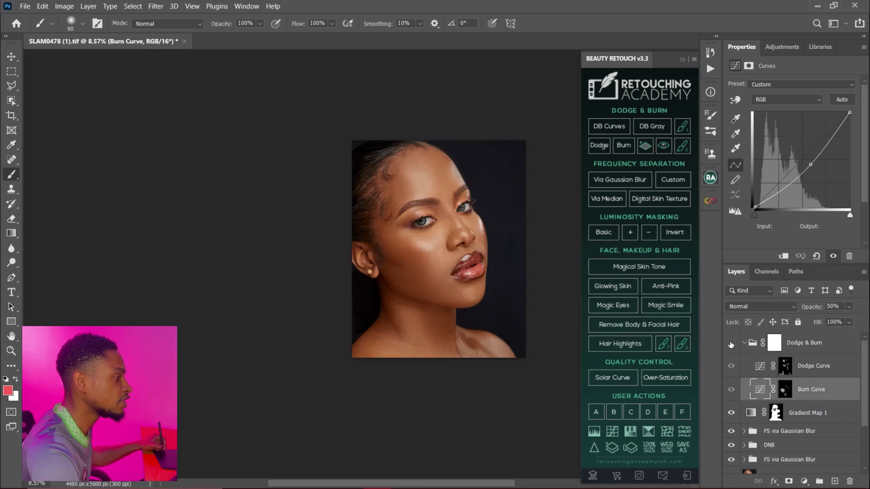
click(732, 343)
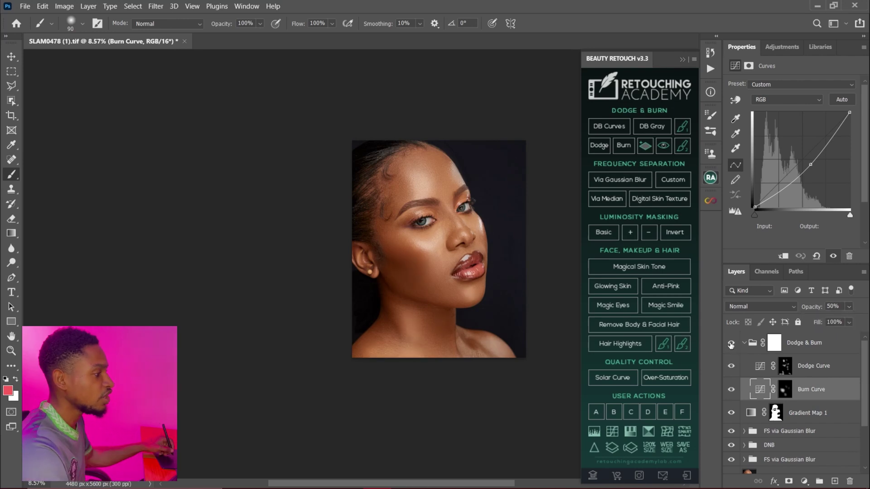
- Collapse the Dodge & Burn group and run the Eyes N Teeth action above it
key(z)
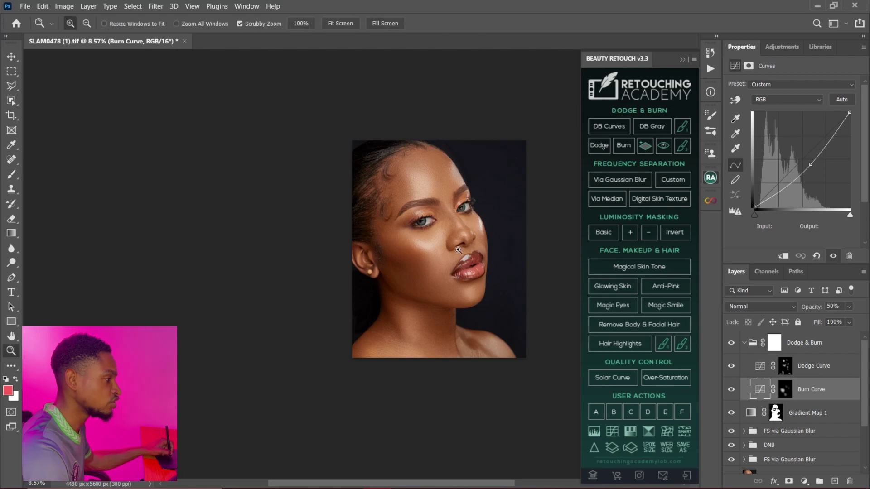
mouse_move(457, 249)
mouse_down()
mouse_move(440, 232)
mouse_move(471, 234)
mouse_up()
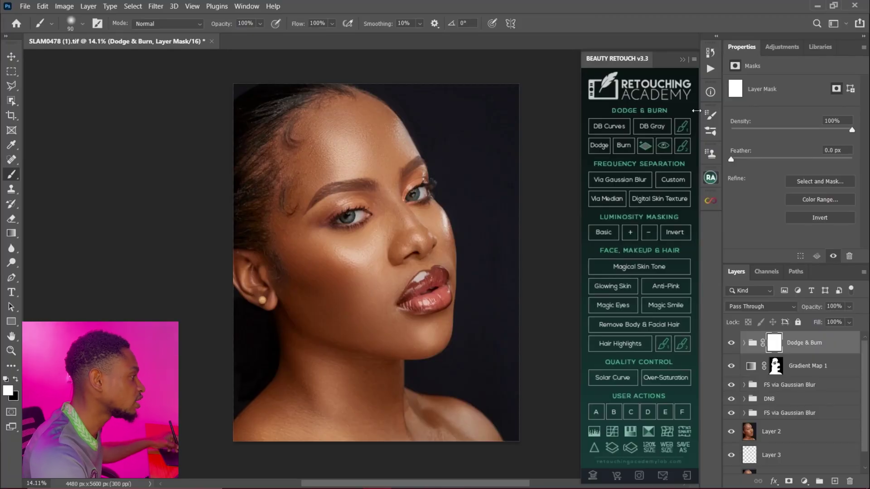
click(711, 68)
click(582, 197)
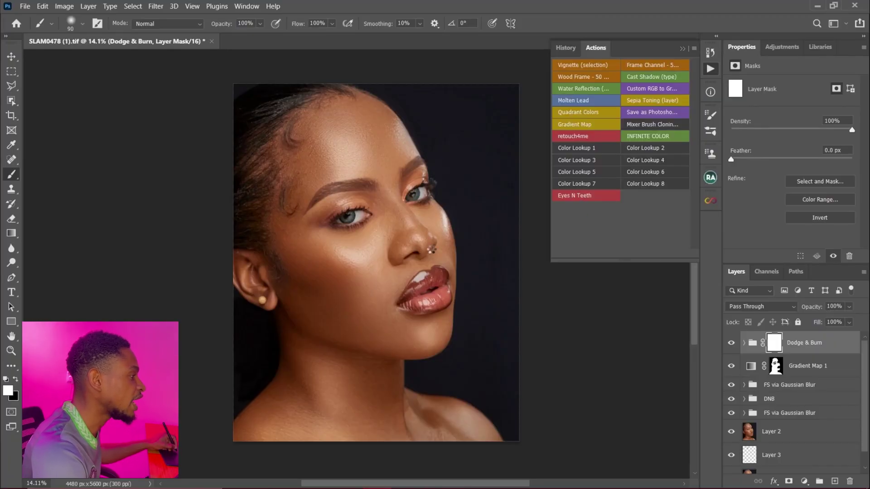
- Paint white on the Eyes NTeeth group's mask over the white of the near eye to brighten it
key(z)
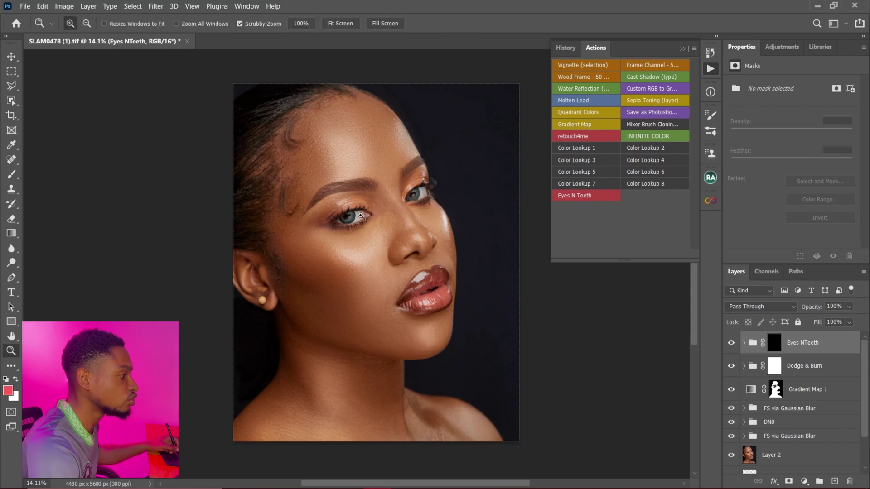
click(364, 215)
click(11, 174)
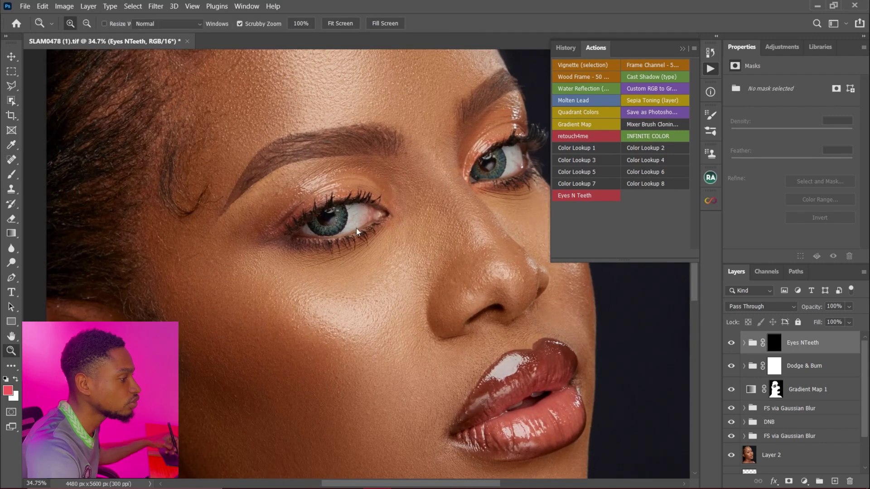
click(775, 344)
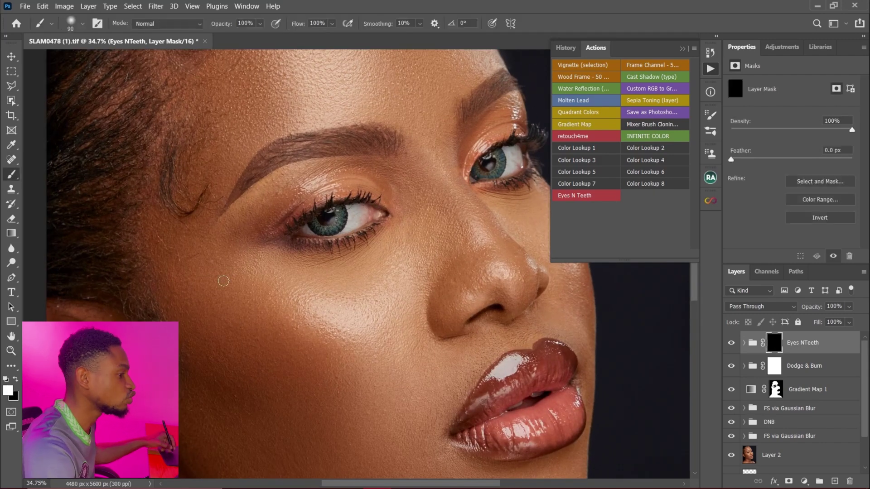
key(d)
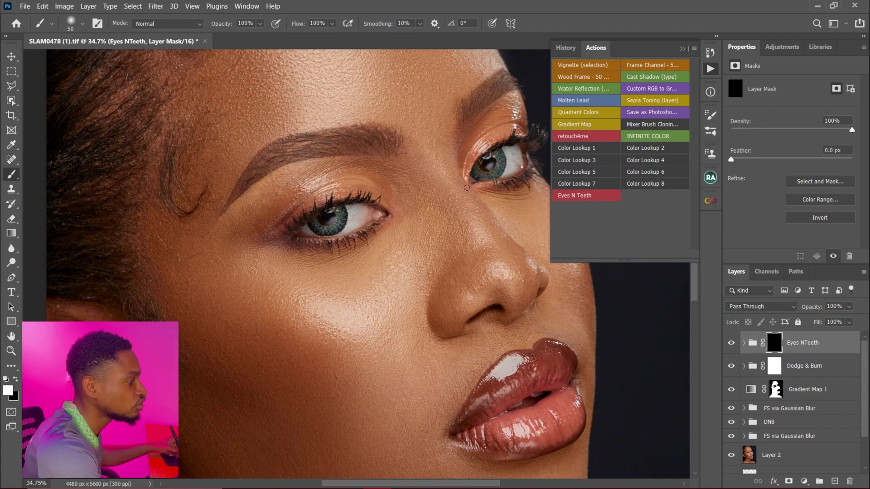
key(bracketright)
key(bracketright)
mouse_move(352, 219)
mouse_down()
mouse_move(359, 209)
mouse_move(357, 222)
mouse_up()
key(bracketleft)
key(bracketleft)
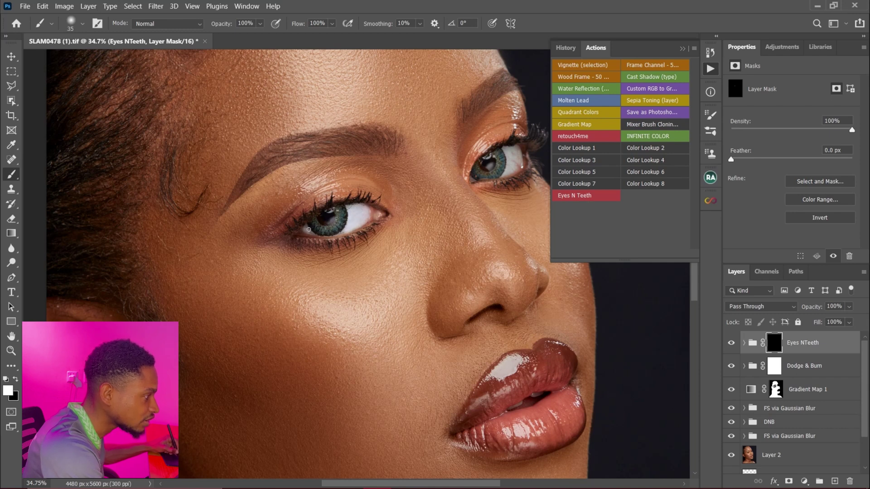
- Brighten the white of the far eye on the Eyes NTeeth mask with a 50 px brush
key(bracketright)
key(bracketright)
key(bracketright)
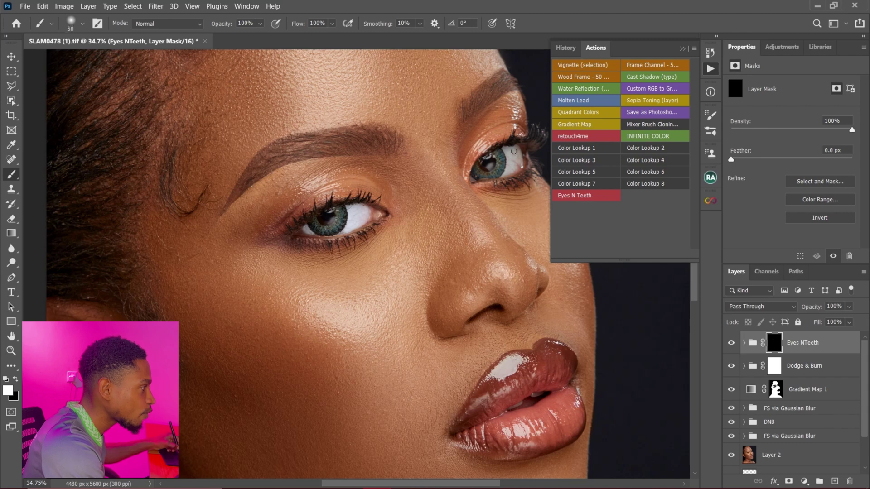
mouse_move(507, 151)
mouse_down()
mouse_move(512, 167)
mouse_move(515, 150)
mouse_move(515, 169)
mouse_up()
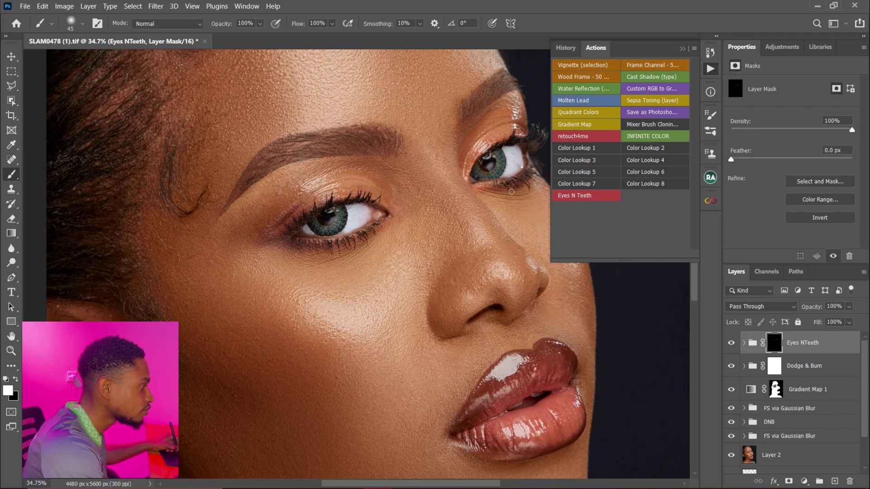
- Paint over the teeth between the parted lips on the Eyes NTeeth mask with a 15 px brush and return the brush to 50 px
key(bracketleft)
key(bracketleft)
key(bracketleft)
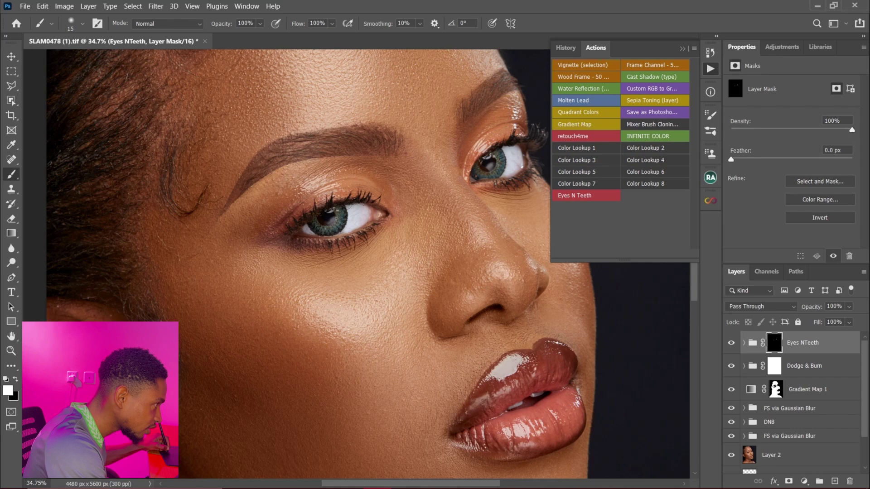
key(bracketright)
key(bracketright)
key(bracketright)
key(bracketright)
key(bracketright)
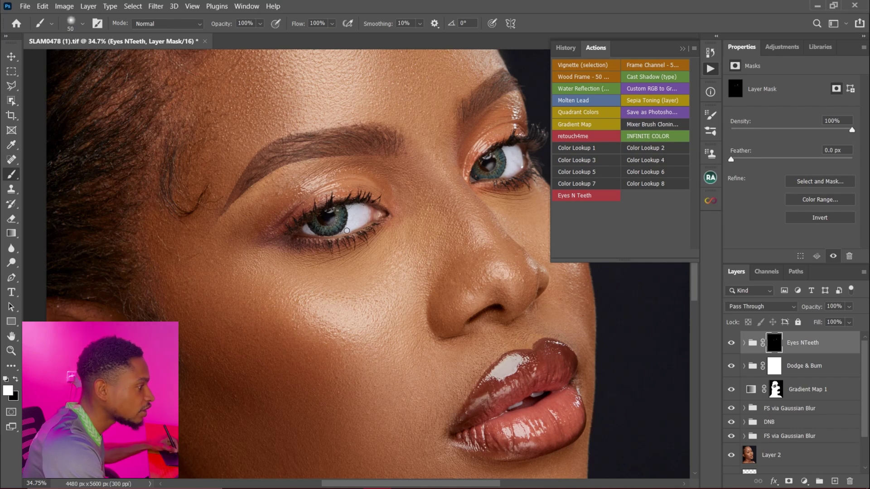
- Compare the portrait with and without the Eyes NTeeth group, close up and at full view
click(732, 344)
click(733, 346)
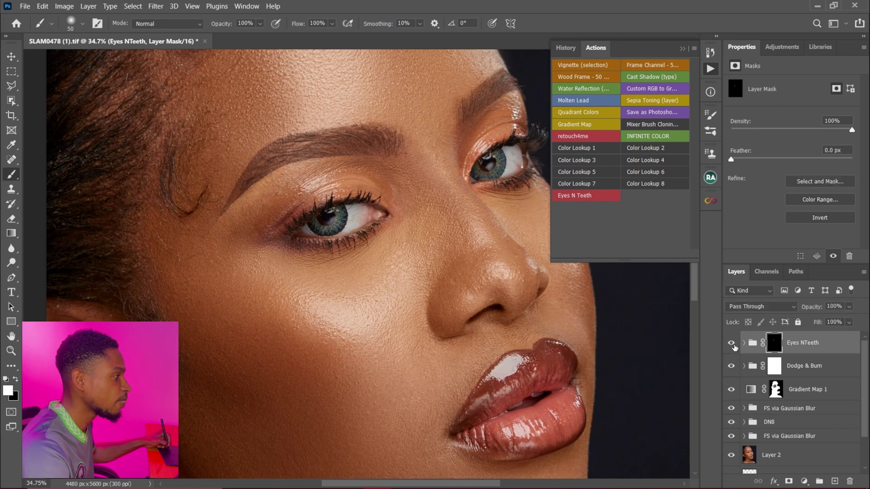
key(z)
drag(382, 252, 334, 280)
drag(424, 275, 454, 227)
click(732, 344)
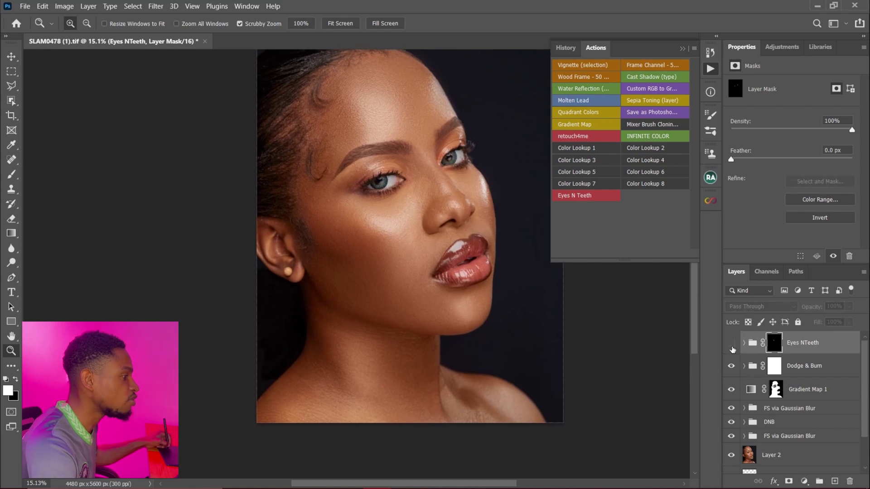
click(731, 344)
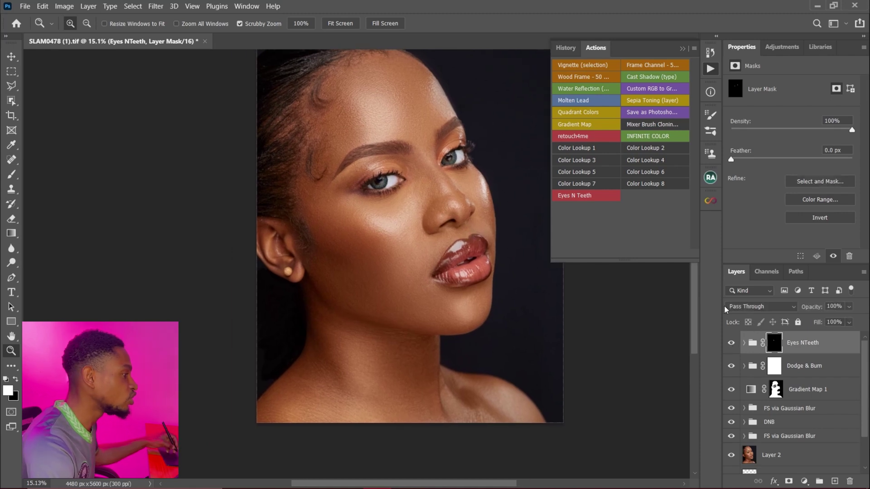
- Lower the Eyes NTeeth group's opacity to 76%
click(849, 306)
drag(862, 320, 847, 323)
drag(415, 236, 377, 216)
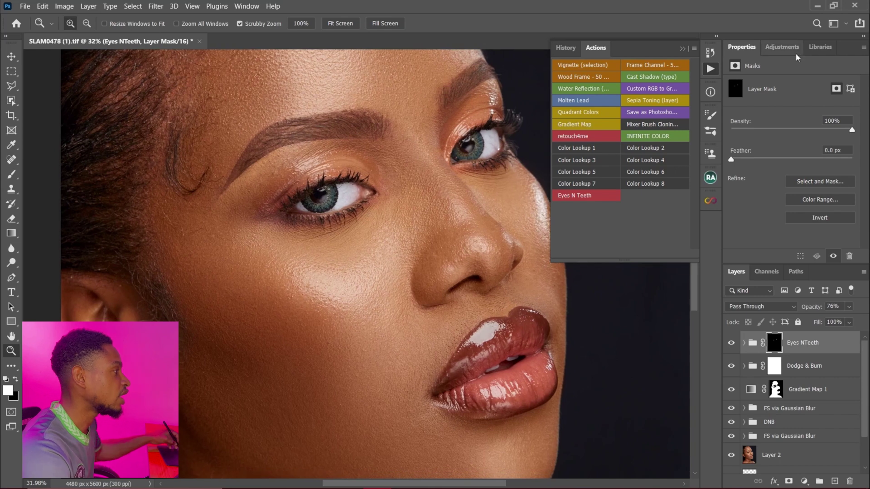
- Add a Curves adjustment above Eyes NTeeth, raise its midpoint to input 99, output 148, and invert its mask to black
click(782, 48)
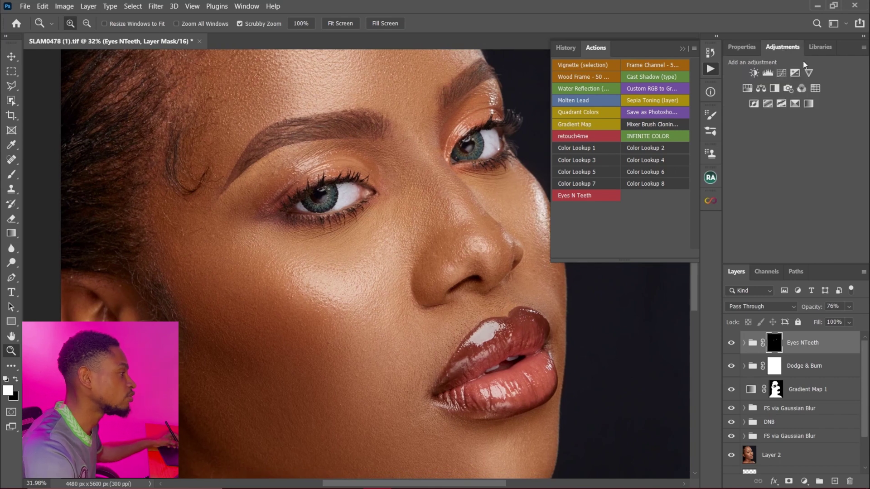
click(782, 73)
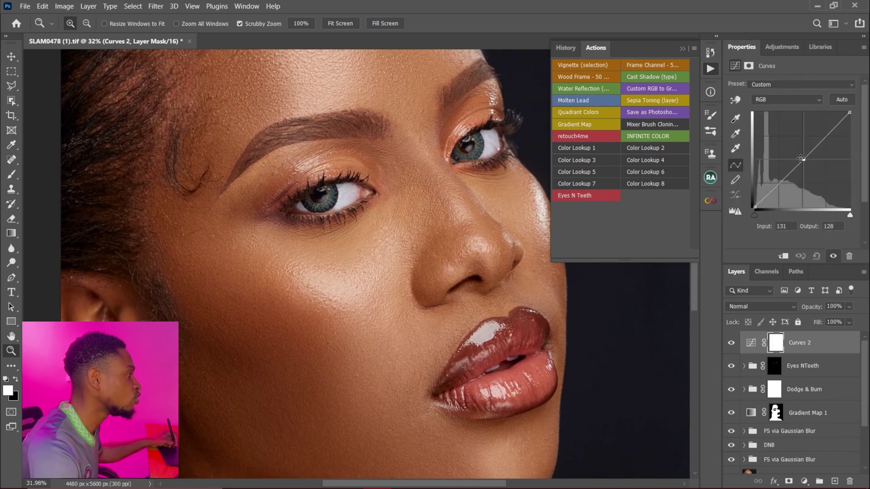
click(802, 159)
drag(804, 160, 791, 156)
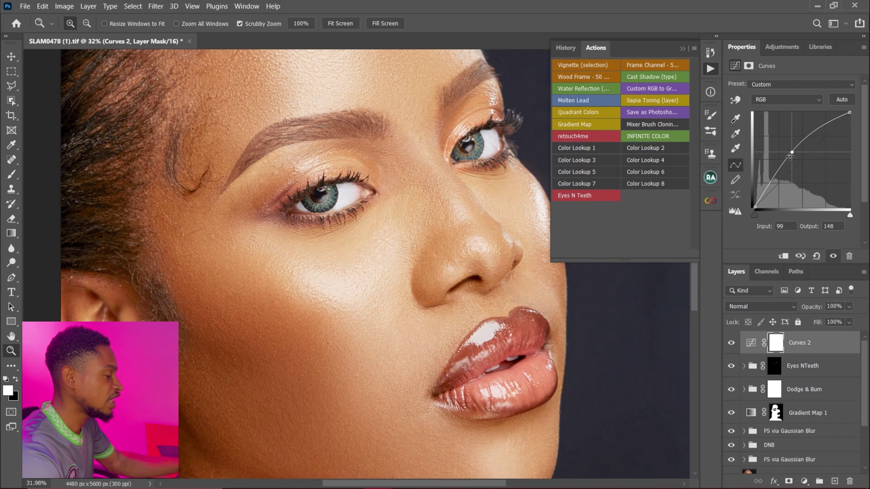
key(ctrl+i)
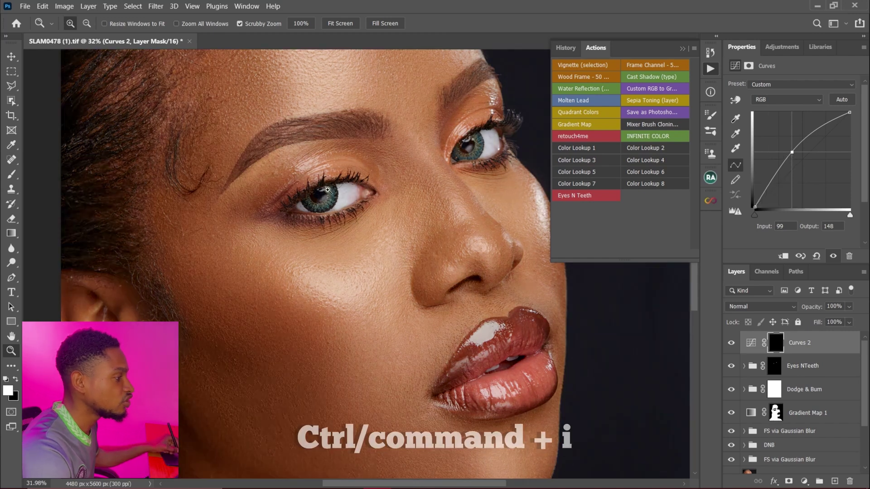
- Paint white on the Curves 2 mask over the near eye's iris with a 50 px brush
drag(328, 190, 369, 202)
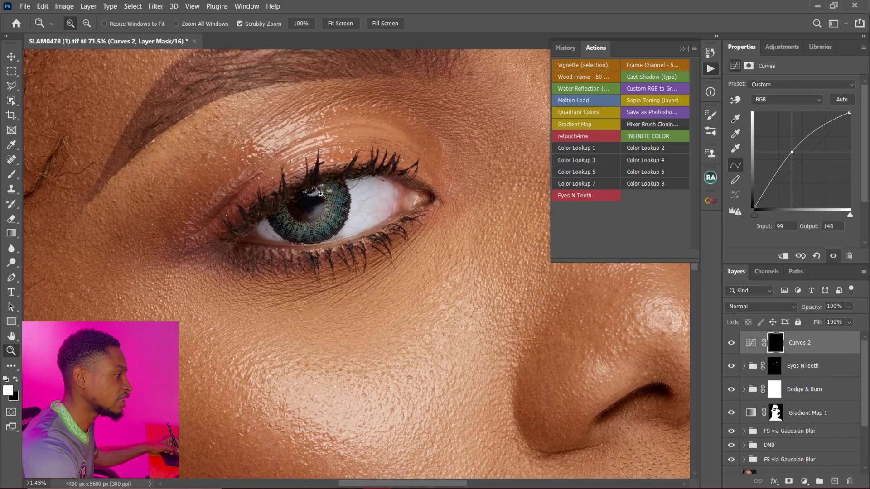
key(b)
click(773, 340)
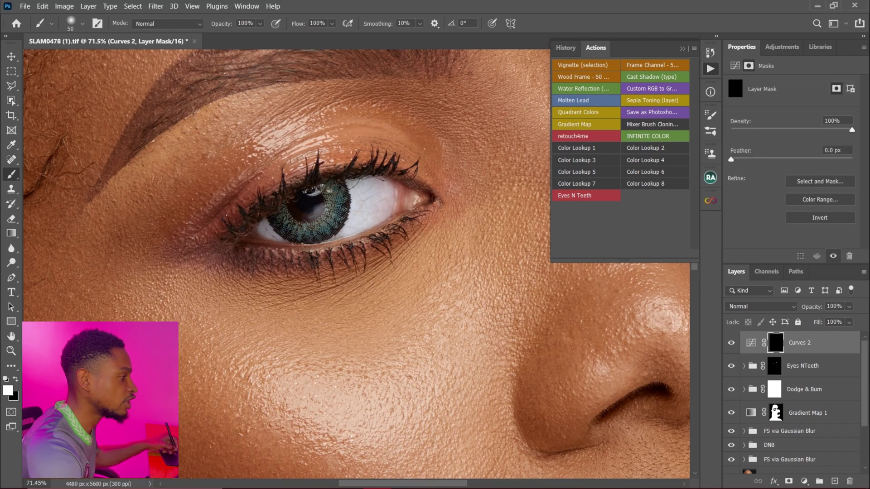
key(bracketright)
key(bracketright)
key(bracketleft)
mouse_move(333, 192)
mouse_down()
mouse_move(330, 223)
mouse_move(309, 232)
mouse_move(282, 215)
mouse_move(289, 232)
mouse_move(316, 228)
mouse_up()
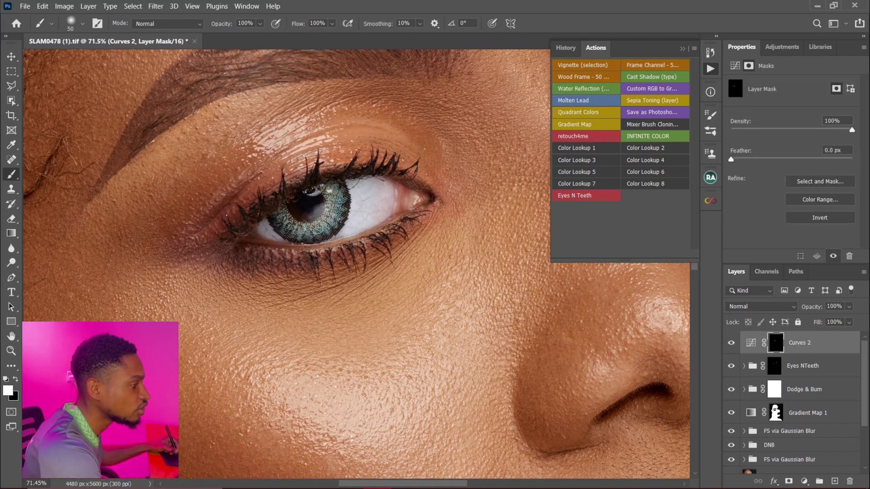
- Refine the near iris's rim and inner edge on the Curves 2 mask with a 40 px brush, and reduce the brush to 20 px
key(bracketleft)
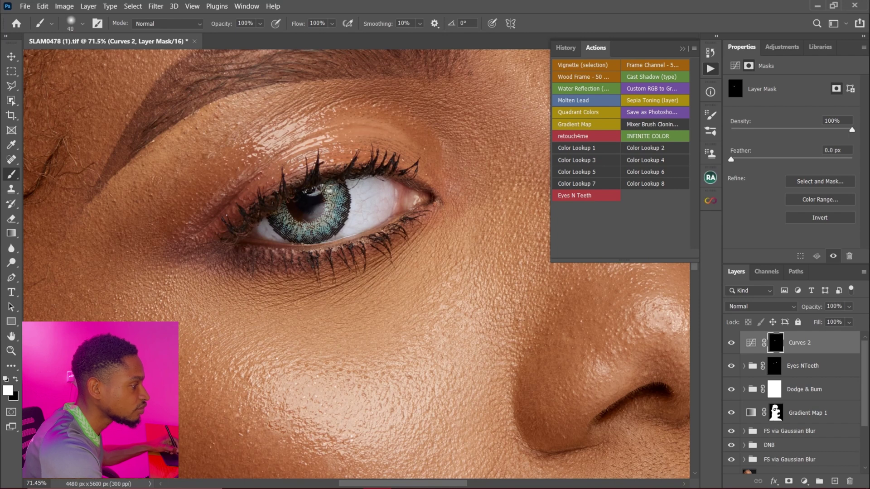
mouse_move(343, 207)
mouse_down()
mouse_move(324, 233)
mouse_move(280, 220)
mouse_move(282, 211)
mouse_move(283, 226)
mouse_move(309, 237)
mouse_up()
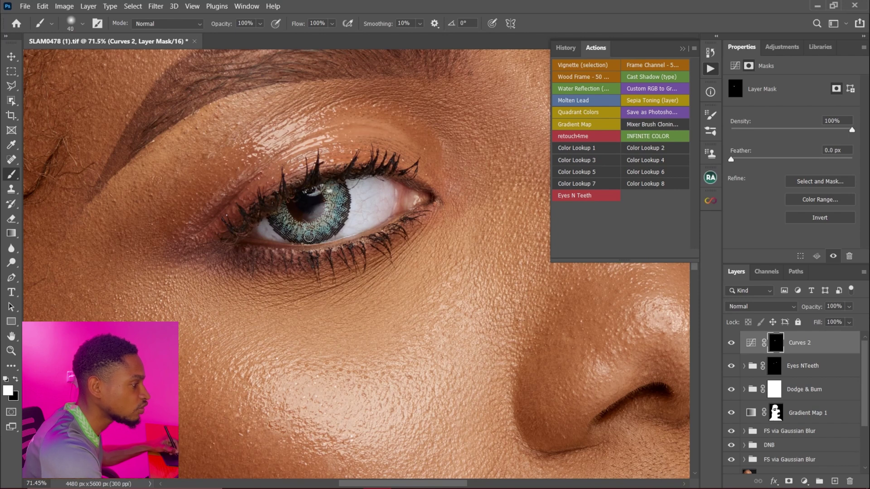
drag(335, 196, 335, 220)
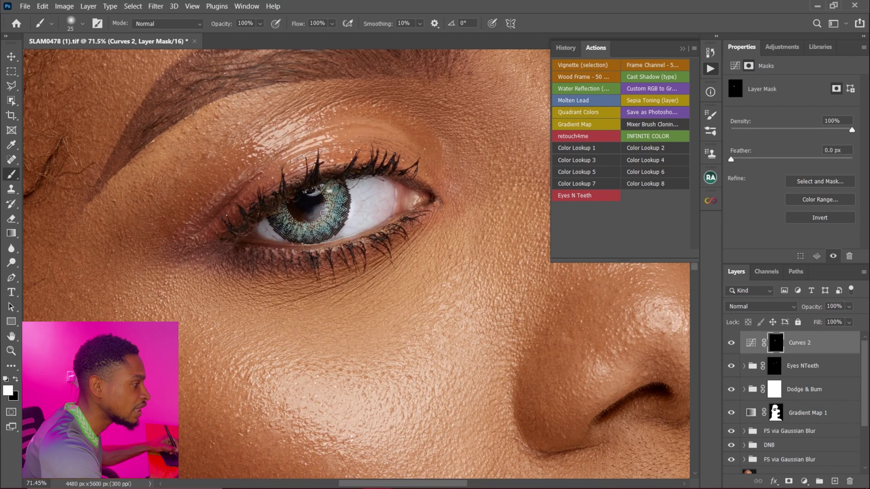
key(bracketleft)
key(bracketleft)
key(bracketleft)
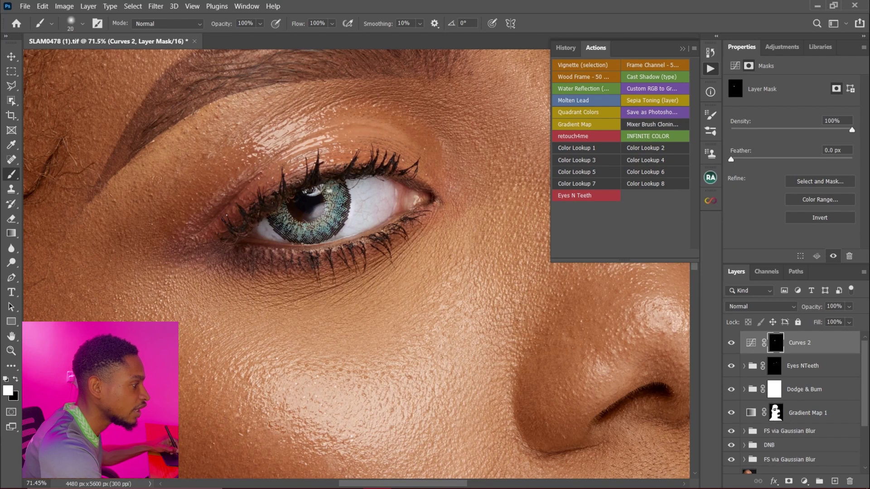
- Brighten the far eye's pupil reflection and iris on the Curves 2 mask, enlarging the brush from 20 px to 40 px
drag(412, 236, 93, 281)
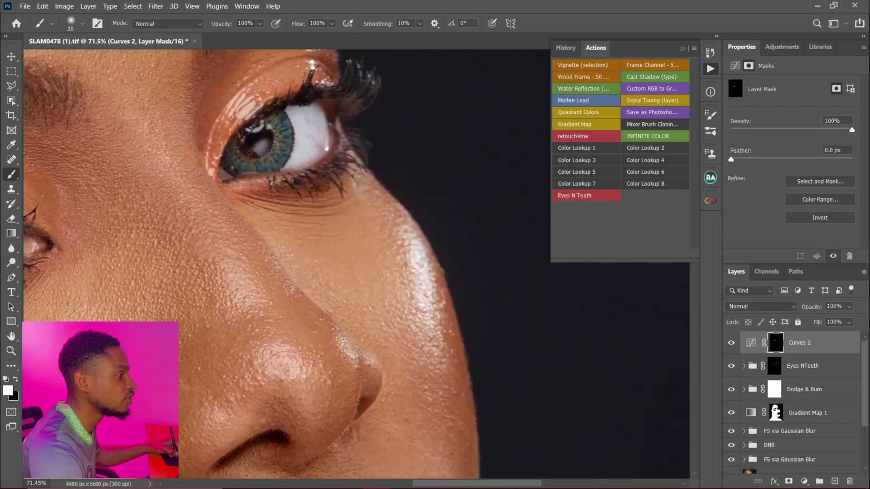
drag(266, 145, 261, 123)
key(bracketright)
key(bracketright)
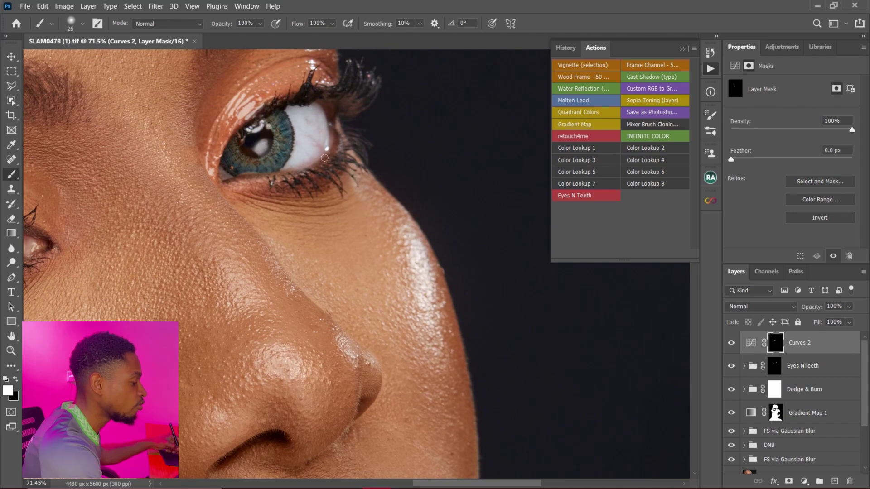
mouse_move(287, 122)
mouse_down()
mouse_move(279, 158)
mouse_move(258, 168)
mouse_move(233, 151)
mouse_move(228, 157)
mouse_move(270, 157)
mouse_up()
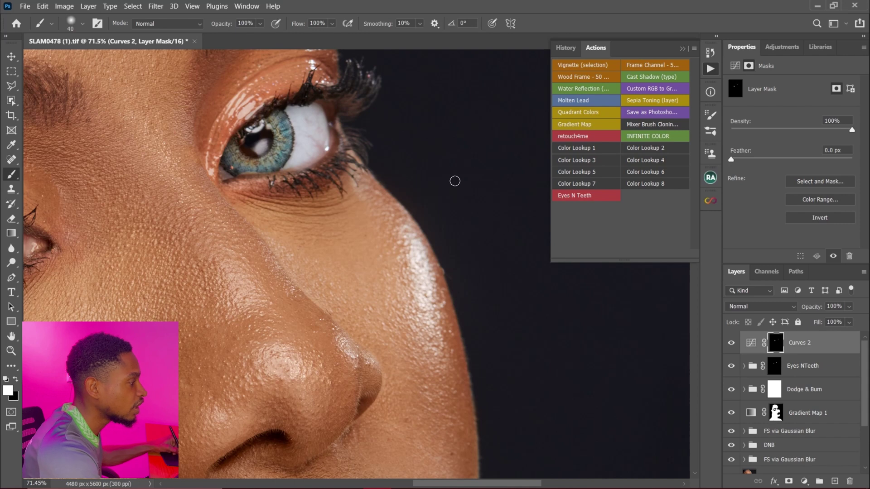
- Add a Brightness/Contrast adjustment clipped to Curves 2 and set its contrast to 21
click(780, 43)
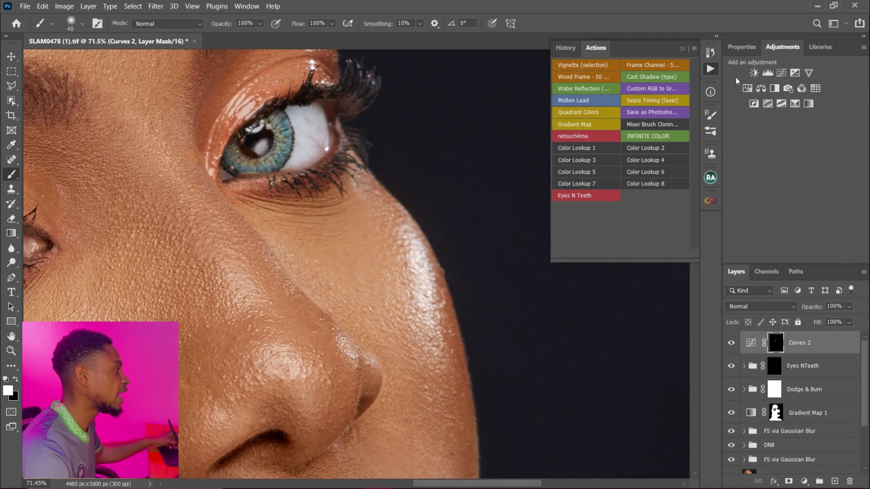
click(753, 73)
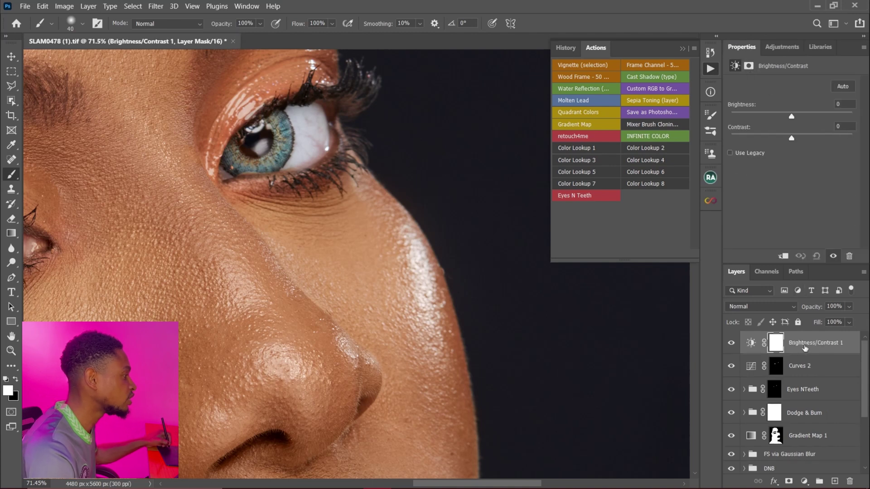
click(784, 256)
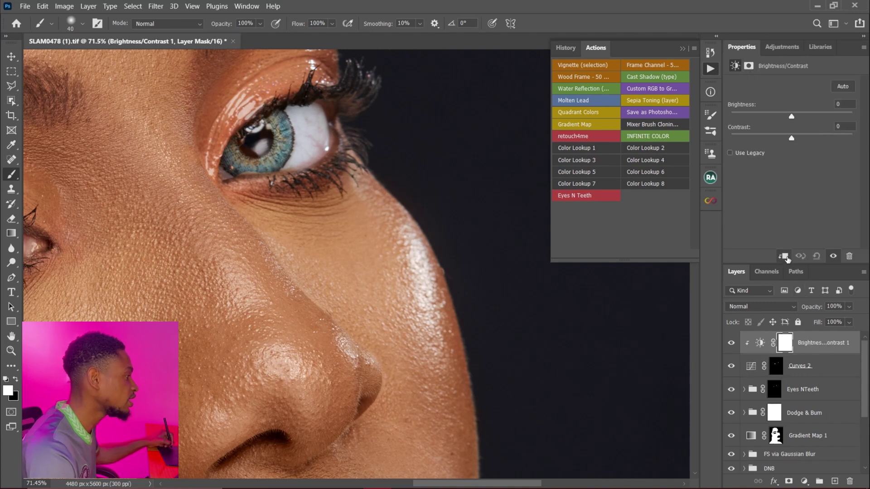
drag(795, 139, 805, 139)
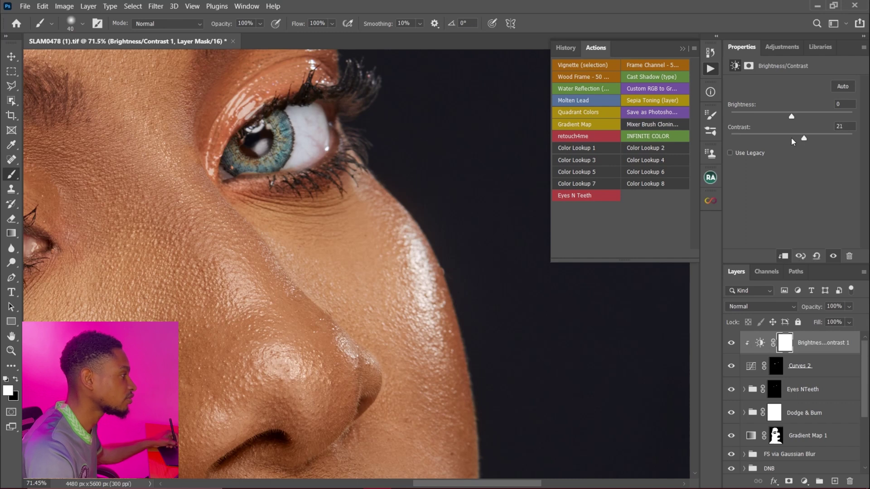
- Group the Curves 2 layer with its clipped Brightness/Contrast adjustment
drag(256, 198, 328, 225)
shift+click(819, 372)
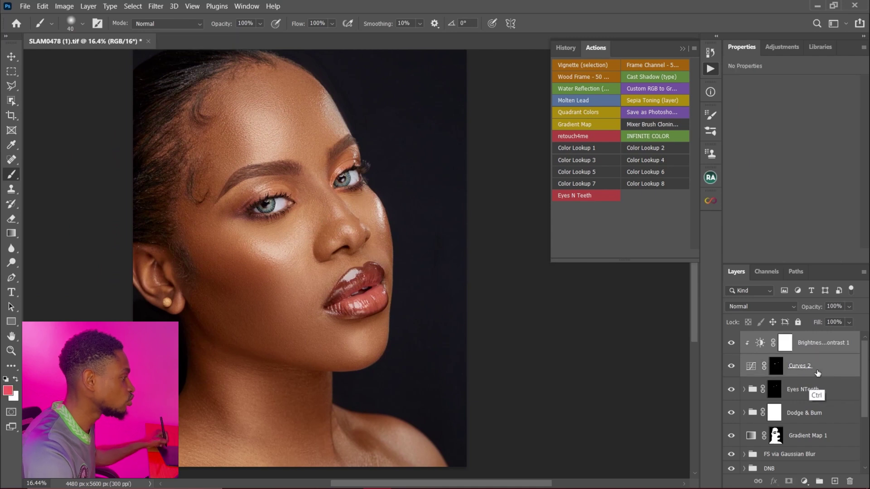
key(ctrl+g)
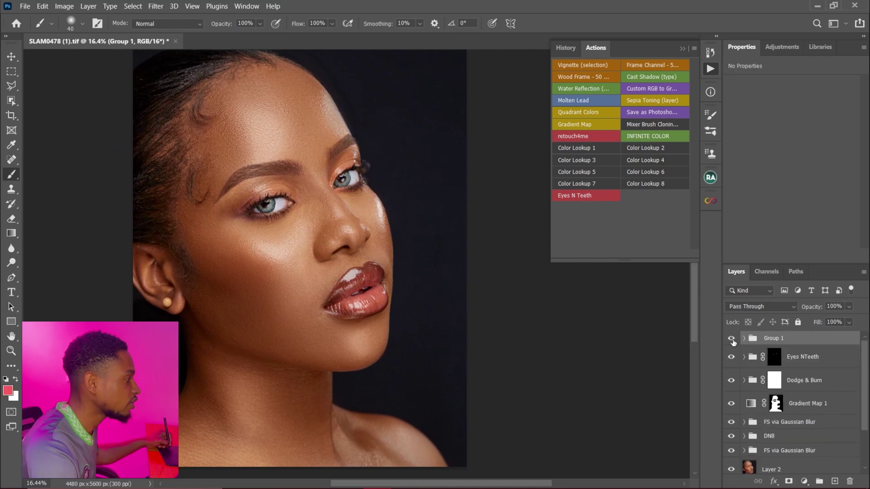
- Compare the irises with and without the new iris-brightening group across the whole portrait
click(732, 339)
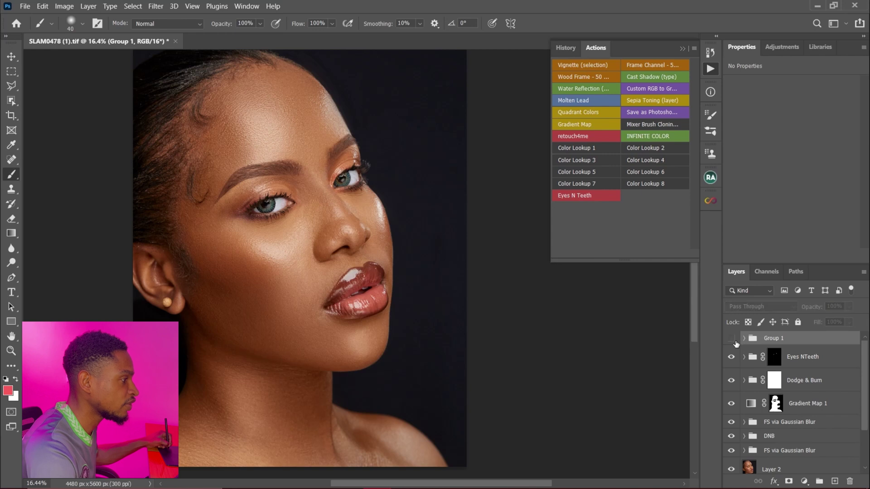
click(732, 340)
drag(301, 179, 408, 199)
key(z)
mouse_move(383, 232)
mouse_down()
mouse_move(358, 208)
mouse_move(358, 233)
mouse_up()
key(b)
click(732, 340)
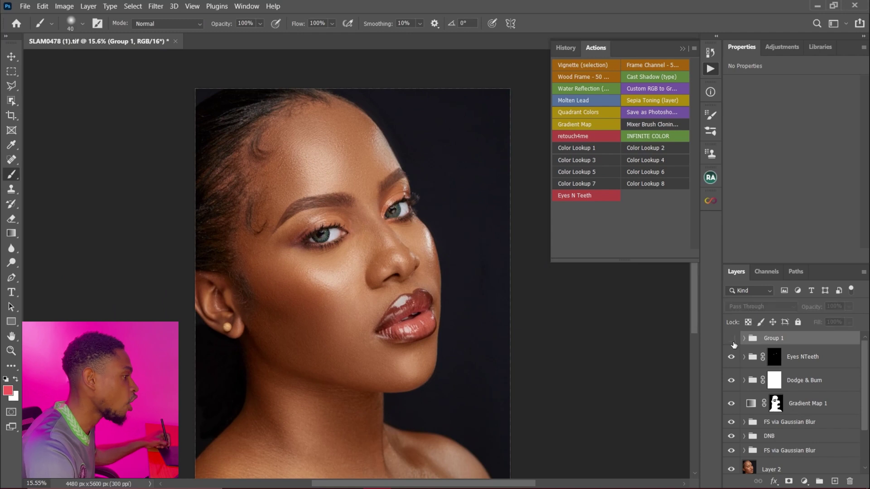
click(732, 340)
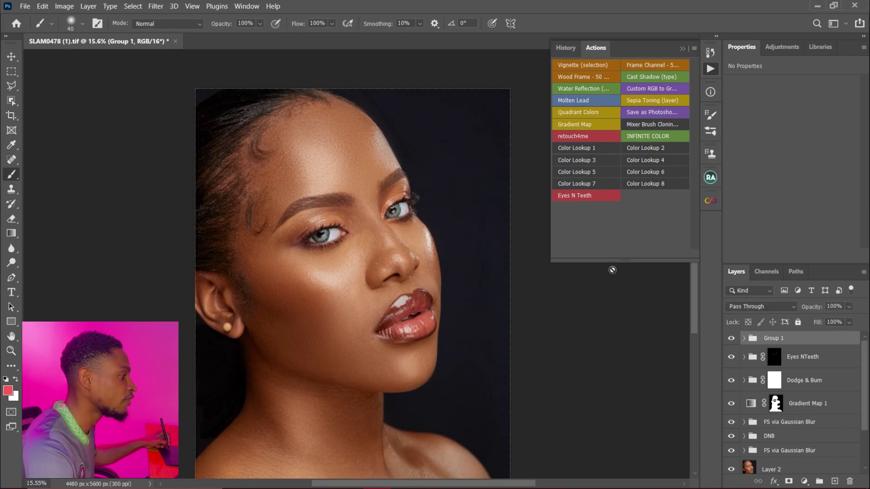
- Lower the iris-brightening group's opacity to 70% and compare the portrait with and without it
click(849, 307)
drag(857, 324, 847, 324)
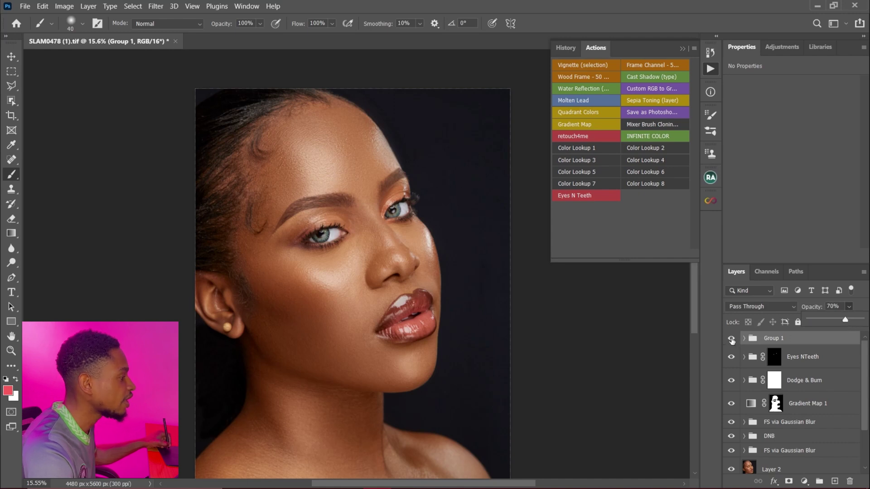
click(732, 340)
click(732, 340)
- Add a Curves adjustment above Group 1 with the Darker (RGB) preset and invert its mask to black
key(z)
drag(335, 210, 316, 212)
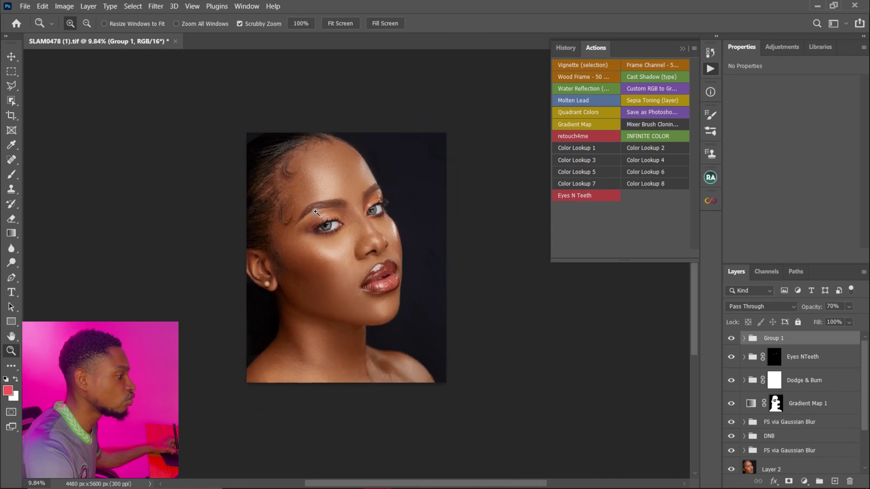
click(254, 220)
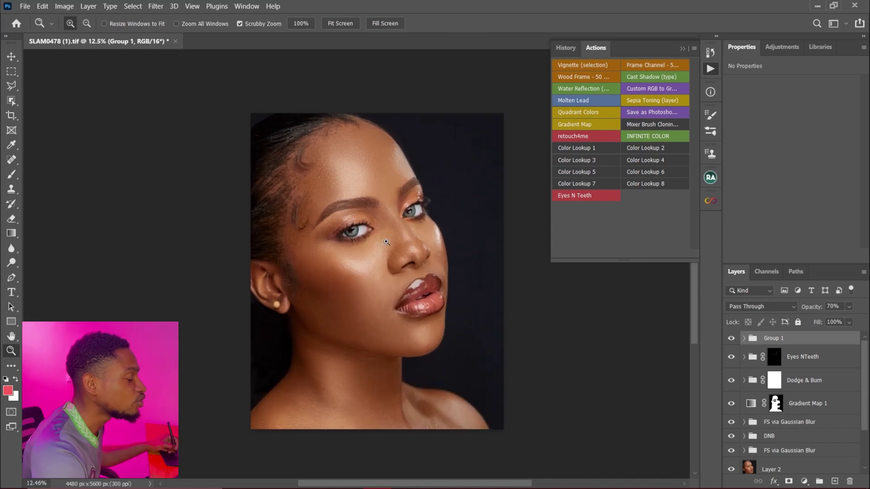
drag(304, 135, 364, 139)
drag(360, 182, 301, 185)
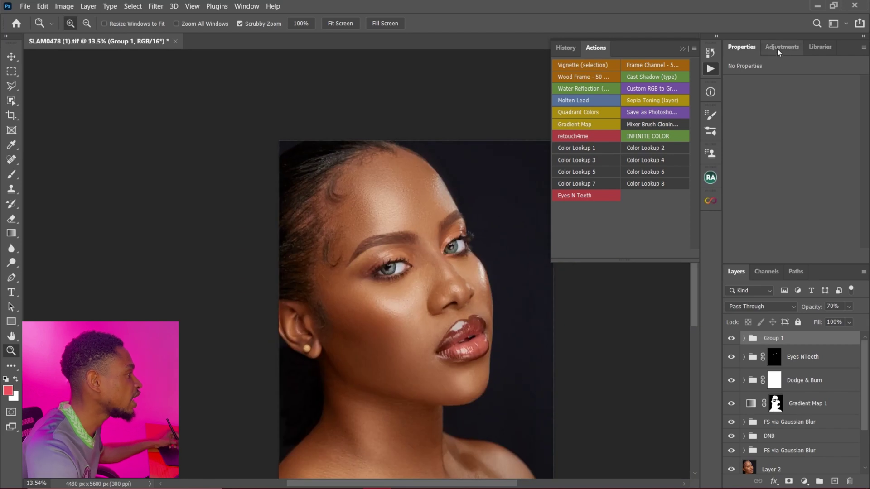
click(790, 47)
click(779, 72)
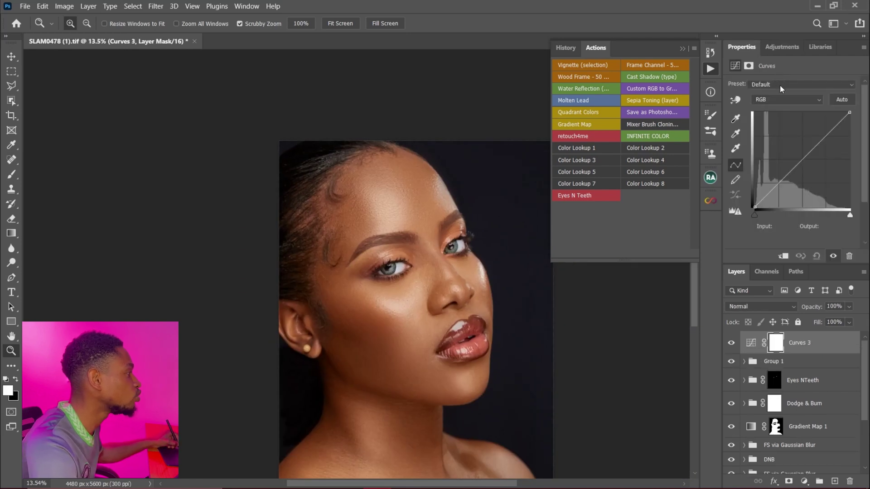
click(781, 86)
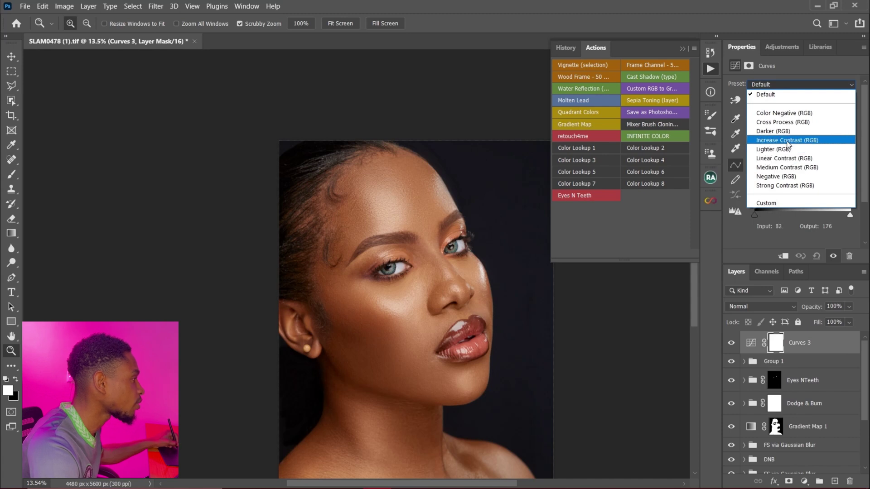
click(786, 131)
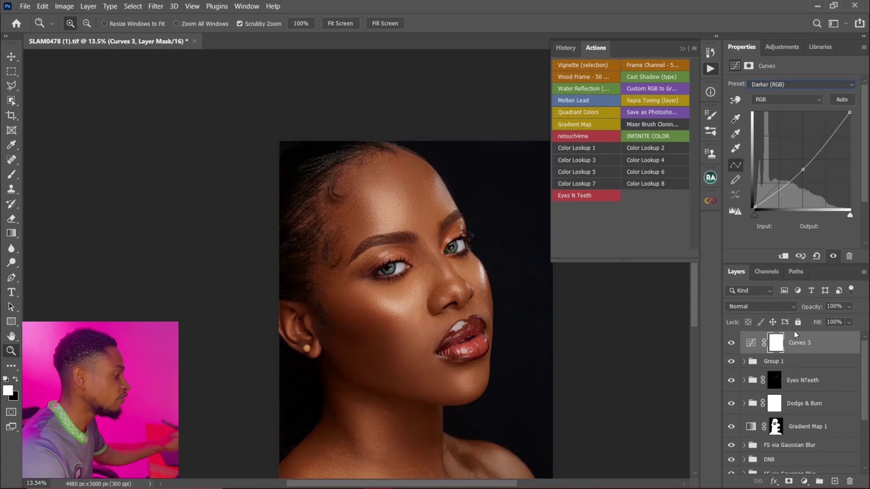
key(ctrl+i)
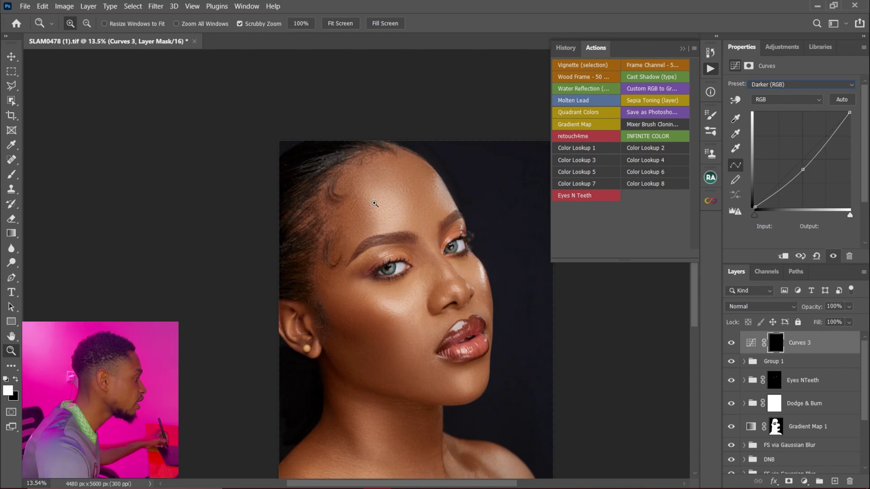
- Paint white on the Curves 3 mask over the upper hair with a large soft brush to darken it
click(778, 346)
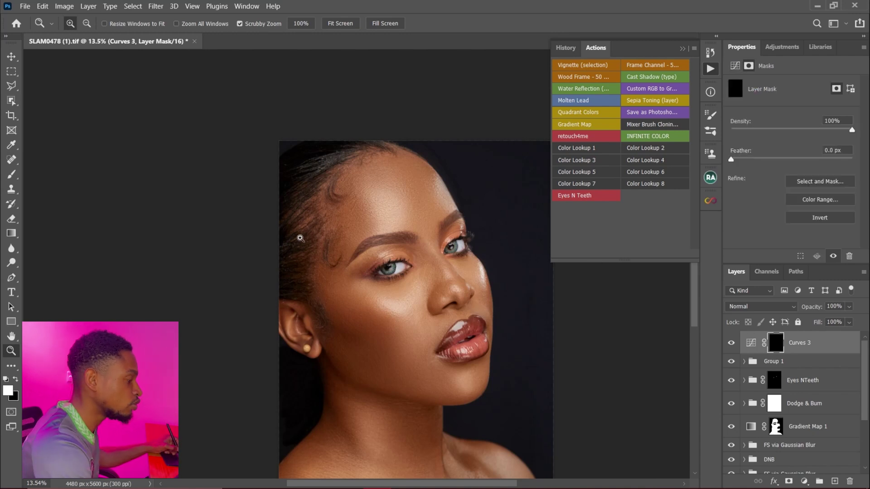
key(b)
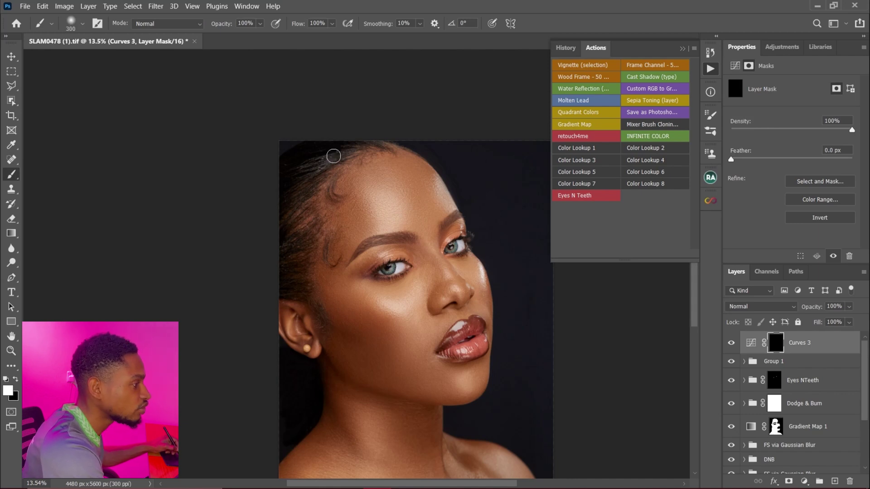
key(bracketright)
key(bracketright)
key(bracketright)
key(bracketright)
key(bracketright)
key(bracketright)
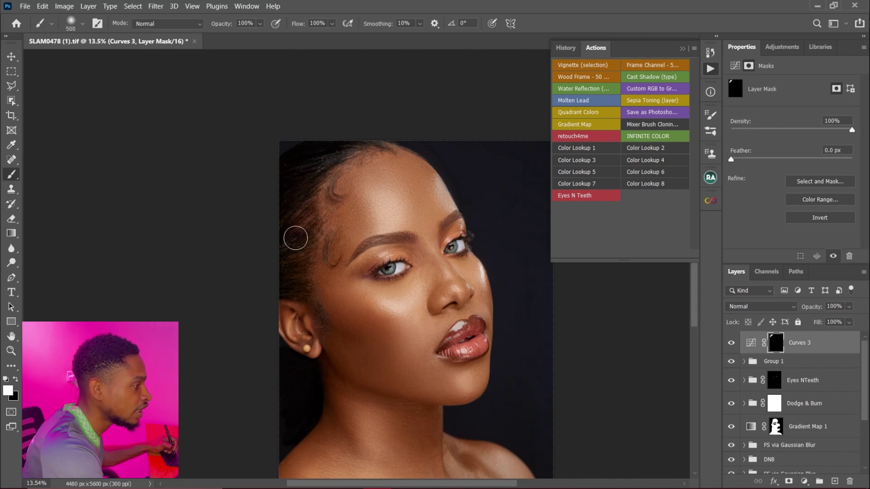
- Darken the remaining hair along the hairline and beside the ear by painting the Curves 3 mask with smaller brush sizes
key(bracketleft)
key(bracketleft)
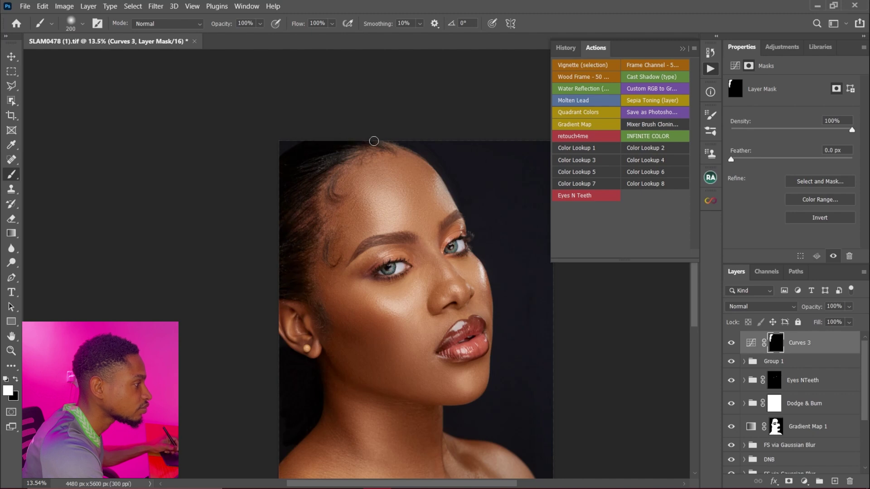
key(bracketleft)
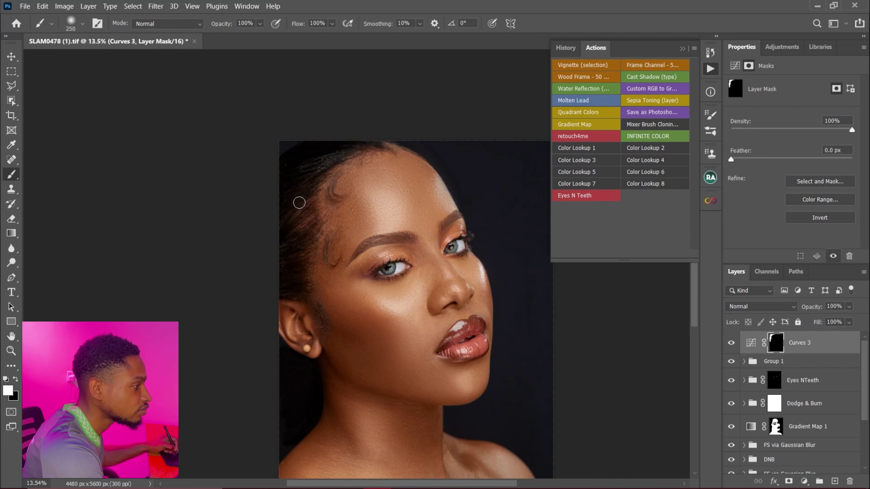
key(bracketleft)
key(bracketleft)
drag(314, 307, 320, 325)
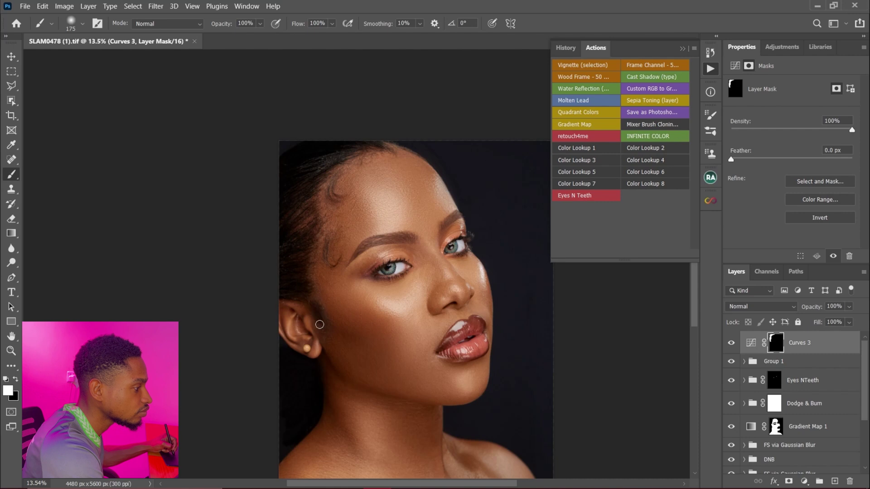
key(bracketright)
key(ctrl)
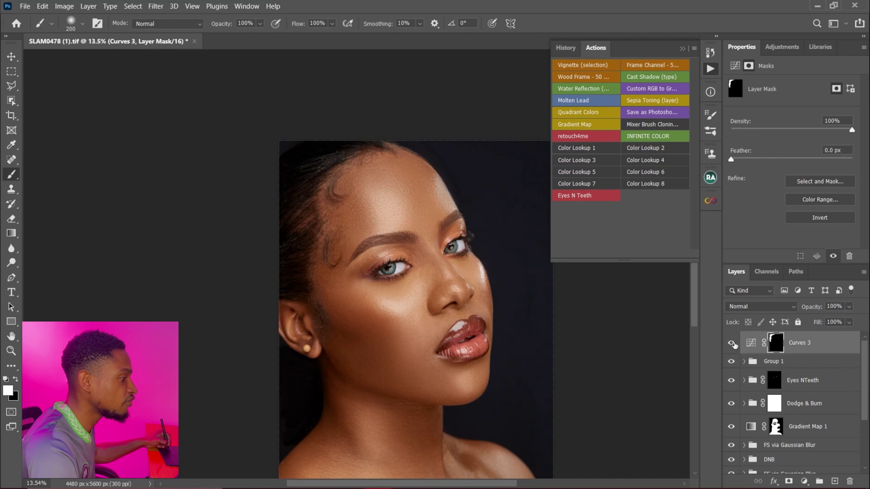
- Compare the portrait with and without Curves 3 and feather its mask by 9.2 px
click(733, 344)
click(734, 345)
click(735, 344)
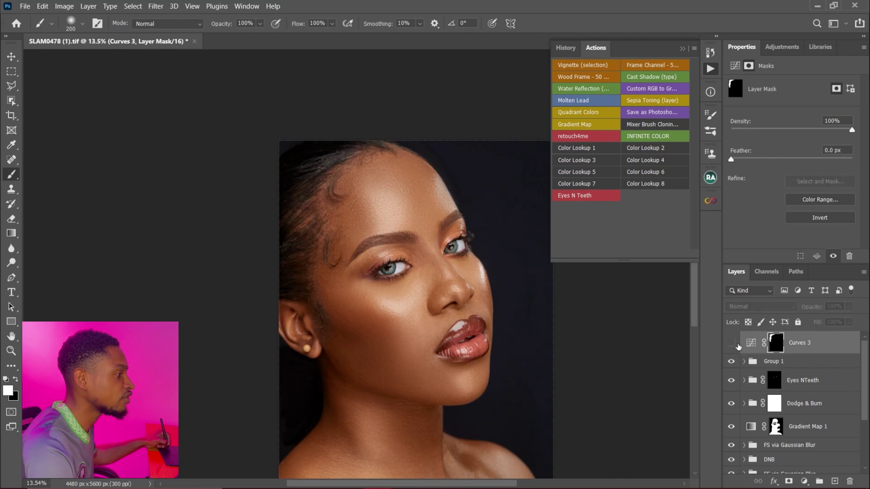
click(737, 346)
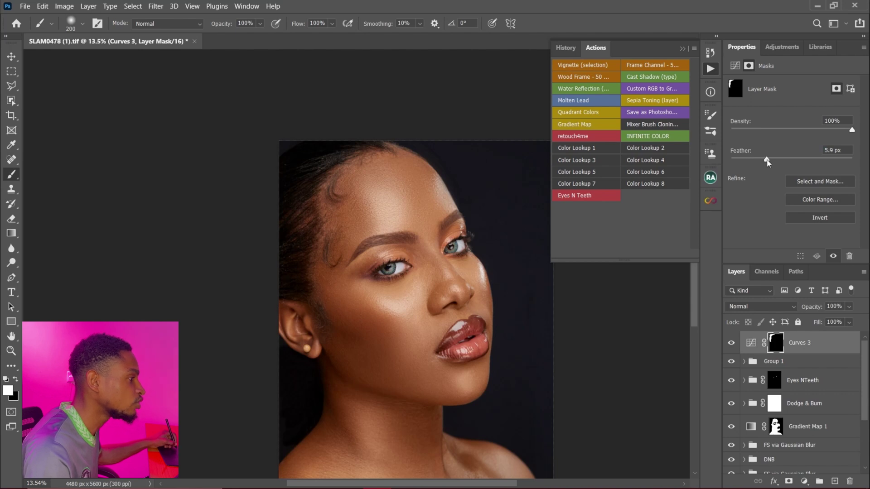
drag(770, 162, 780, 162)
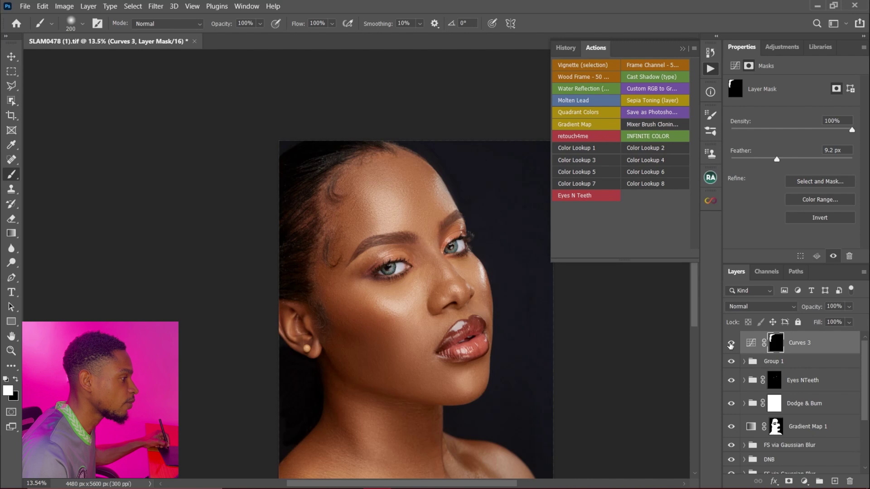
- Add another Curves adjustment above Curves 3 with the Darker (RGB) preset and invert its mask to black
key(z)
mouse_move(355, 277)
mouse_down()
mouse_move(448, 215)
mouse_move(430, 213)
mouse_move(427, 221)
mouse_up()
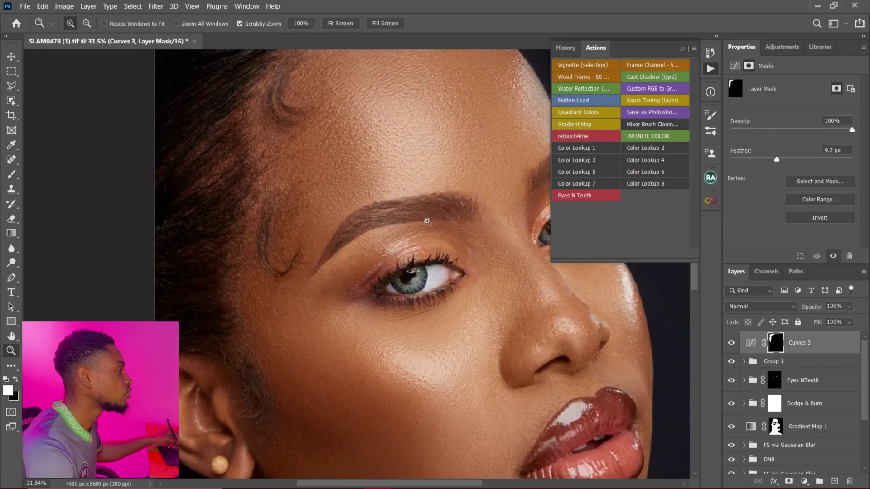
click(782, 46)
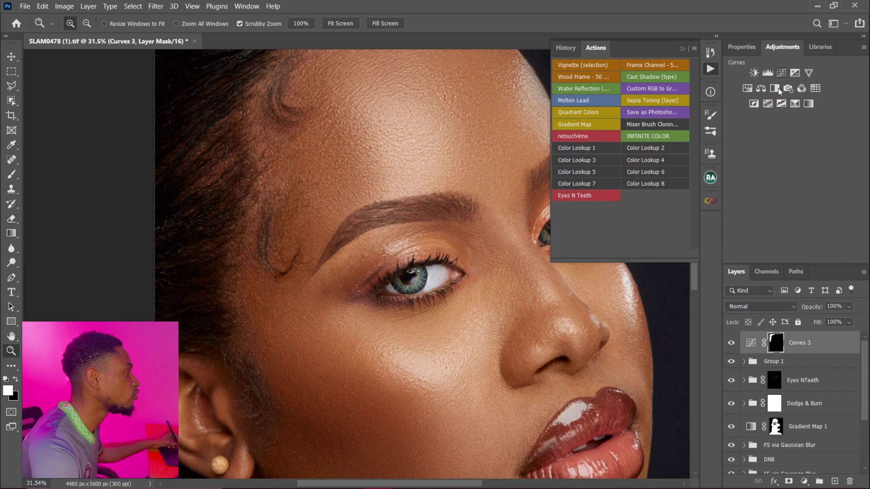
click(783, 74)
click(790, 85)
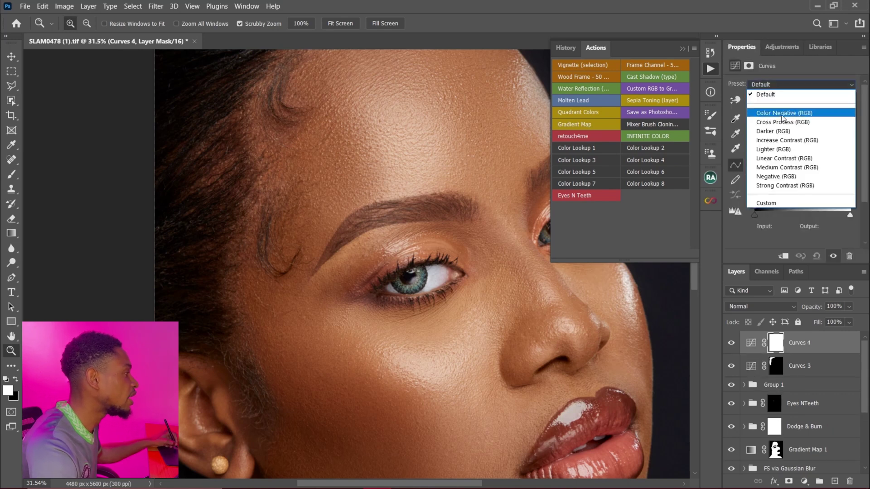
click(777, 131)
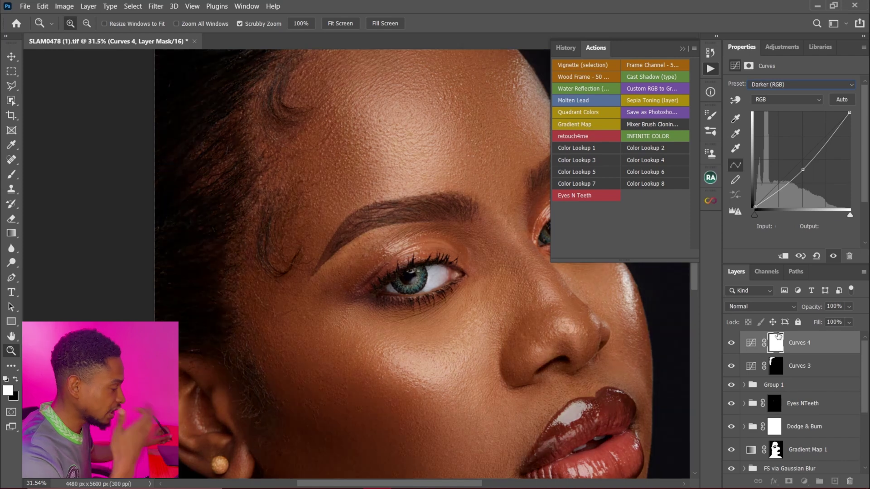
click(777, 343)
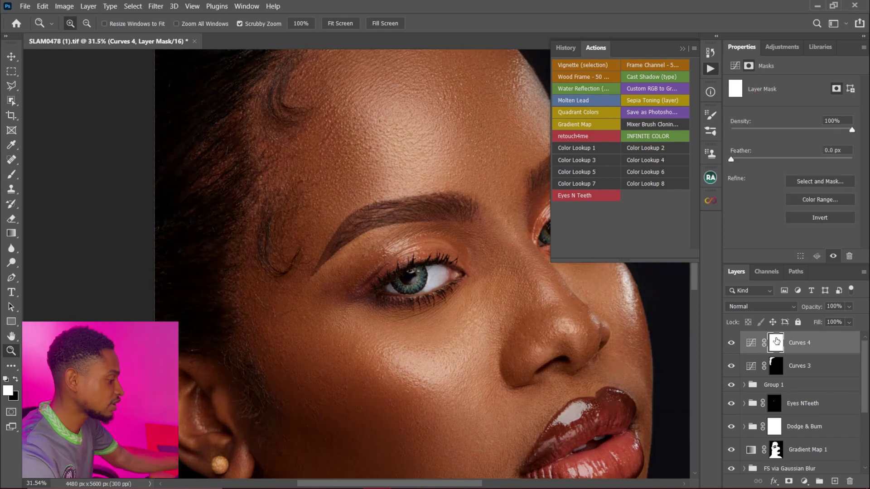
key(ctrl+i)
- Paint white over both eyebrows on the Curves 4 mask with a small soft brush of about 70 px
key(b)
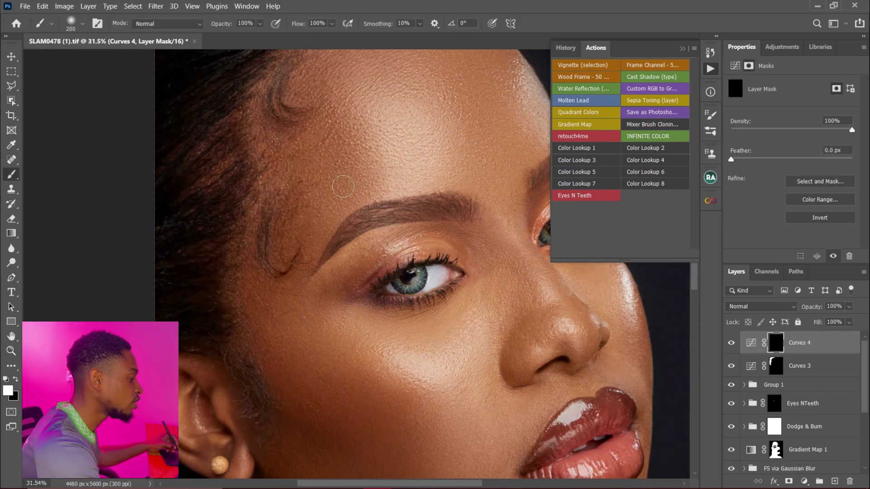
key(bracketleft)
key(bracketleft)
key(bracketleft)
key(bracketleft)
key(bracketleft)
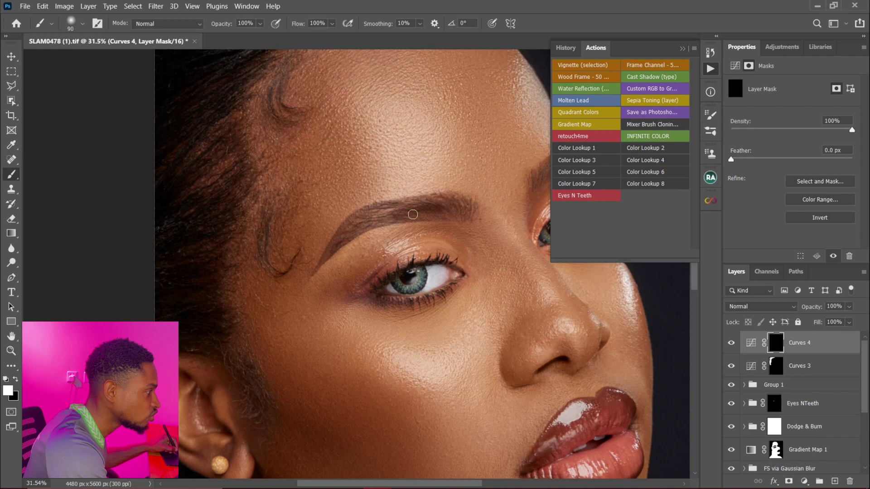
mouse_move(420, 207)
mouse_down()
mouse_move(454, 203)
mouse_move(457, 215)
mouse_move(382, 212)
mouse_move(341, 242)
mouse_move(384, 218)
mouse_up()
key(bracketleft)
key(bracketright)
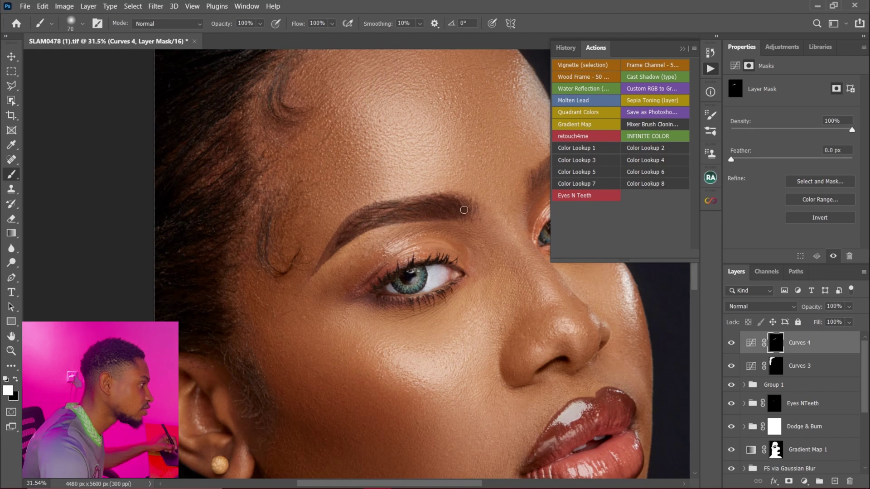
drag(450, 206, 320, 278)
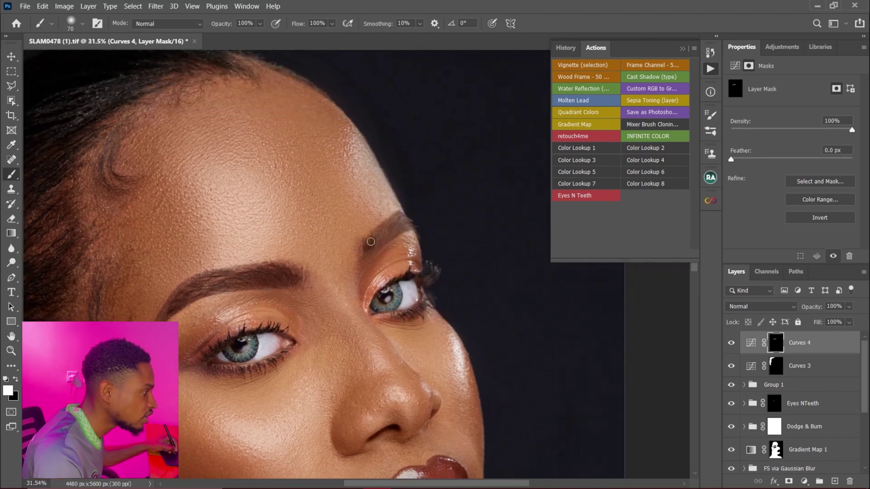
mouse_move(371, 241)
mouse_down()
mouse_move(395, 222)
mouse_move(407, 225)
mouse_move(372, 242)
mouse_move(365, 252)
mouse_move(391, 234)
mouse_move(368, 254)
mouse_up()
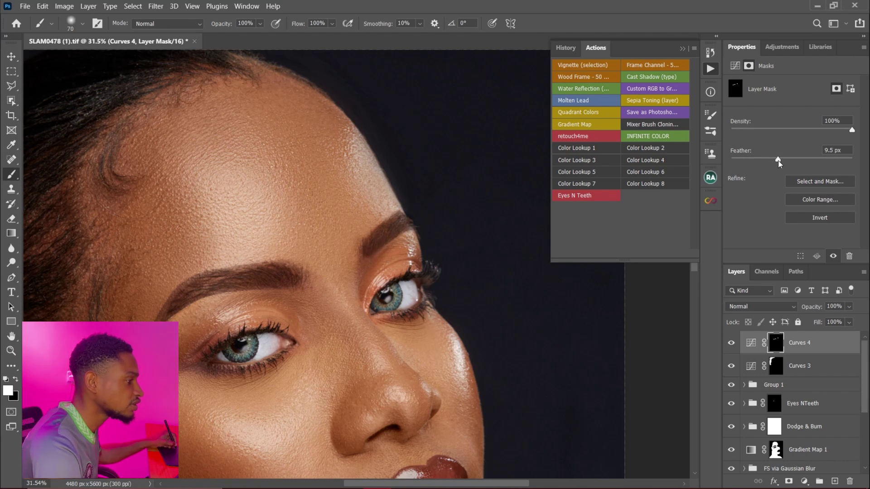
- Feather the Curves 4 mask by 63.8 px and compare the whole portrait with and without the eyebrow darkening
drag(778, 160, 800, 162)
mouse_move(408, 232)
mouse_down()
mouse_move(441, 200)
mouse_move(414, 233)
mouse_move(346, 248)
mouse_up()
key(z)
key(b)
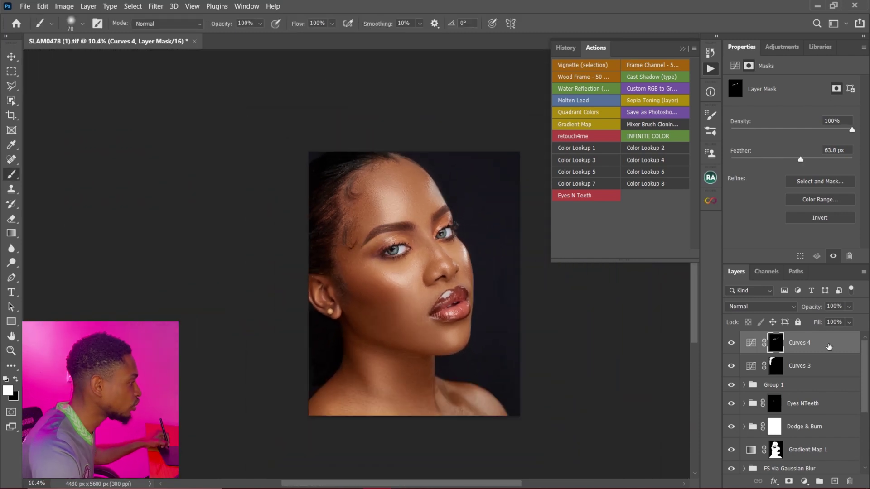
click(731, 346)
click(735, 347)
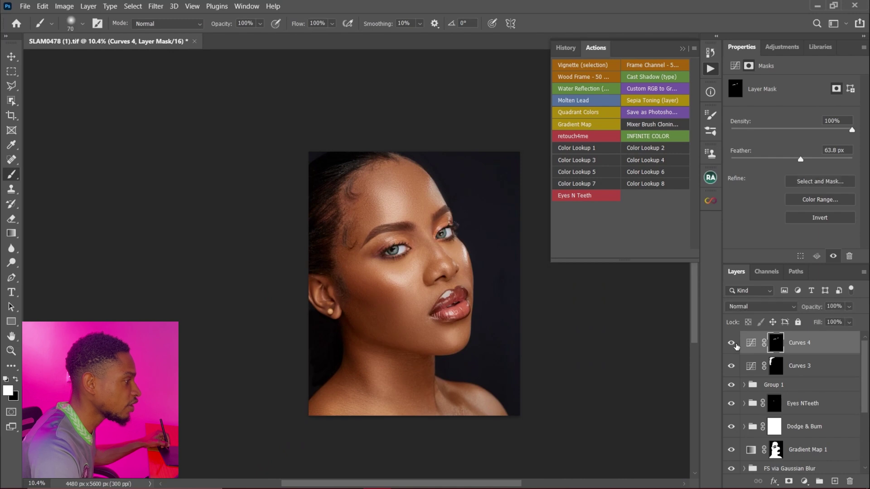
click(736, 347)
click(737, 349)
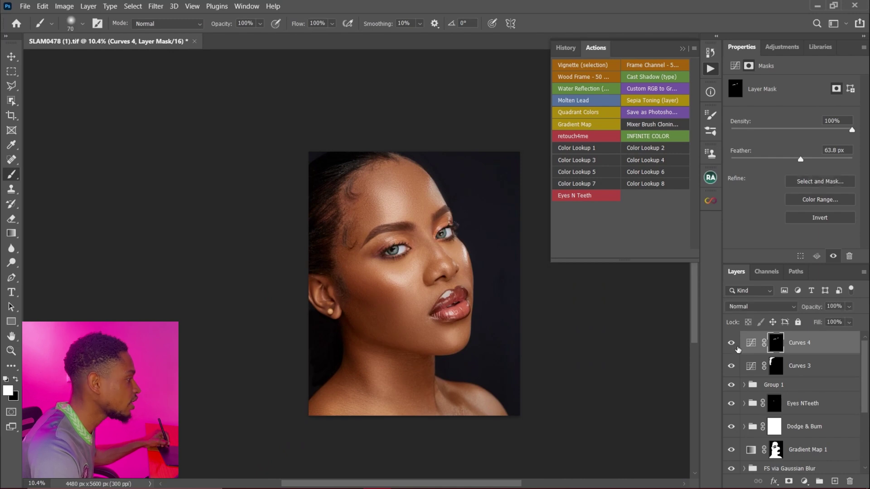
- Lower the Curves 4 layer's opacity to 84% and compare the eyebrows with and without it
click(850, 322)
drag(861, 321, 853, 322)
key(z)
drag(418, 264, 623, 275)
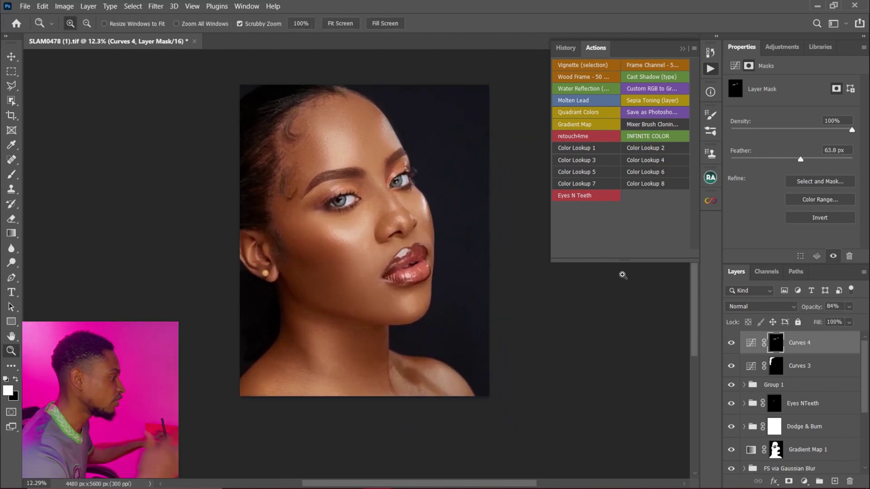
click(732, 343)
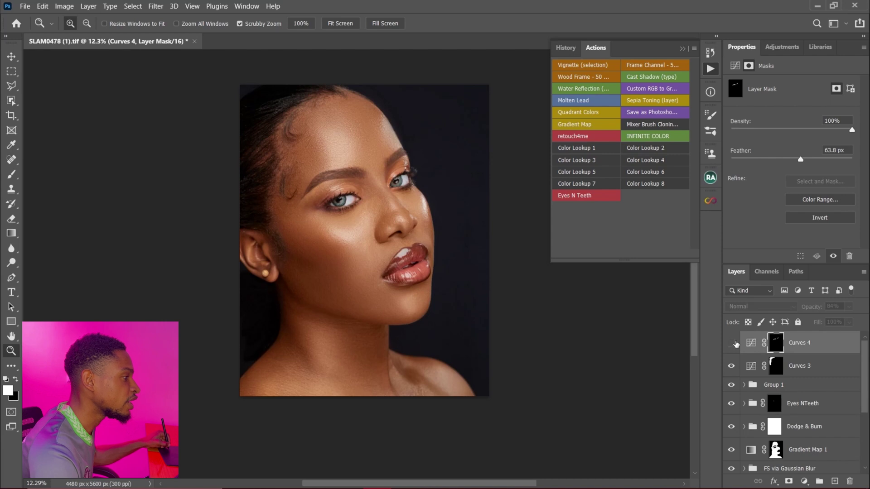
click(733, 343)
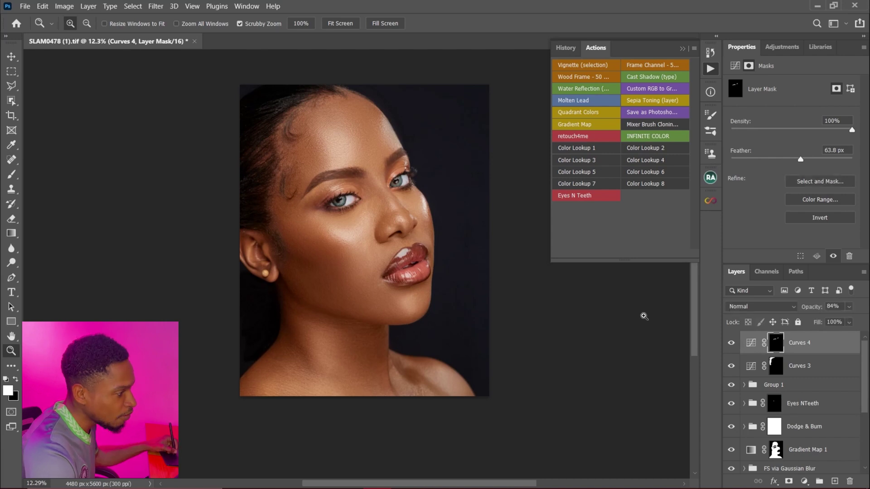
- Set the Burn Curve layer's opacity to 34% inside the Dodge & Burn group and collapse the group
scroll(389, 268, down, 3)
scroll(389, 269, up, 3)
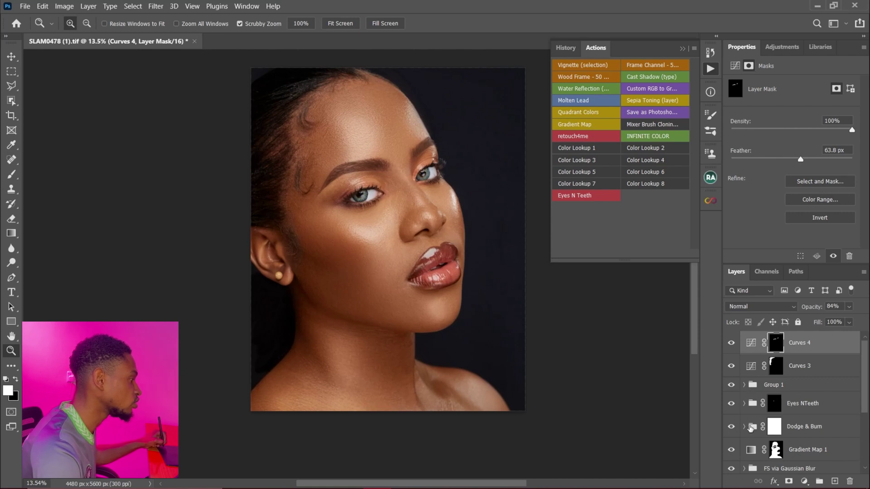
click(750, 427)
click(744, 426)
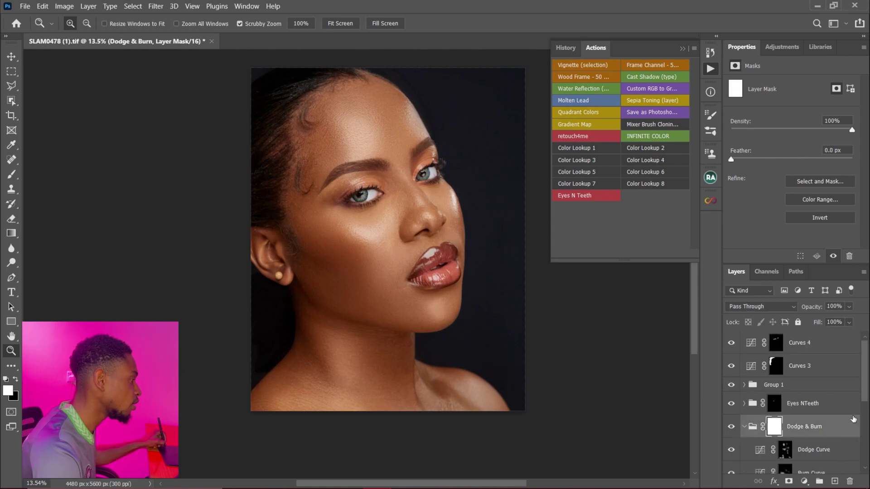
scroll(856, 408, down, 3)
click(811, 408)
click(848, 307)
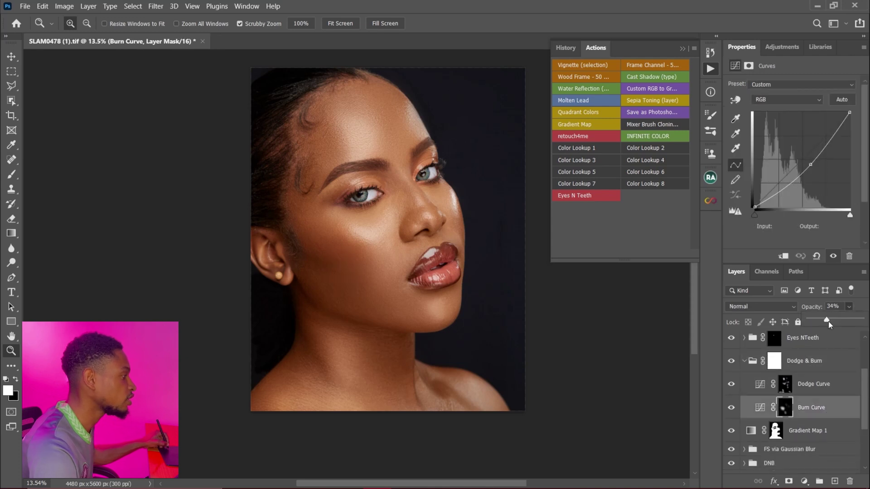
click(744, 361)
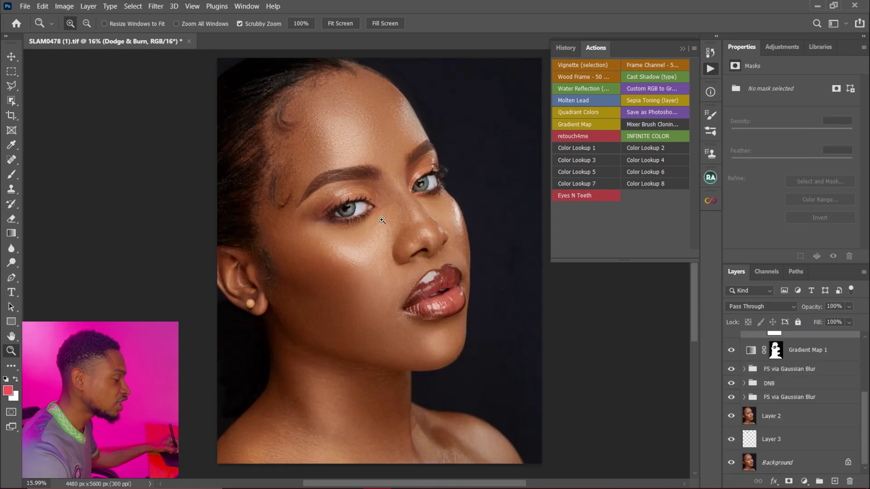
- Stamp all visible layers into a new merged layer above Curves 4
drag(384, 220, 361, 228)
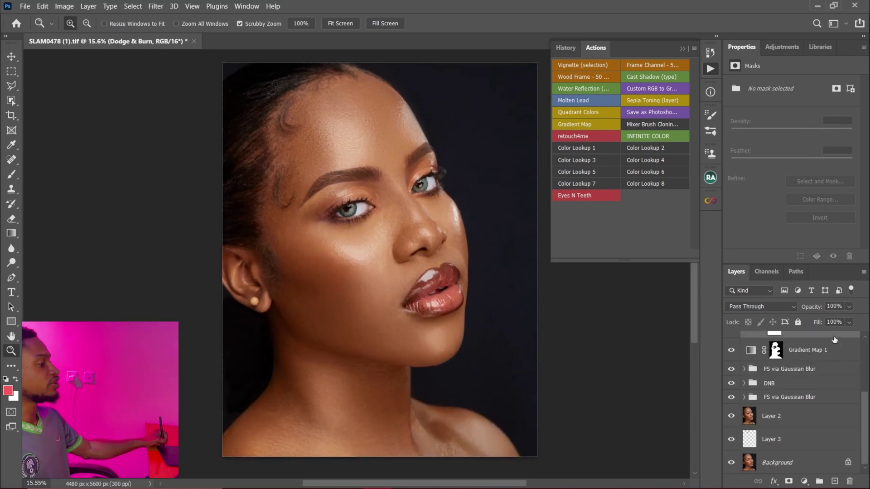
drag(866, 419, 857, 353)
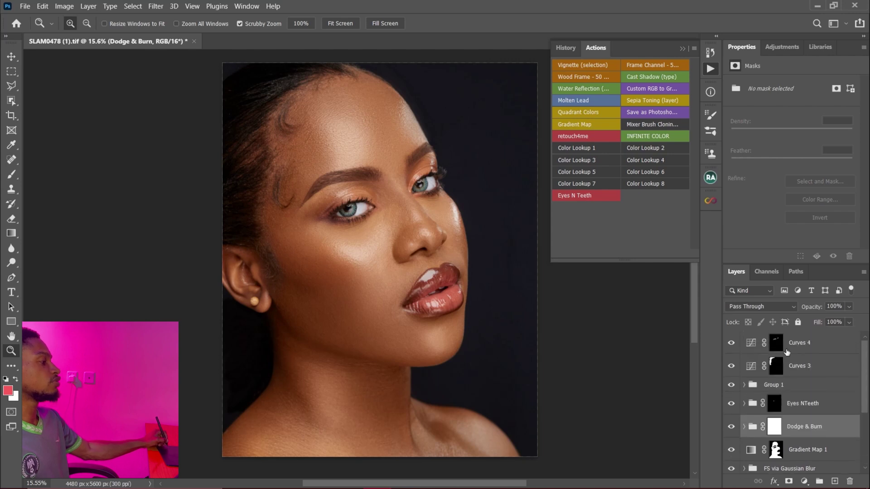
click(786, 350)
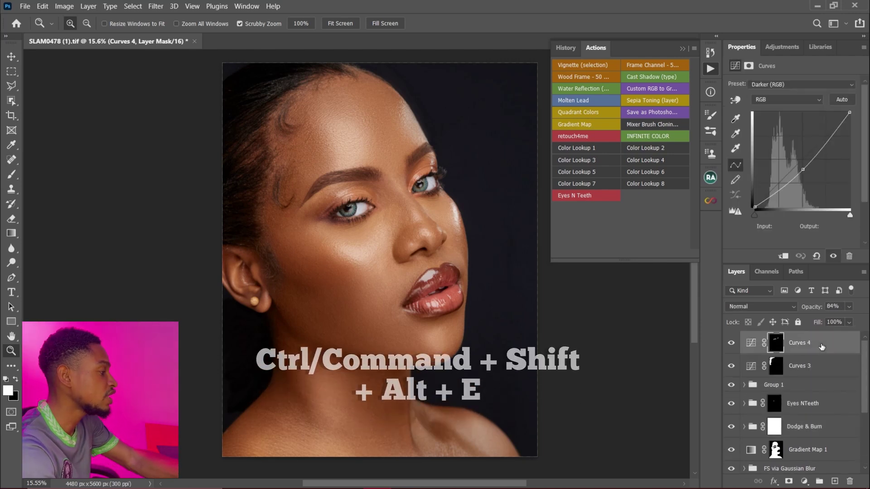
key(ctrl+shift+alt+e)
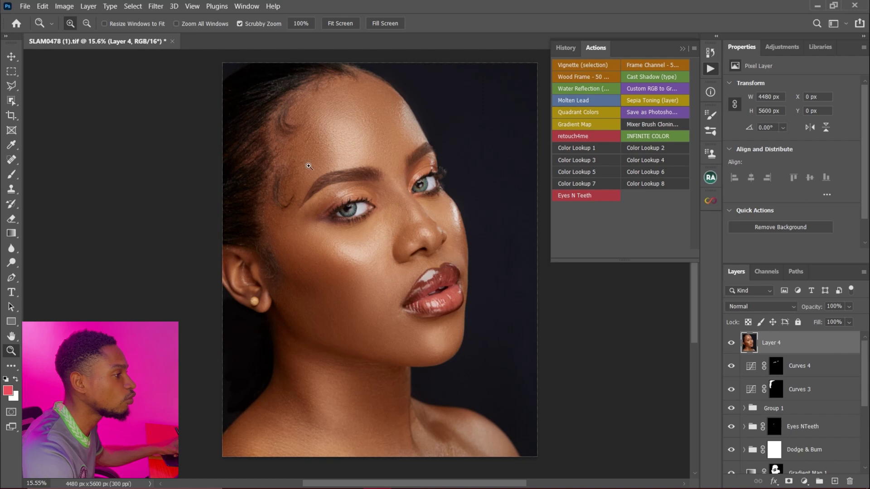
- Convert Layer 4 for smart filters and open it in the Camera Raw Filter
click(156, 6)
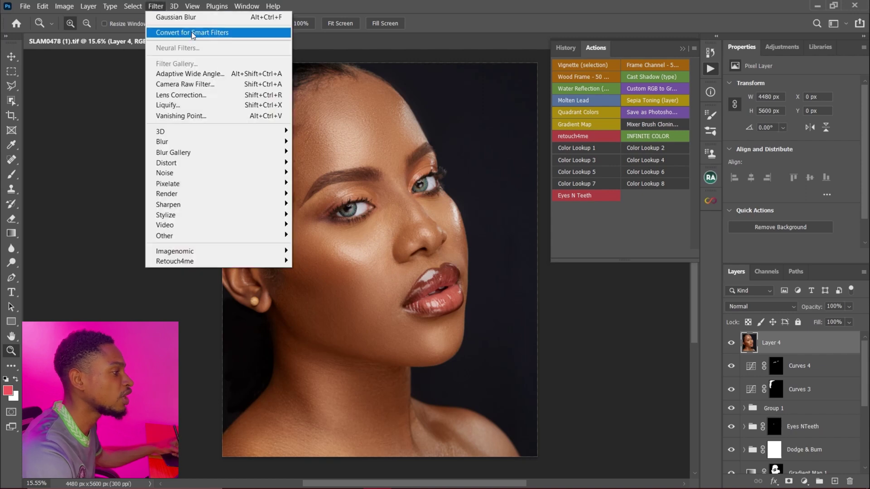
click(192, 33)
key(shift+ctrl+a)
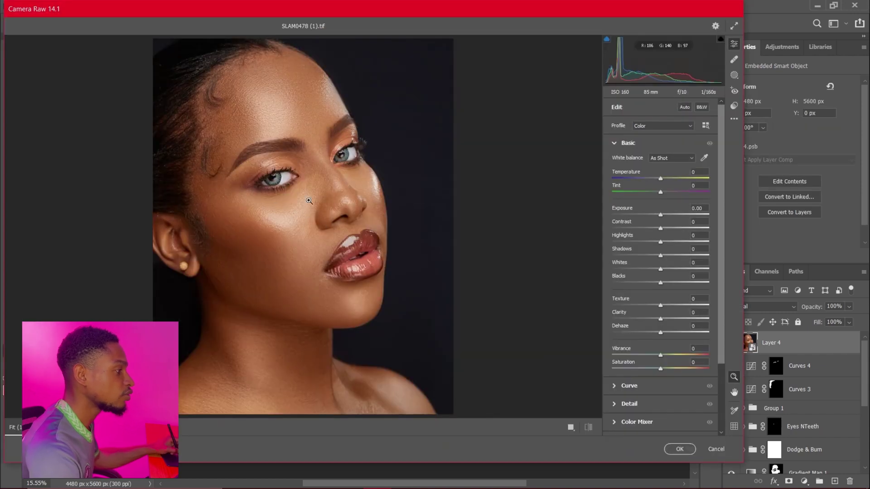
- Create a subject mask in Camera Raw and set its Exposure to +0.05 and Highlights to -2
click(735, 75)
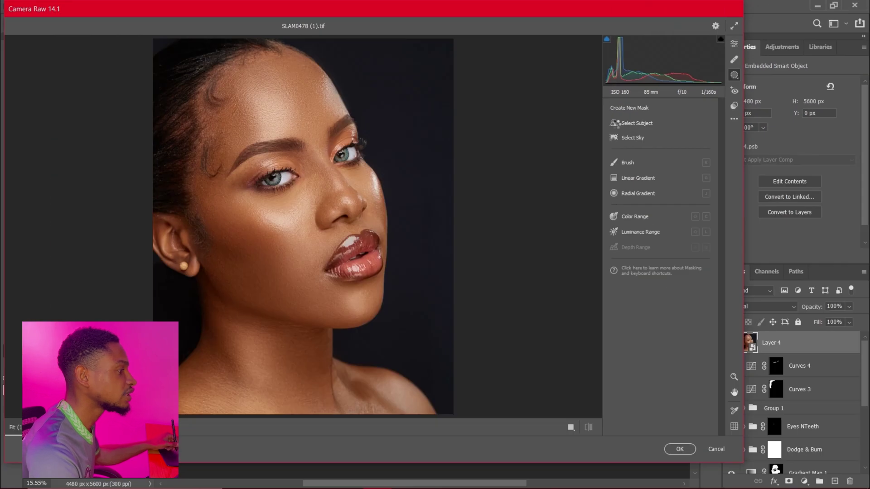
click(619, 124)
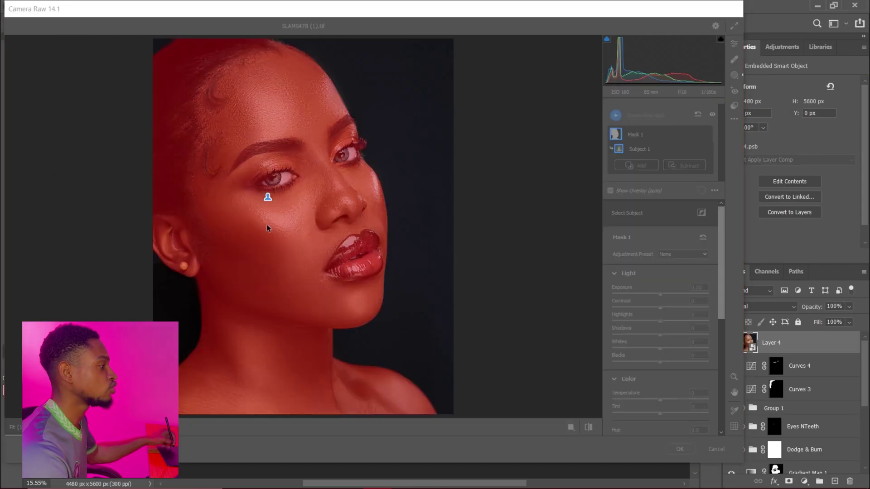
click(665, 296)
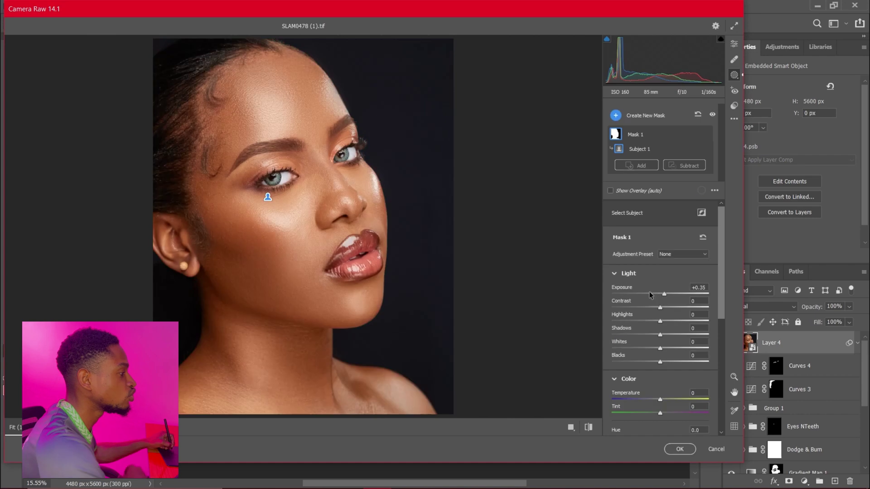
drag(665, 296, 663, 295)
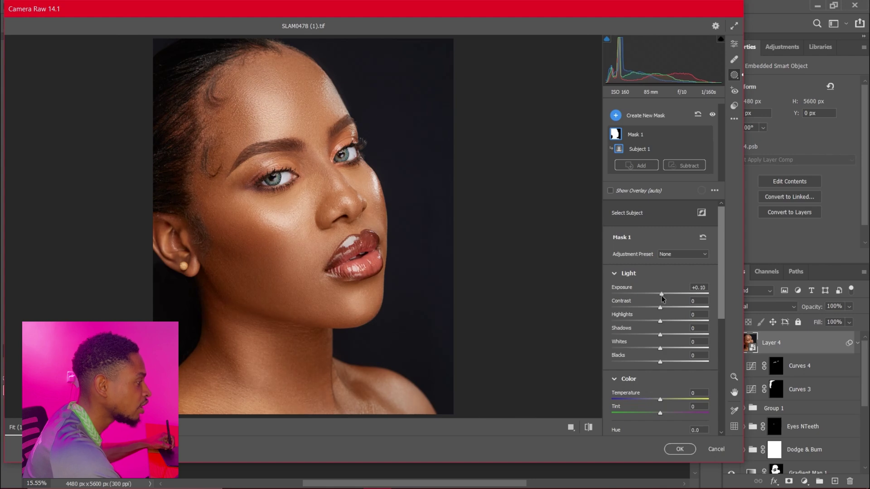
drag(661, 295, 657, 321)
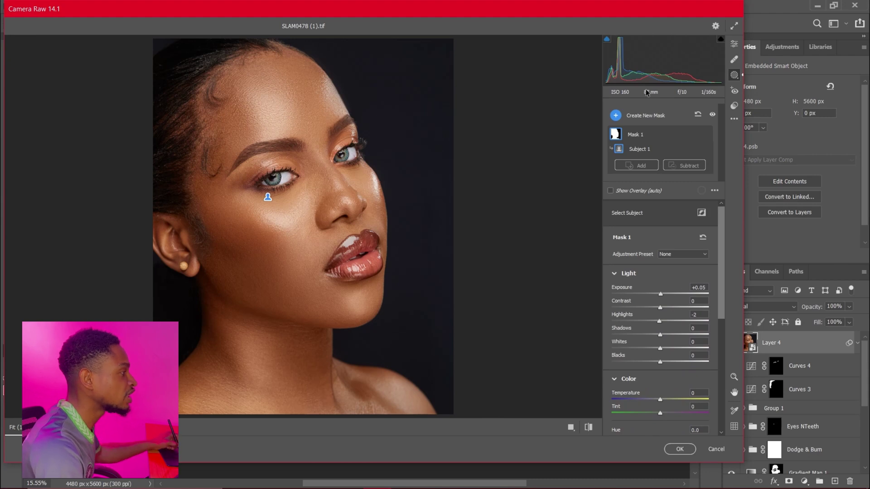
- Create a second subject mask inverted to cover the background, with Exposure -0.65 and Temperature -7
click(616, 116)
click(632, 123)
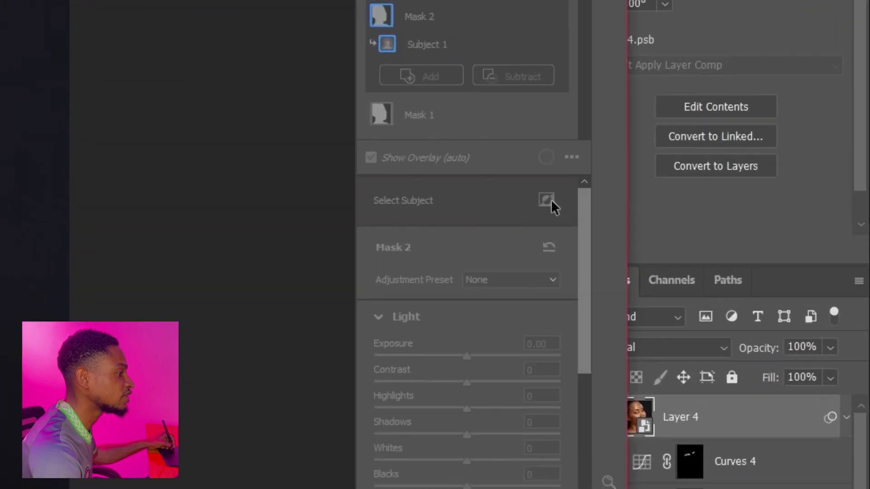
click(702, 230)
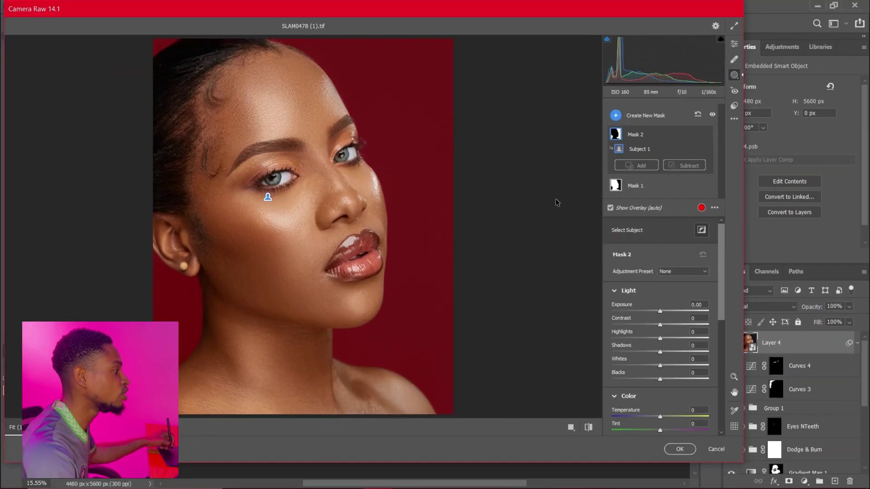
drag(660, 314, 652, 313)
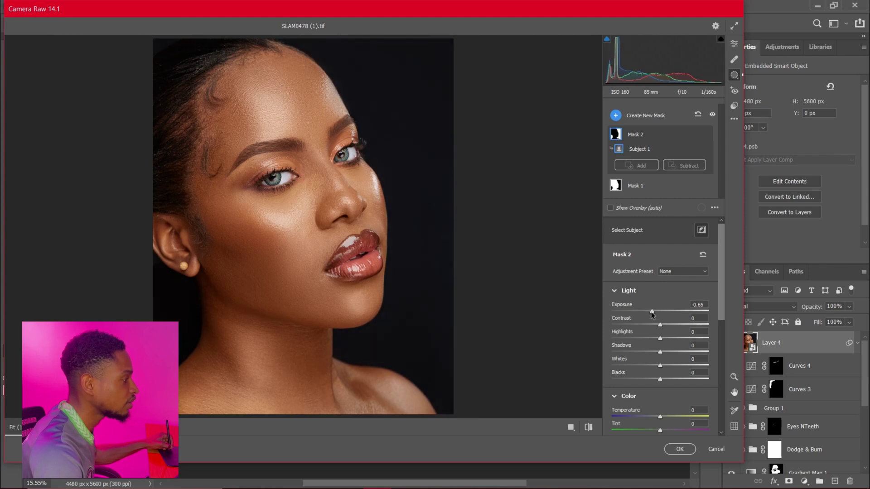
scroll(720, 318, down, 3)
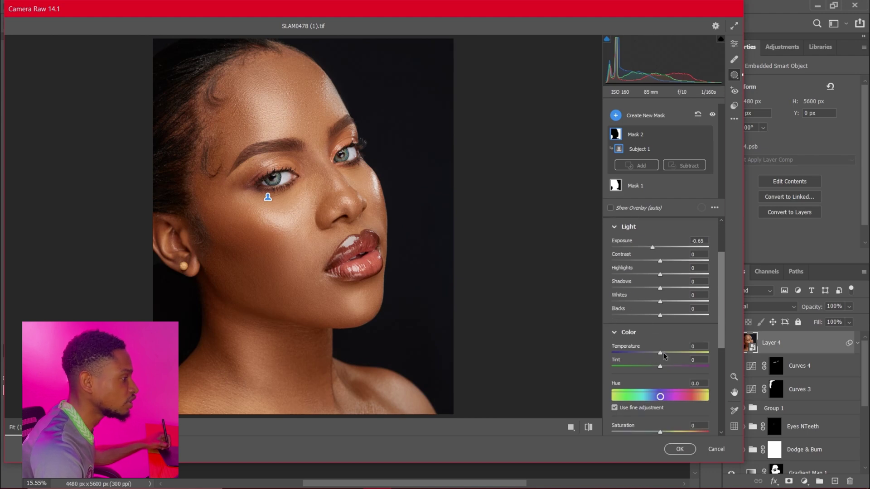
drag(660, 354, 660, 352)
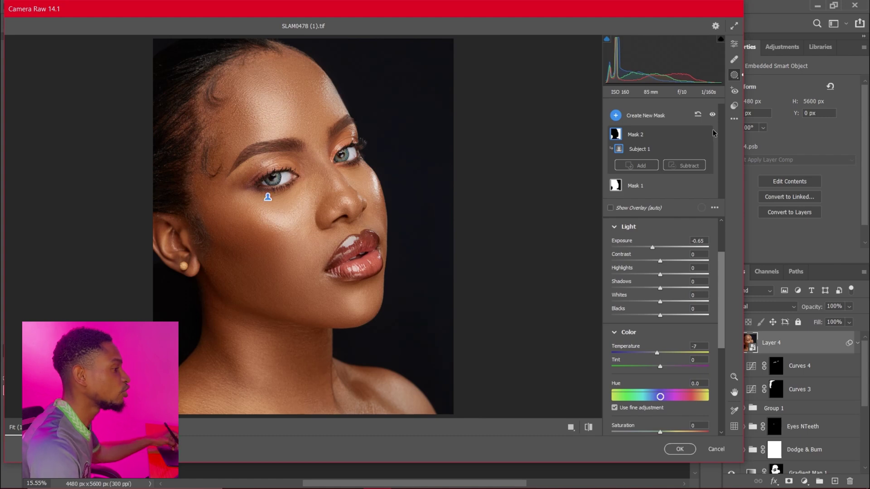
- Set the Color Mixer's HSL luminance to Reds +2, Oranges +4 and Yellows +2 for the whole image
click(733, 44)
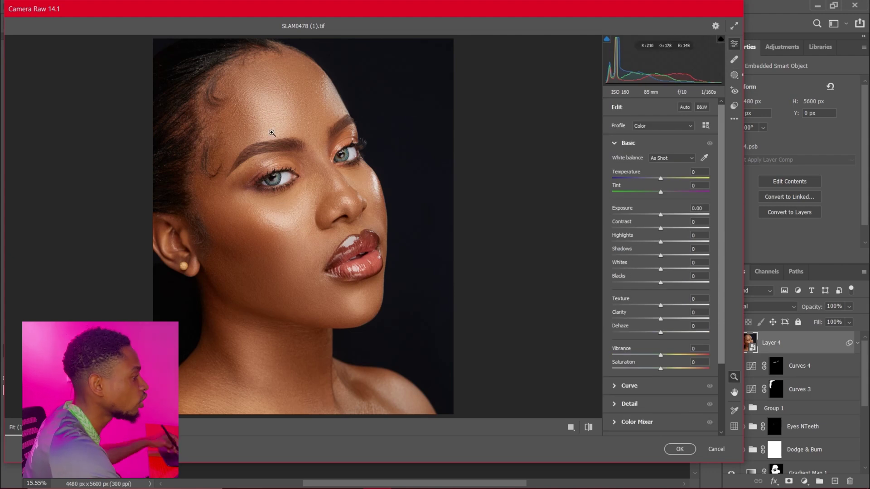
scroll(722, 240, down, 4)
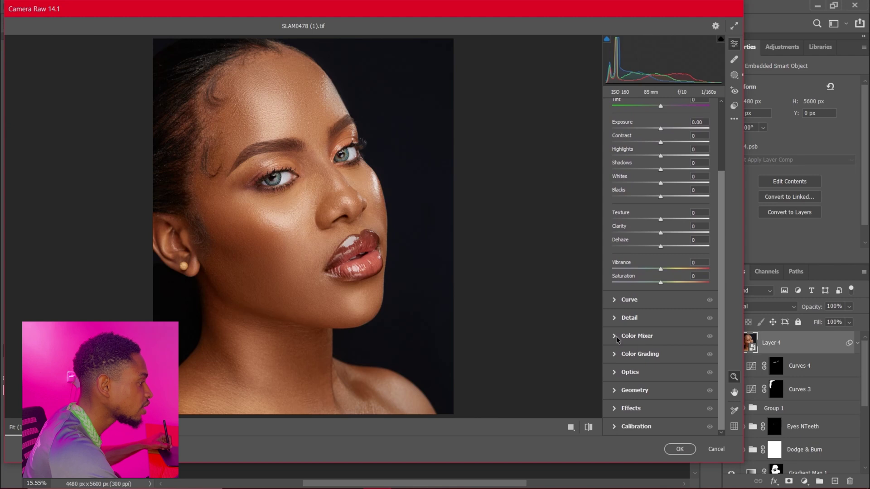
click(617, 339)
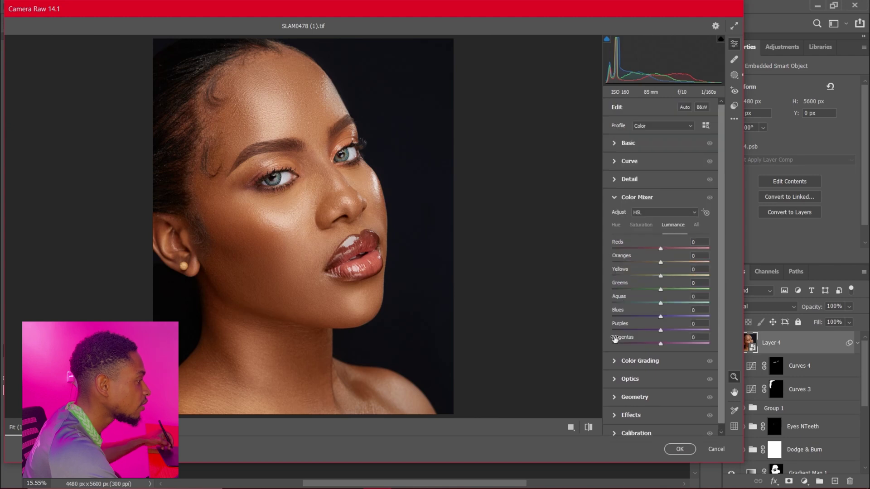
click(617, 226)
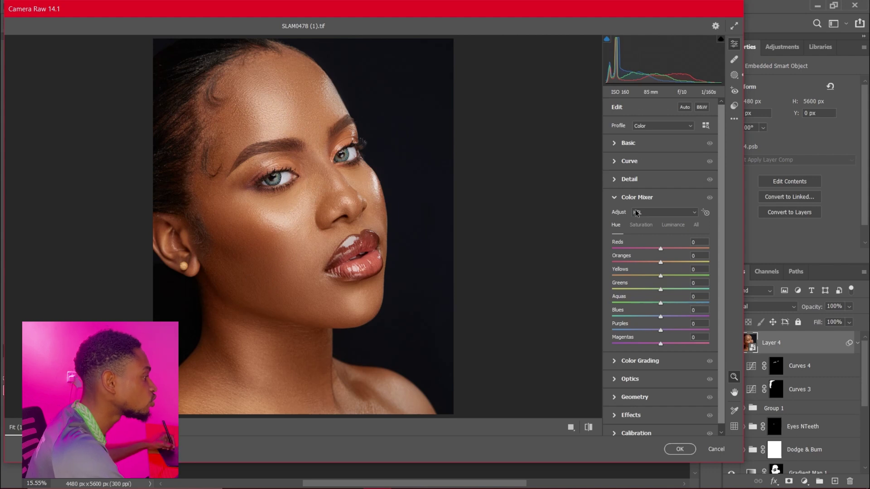
click(669, 229)
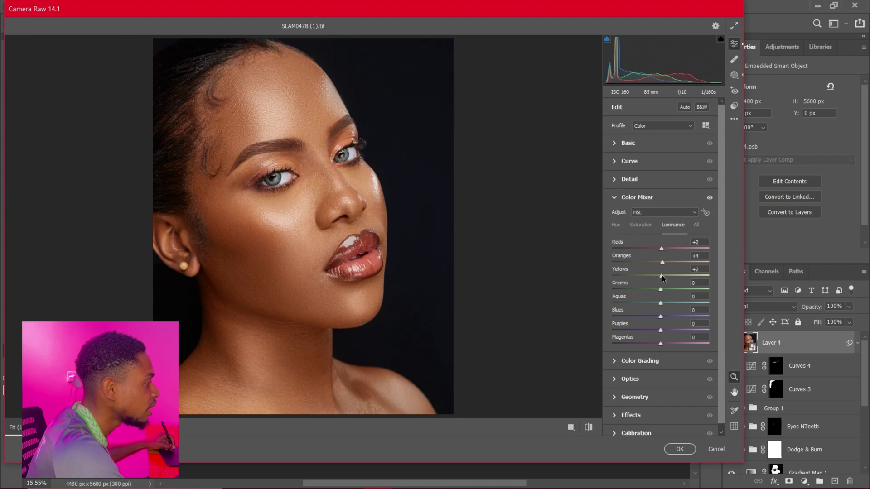
- Set the Reds saturation to +47 in the Color Mixer and compare the portrait with the original settings
click(643, 230)
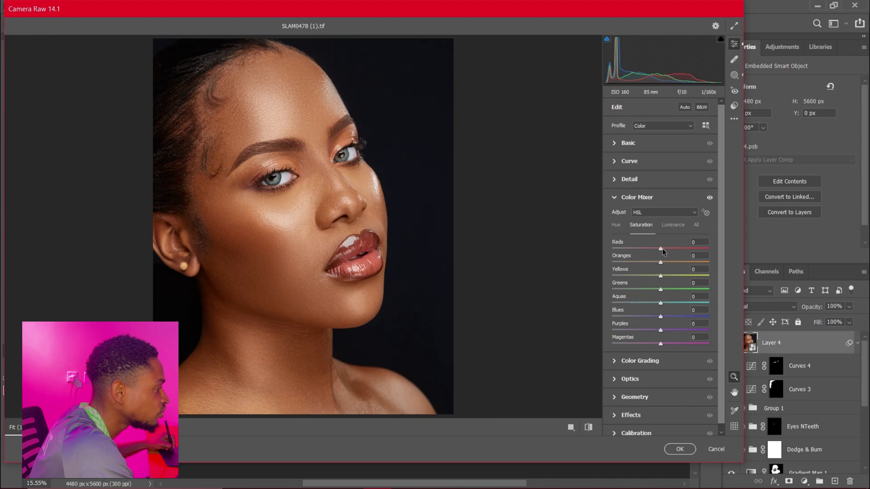
drag(663, 250, 694, 250)
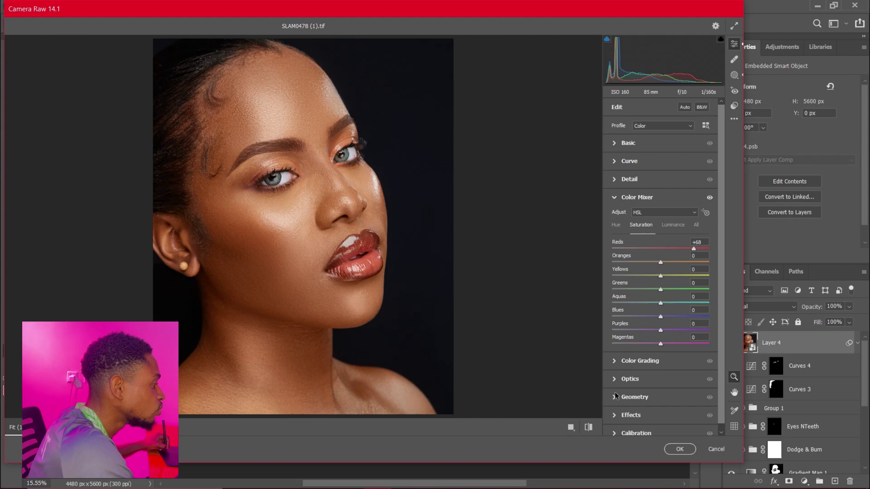
click(590, 427)
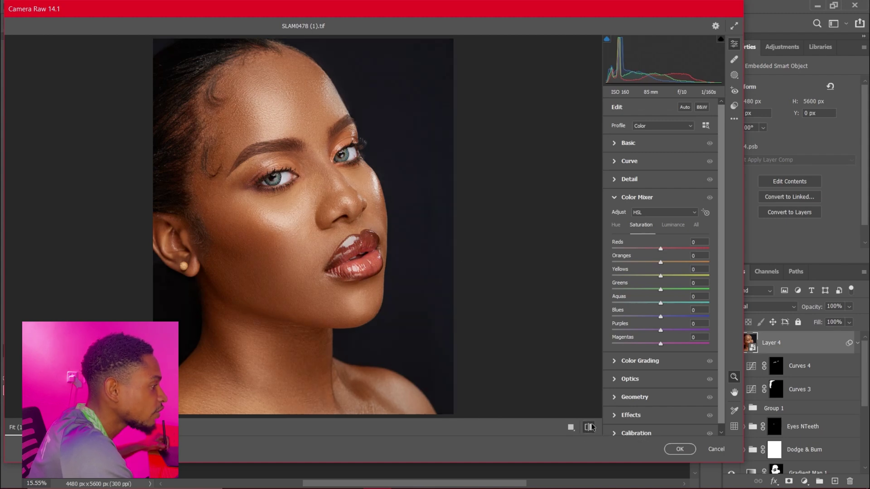
click(589, 427)
click(589, 427)
click(589, 427)
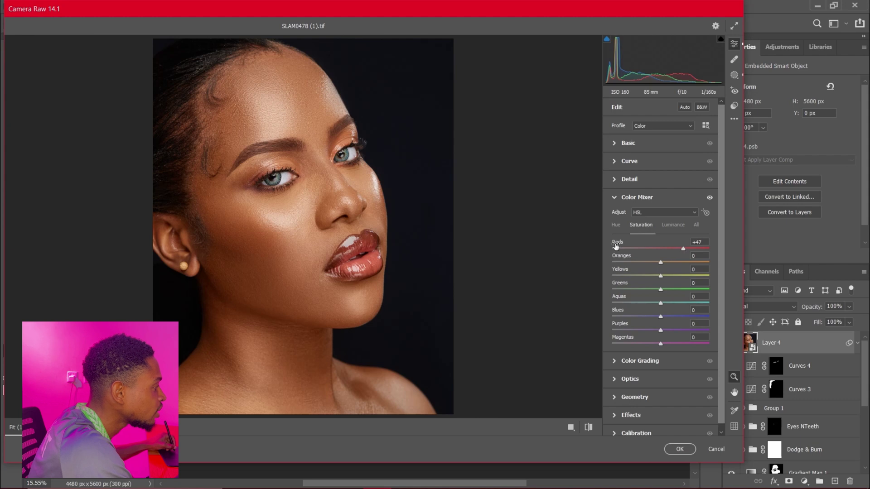
- Shift the Color Mixer hues to Oranges +4 and Reds +5, and compare the portrait before and after
click(616, 225)
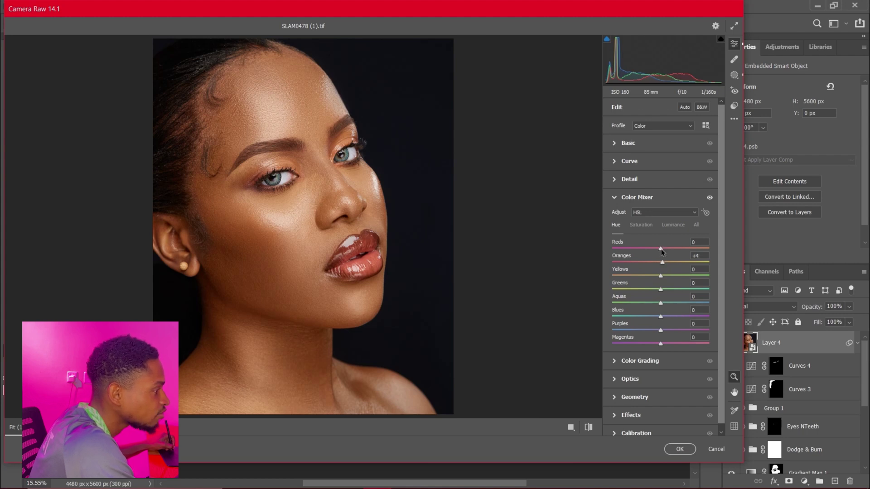
drag(663, 252, 664, 252)
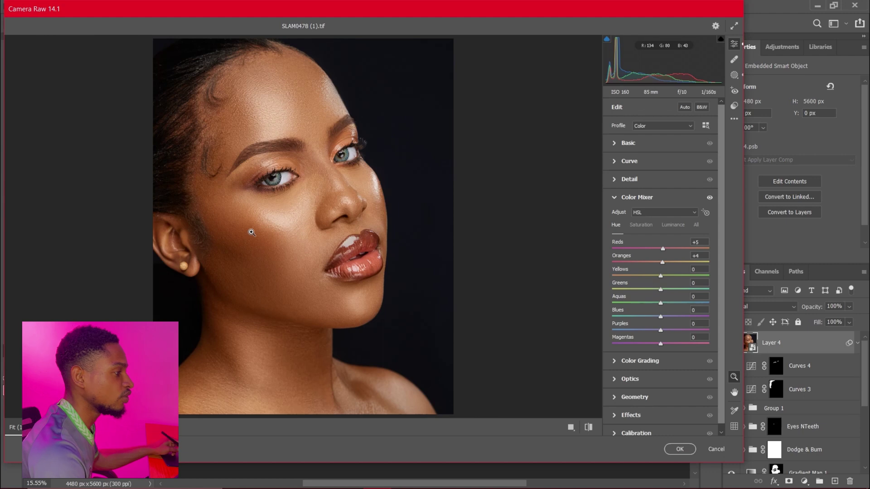
click(588, 429)
click(587, 430)
click(587, 431)
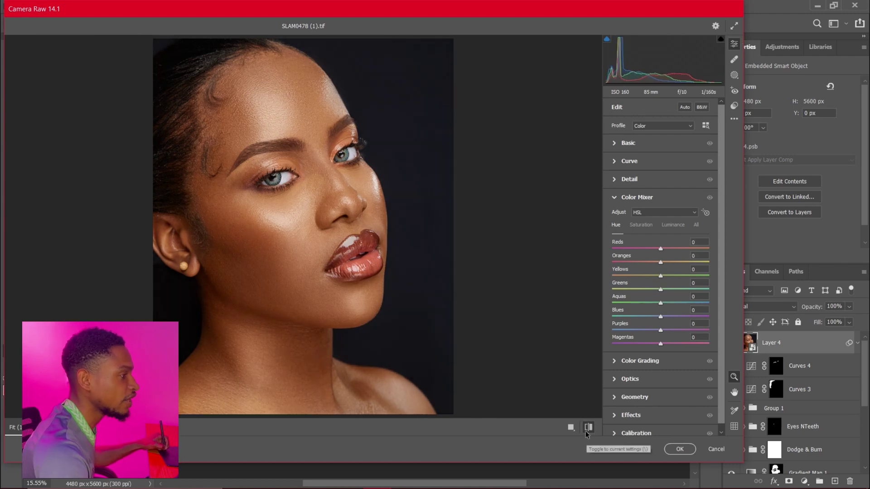
click(588, 430)
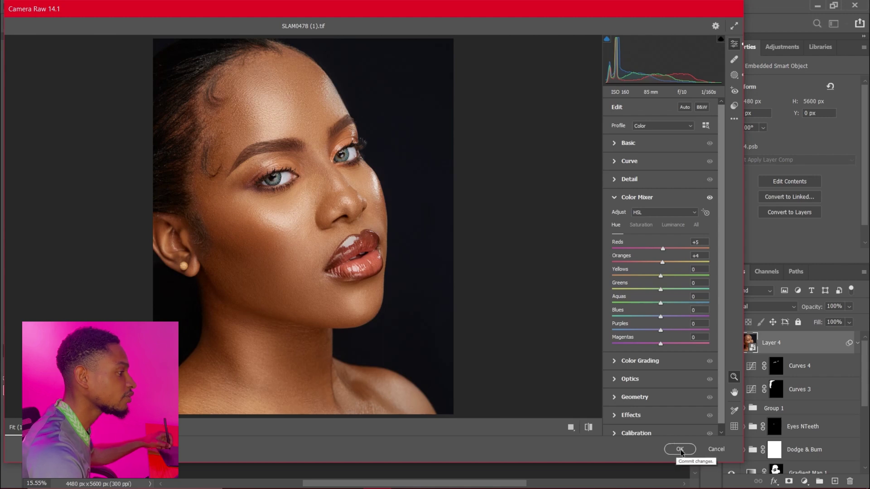
- Apply the Camera Raw adjustments to Layer 4 and compare the portrait with and without the layer
click(680, 449)
click(732, 344)
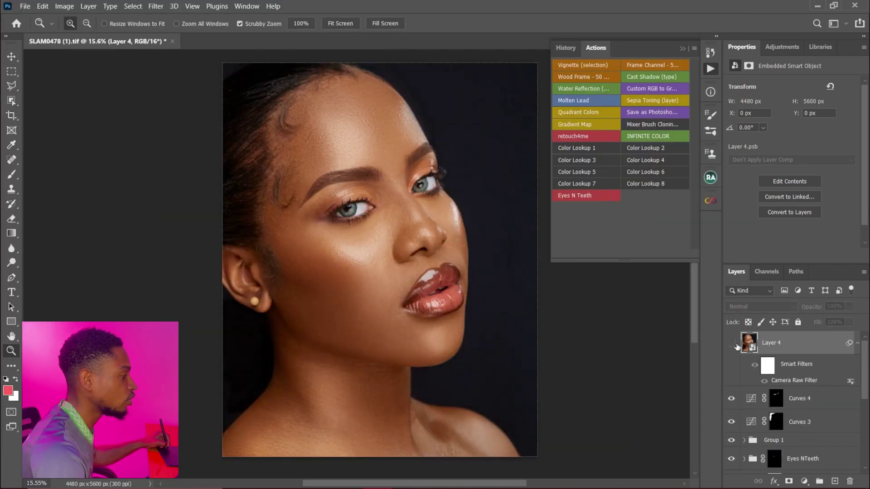
click(733, 345)
drag(388, 226, 342, 301)
drag(395, 297, 436, 297)
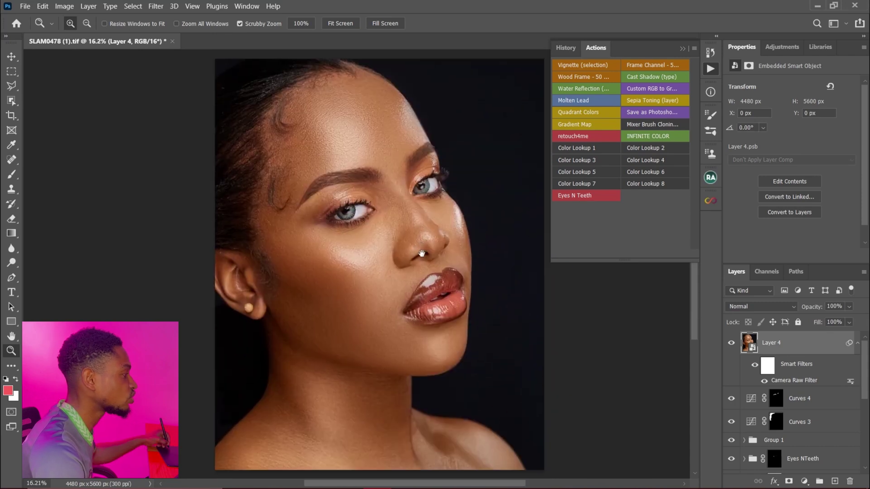
- Lower Layer 4's opacity to 90% and inspect the face up close
click(849, 307)
drag(862, 322, 852, 321)
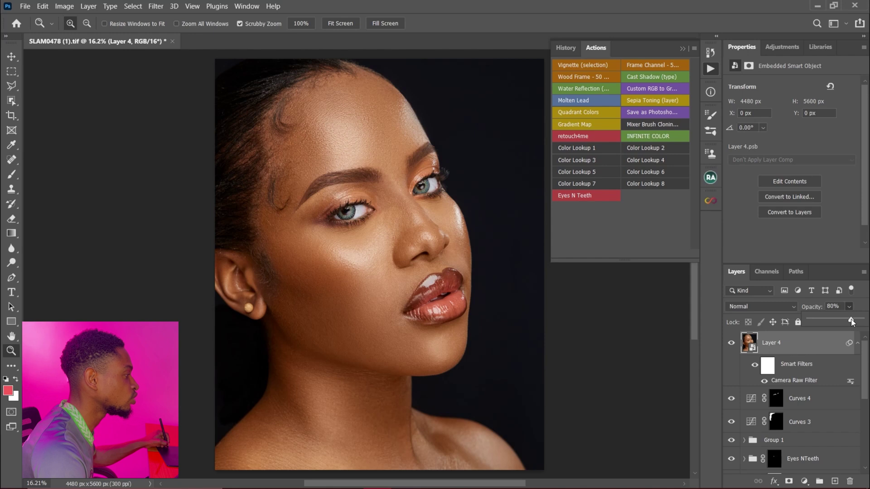
drag(853, 321, 856, 321)
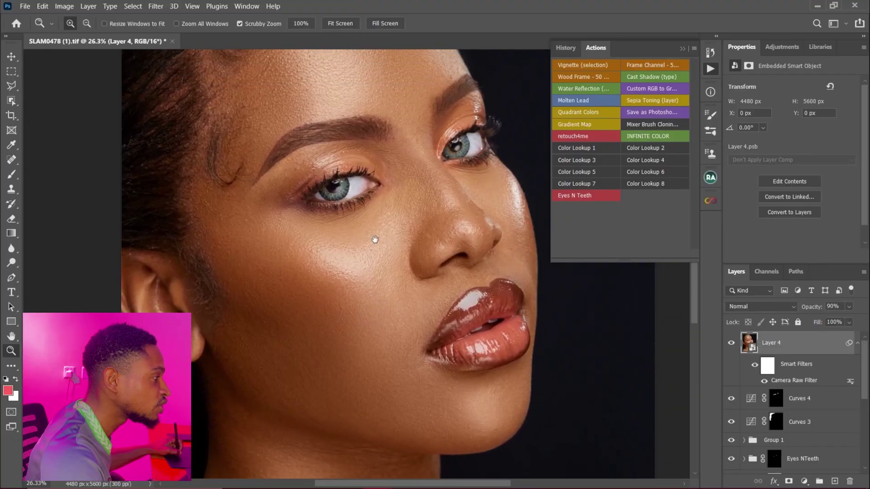
drag(375, 239, 408, 256)
- Collapse the Actions panel, add a new layer above Layer 4 and fill it with 50% gray at 100% opacity
click(683, 49)
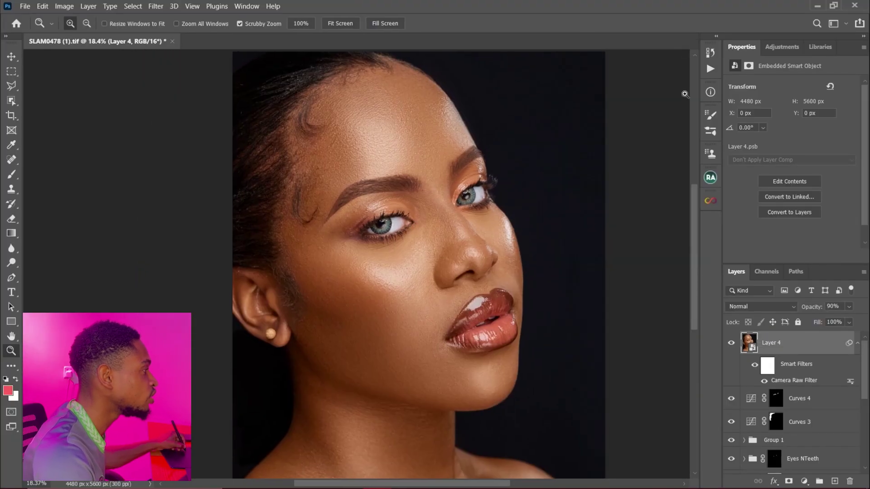
click(835, 481)
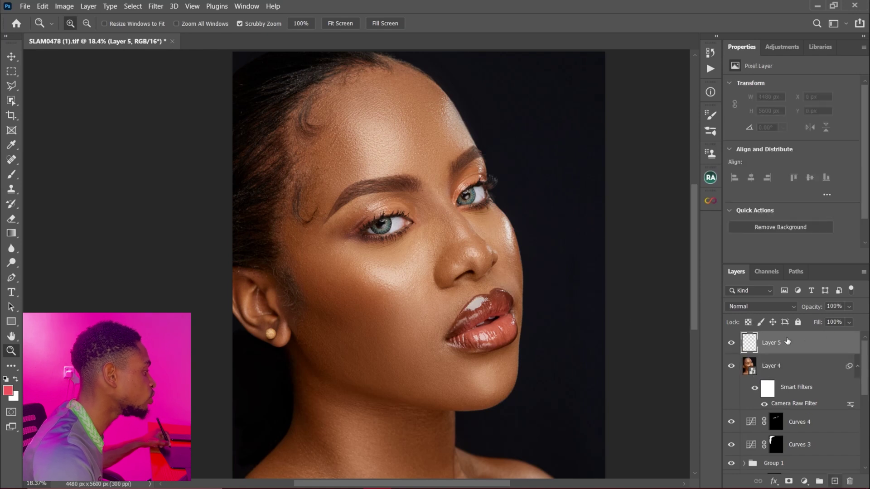
click(42, 6)
click(94, 172)
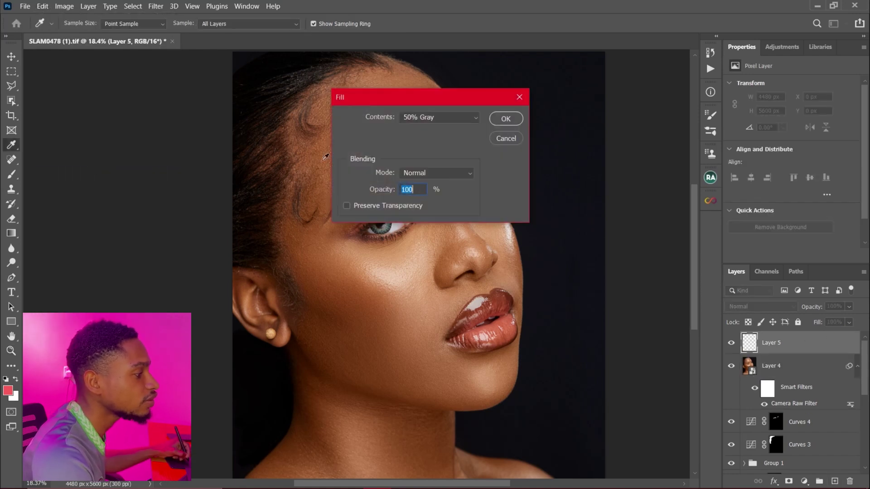
click(437, 118)
click(435, 218)
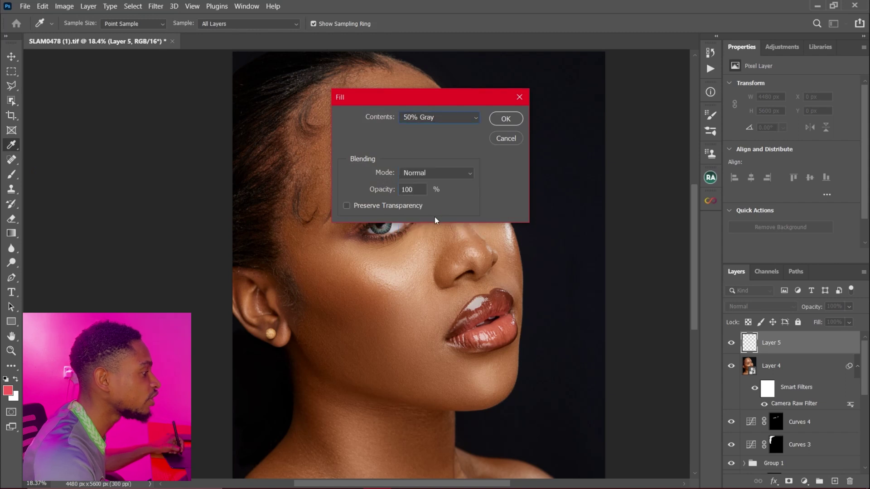
click(505, 119)
key(z)
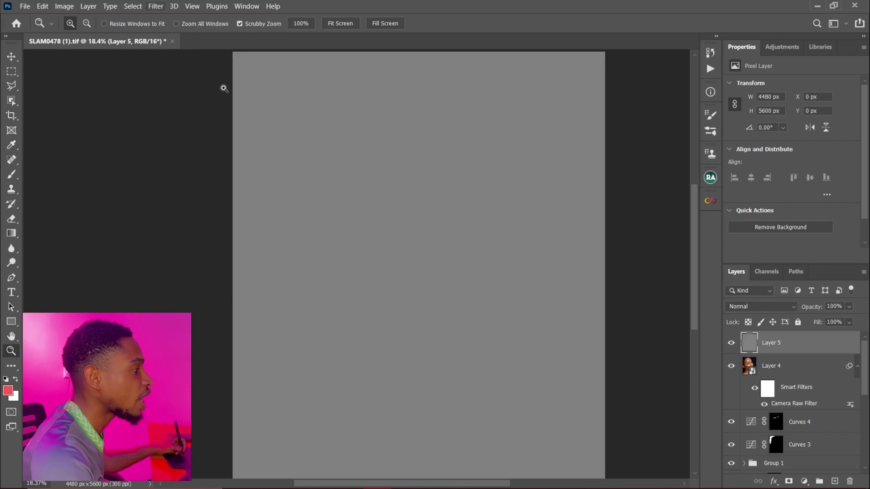
- Add monochromatic noise with Uniform distribution at 20.61% to the gray Layer 5
click(155, 7)
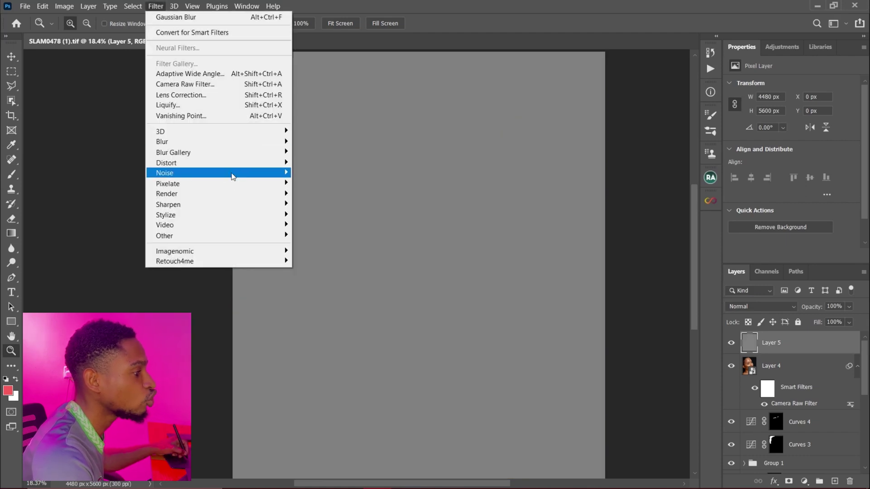
mouse_move(237, 175)
click(312, 172)
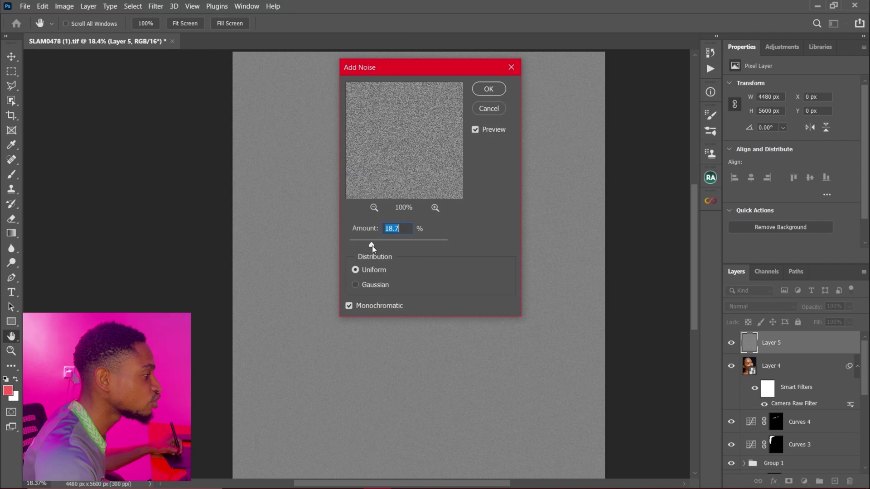
drag(371, 246, 374, 244)
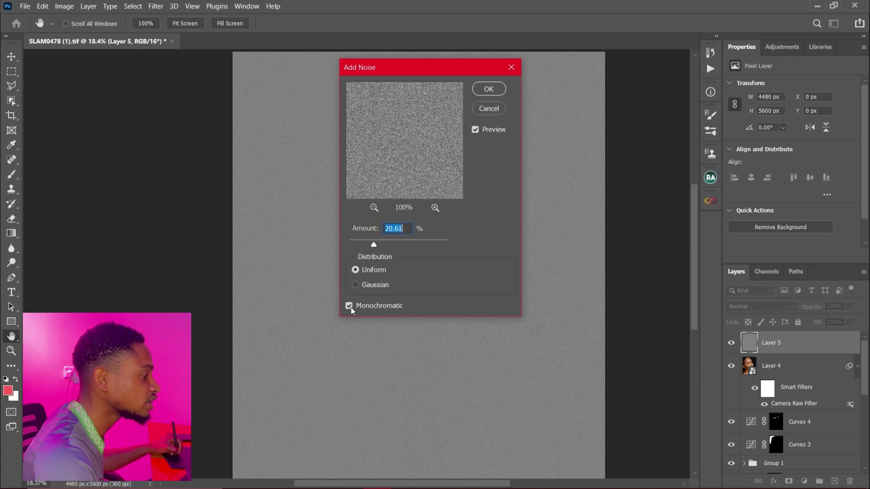
click(489, 89)
key(z)
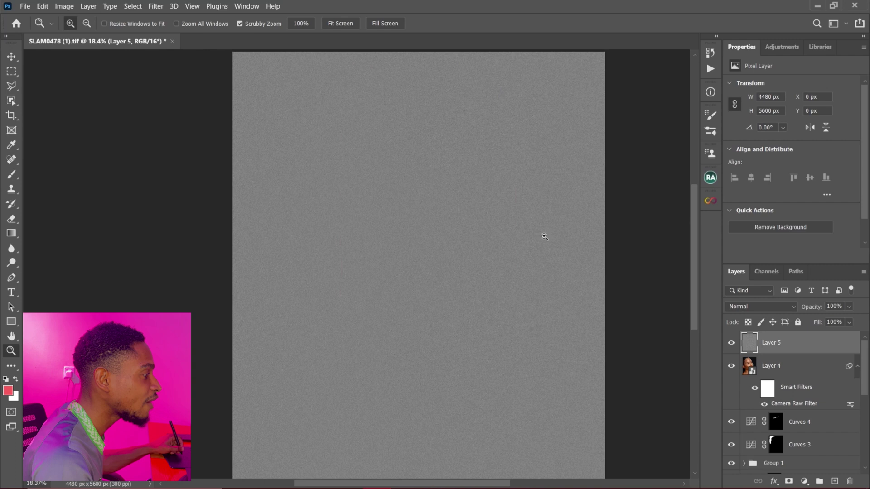
- Set the noise layer's blend mode to Soft Light and view the face closer
click(765, 308)
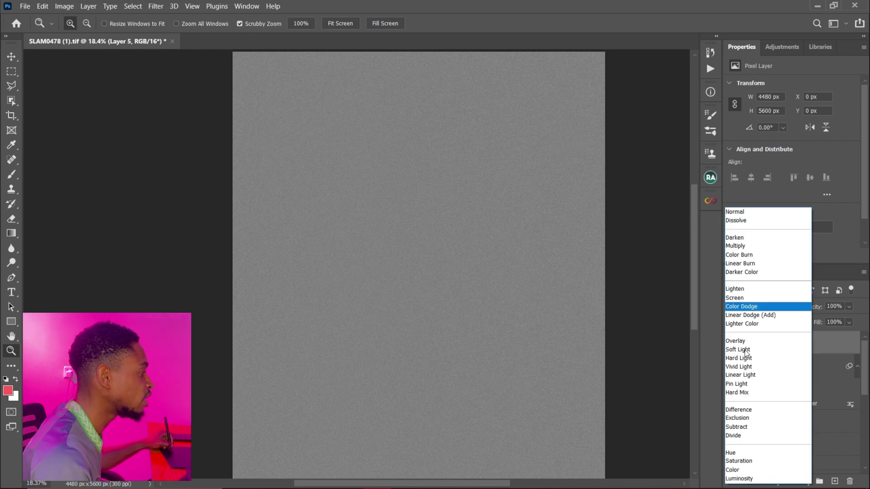
click(744, 349)
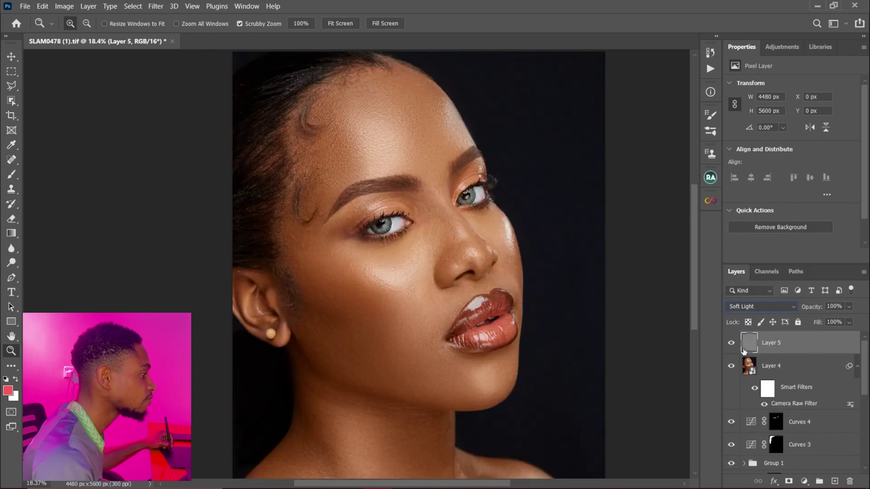
drag(391, 319, 476, 306)
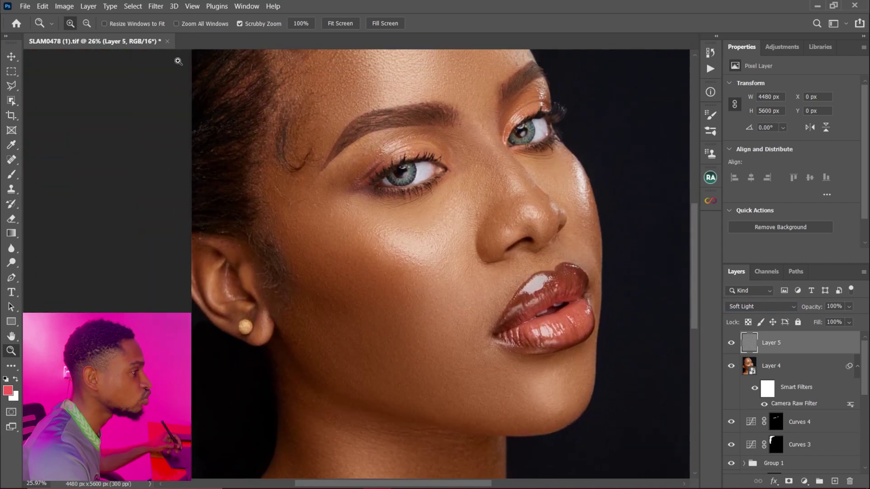
- Start the Emboss filter on Layer 5 and set its angle to 46°, keeping the face in view
click(156, 6)
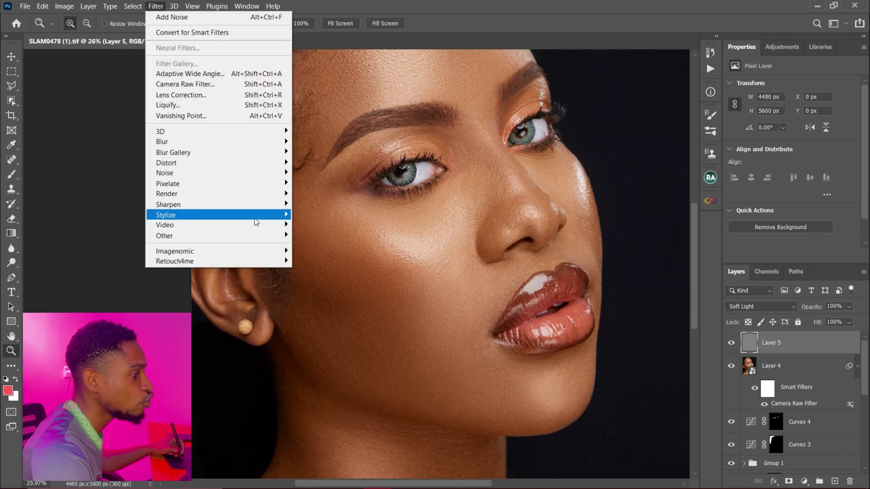
mouse_move(259, 217)
click(320, 226)
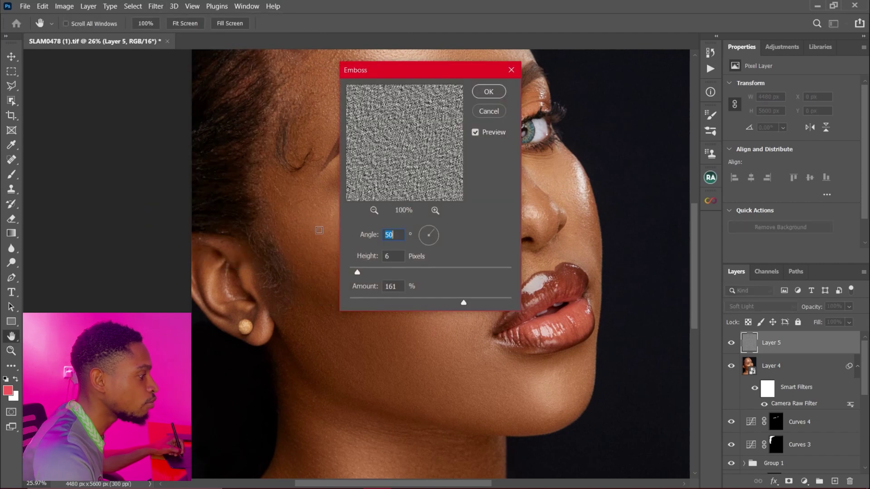
drag(454, 70, 694, 83)
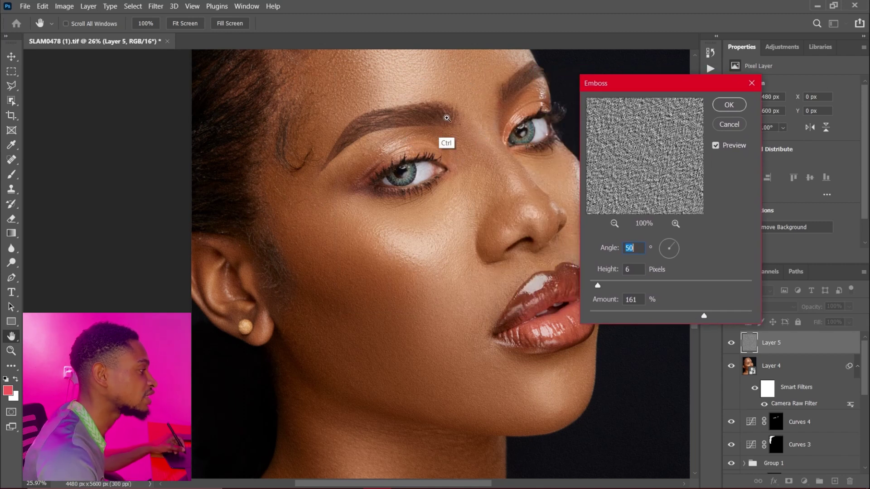
mouse_move(675, 248)
mouse_down()
mouse_move(663, 247)
mouse_move(669, 243)
mouse_up()
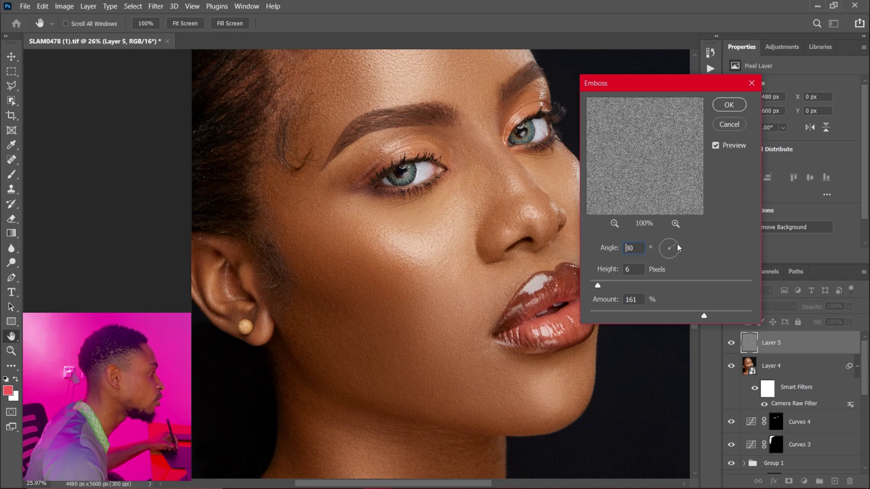
drag(677, 247, 661, 249)
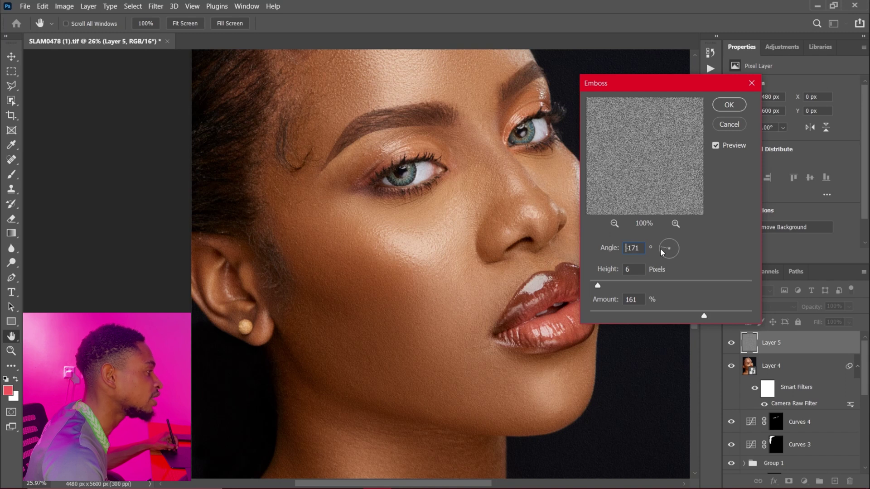
drag(662, 252, 679, 246)
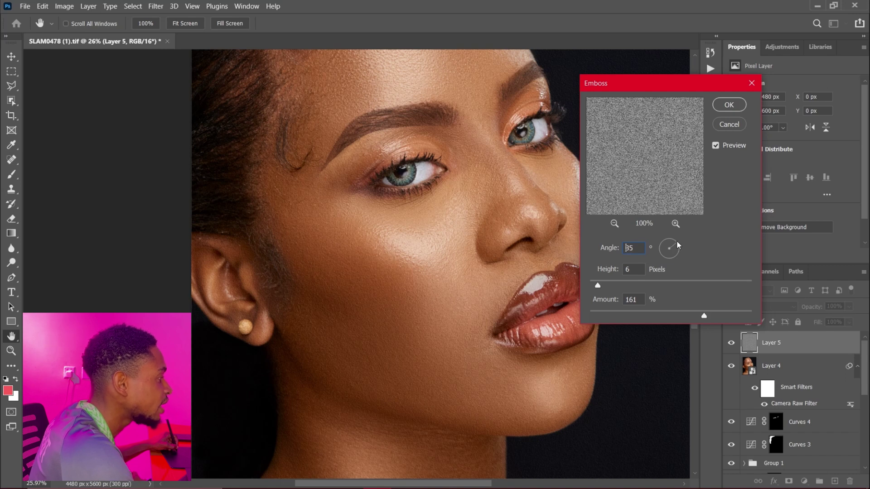
drag(679, 245, 677, 241)
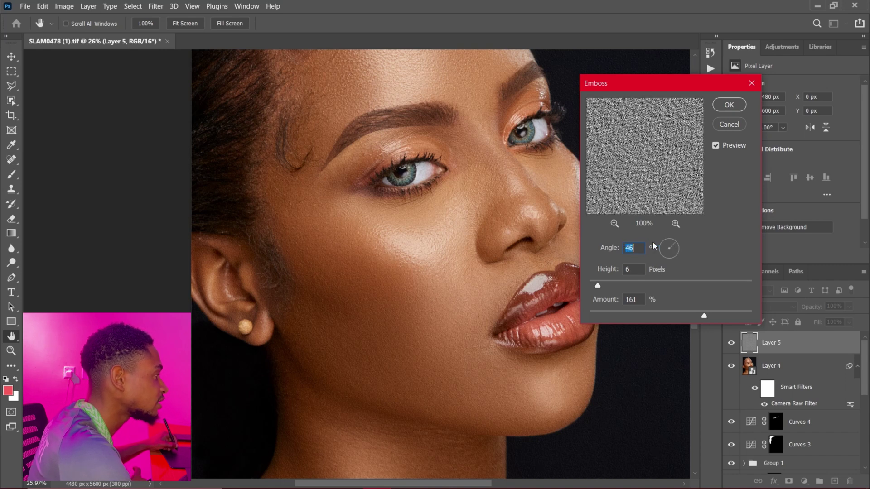
- Keep the Emboss height at 6 pixels, set the amount to 132% and apply the filter
drag(597, 285, 597, 286)
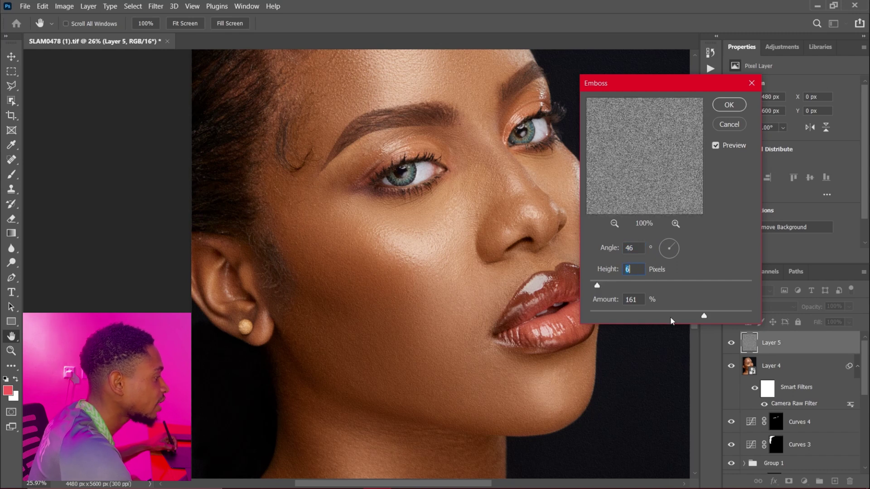
mouse_move(704, 318)
mouse_down()
mouse_move(717, 317)
mouse_move(691, 317)
mouse_up()
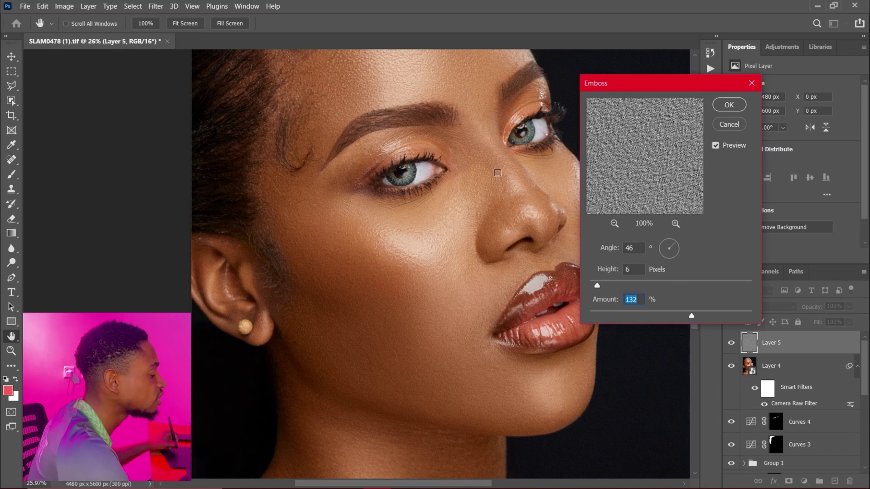
click(729, 105)
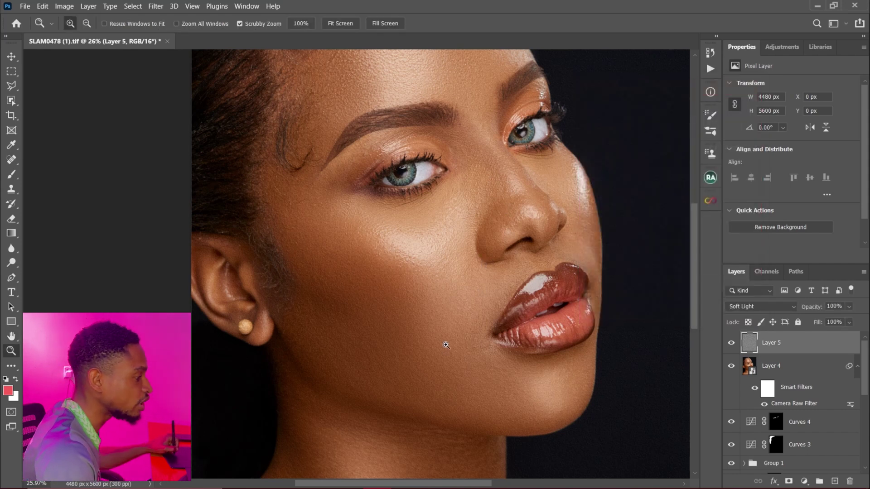
- Examine the skin texture on the cheek and lips with and without Layer 5, up close and at full view
drag(447, 342, 400, 173)
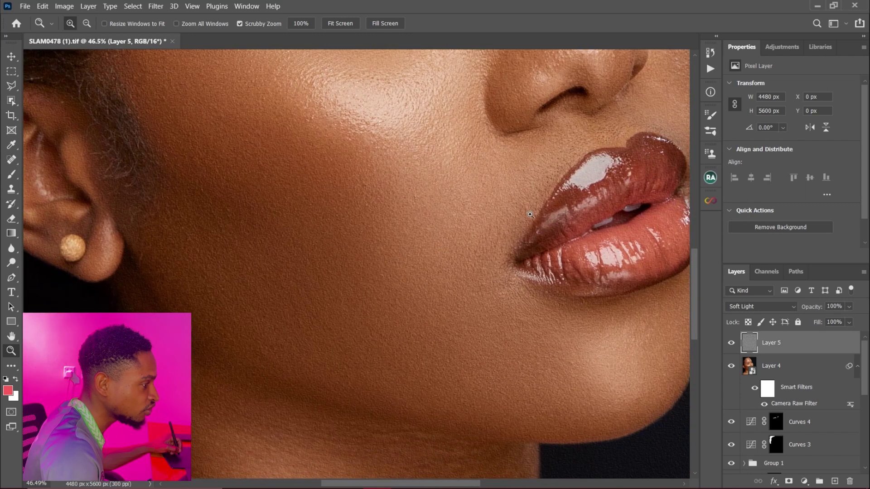
click(731, 343)
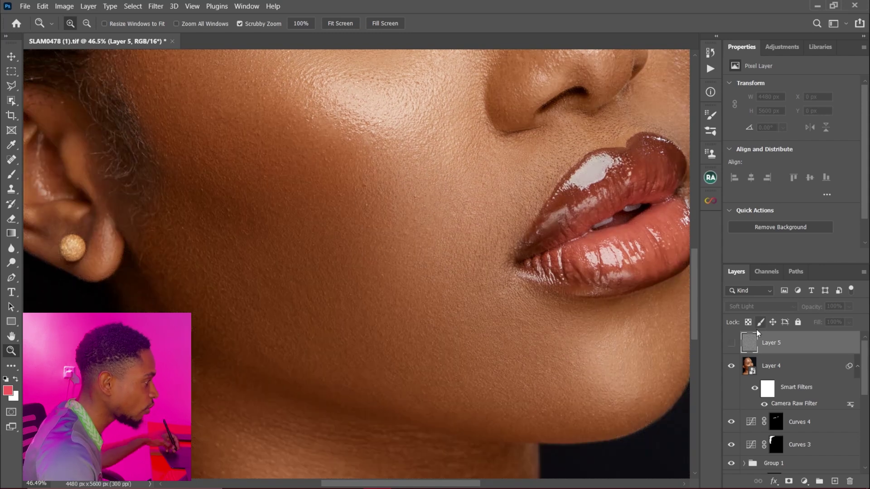
click(731, 344)
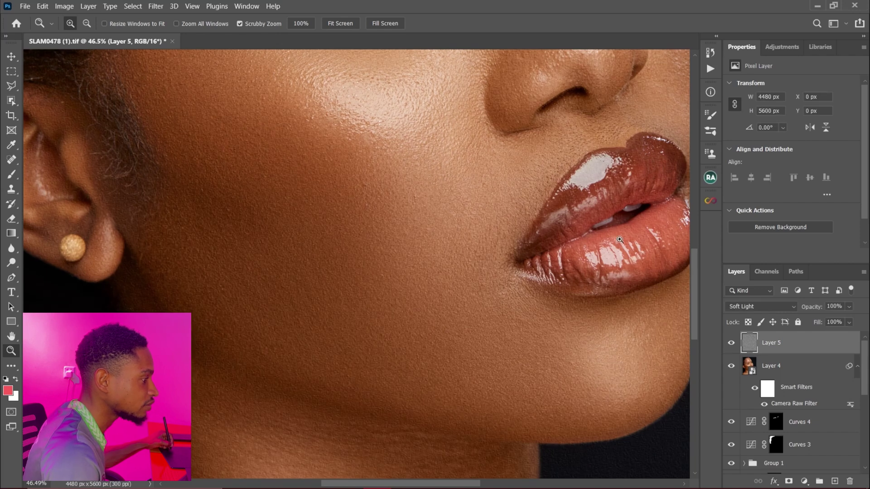
drag(386, 237, 333, 250)
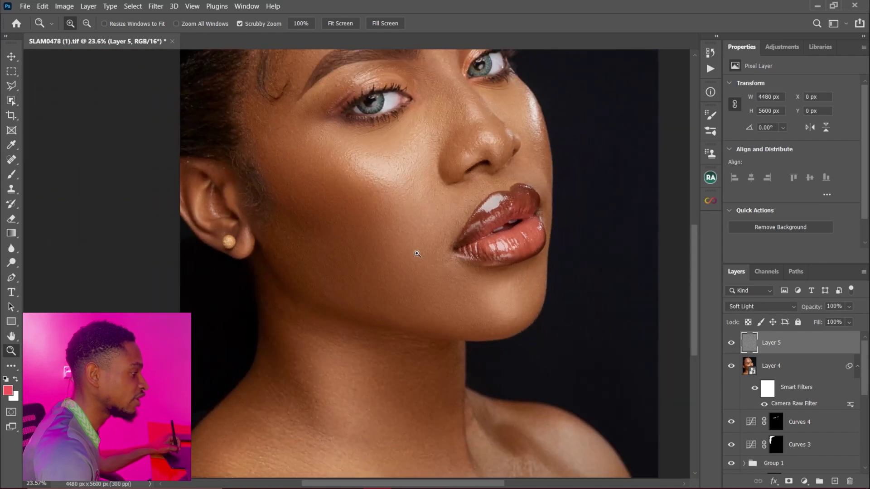
drag(425, 253, 391, 259)
drag(430, 355, 460, 363)
drag(434, 221, 382, 217)
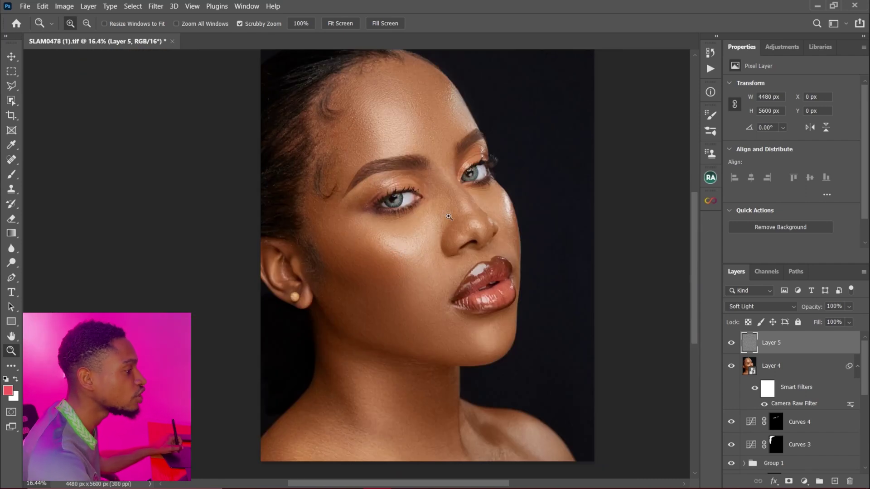
- Soften the embossed noise on Layer 5 with a Gaussian Blur
click(155, 6)
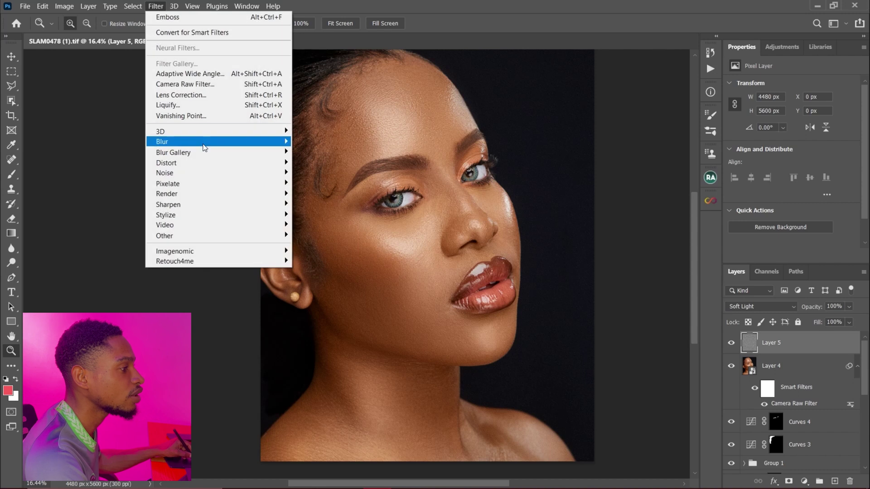
mouse_move(207, 142)
click(322, 184)
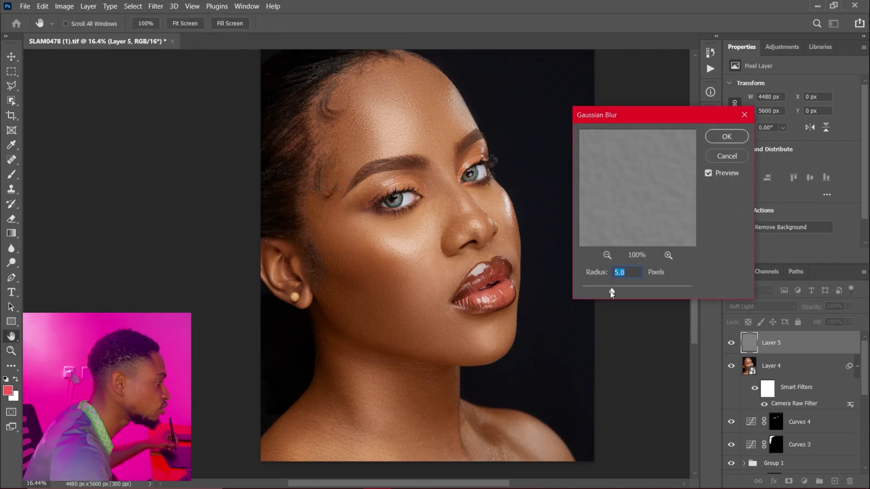
drag(611, 291, 615, 291)
click(715, 141)
key(z)
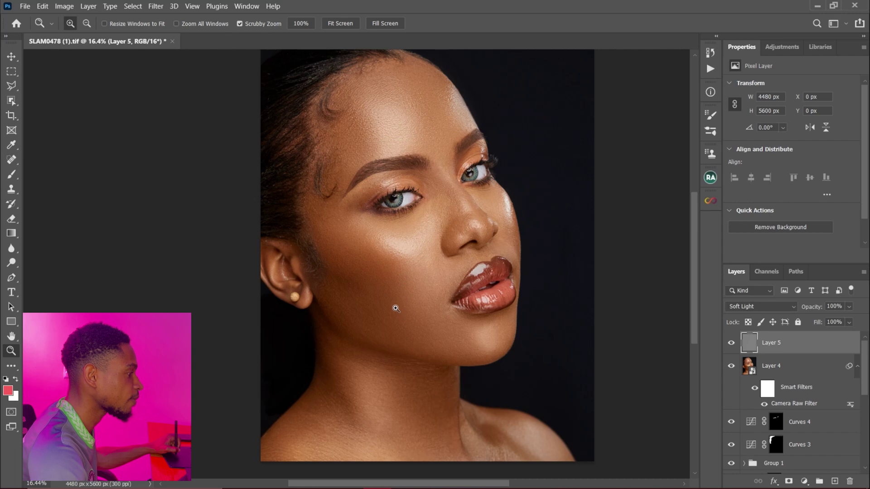
- Compare the portrait with and without the blurred texture layer at several magnifications
drag(395, 309, 452, 305)
click(731, 345)
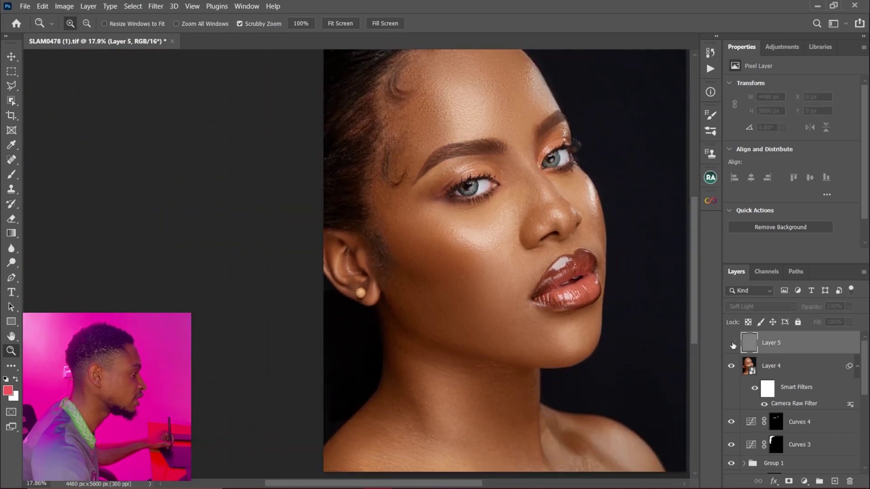
click(731, 344)
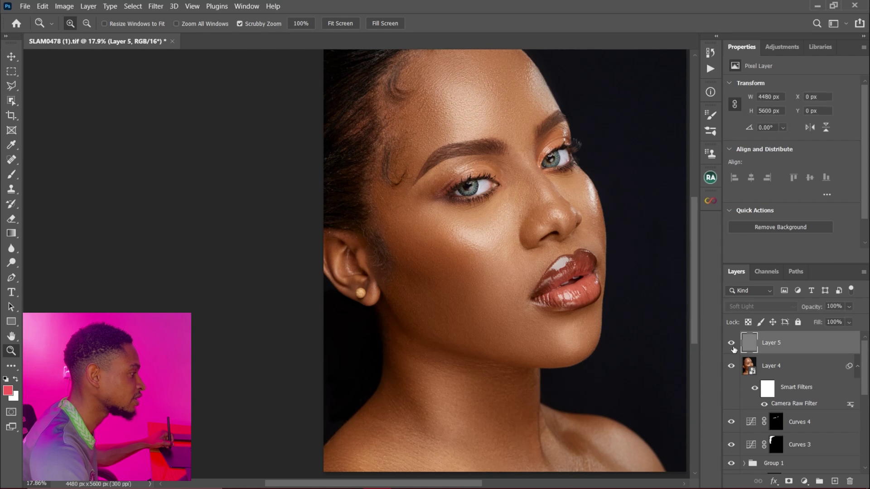
drag(357, 218, 347, 216)
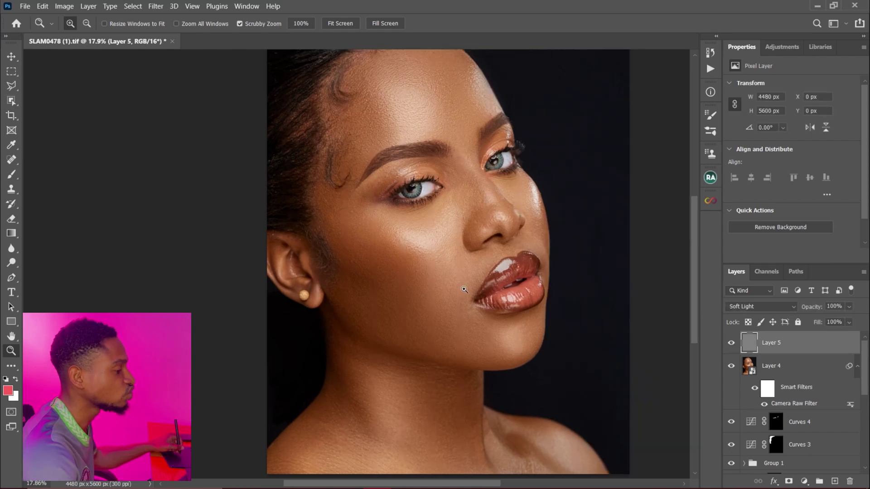
drag(462, 313, 435, 312)
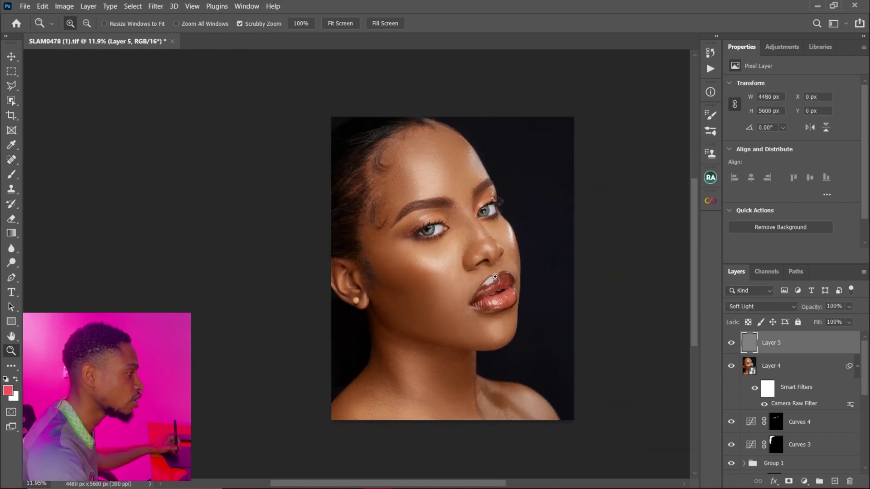
drag(461, 281, 484, 282)
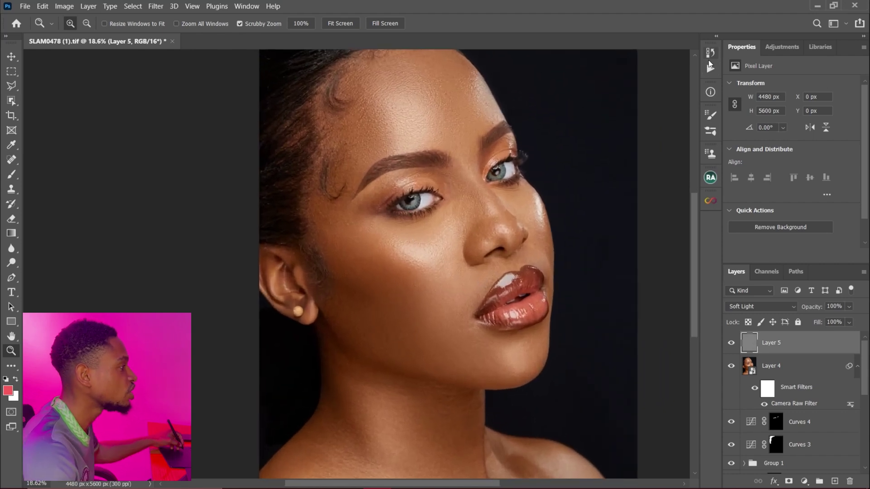
- Run the Beauty Retouch sharpening action and set the resulting sharpening layer's opacity to 12%
click(710, 179)
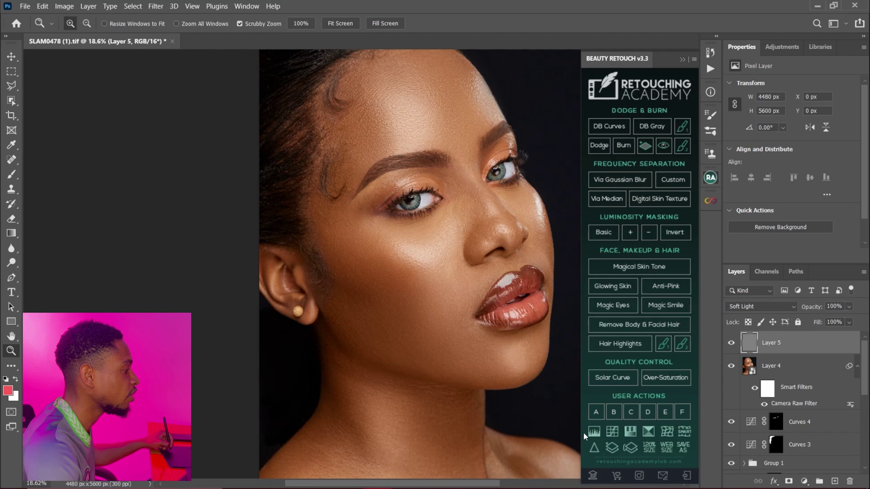
click(594, 449)
click(849, 307)
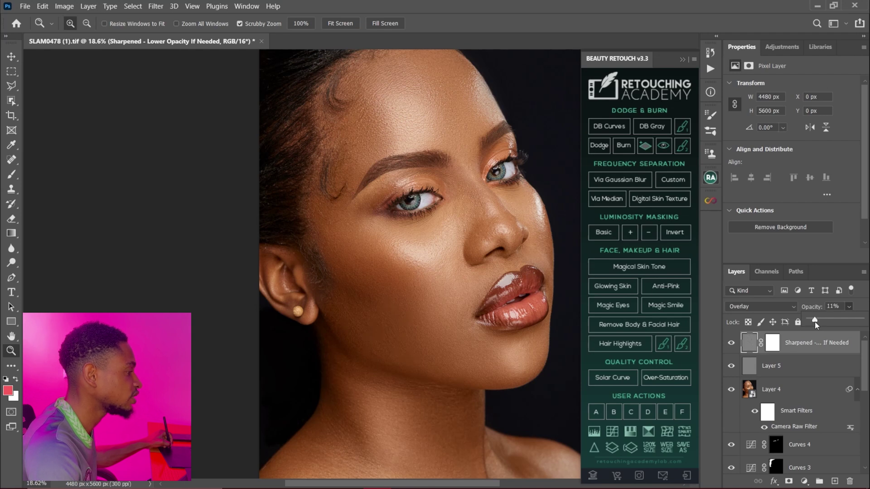
drag(815, 321, 813, 324)
- Compare the portrait with and without the sharpening layer and inspect the whole image
click(731, 343)
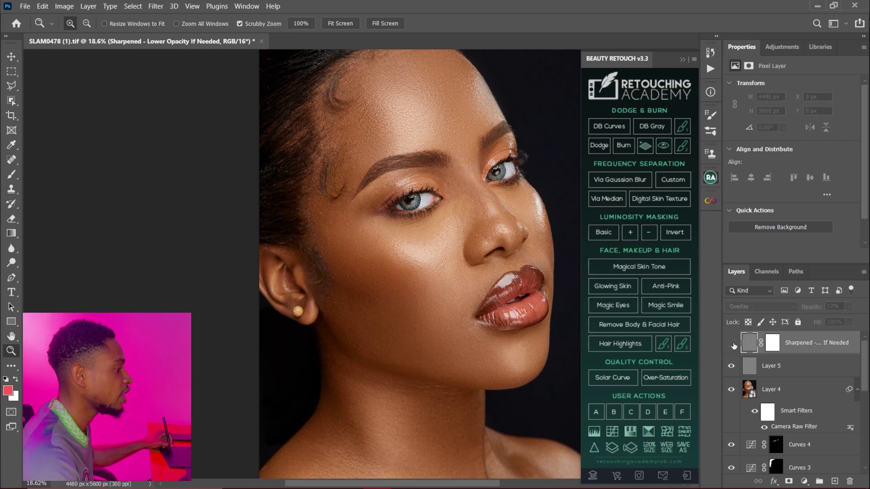
click(731, 343)
drag(397, 235, 369, 237)
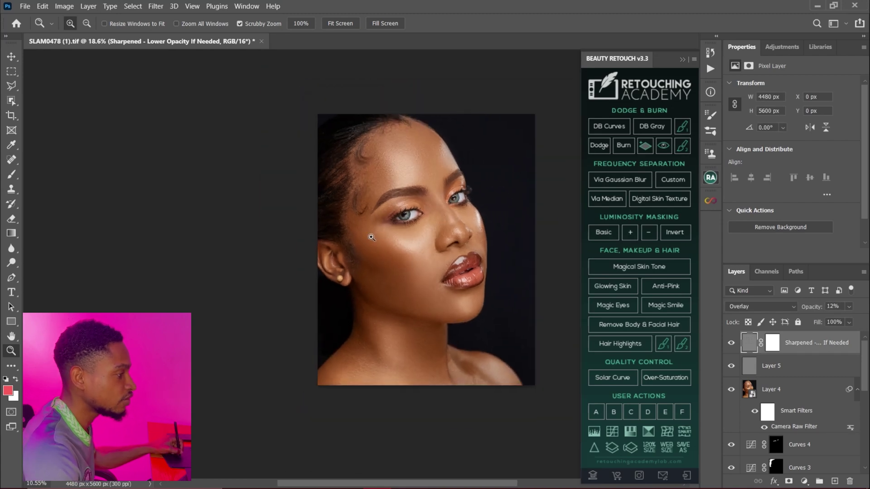
mouse_move(432, 237)
mouse_down()
mouse_move(390, 244)
mouse_move(436, 242)
mouse_move(435, 231)
mouse_up()
- Export the portrait with Save for Web as an sRGB JPEG at quality 75, named SLAM0478-(1), in Downloads
key(ctrl+alt+shift+s)
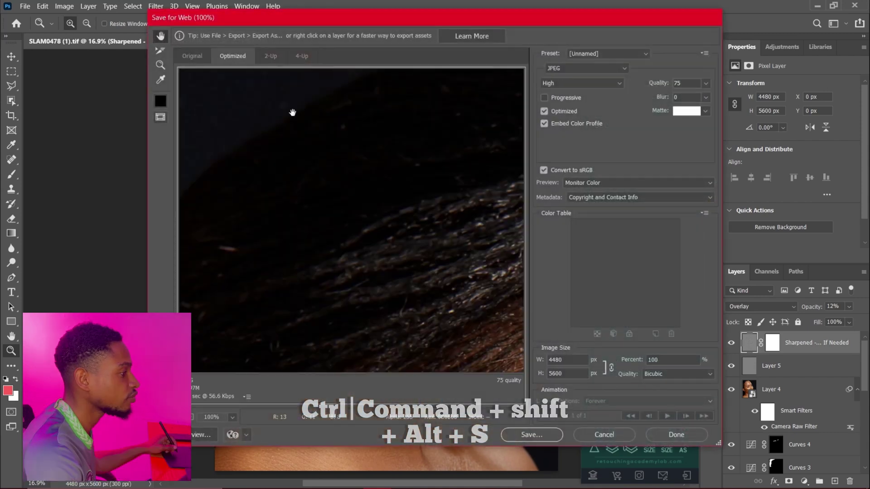
click(662, 434)
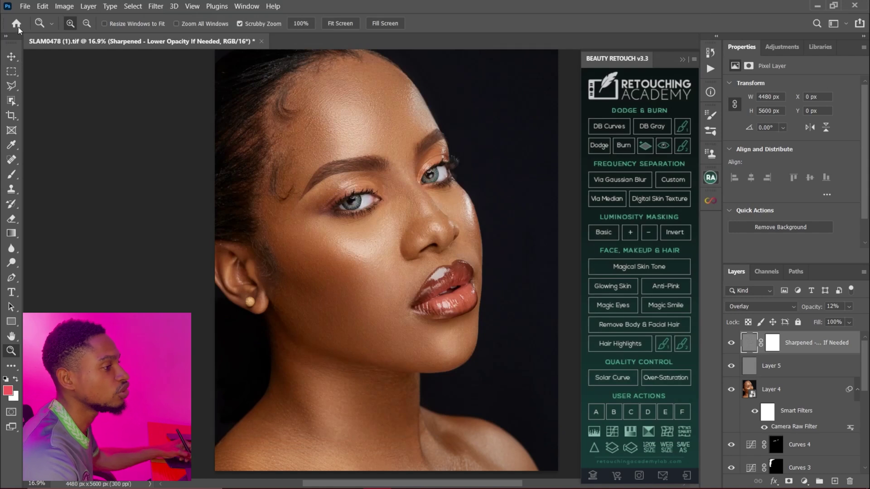
click(24, 6)
mouse_move(113, 175)
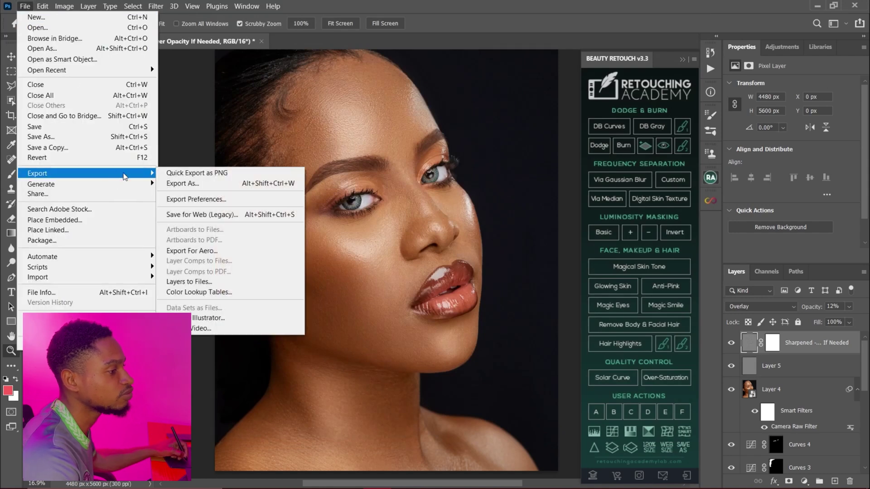
click(226, 214)
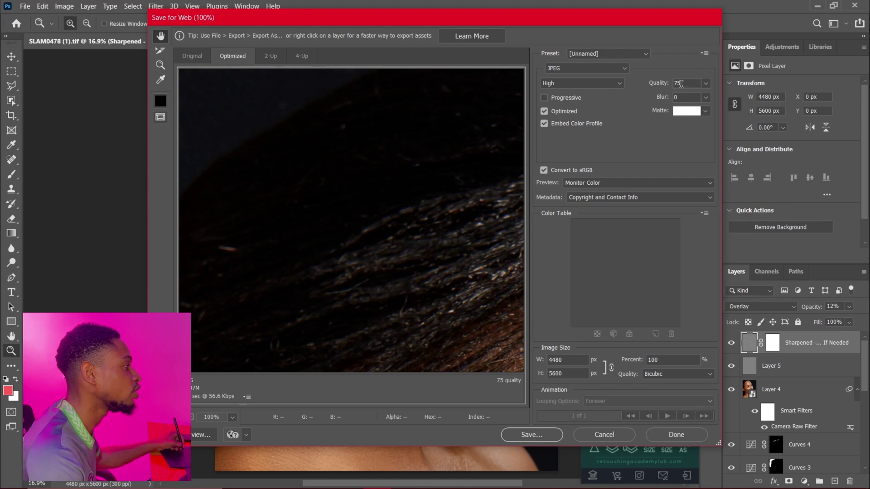
click(530, 434)
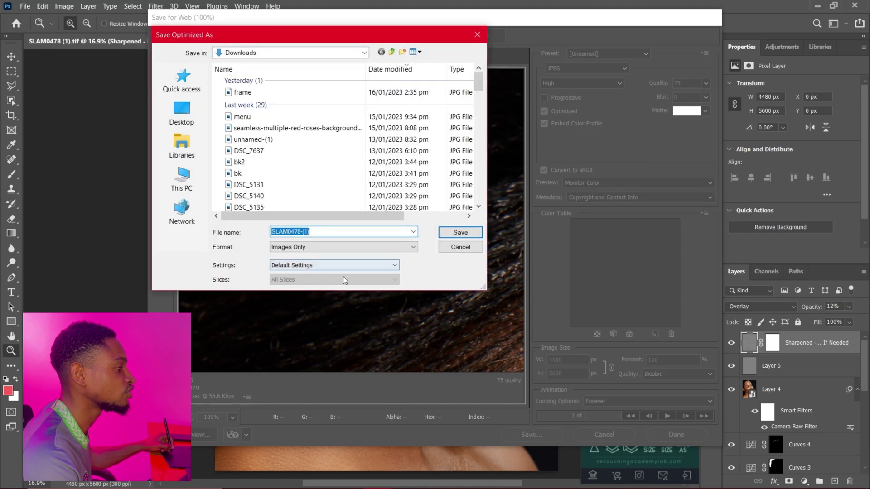
click(460, 233)
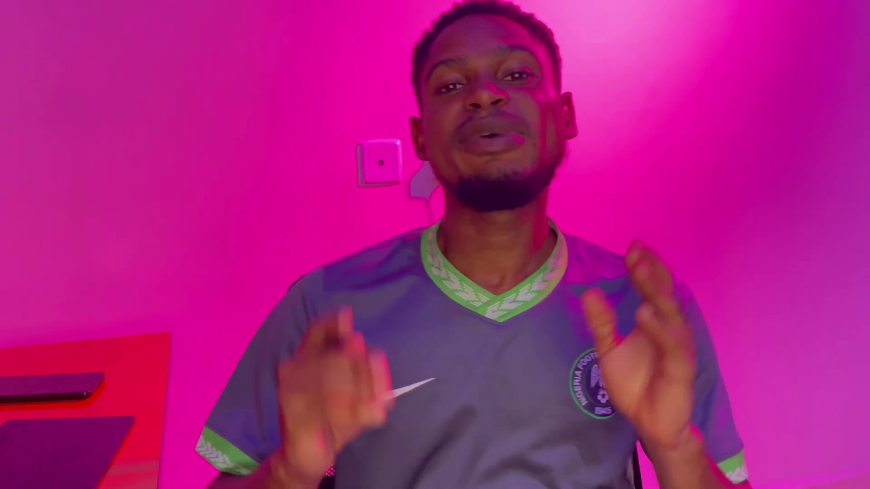